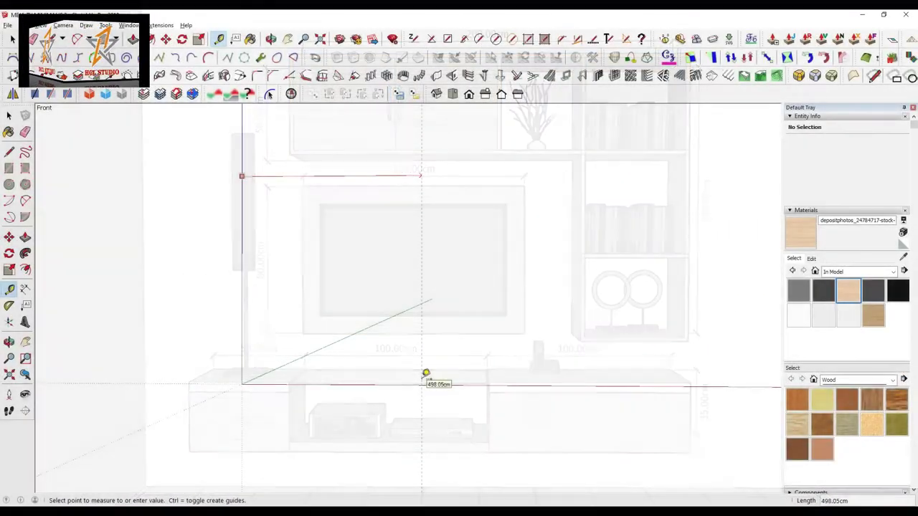
Step: Place a guide line 300 cm from the edge to mark the second cabinet's position
{"action": "type", "text": "300"}
{"action": "key", "text": "Return"}
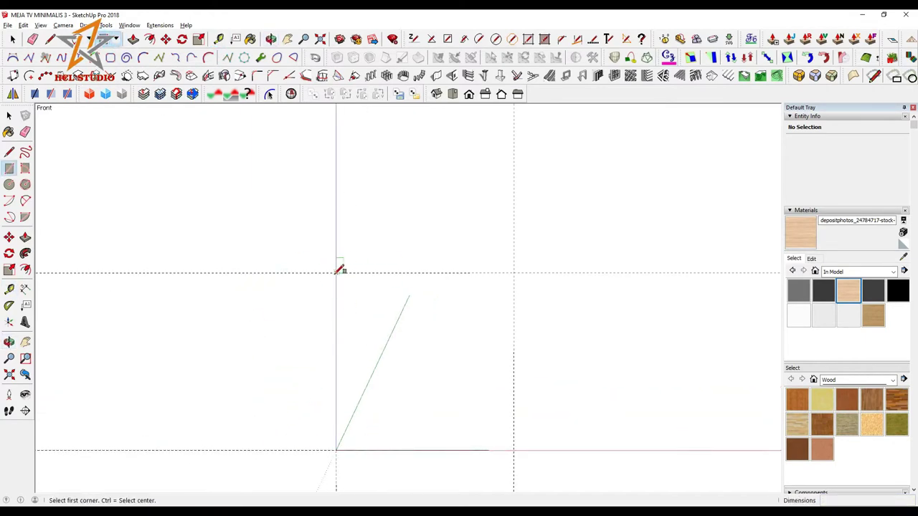
Step: Draw the 50 × 35 cm back panel between the guide intersections and make it a group
{"action": "left_click", "coordinate": [336, 272]}
{"action": "left_click", "coordinate": [513, 450]}
{"action": "key", "text": "p"}
{"action": "key", "text": "space"}
{"action": "triple_click", "coordinate": [416, 364]}
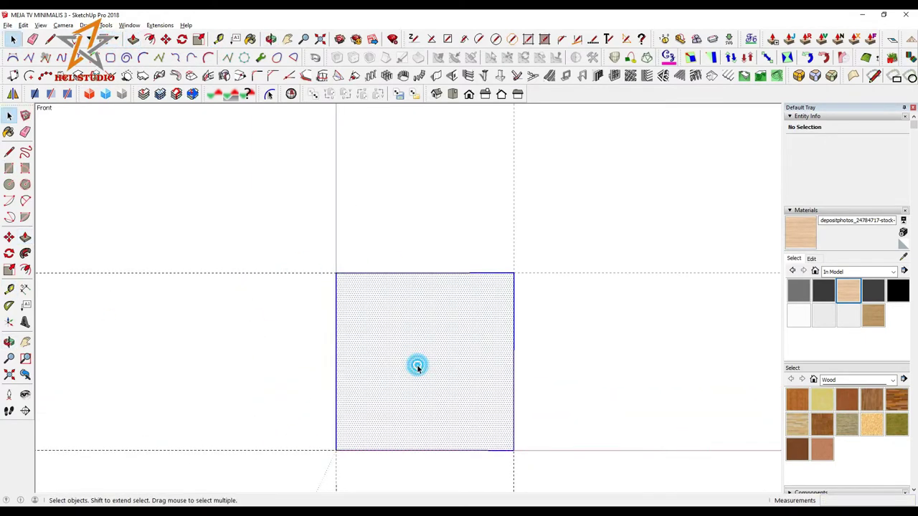
{"action": "right_click", "coordinate": [416, 365]}
{"action": "left_click", "coordinate": [466, 173]}
{"action": "type", "text": "100"}
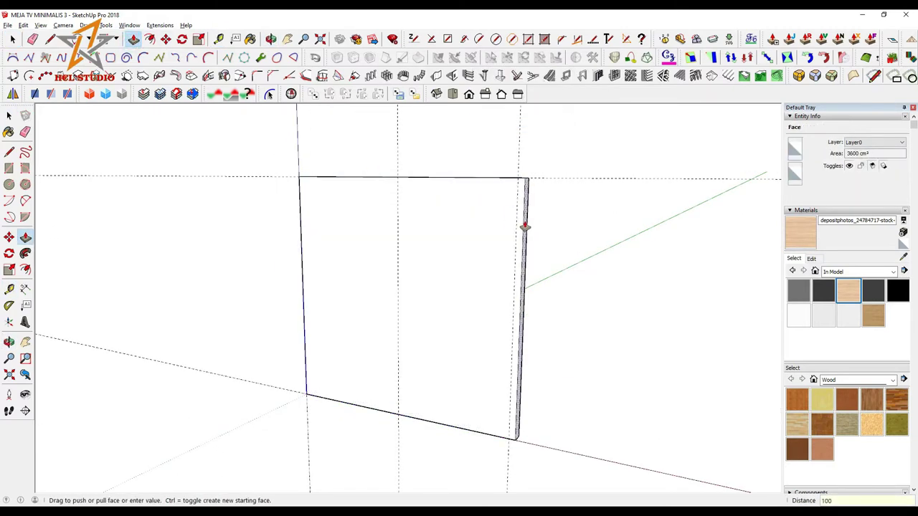
Step: Check the panel from the side and return to a front view
{"action": "middle_click_drag", "start_coordinate": [524, 225], "coordinate": [578, 274]}
{"action": "key", "text": "space"}
{"action": "left_click", "coordinate": [459, 337]}
{"action": "middle_click_drag", "start_coordinate": [459, 338], "coordinate": [510, 385]}
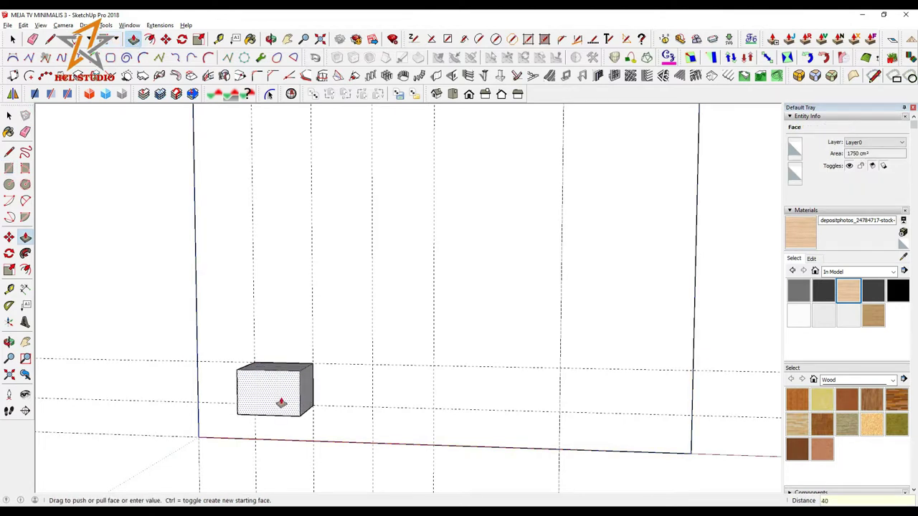
Step: Pull out the left and right end boxes with a 10 cm lower middle shelf and 4 cm top slabs
{"action": "left_click", "coordinate": [309, 405]}
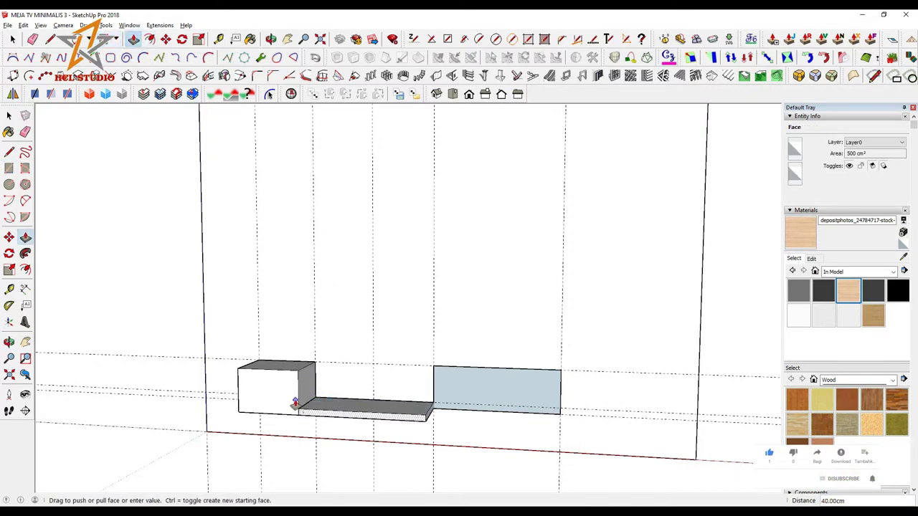
{"action": "middle_click_drag", "start_coordinate": [393, 424], "coordinate": [278, 372]}
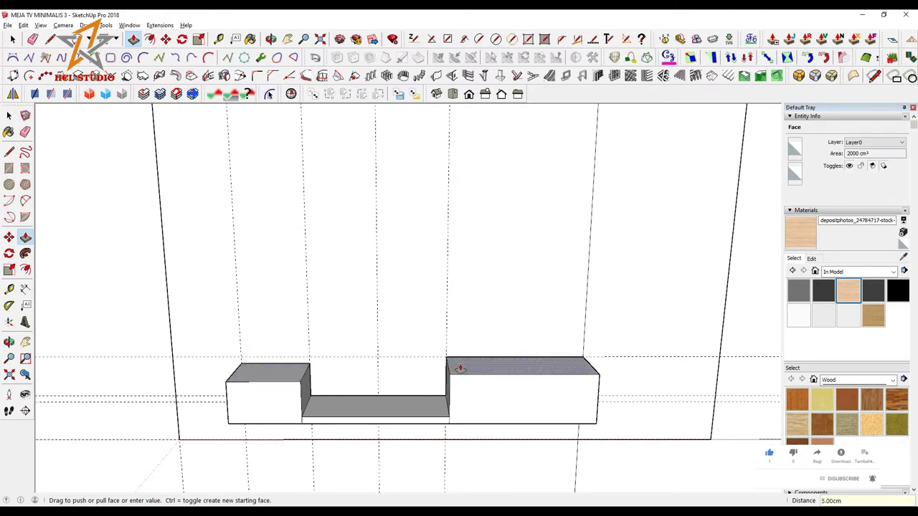
{"action": "left_click", "coordinate": [300, 384]}
{"action": "middle_click_drag", "start_coordinate": [300, 383], "coordinate": [323, 378]}
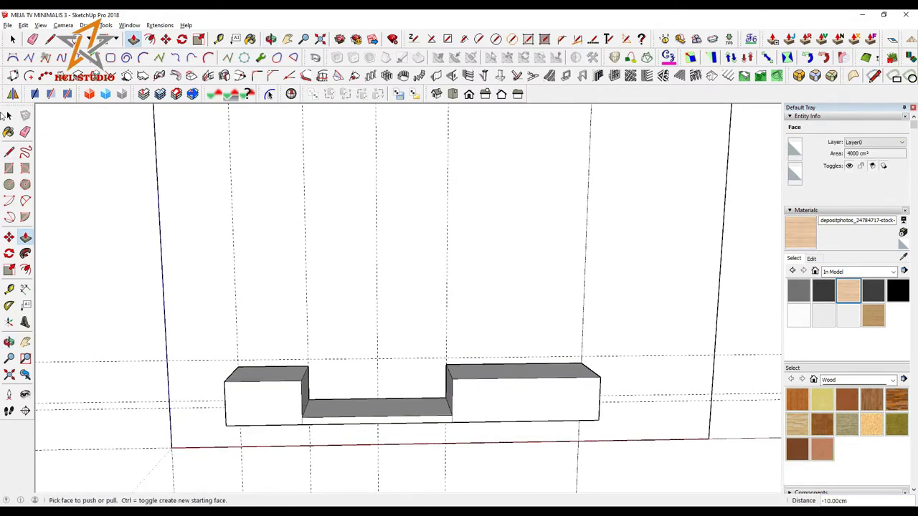
{"action": "right_click", "coordinate": [270, 411]}
{"action": "left_click", "coordinate": [294, 209]}
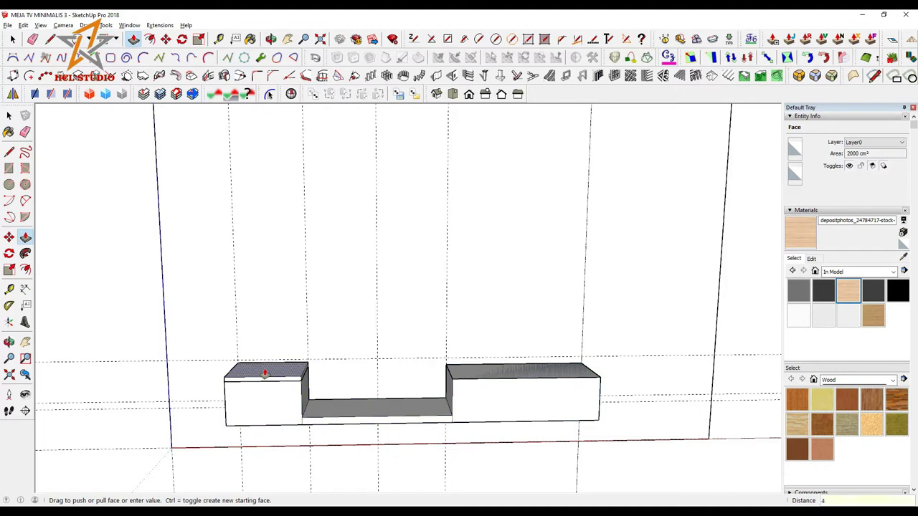
{"action": "mouse_move", "coordinate": [441, 408]}
{"action": "middle_mouse_down"}
{"action": "mouse_move", "coordinate": [381, 342]}
{"action": "mouse_move", "coordinate": [399, 402]}
{"action": "middle_mouse_up"}
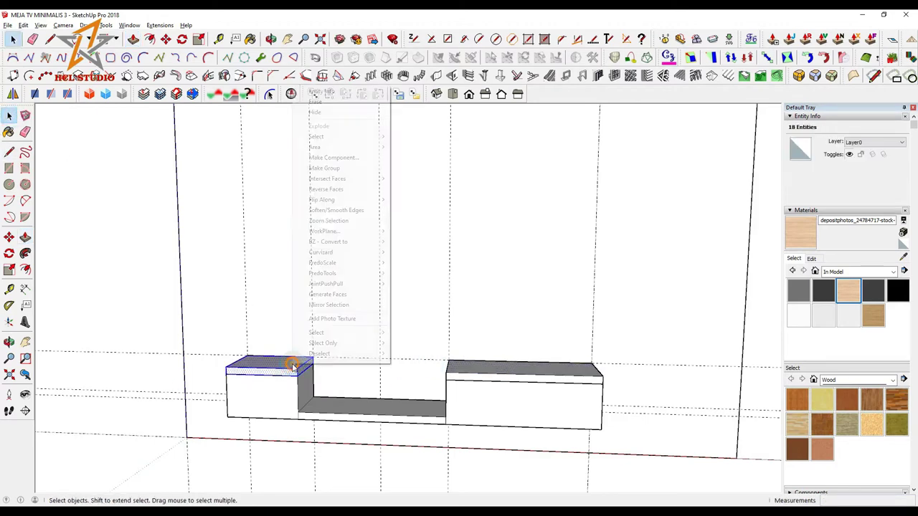
Step: Group the end boxes and shelf, then paint them with a new light wood material
{"action": "left_click", "coordinate": [500, 375]}
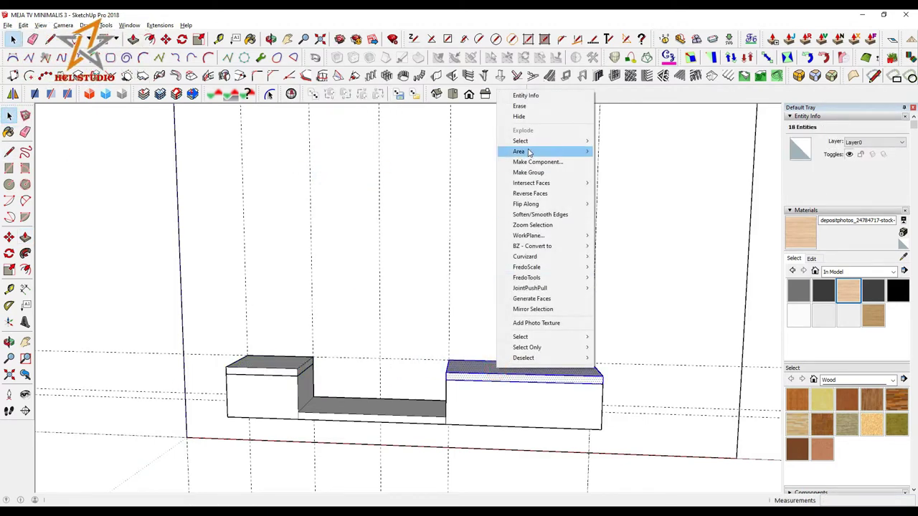
{"action": "left_click", "coordinate": [530, 177]}
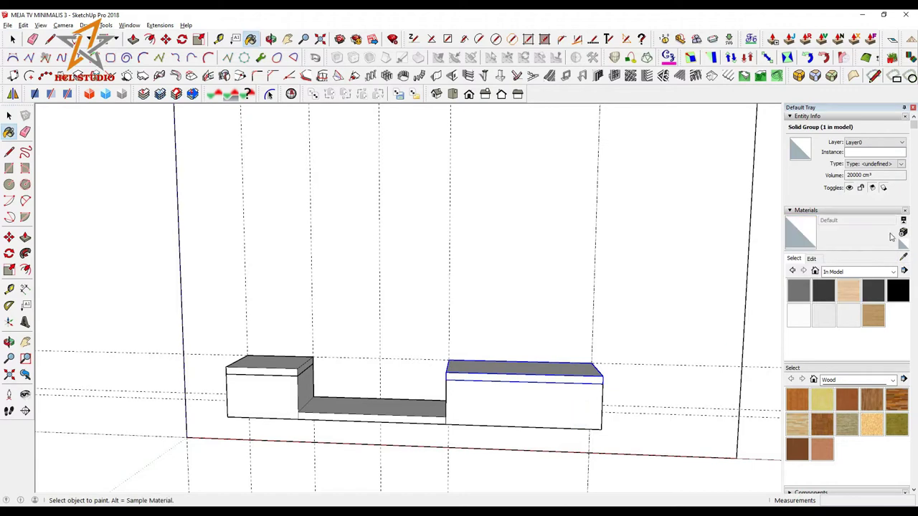
{"action": "left_click", "coordinate": [902, 233]}
{"action": "left_click", "coordinate": [589, 362]}
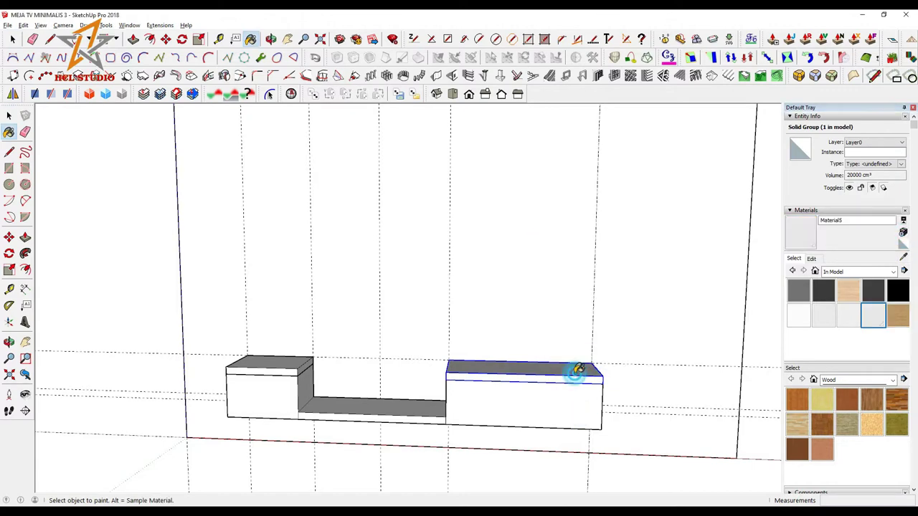
{"action": "left_click", "coordinate": [518, 403]}
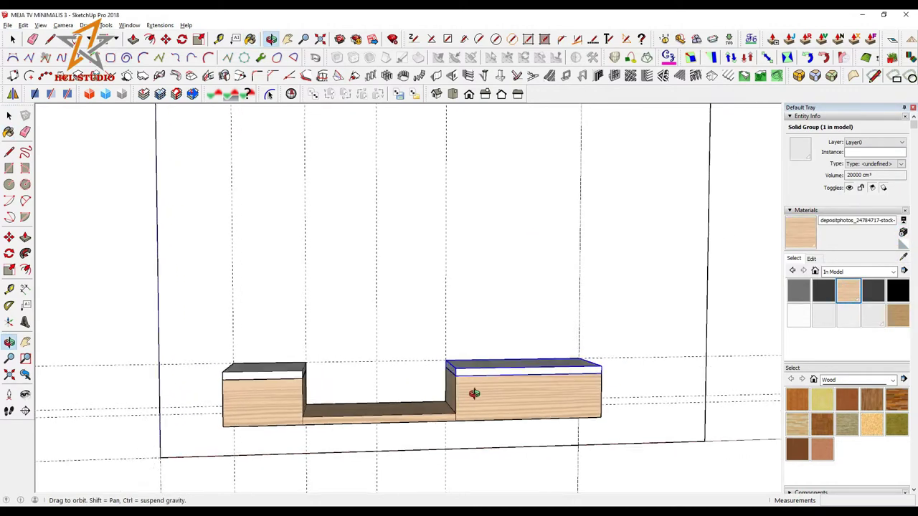
{"action": "middle_click_drag", "start_coordinate": [473, 390], "coordinate": [459, 431]}
Step: Draw a thin strip along the left box's top front edge and extrude it 1 cm
{"action": "scroll", "coordinate": [317, 351], "scroll_direction": "up", "scroll_amount": 2}
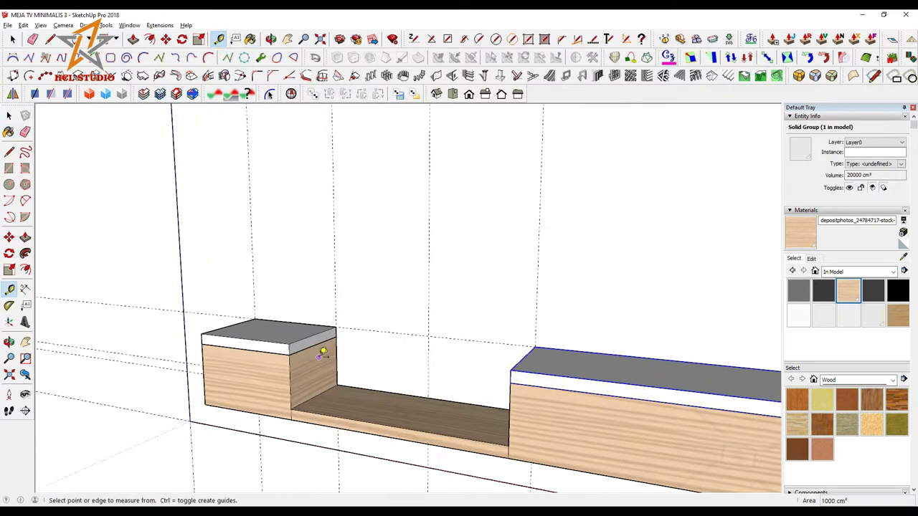
{"action": "scroll", "coordinate": [271, 352], "scroll_direction": "up", "scroll_amount": 3}
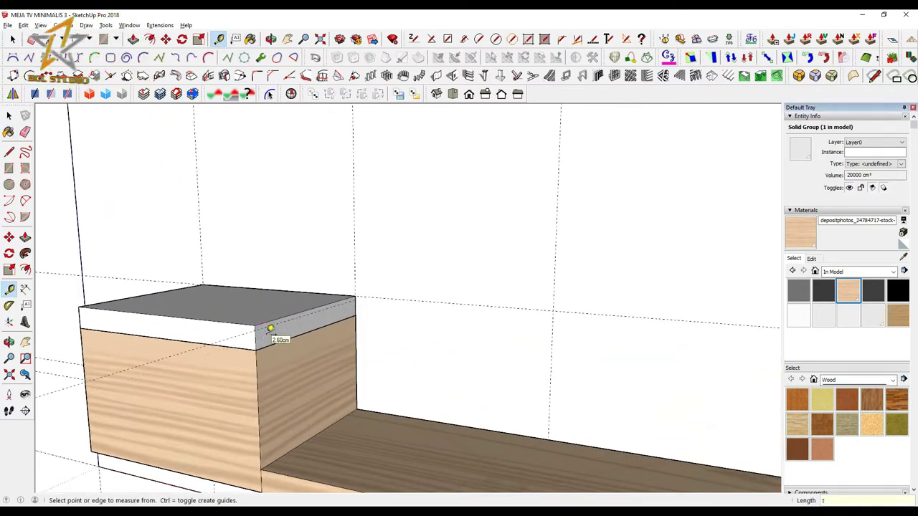
{"action": "key", "text": "r"}
{"action": "scroll", "coordinate": [240, 326], "scroll_direction": "up", "scroll_amount": 2}
{"action": "left_click", "coordinate": [223, 332]}
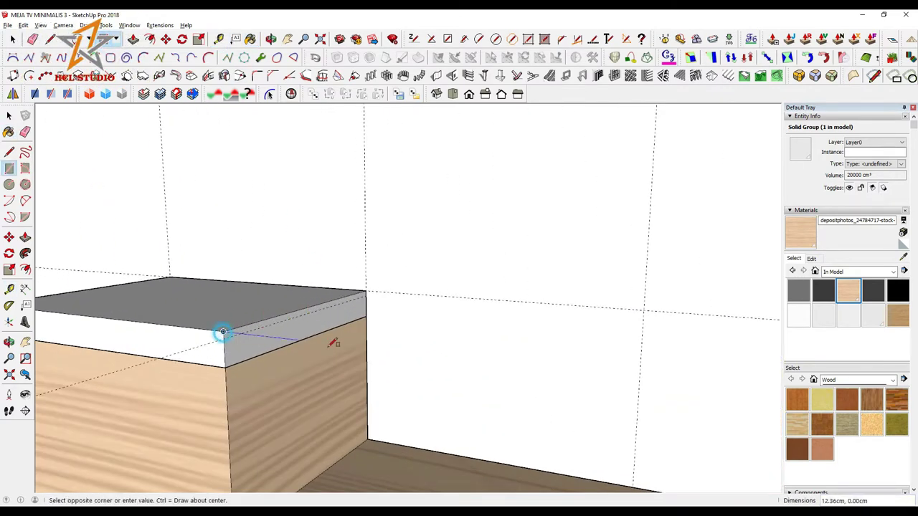
{"action": "left_click", "coordinate": [368, 293]}
{"action": "scroll", "coordinate": [253, 322], "scroll_direction": "up", "scroll_amount": 1}
{"action": "scroll", "coordinate": [253, 322], "scroll_direction": "up", "scroll_amount": 1}
{"action": "left_click", "coordinate": [133, 39]}
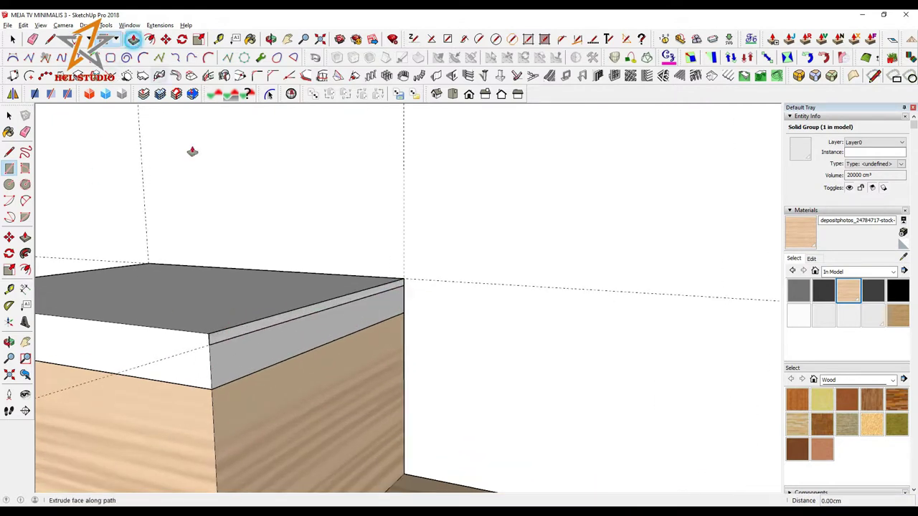
{"action": "left_click", "coordinate": [209, 339]}
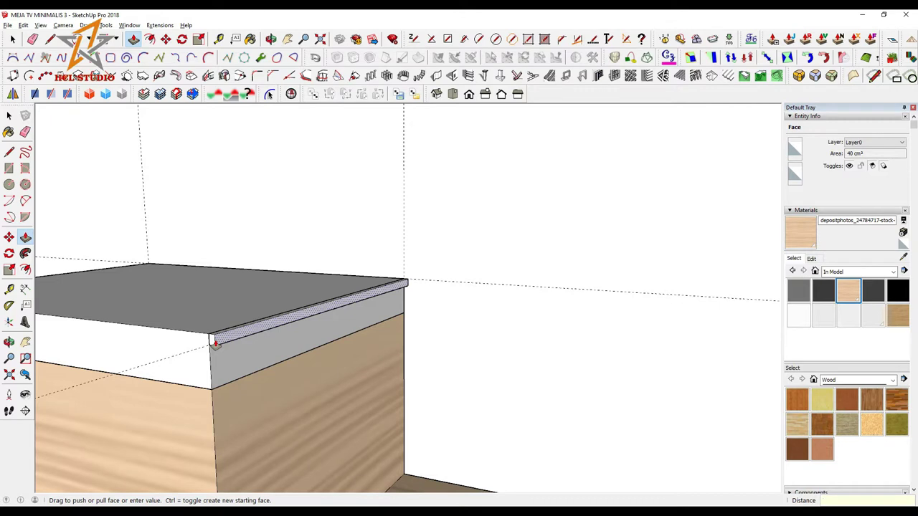
{"action": "type", "text": "1"}
{"action": "key", "text": "Return"}
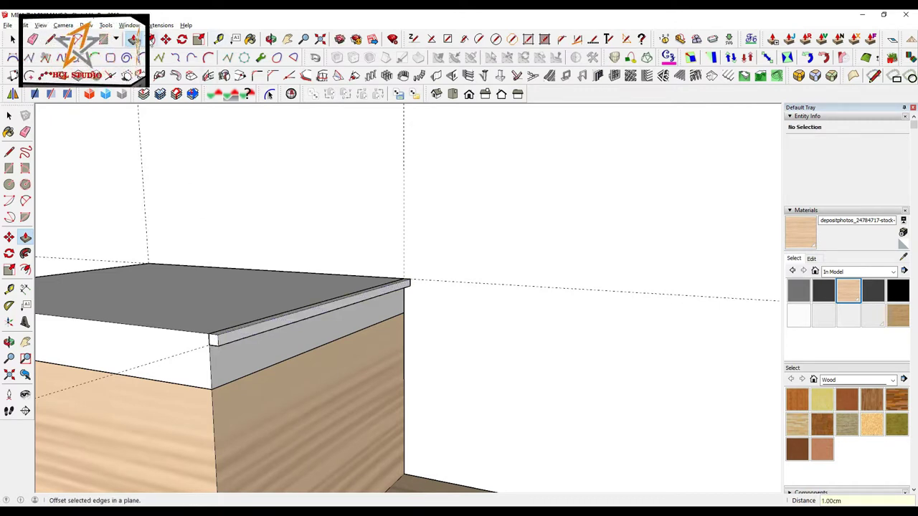
Step: Offset the strip's face and recess the inset 0.2 cm to form a groove
{"action": "left_click", "coordinate": [147, 39]}
{"action": "scroll", "coordinate": [203, 323], "scroll_direction": "up", "scroll_amount": 1}
{"action": "left_click", "coordinate": [215, 342]}
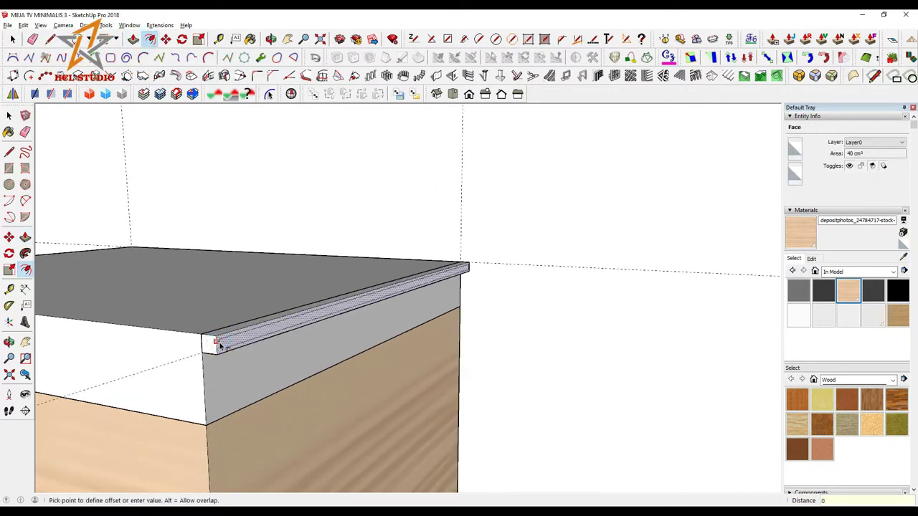
{"action": "left_click", "coordinate": [219, 345]}
{"action": "key", "text": "p"}
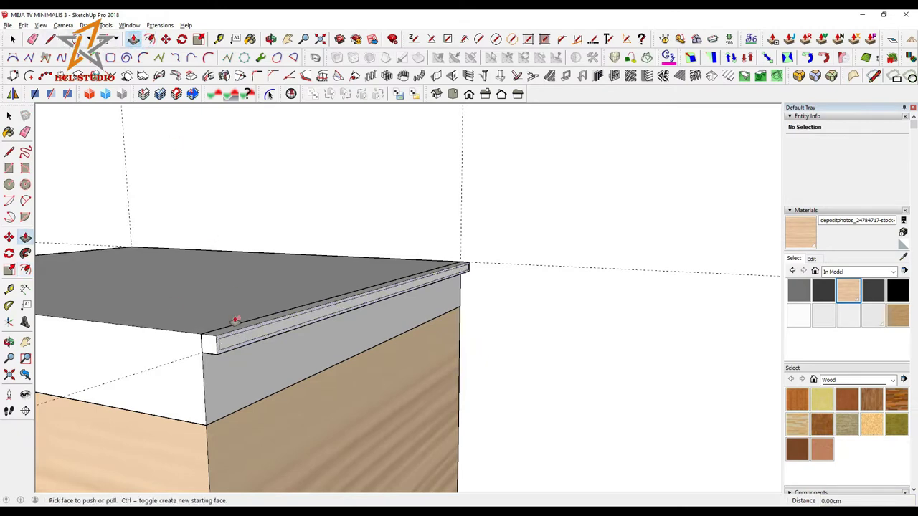
{"action": "scroll", "coordinate": [224, 345], "scroll_direction": "up", "scroll_amount": 1}
{"action": "left_click", "coordinate": [226, 345]}
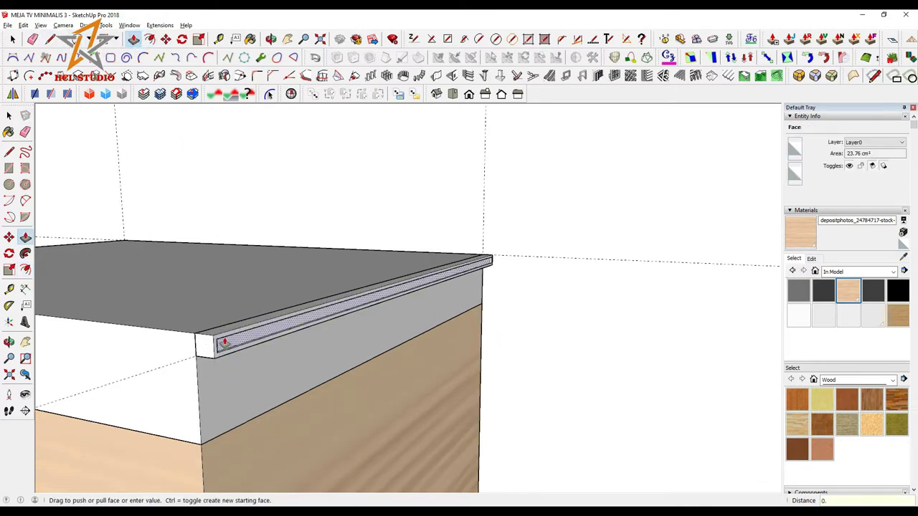
{"action": "left_click", "coordinate": [223, 343]}
{"action": "mouse_move", "coordinate": [223, 342]}
{"action": "middle_mouse_down"}
{"action": "mouse_move", "coordinate": [174, 328]}
{"action": "mouse_move", "coordinate": [347, 276]}
{"action": "middle_mouse_up"}
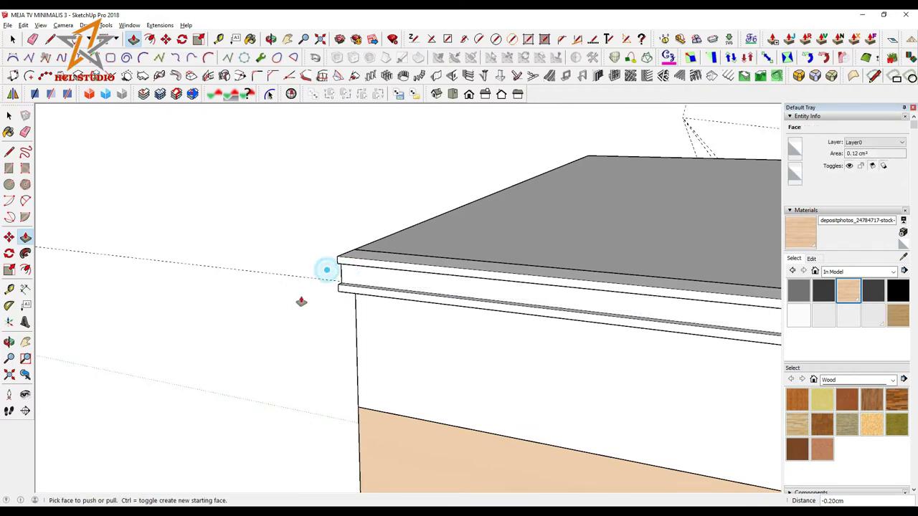
{"action": "middle_click_drag", "start_coordinate": [303, 303], "coordinate": [517, 318]}
{"action": "scroll", "coordinate": [517, 317], "scroll_direction": "down", "scroll_amount": 2}
{"action": "key", "text": "space"}
Step: Group the trim strip and paint it grey with Color M05
{"action": "triple_click", "coordinate": [438, 294]}
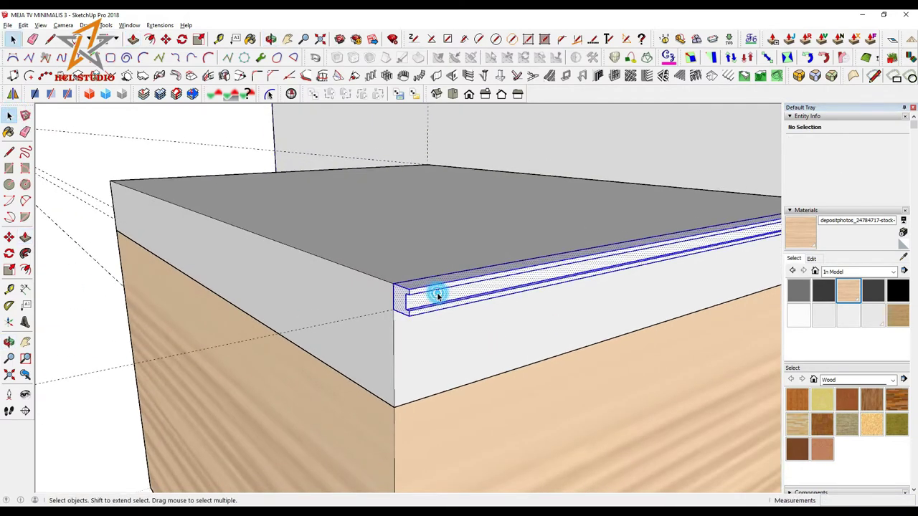
{"action": "right_click", "coordinate": [439, 295]}
{"action": "left_click", "coordinate": [470, 97]}
{"action": "left_click", "coordinate": [798, 290]}
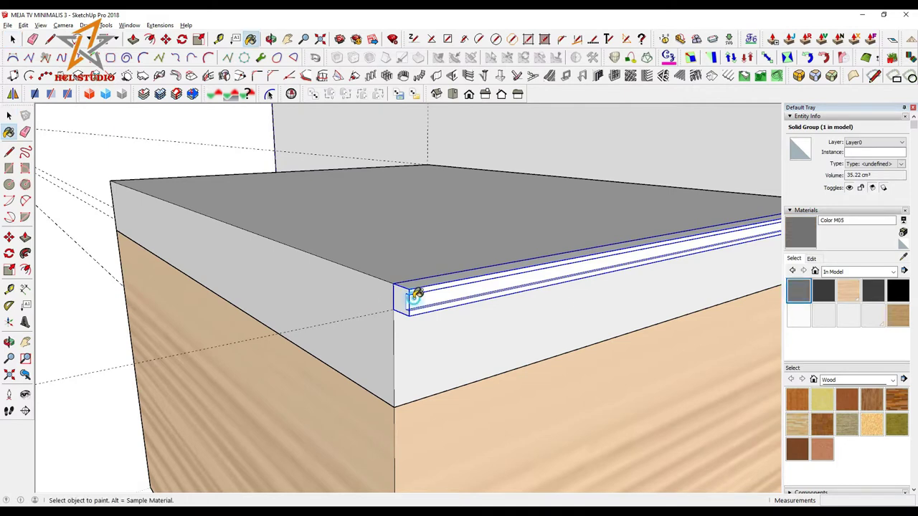
{"action": "left_click", "coordinate": [413, 295]}
{"action": "middle_click_drag", "start_coordinate": [413, 295], "coordinate": [432, 309]}
{"action": "scroll", "coordinate": [433, 308], "scroll_direction": "down", "scroll_amount": 1}
Step: Pick up the trim strip and flip its orientation
{"action": "left_click", "coordinate": [108, 40]}
{"action": "middle_click_drag", "start_coordinate": [418, 277], "coordinate": [273, 272]}
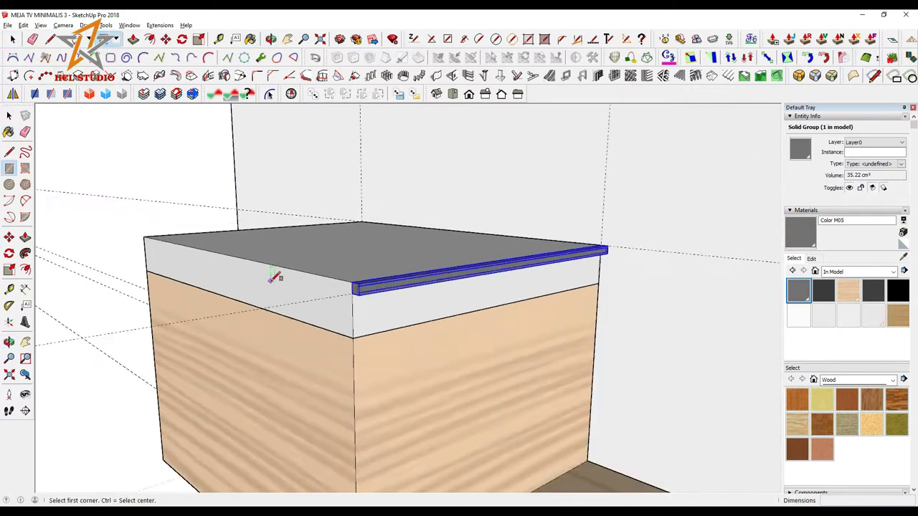
{"action": "left_click", "coordinate": [165, 39]}
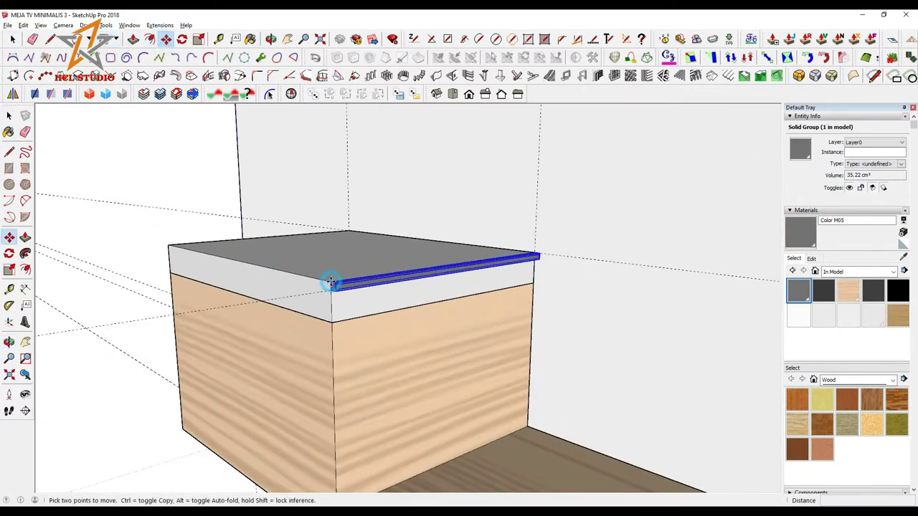
{"action": "left_click", "coordinate": [328, 282]}
{"action": "scroll", "coordinate": [520, 328], "scroll_direction": "down", "scroll_amount": 3}
{"action": "right_click", "coordinate": [631, 350]}
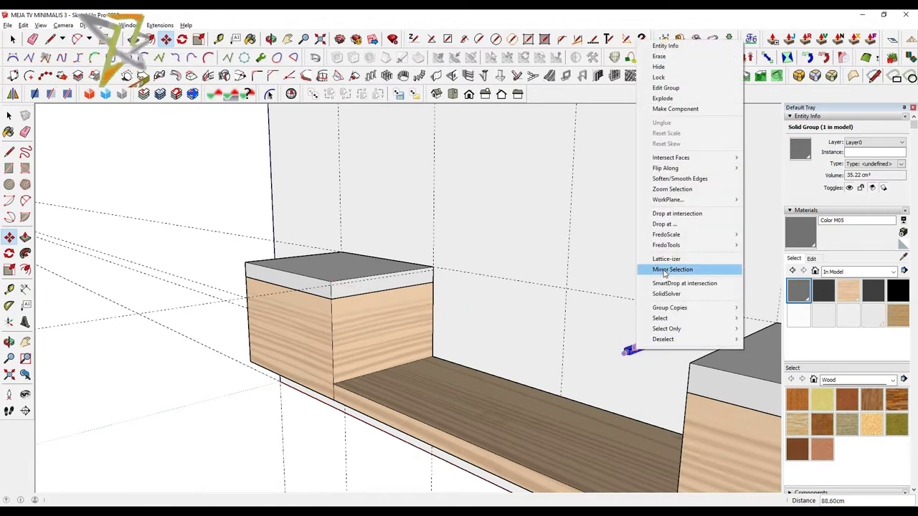
{"action": "left_click", "coordinate": [775, 169]}
Step: Zoom in and try the trim strip's context menu several times, dismissing each
{"action": "scroll", "coordinate": [632, 357], "scroll_direction": "up", "scroll_amount": 4}
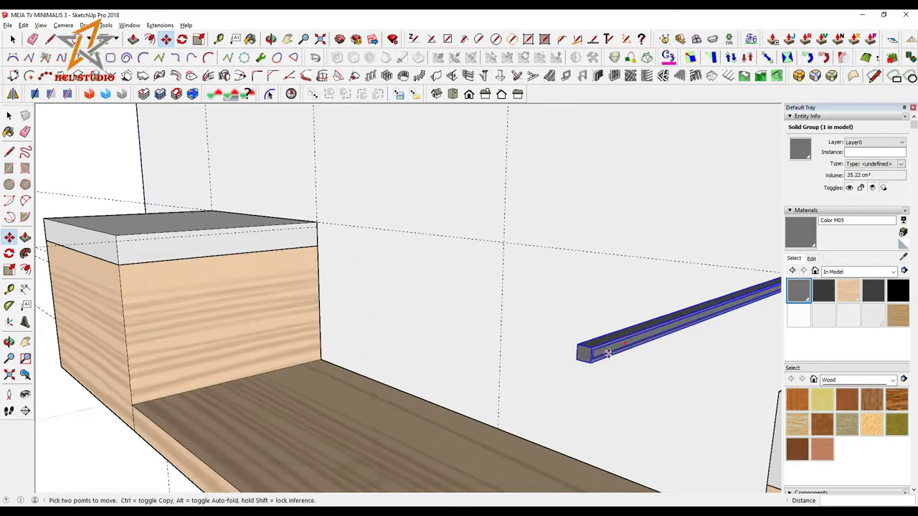
{"action": "key", "text": "z"}
{"action": "right_click", "coordinate": [589, 350]}
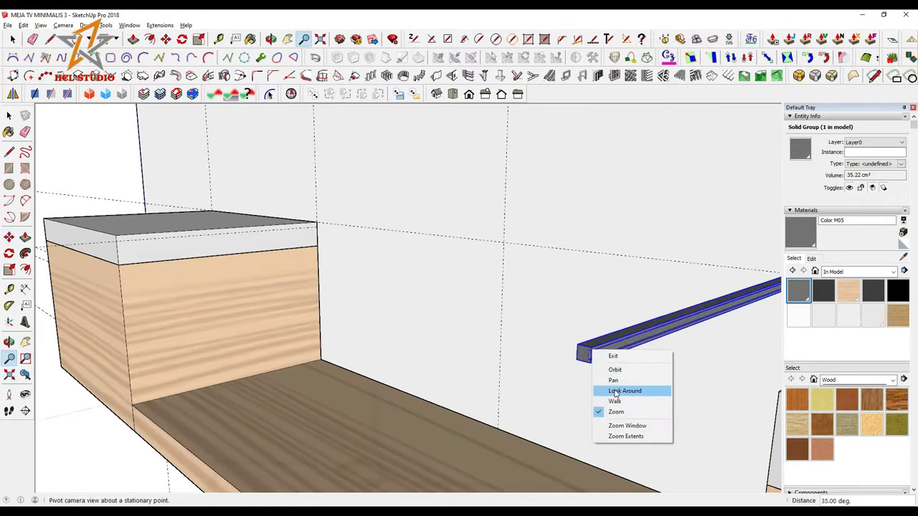
{"action": "key", "text": "Escape"}
{"action": "right_click", "coordinate": [589, 350]}
{"action": "key", "text": "Escape"}
{"action": "right_click", "coordinate": [587, 355]}
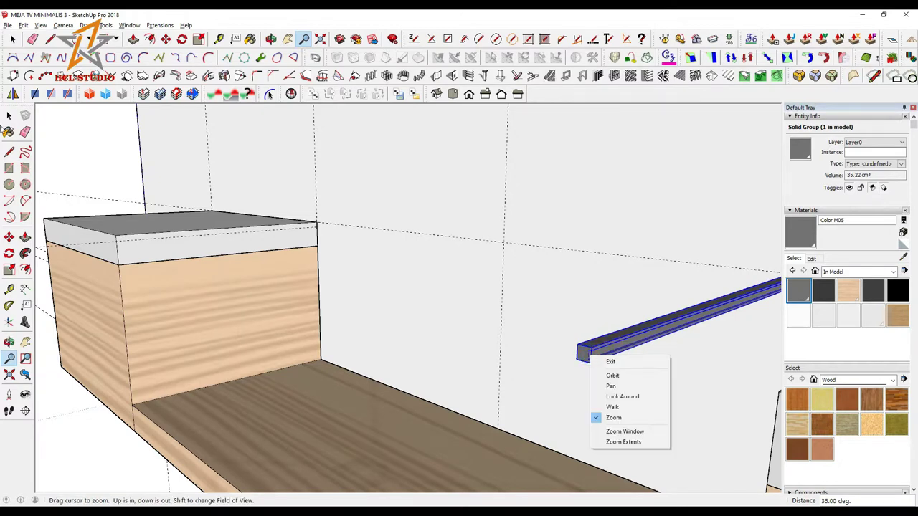
{"action": "key", "text": "Escape"}
{"action": "right_click", "coordinate": [590, 352]}
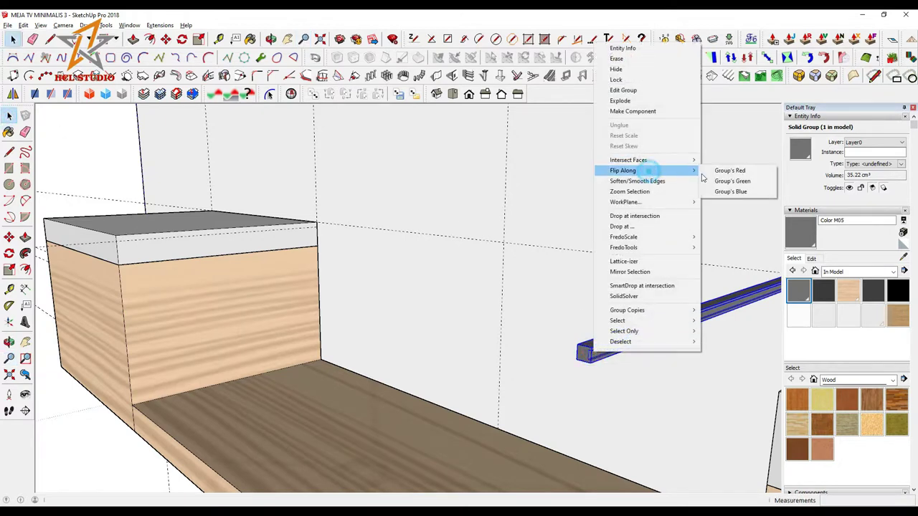
{"action": "key", "text": "Escape"}
Step: Move the strip onto the left box's top front edge and place a copy
{"action": "key", "text": "m"}
{"action": "middle_click_drag", "start_coordinate": [616, 284], "coordinate": [531, 275]}
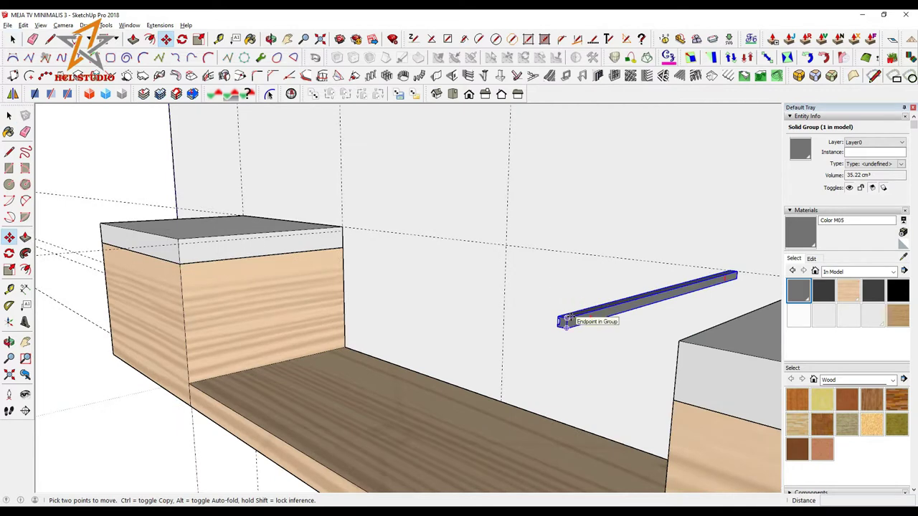
{"action": "left_click", "coordinate": [567, 320]}
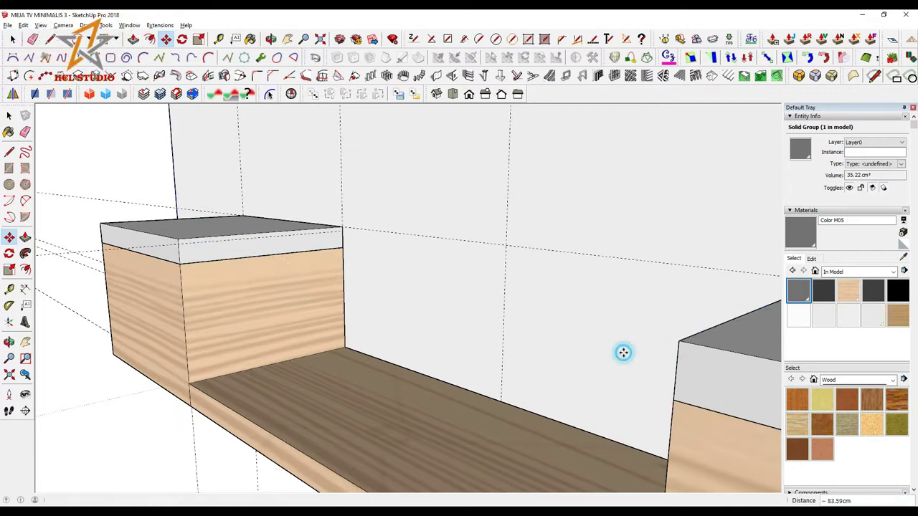
{"action": "left_click", "coordinate": [174, 238]}
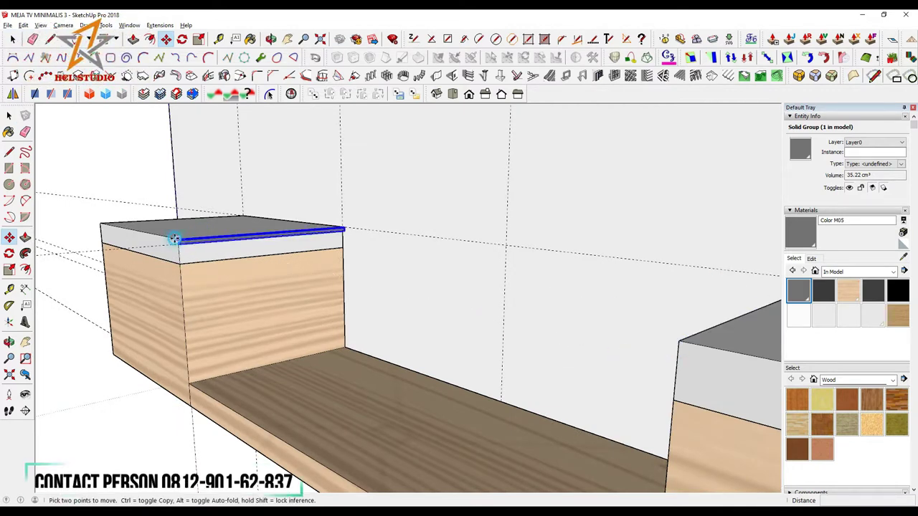
{"action": "key", "text": "ctrl+v"}
{"action": "left_click", "coordinate": [638, 341]}
{"action": "right_click", "coordinate": [640, 340]}
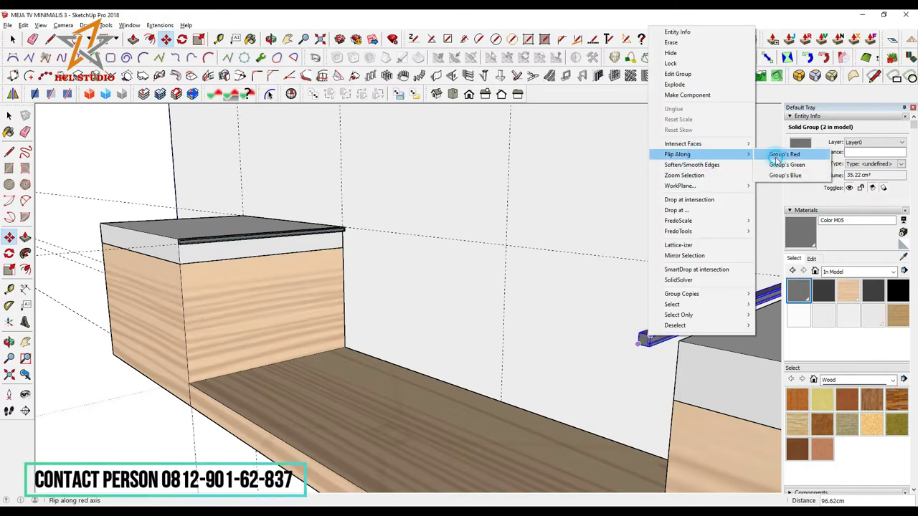
Step: Flip the copied strip along the red axis and draw a small rectangle on its end
{"action": "left_click", "coordinate": [782, 155]}
{"action": "scroll", "coordinate": [178, 243], "scroll_direction": "up", "scroll_amount": 3}
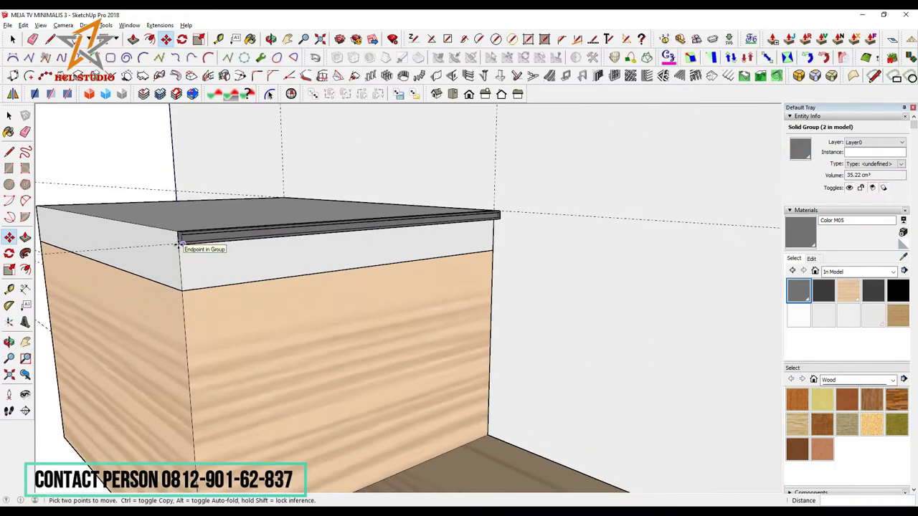
{"action": "scroll", "coordinate": [180, 241], "scroll_direction": "up", "scroll_amount": 2}
{"action": "key", "text": "r"}
{"action": "scroll", "coordinate": [190, 233], "scroll_direction": "up", "scroll_amount": 3}
{"action": "left_click", "coordinate": [192, 231]}
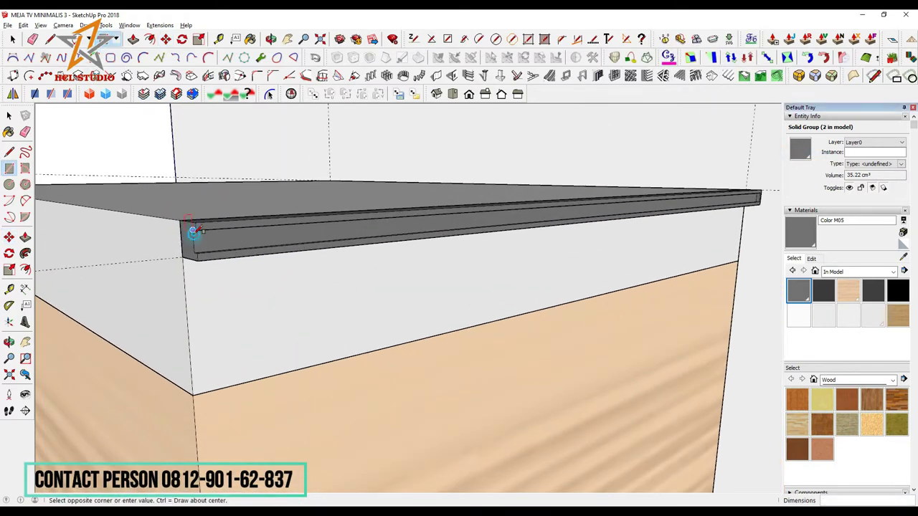
{"action": "left_click", "coordinate": [236, 251]}
{"action": "mouse_move", "coordinate": [236, 251]}
{"action": "middle_mouse_down"}
{"action": "mouse_move", "coordinate": [290, 300]}
{"action": "mouse_move", "coordinate": [197, 258]}
{"action": "middle_mouse_up"}
Step: Extend the strip's end 98.20 cm across the gap to the right box
{"action": "key", "text": "p"}
{"action": "left_click", "coordinate": [197, 258]}
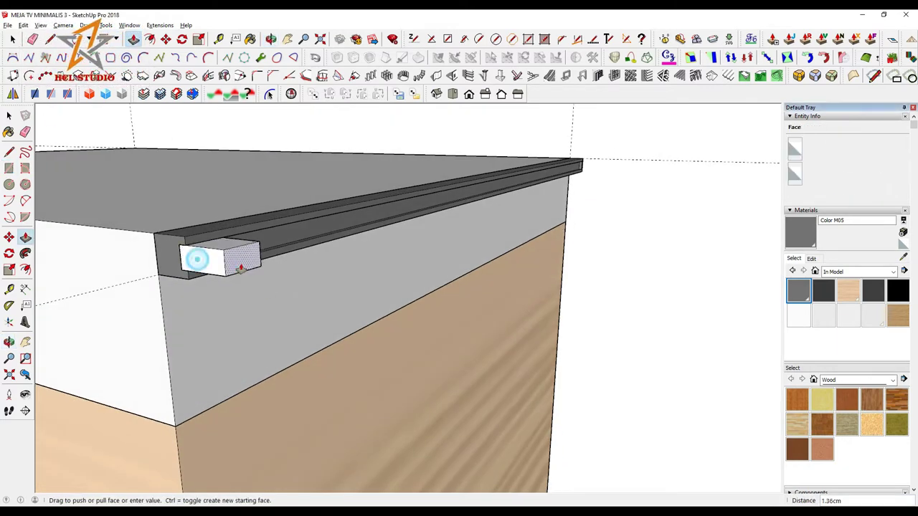
{"action": "scroll", "coordinate": [241, 262], "scroll_direction": "down", "scroll_amount": 3}
{"action": "scroll", "coordinate": [446, 307], "scroll_direction": "down", "scroll_amount": 3}
{"action": "scroll", "coordinate": [561, 306], "scroll_direction": "up", "scroll_amount": 4}
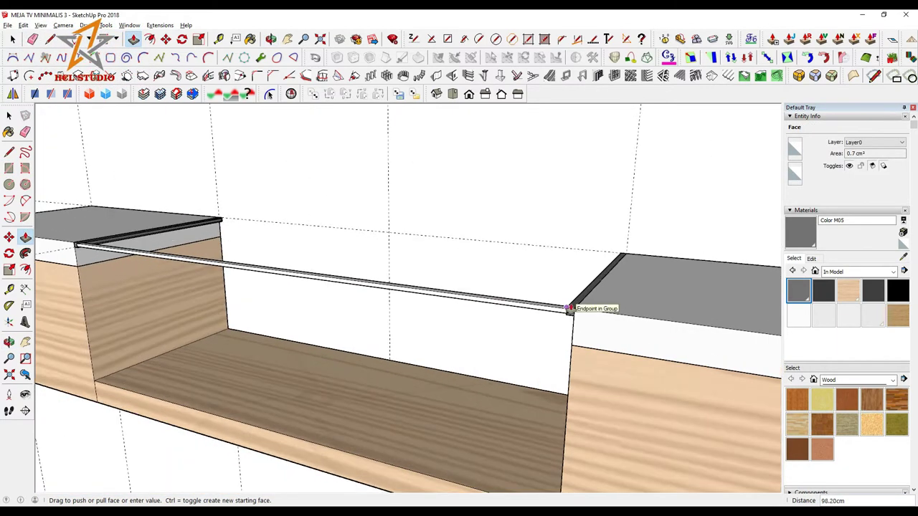
{"action": "left_click", "coordinate": [569, 308]}
{"action": "mouse_move", "coordinate": [568, 309]}
{"action": "middle_mouse_down"}
{"action": "mouse_move", "coordinate": [311, 332]}
{"action": "mouse_move", "coordinate": [351, 334]}
{"action": "middle_mouse_up"}
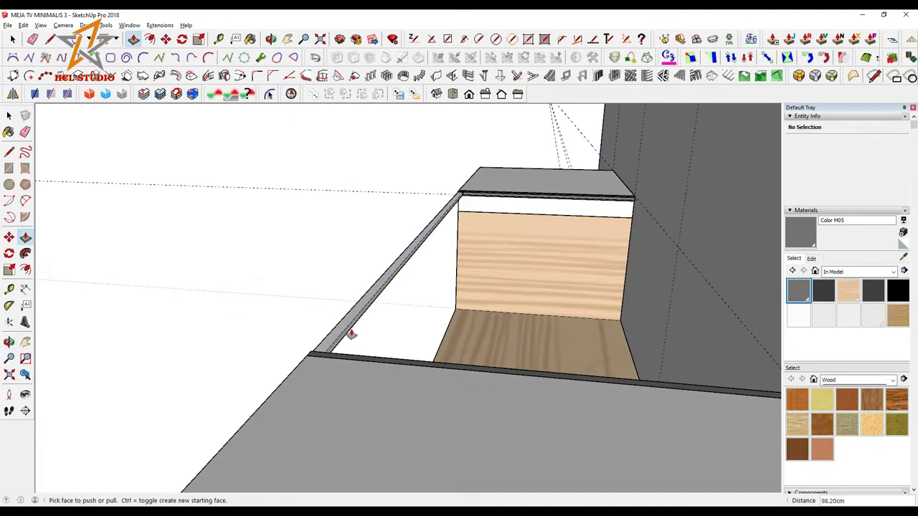
Step: Raise a top panel over the middle opening and make it a group
{"action": "left_click", "coordinate": [352, 334]}
{"action": "left_click", "coordinate": [712, 380]}
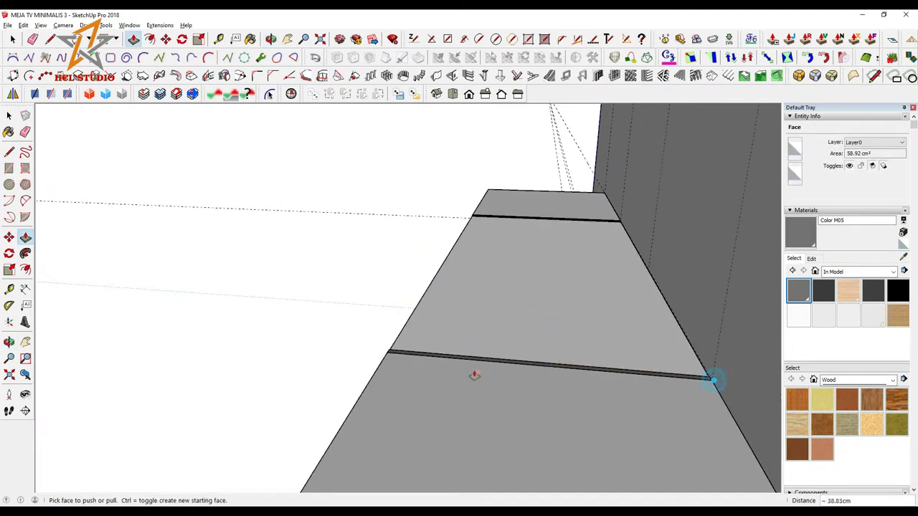
{"action": "middle_click_drag", "start_coordinate": [474, 375], "coordinate": [600, 380]}
{"action": "scroll", "coordinate": [165, 359], "scroll_direction": "up", "scroll_amount": 3}
{"action": "left_click", "coordinate": [12, 120]}
{"action": "left_click", "coordinate": [297, 301]}
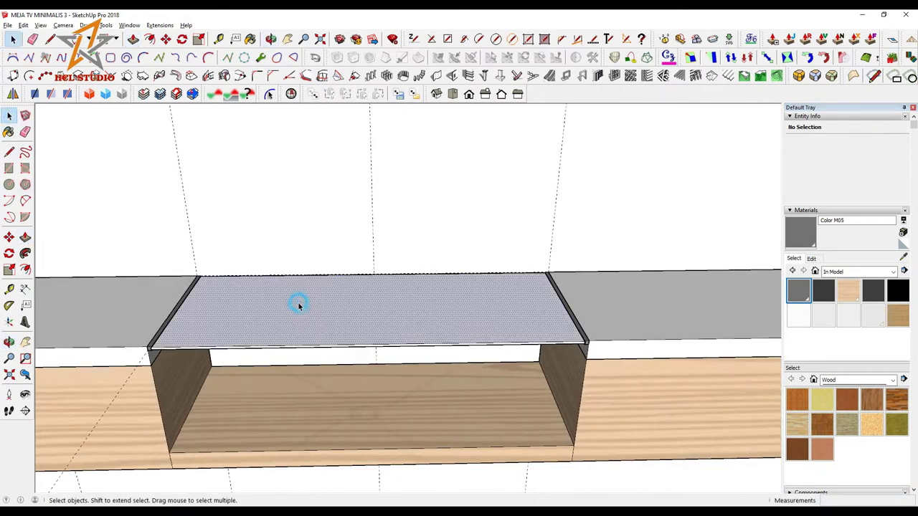
{"action": "right_click", "coordinate": [297, 301]}
{"action": "left_click", "coordinate": [337, 105]}
{"action": "left_click", "coordinate": [859, 273]}
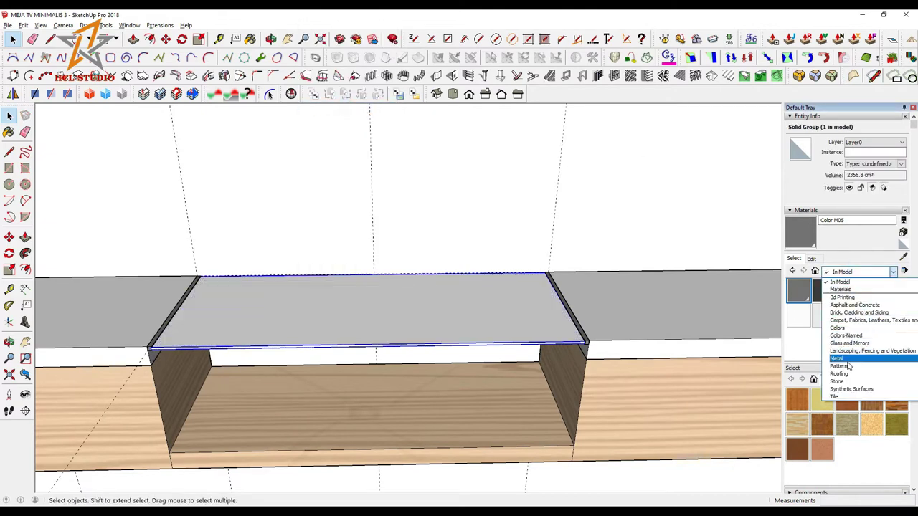
{"action": "scroll", "coordinate": [848, 378], "scroll_direction": "down", "scroll_amount": 1}
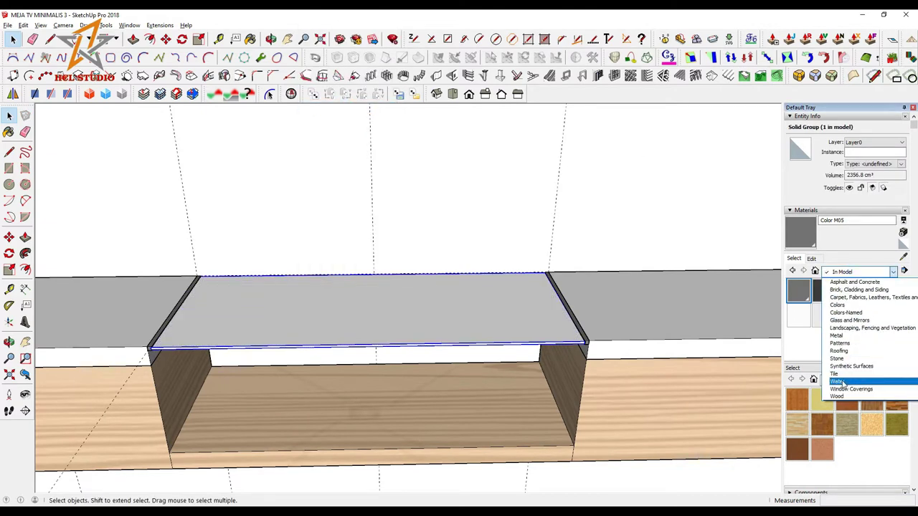
Step: Make a near-white Material6 from the blue Glass and Mirrors glass and paint the top panel
{"action": "left_click", "coordinate": [848, 320]}
{"action": "left_click", "coordinate": [872, 291]}
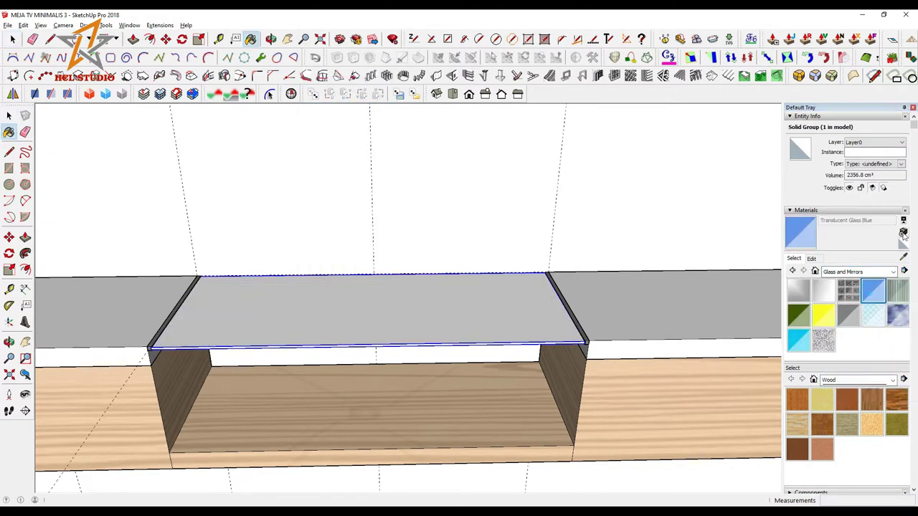
{"action": "left_click", "coordinate": [903, 231]}
{"action": "left_click", "coordinate": [580, 245]}
{"action": "left_click", "coordinate": [589, 361]}
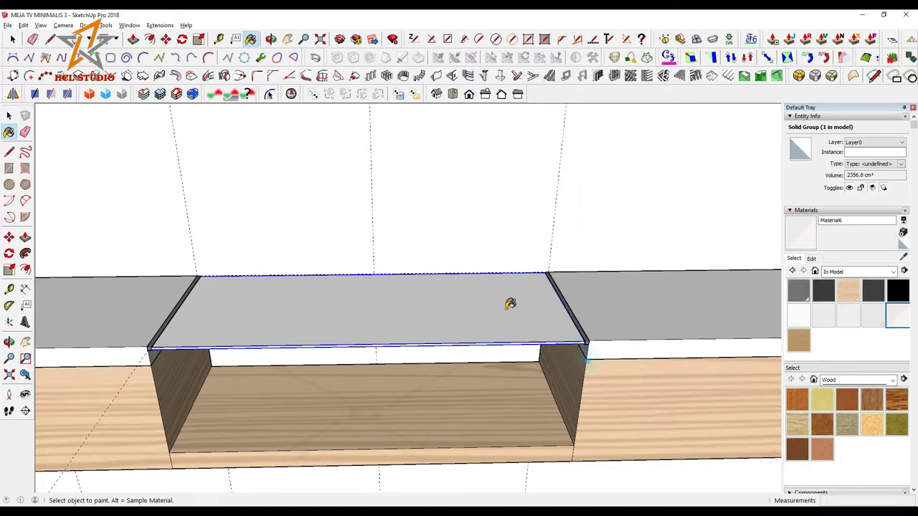
{"action": "left_click", "coordinate": [455, 314]}
{"action": "mouse_move", "coordinate": [455, 314]}
{"action": "middle_mouse_down"}
{"action": "mouse_move", "coordinate": [482, 325]}
{"action": "mouse_move", "coordinate": [481, 293]}
{"action": "middle_mouse_up"}
{"action": "scroll", "coordinate": [489, 287], "scroll_direction": "down", "scroll_amount": 2}
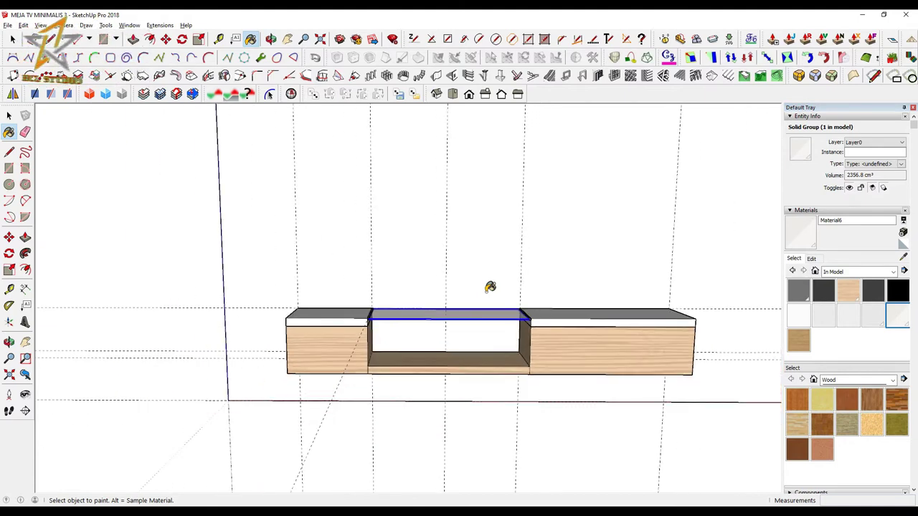
Step: Measure up the backdrop from the floor line and the cabinet's top edge
{"action": "key", "text": "t"}
{"action": "scroll", "coordinate": [545, 254], "scroll_direction": "down", "scroll_amount": 2}
{"action": "scroll", "coordinate": [521, 303], "scroll_direction": "down", "scroll_amount": 2}
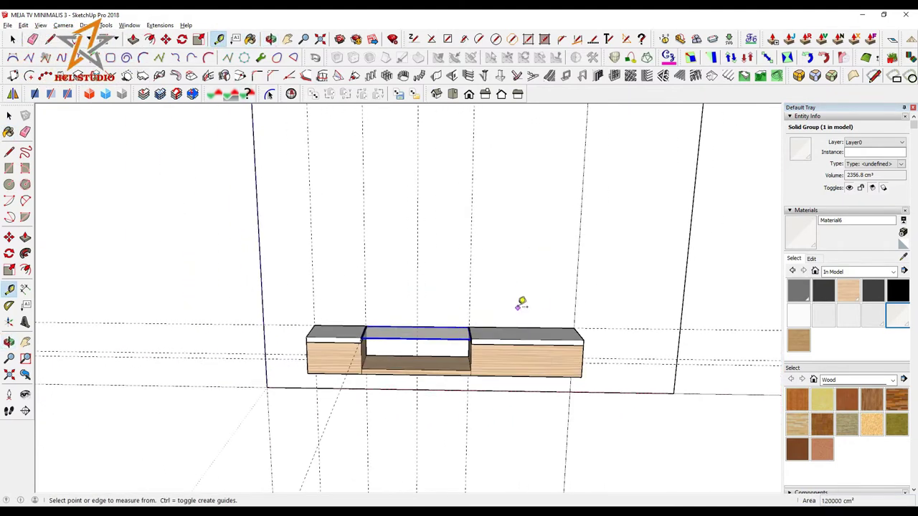
{"action": "scroll", "coordinate": [516, 317], "scroll_direction": "down", "scroll_amount": 1}
{"action": "left_click", "coordinate": [569, 312]}
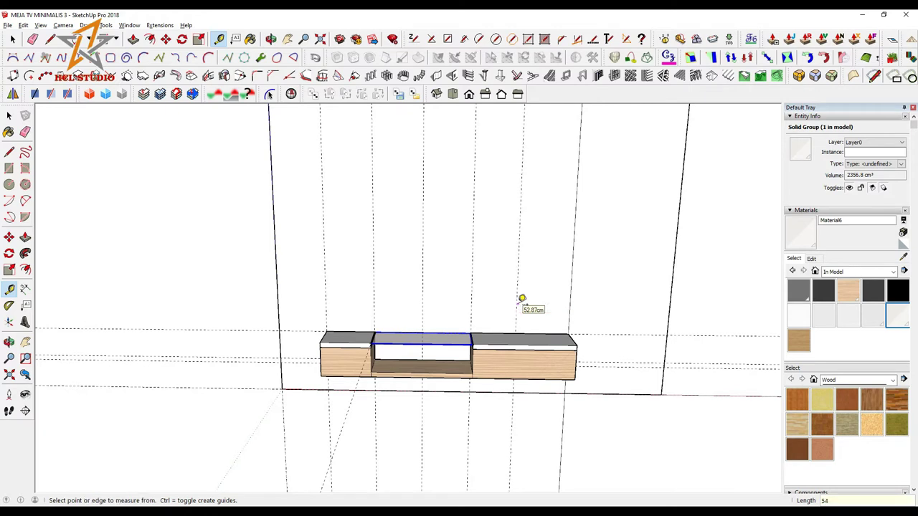
{"action": "left_click", "coordinate": [519, 332]}
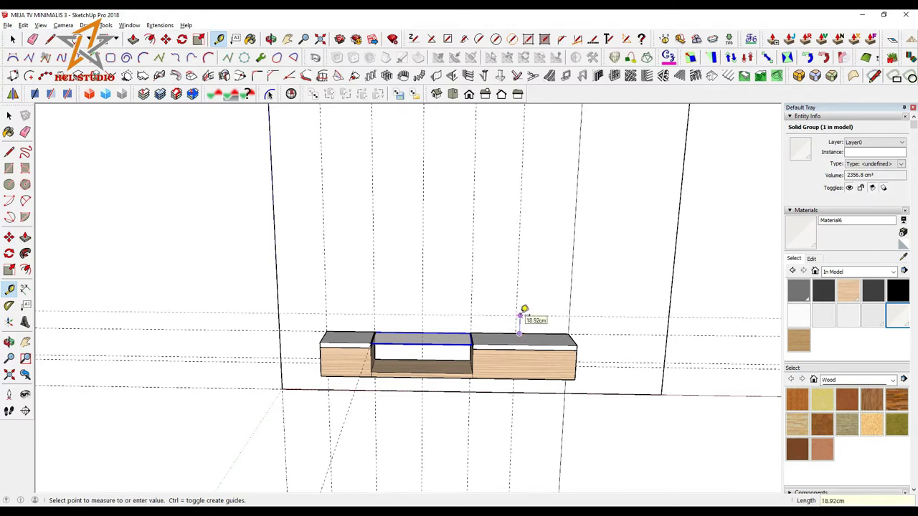
{"action": "left_click", "coordinate": [585, 393]}
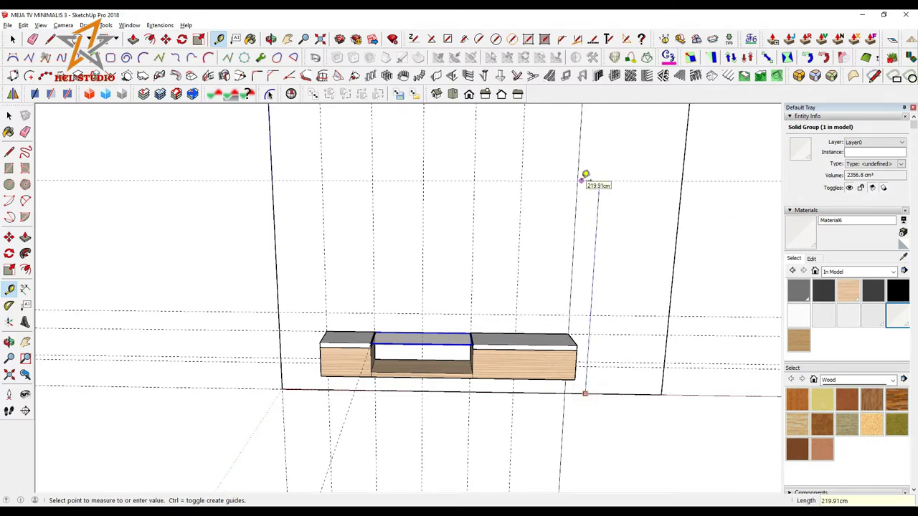
{"action": "left_click", "coordinate": [586, 174]}
{"action": "scroll", "coordinate": [586, 229], "scroll_direction": "down", "scroll_amount": 3}
{"action": "scroll", "coordinate": [574, 305], "scroll_direction": "up", "scroll_amount": 2}
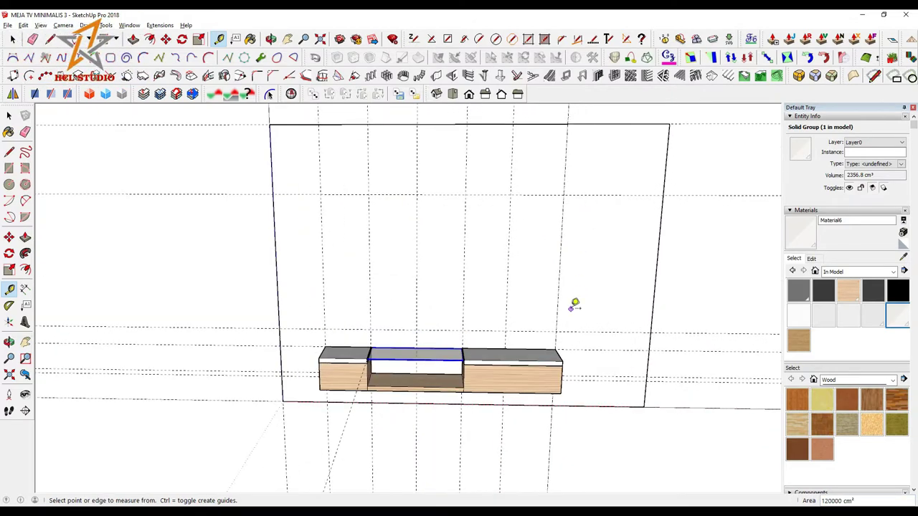
{"action": "scroll", "coordinate": [552, 308], "scroll_direction": "up", "scroll_amount": 2}
Step: Place a guide 40 cm above the cabinet and another 2 cm above it
{"action": "left_click", "coordinate": [515, 342]}
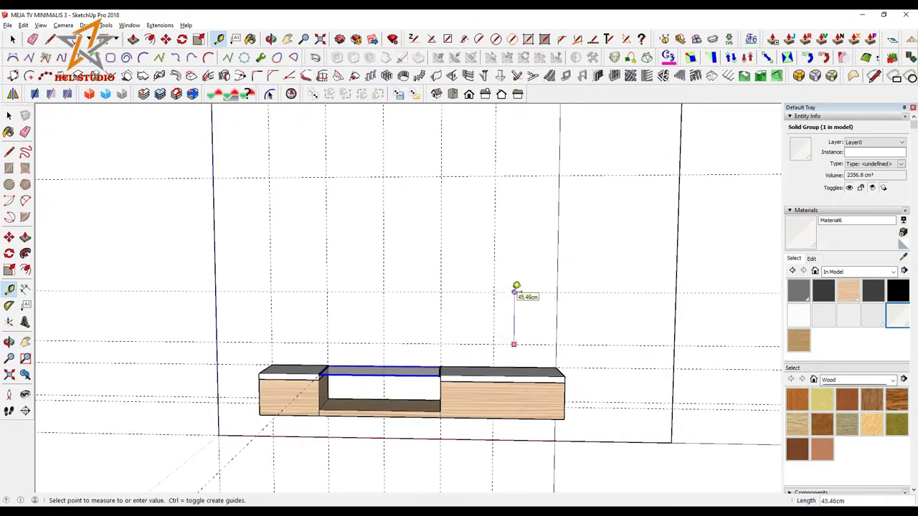
{"action": "scroll", "coordinate": [516, 287], "scroll_direction": "up", "scroll_amount": 1}
{"action": "scroll", "coordinate": [516, 287], "scroll_direction": "up", "scroll_amount": 1}
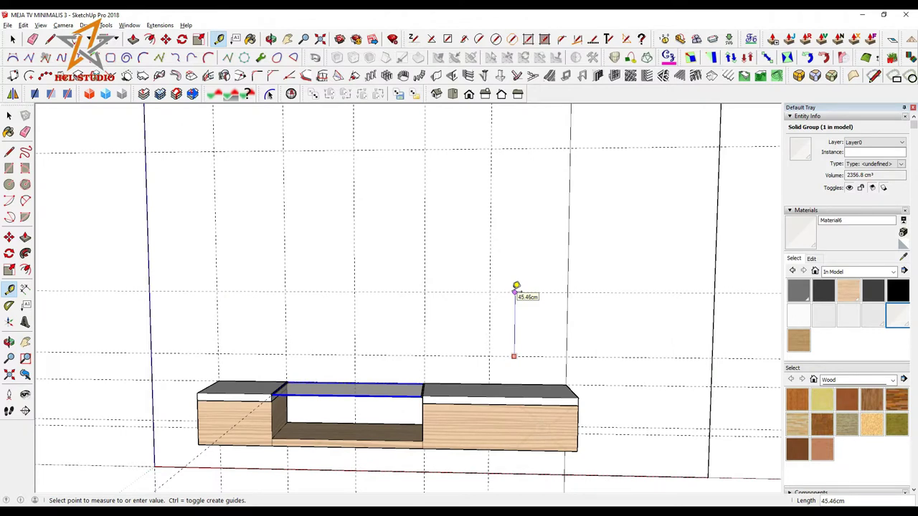
{"action": "left_click", "coordinate": [515, 352]}
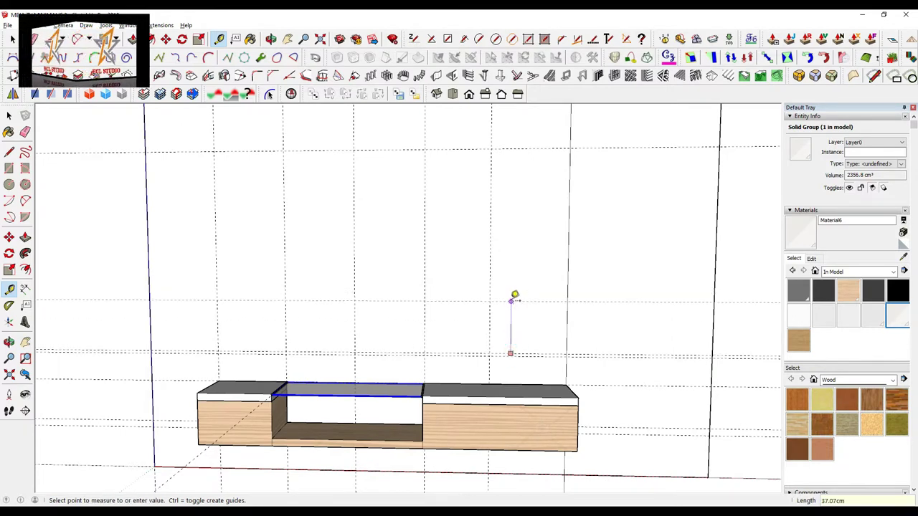
{"action": "type", "text": "40"}
{"action": "key", "text": "Return"}
{"action": "left_click", "coordinate": [515, 294]}
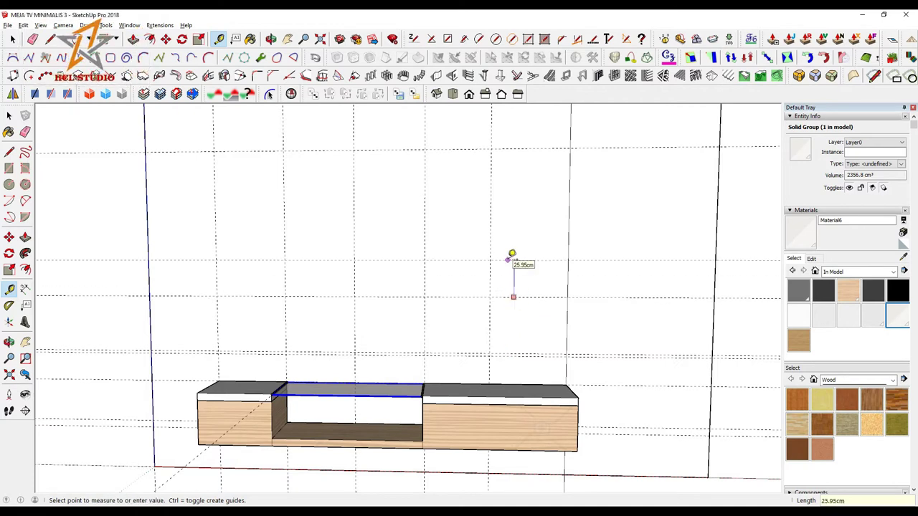
{"action": "type", "text": "2"}
{"action": "key", "text": "Return"}
Step: Measure 10 cm up from the guide intersection, then cancel that measurement
{"action": "left_click", "coordinate": [509, 293]}
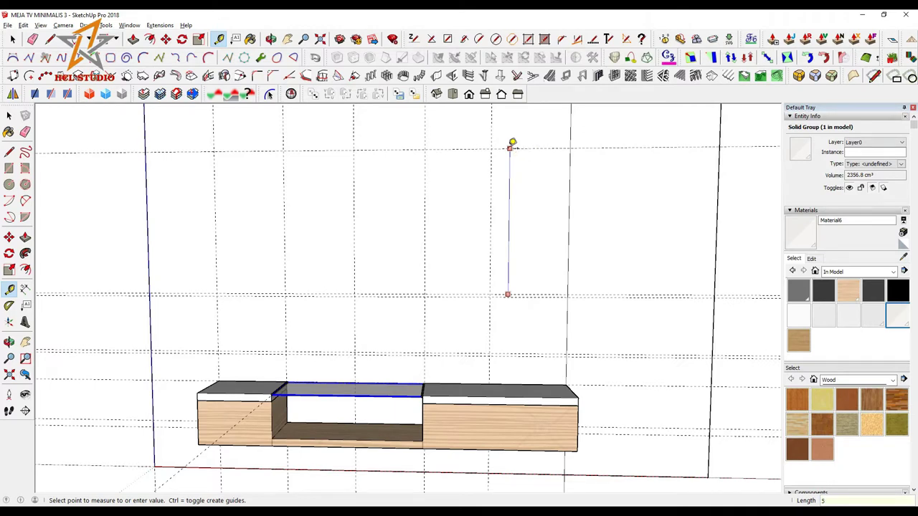
{"action": "scroll", "coordinate": [516, 161], "scroll_direction": "down", "scroll_amount": 1}
{"action": "scroll", "coordinate": [527, 215], "scroll_direction": "up", "scroll_amount": 1}
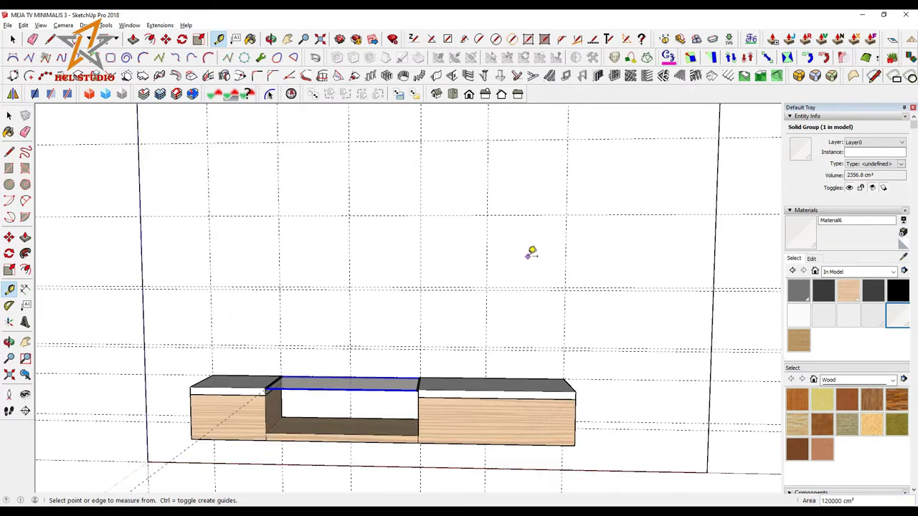
{"action": "scroll", "coordinate": [530, 257], "scroll_direction": "up", "scroll_amount": 1}
{"action": "left_click", "coordinate": [514, 291]}
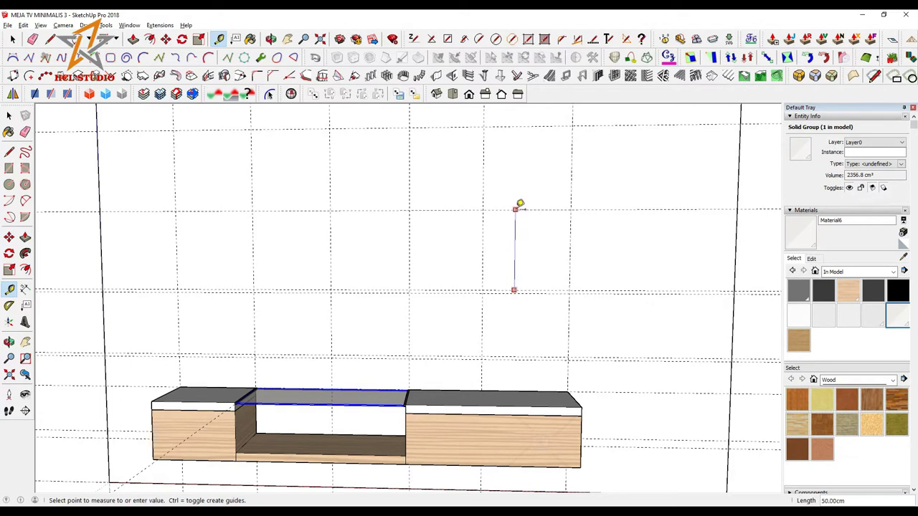
{"action": "left_click", "coordinate": [512, 224]}
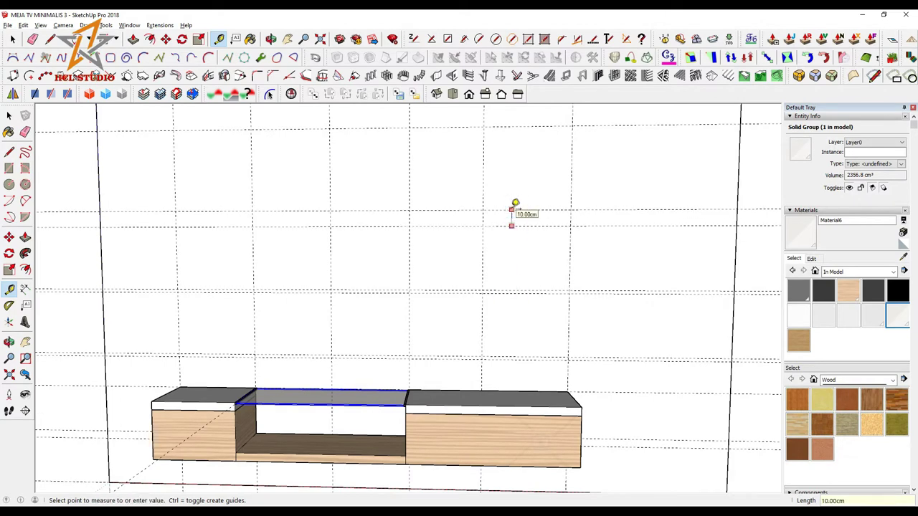
{"action": "key", "text": "Return"}
{"action": "scroll", "coordinate": [495, 201], "scroll_direction": "down", "scroll_amount": 1}
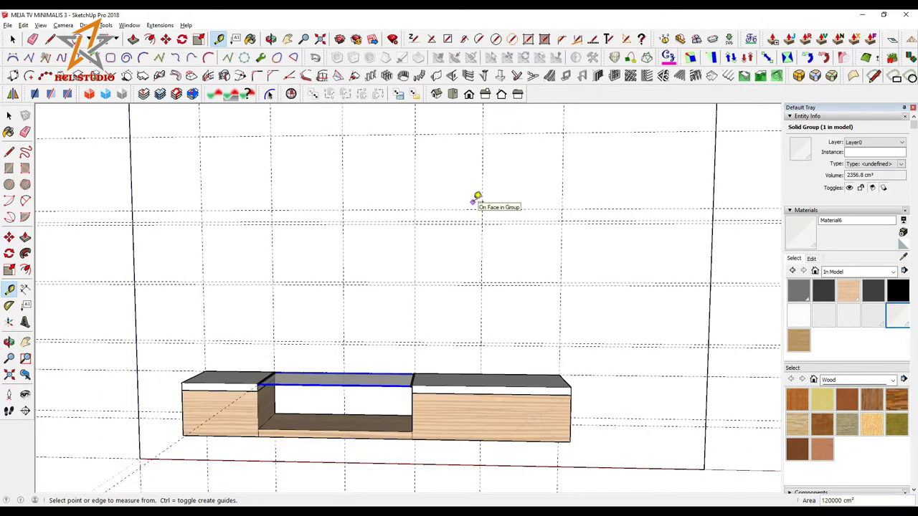
Step: Add a horizontal guide 51 cm up the backdrop from the guide point
{"action": "key", "text": "r"}
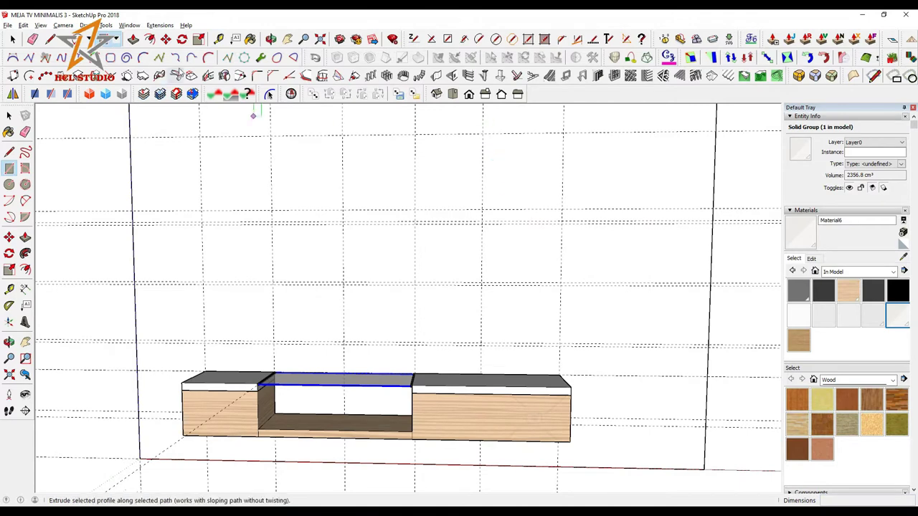
{"action": "left_click", "coordinate": [218, 39]}
{"action": "left_click", "coordinate": [489, 209]}
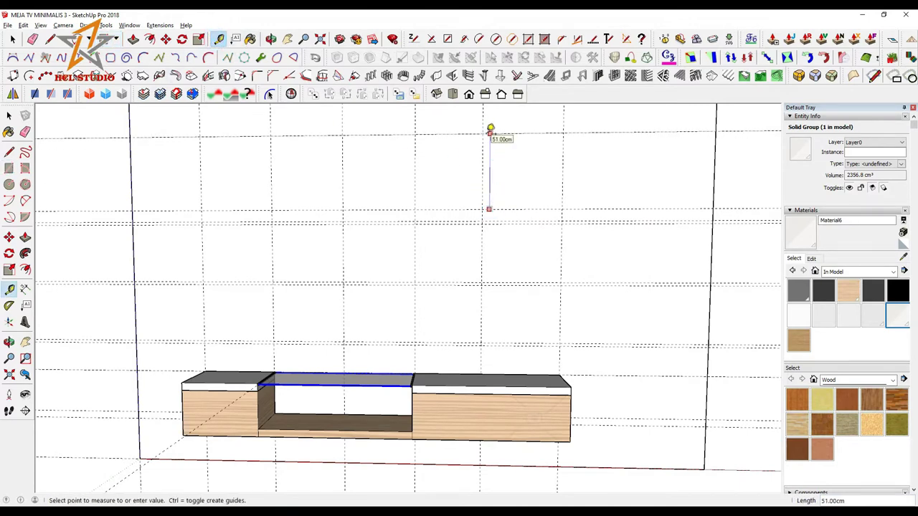
{"action": "left_click", "coordinate": [489, 130]}
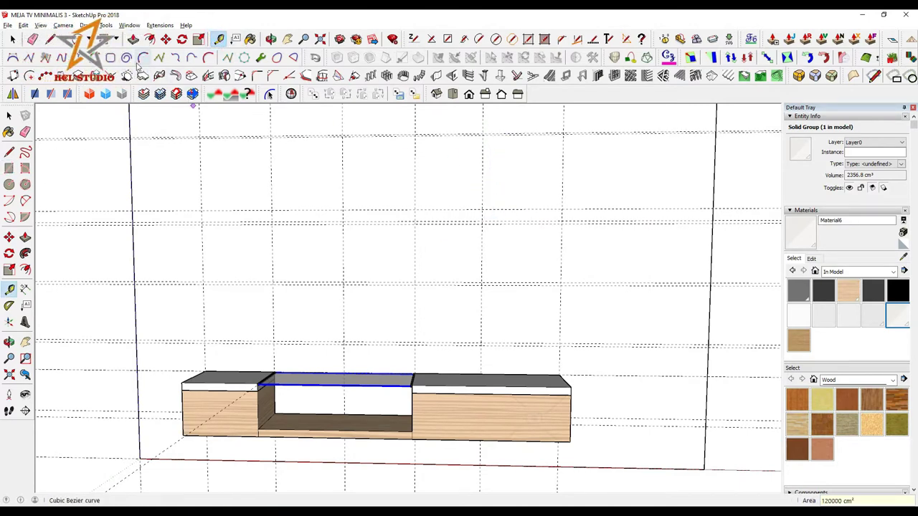
Step: Draw a 200 × 50 cm top rectangle and a tall rectangle below its right end
{"action": "key", "text": "r"}
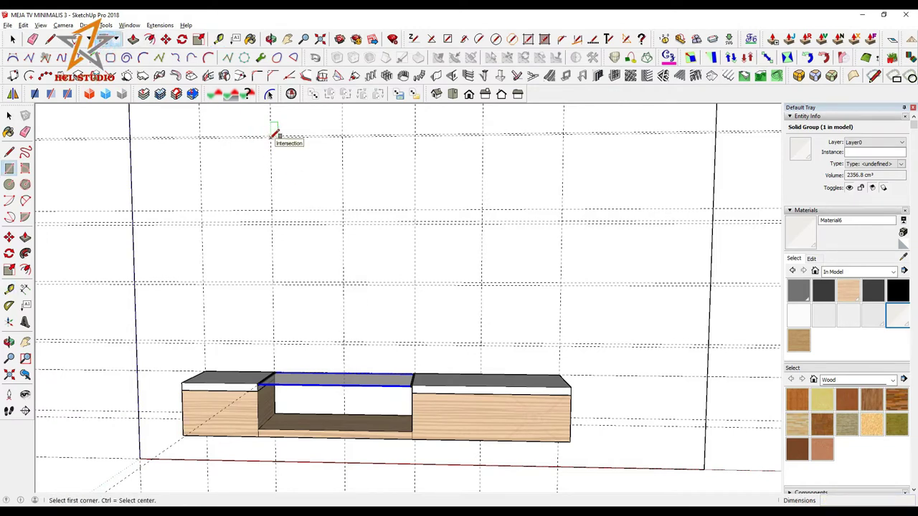
{"action": "left_click", "coordinate": [272, 135]}
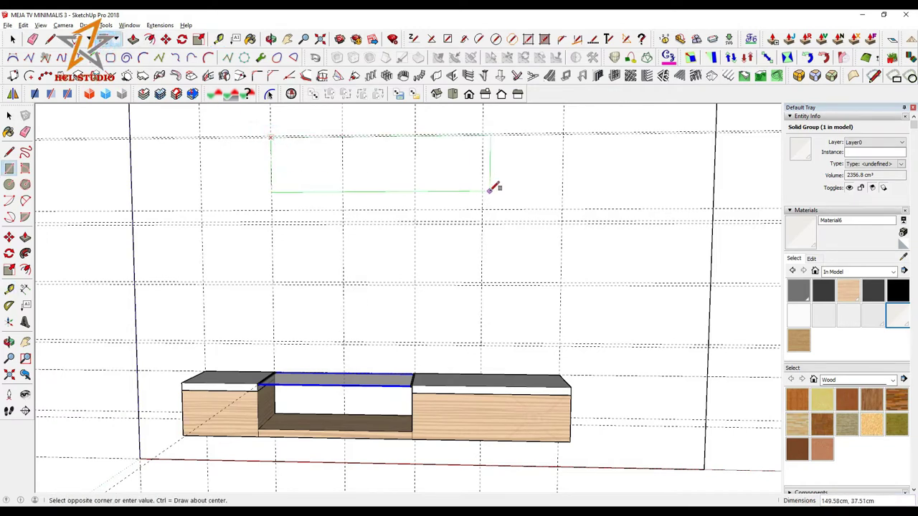
{"action": "left_click", "coordinate": [565, 206]}
{"action": "middle_click_drag", "start_coordinate": [549, 205], "coordinate": [488, 205]}
{"action": "left_click", "coordinate": [486, 209]}
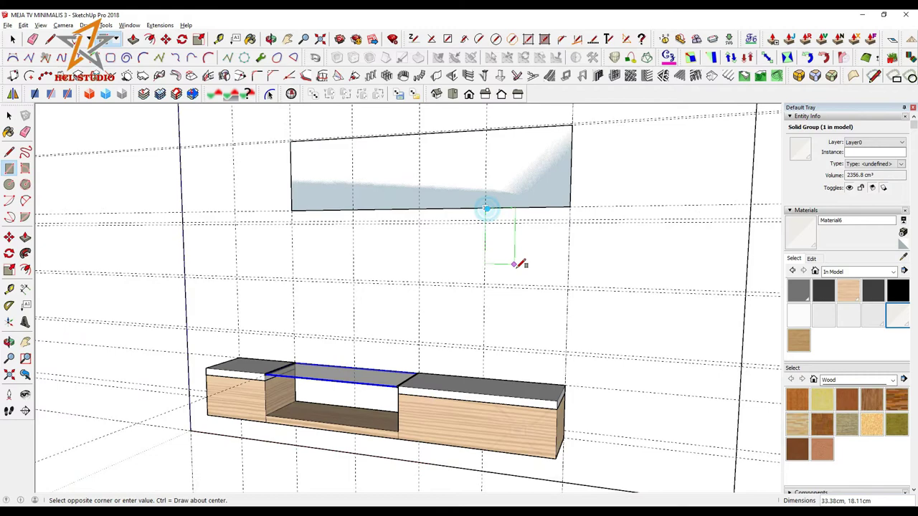
{"action": "left_click", "coordinate": [567, 352]}
{"action": "mouse_move", "coordinate": [510, 245]}
{"action": "middle_mouse_down"}
{"action": "mouse_move", "coordinate": [518, 246]}
{"action": "mouse_move", "coordinate": [442, 280]}
{"action": "middle_mouse_up"}
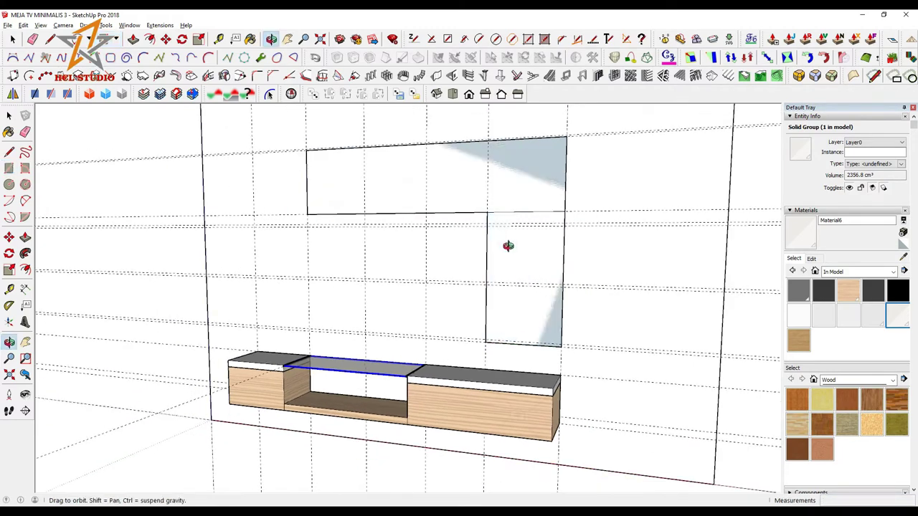
Step: Push/Pull both rectangles out from the wall to the same depth, about 35 cm
{"action": "left_click", "coordinate": [133, 39]}
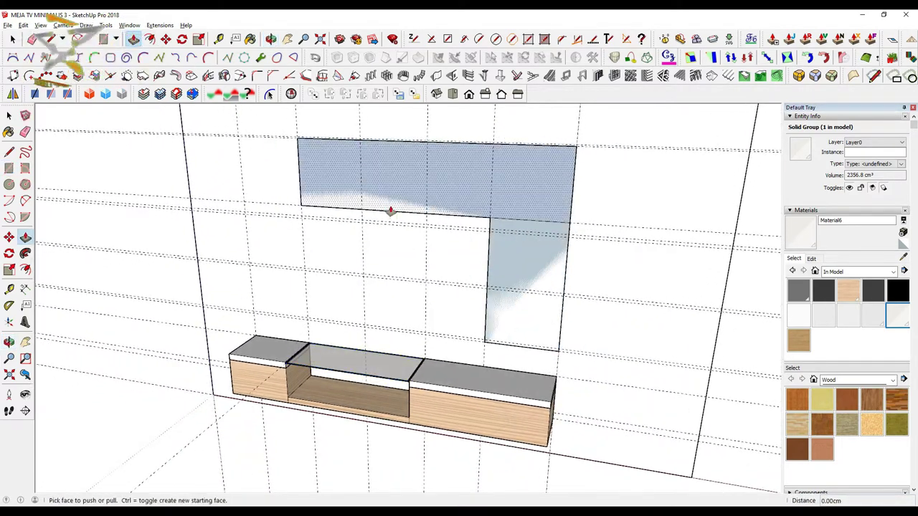
{"action": "left_click", "coordinate": [387, 211]}
{"action": "type", "text": "35"}
{"action": "key", "text": "Return"}
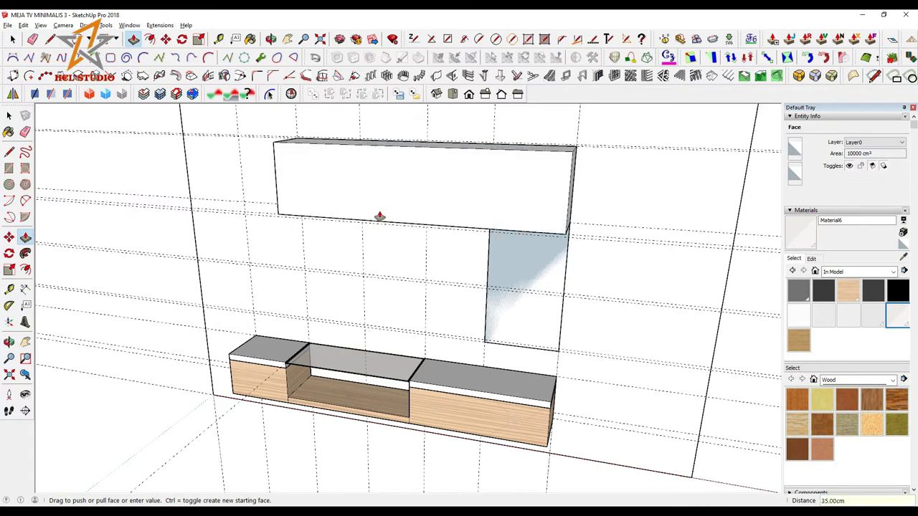
{"action": "middle_click_drag", "start_coordinate": [377, 213], "coordinate": [506, 236]}
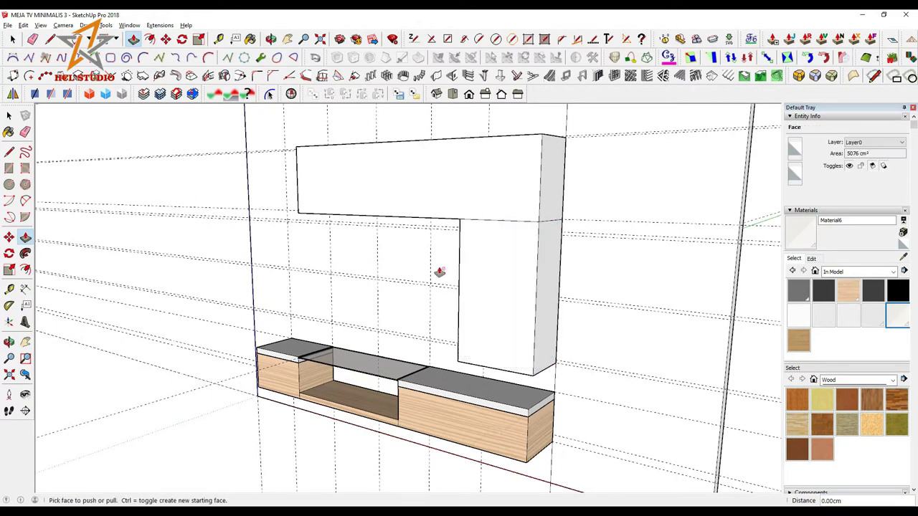
{"action": "middle_click_drag", "start_coordinate": [437, 266], "coordinate": [530, 187]}
Step: Draw a seam line where the two boxes meet and erase the extra edges
{"action": "key", "text": "l"}
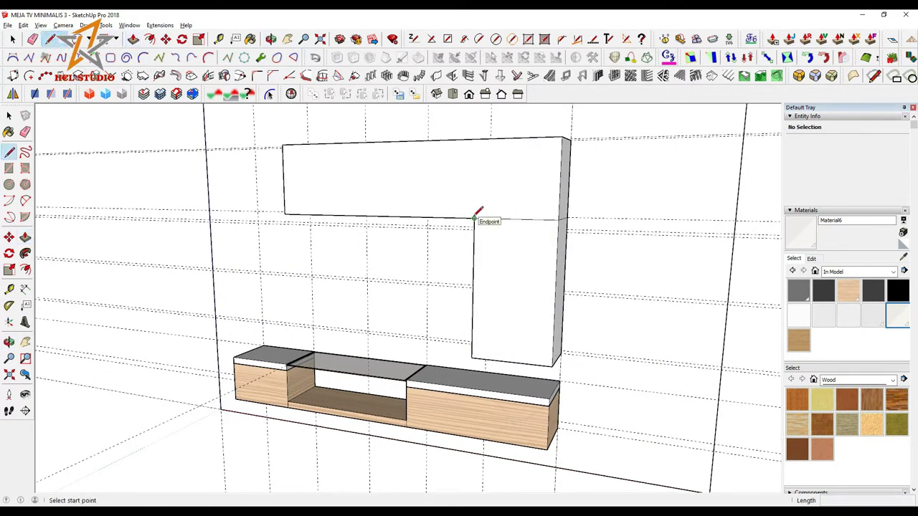
{"action": "left_click", "coordinate": [474, 218]}
{"action": "key", "text": "e"}
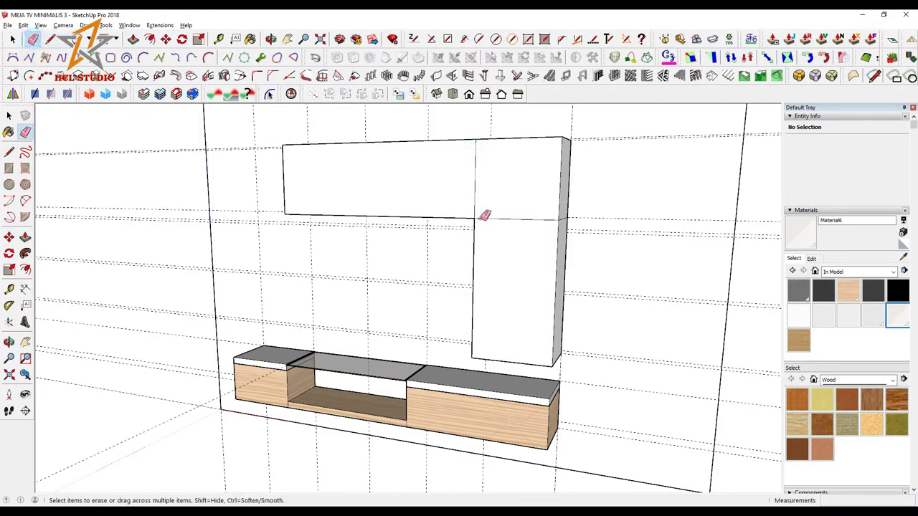
{"action": "left_click", "coordinate": [150, 38]}
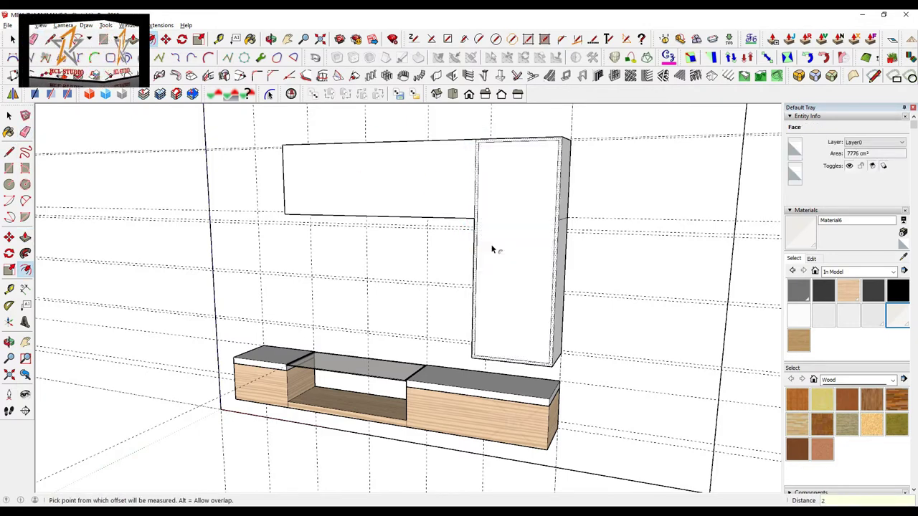
Step: Inset 2 cm borders on the tall panel's and upper panel's front faces
{"action": "left_click", "coordinate": [218, 38]}
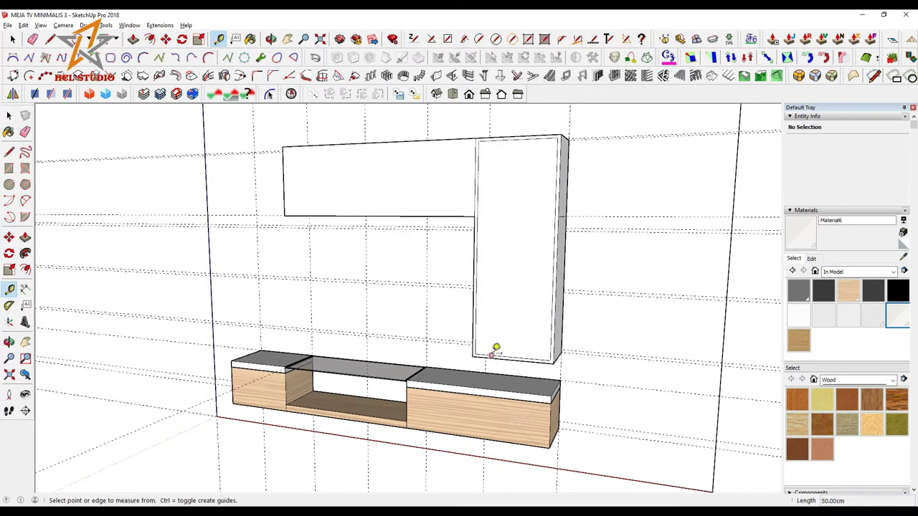
{"action": "left_click", "coordinate": [491, 355]}
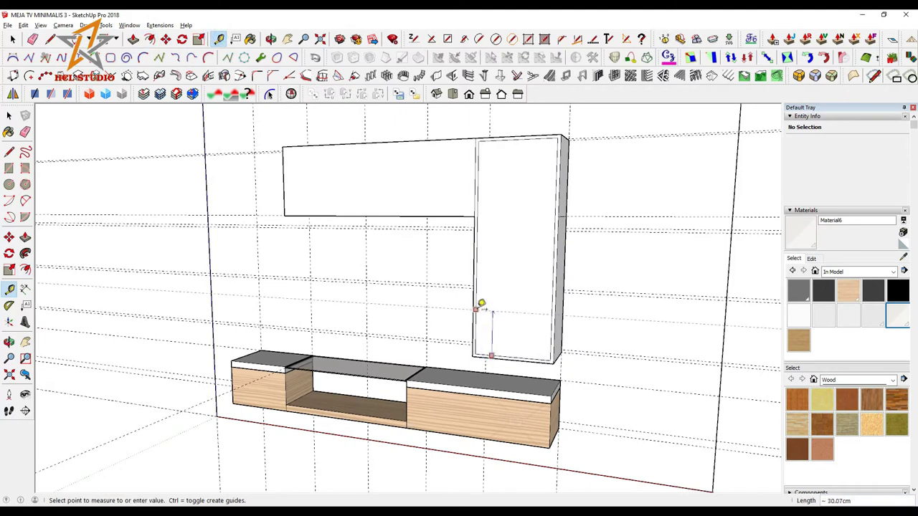
{"action": "left_click", "coordinate": [511, 296]}
{"action": "left_click", "coordinate": [507, 295]}
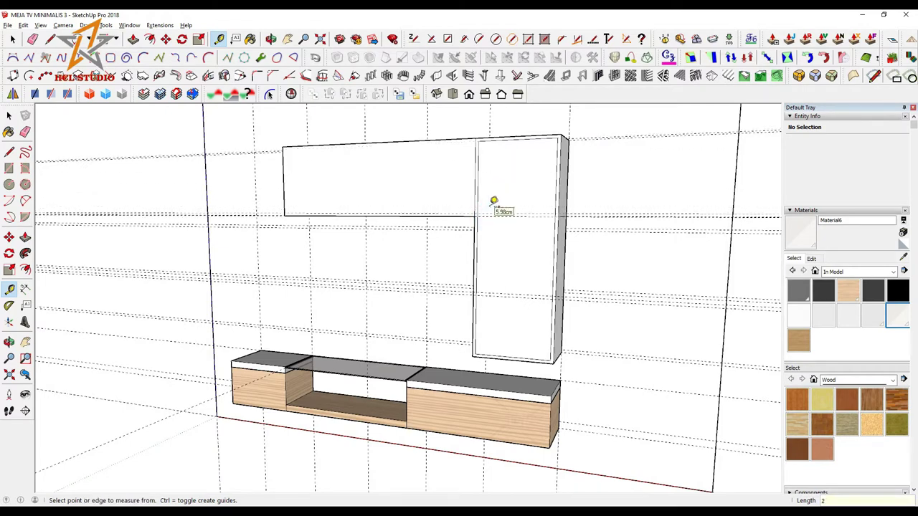
{"action": "left_click", "coordinate": [149, 38]}
{"action": "left_click", "coordinate": [288, 160]}
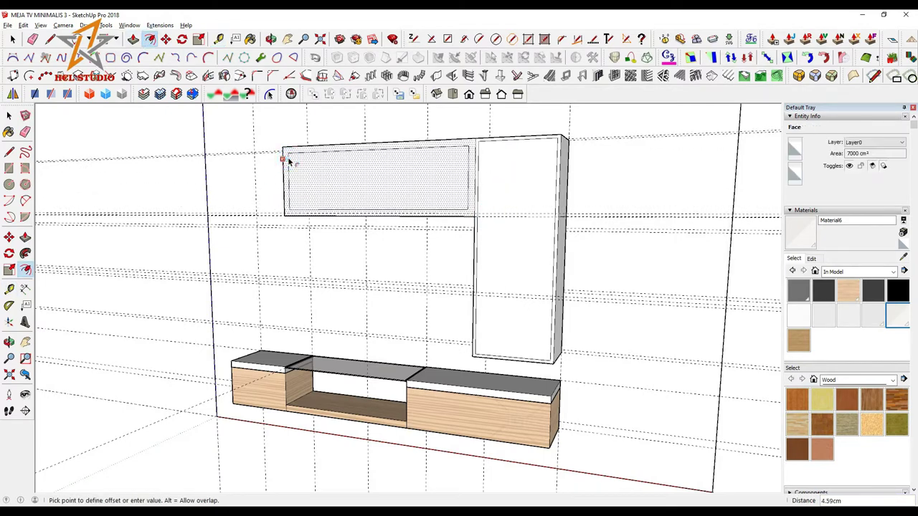
Step: Draw 2 cm shelf strips across the tall side unit
{"action": "key", "text": "r"}
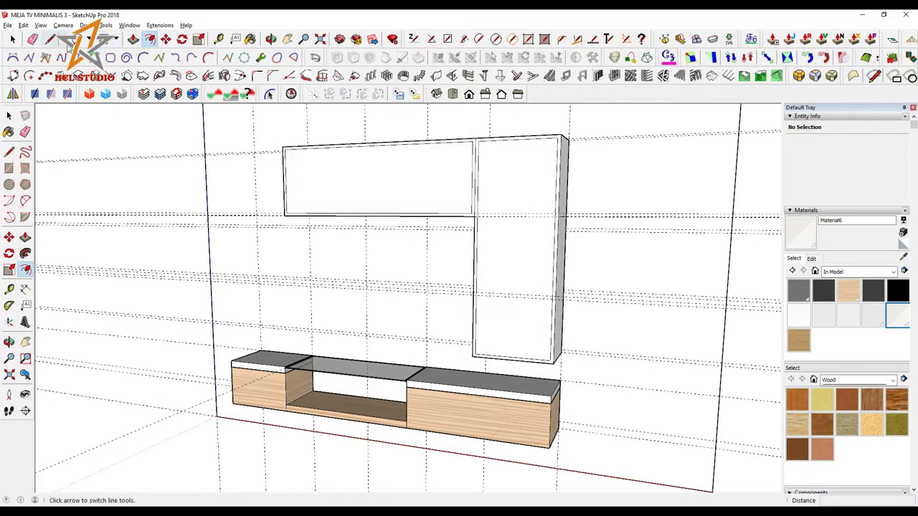
{"action": "left_click", "coordinate": [472, 214]}
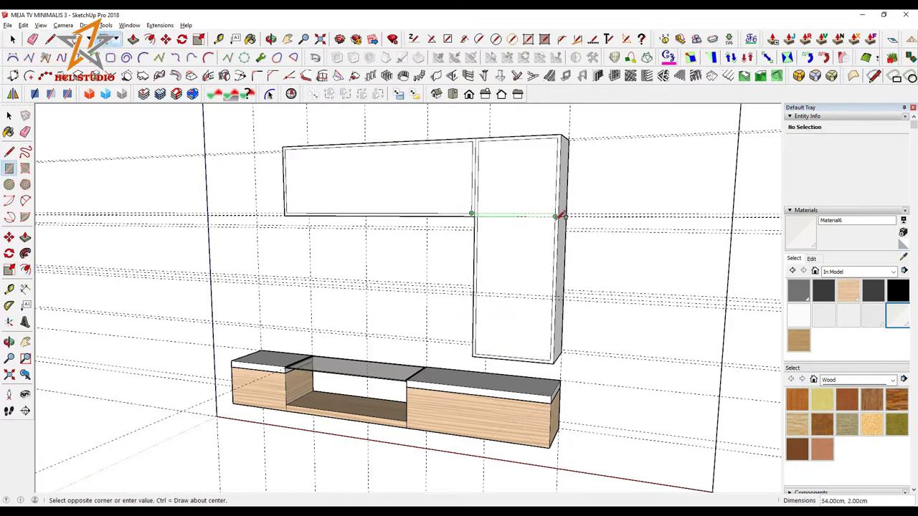
{"action": "scroll", "coordinate": [491, 274], "scroll_direction": "up", "scroll_amount": 1}
{"action": "left_click", "coordinate": [470, 295]}
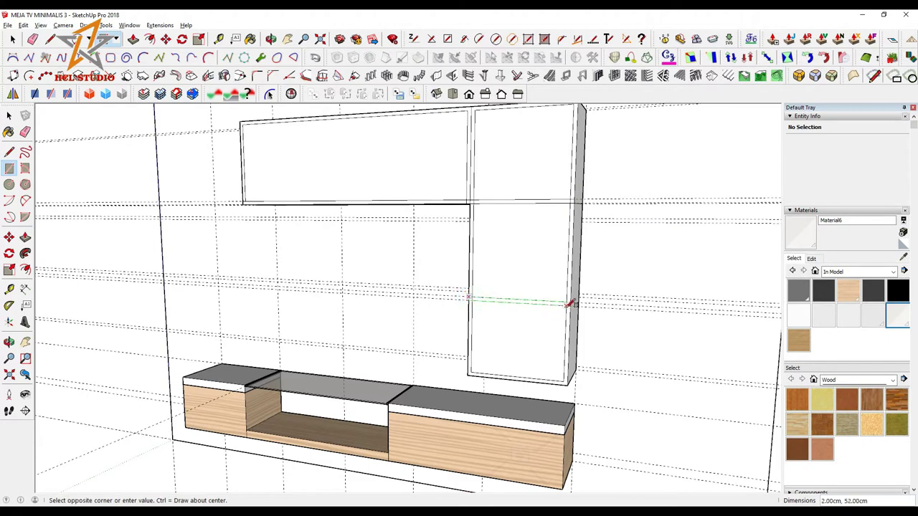
{"action": "scroll", "coordinate": [543, 307], "scroll_direction": "down", "scroll_amount": 2}
{"action": "middle_click_drag", "start_coordinate": [529, 313], "coordinate": [483, 160]}
{"action": "scroll", "coordinate": [483, 160], "scroll_direction": "up", "scroll_amount": 3}
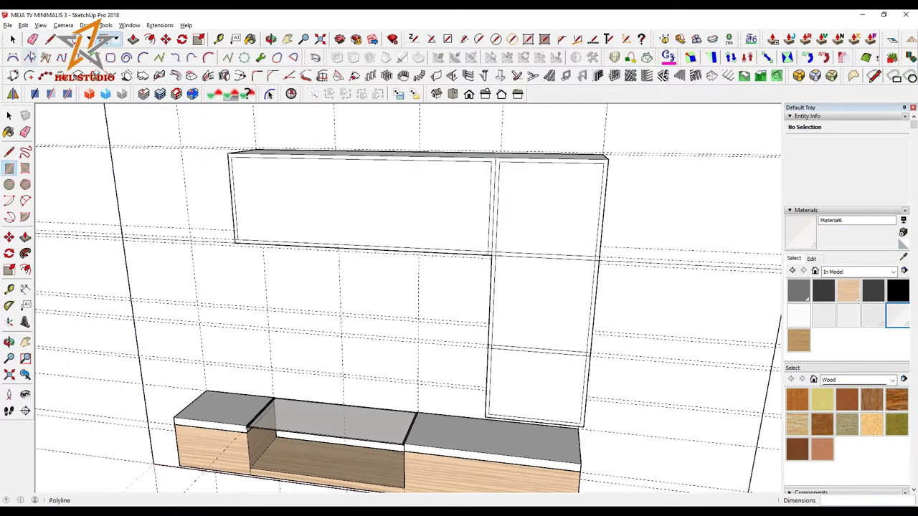
Step: Add a 2 cm divider strip along the top and erase the stray edges
{"action": "key", "text": "e"}
{"action": "key", "text": "r"}
{"action": "left_click", "coordinate": [499, 157]}
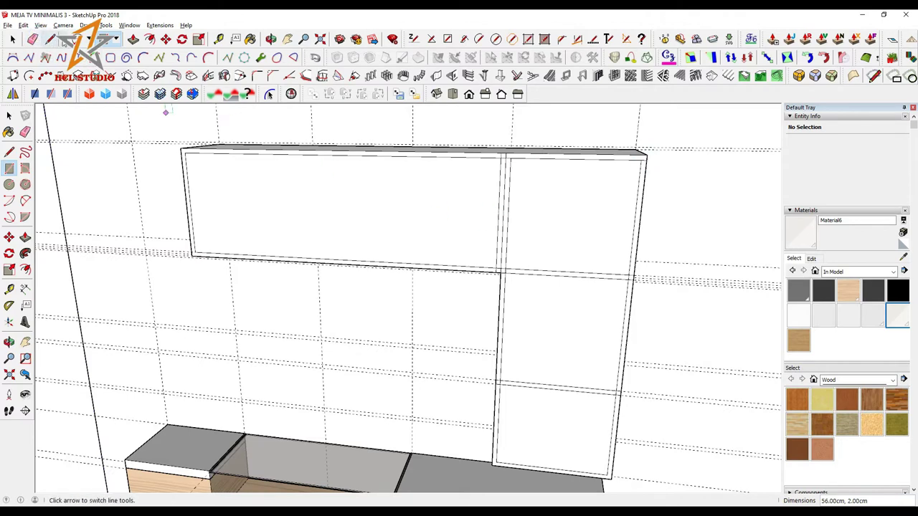
{"action": "left_click", "coordinate": [33, 39]}
{"action": "scroll", "coordinate": [500, 264], "scroll_direction": "up", "scroll_amount": 2}
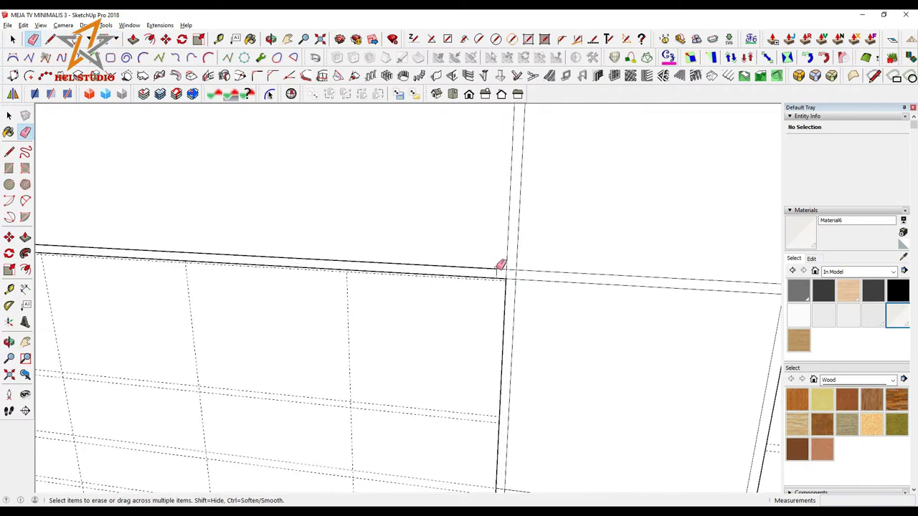
{"action": "scroll", "coordinate": [502, 272], "scroll_direction": "up", "scroll_amount": 1}
{"action": "scroll", "coordinate": [434, 228], "scroll_direction": "down", "scroll_amount": 3}
{"action": "scroll", "coordinate": [455, 127], "scroll_direction": "up", "scroll_amount": 2}
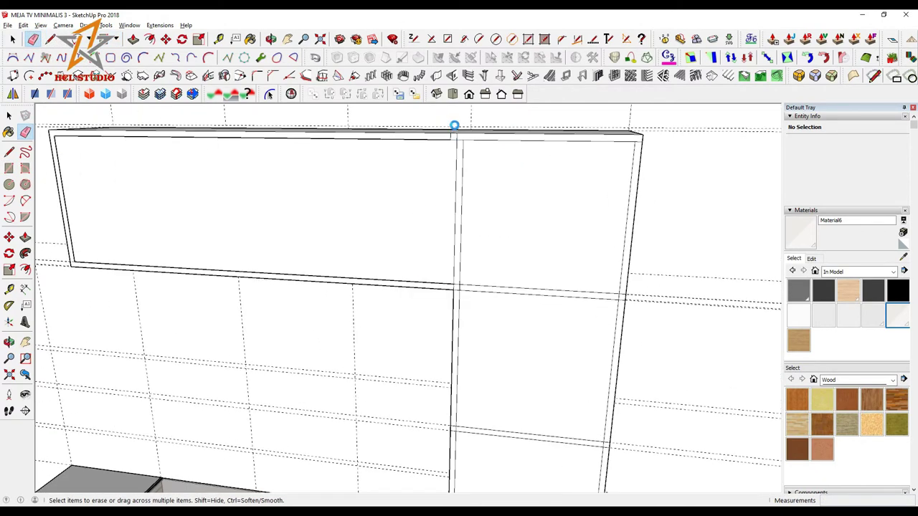
{"action": "scroll", "coordinate": [457, 136], "scroll_direction": "up", "scroll_amount": 2}
{"action": "key", "text": "r"}
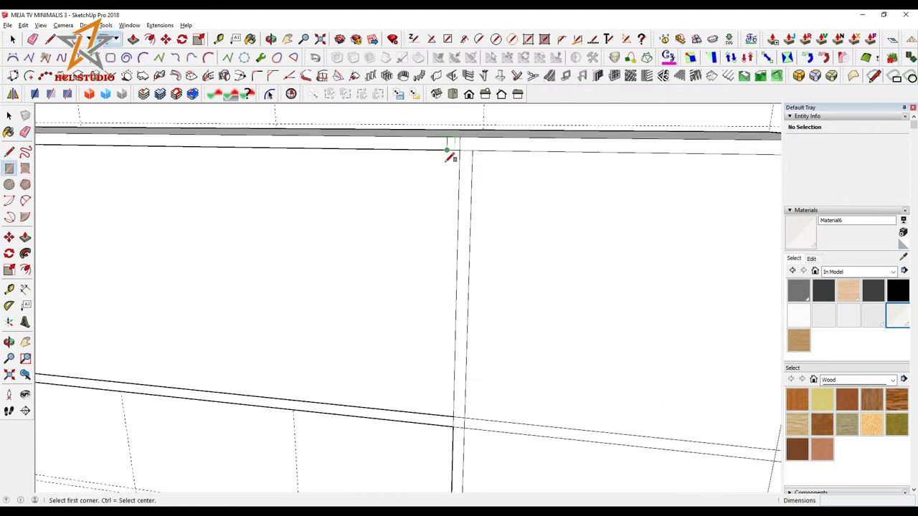
{"action": "left_click", "coordinate": [452, 147]}
{"action": "key", "text": "Escape"}
{"action": "scroll", "coordinate": [463, 148], "scroll_direction": "down", "scroll_amount": 2}
Step: Push the side unit's openings in to form three open shelf compartments
{"action": "key", "text": "p"}
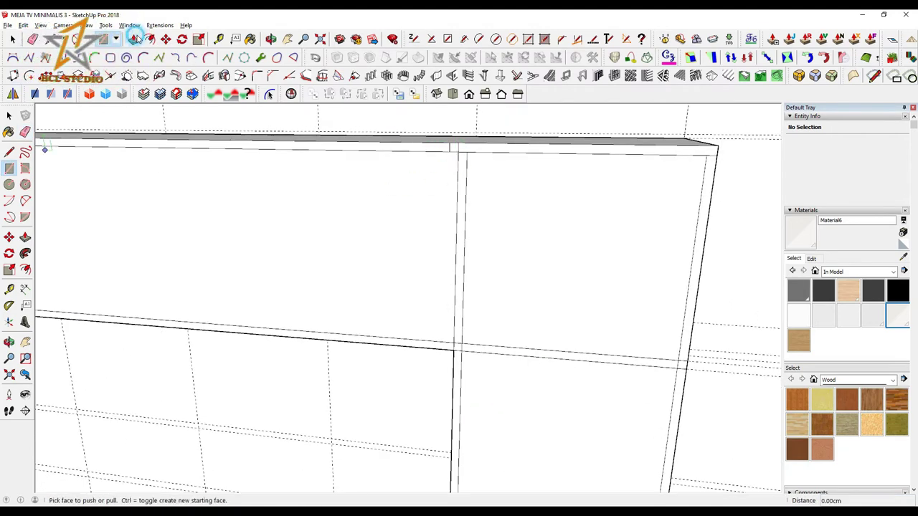
{"action": "scroll", "coordinate": [410, 364], "scroll_direction": "down", "scroll_amount": 2}
{"action": "left_click_drag", "start_coordinate": [409, 364], "coordinate": [409, 324]}
{"action": "double_click", "coordinate": [425, 236]}
{"action": "scroll", "coordinate": [425, 237], "scroll_direction": "down", "scroll_amount": 3}
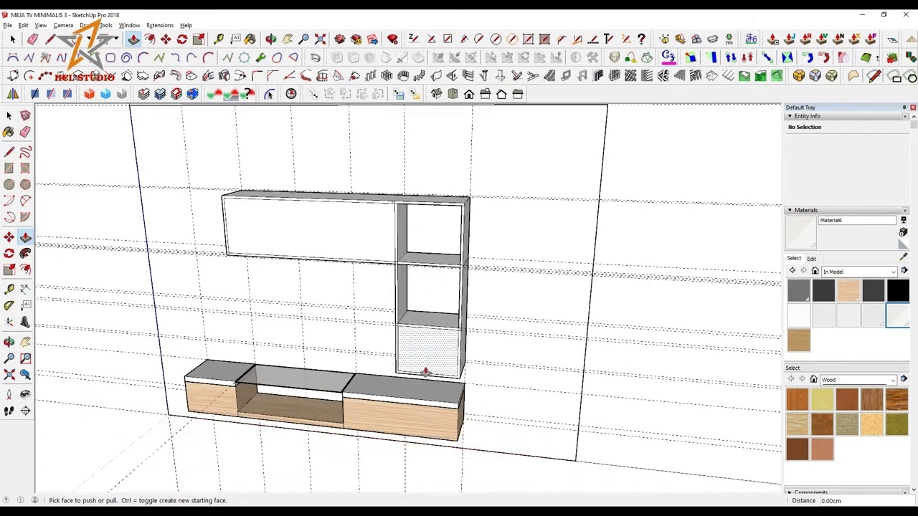
{"action": "middle_click_drag", "start_coordinate": [425, 237], "coordinate": [416, 352]}
{"action": "scroll", "coordinate": [398, 349], "scroll_direction": "down", "scroll_amount": 2}
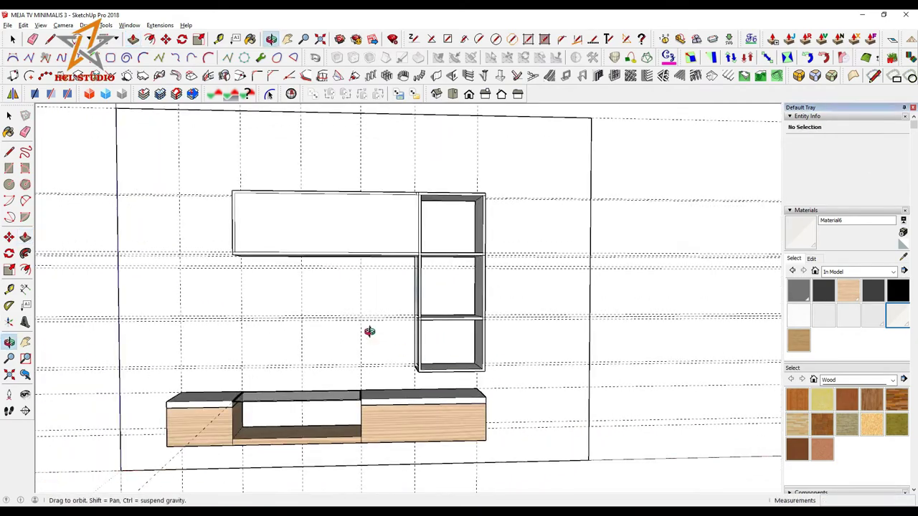
{"action": "mouse_move", "coordinate": [368, 328]}
{"action": "middle_mouse_down"}
{"action": "mouse_move", "coordinate": [488, 330]}
{"action": "mouse_move", "coordinate": [537, 285]}
{"action": "middle_mouse_up"}
Step: From a front view, measure the upper box's inner width, about 144 cm
{"action": "key", "text": "r"}
{"action": "scroll", "coordinate": [409, 260], "scroll_direction": "up", "scroll_amount": 3}
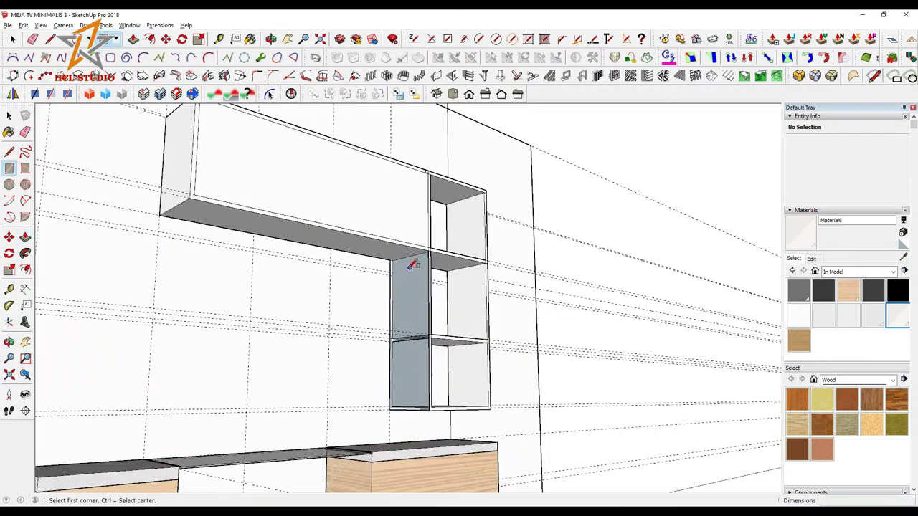
{"action": "middle_click_drag", "start_coordinate": [426, 409], "coordinate": [269, 356]}
{"action": "scroll", "coordinate": [269, 355], "scroll_direction": "down", "scroll_amount": 3}
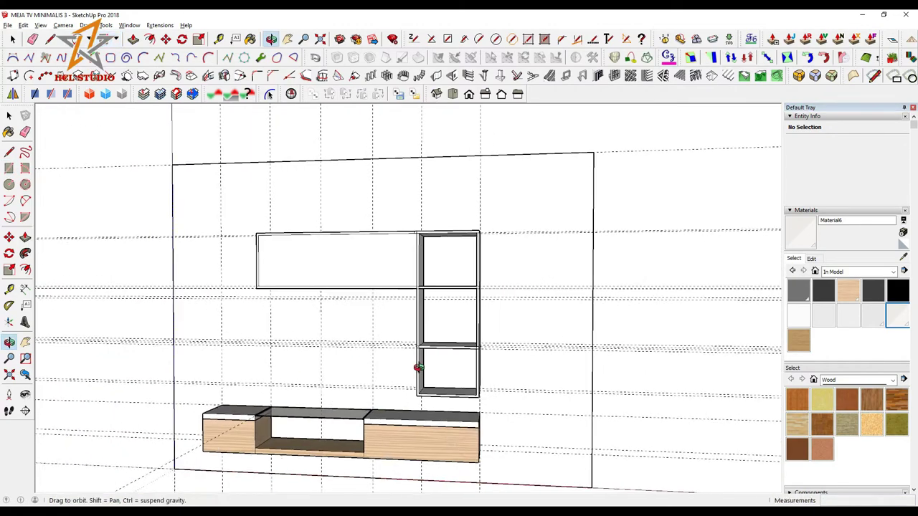
{"action": "left_click", "coordinate": [219, 39]}
{"action": "scroll", "coordinate": [272, 215], "scroll_direction": "up", "scroll_amount": 3}
{"action": "left_click", "coordinate": [252, 260]}
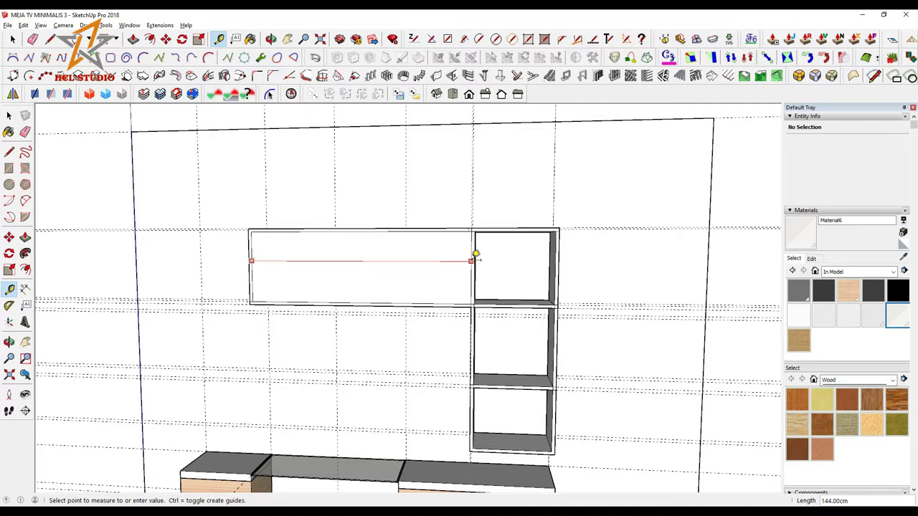
Step: Place a guide dividing the upper box's front beside the shelf column
{"action": "scroll", "coordinate": [387, 258], "scroll_direction": "up", "scroll_amount": 1}
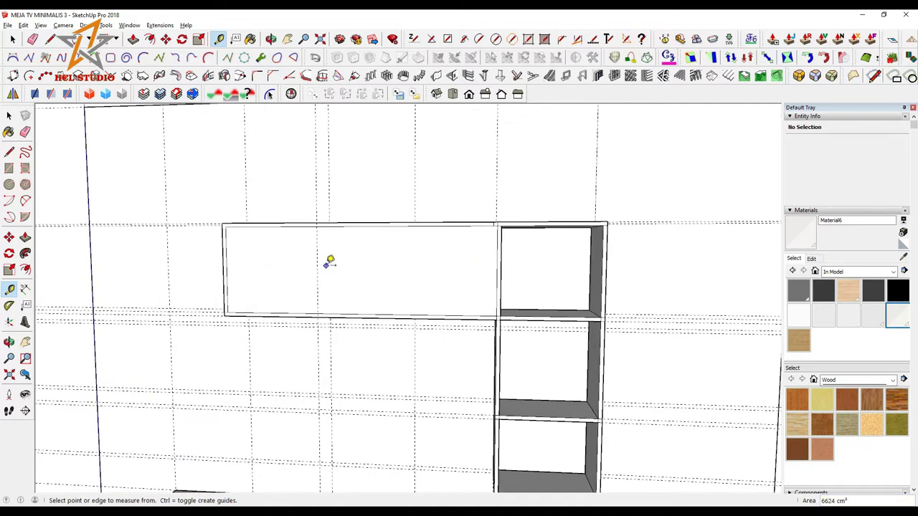
{"action": "left_click", "coordinate": [318, 278]}
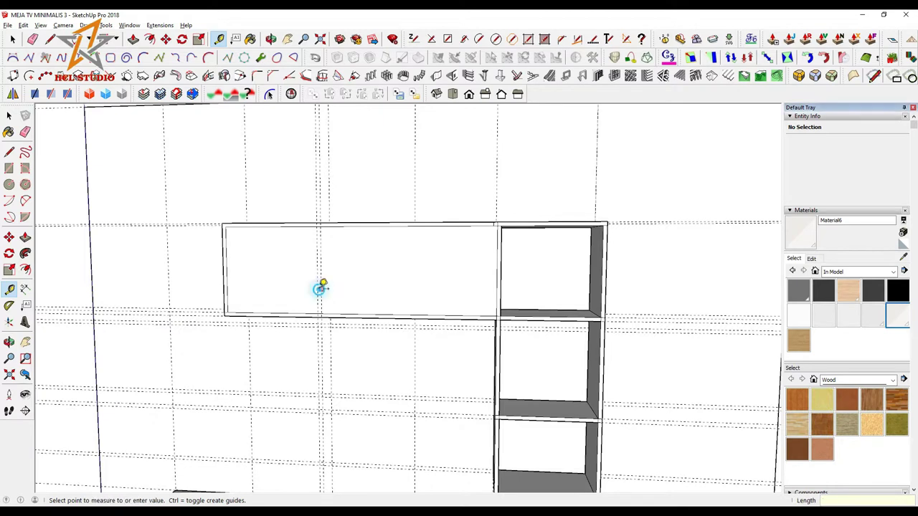
{"action": "left_click", "coordinate": [321, 289]}
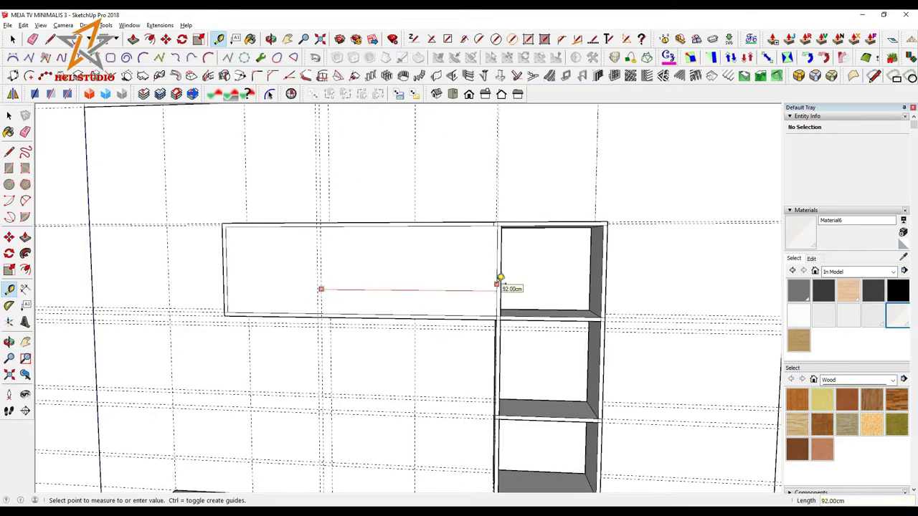
{"action": "left_click", "coordinate": [414, 300]}
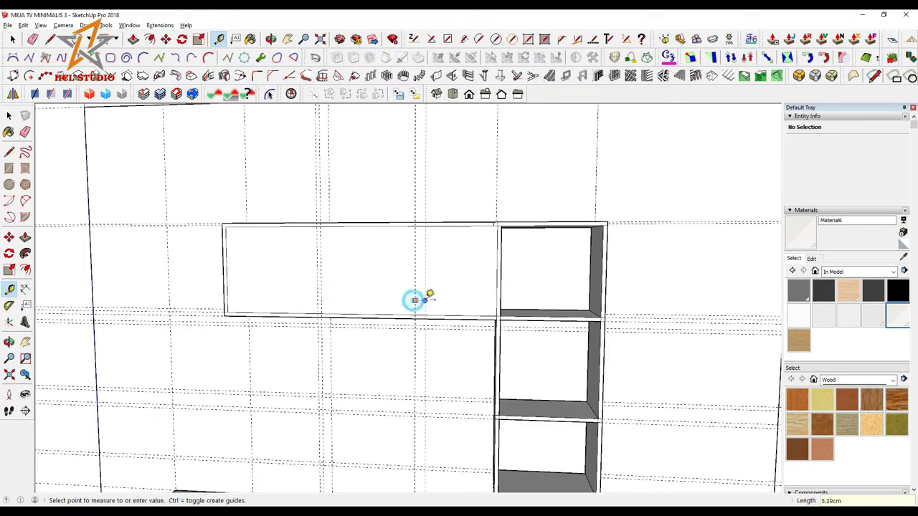
Step: Push the new rectangle in 35 cm to open a compartment in the upper box
{"action": "left_click", "coordinate": [104, 39]}
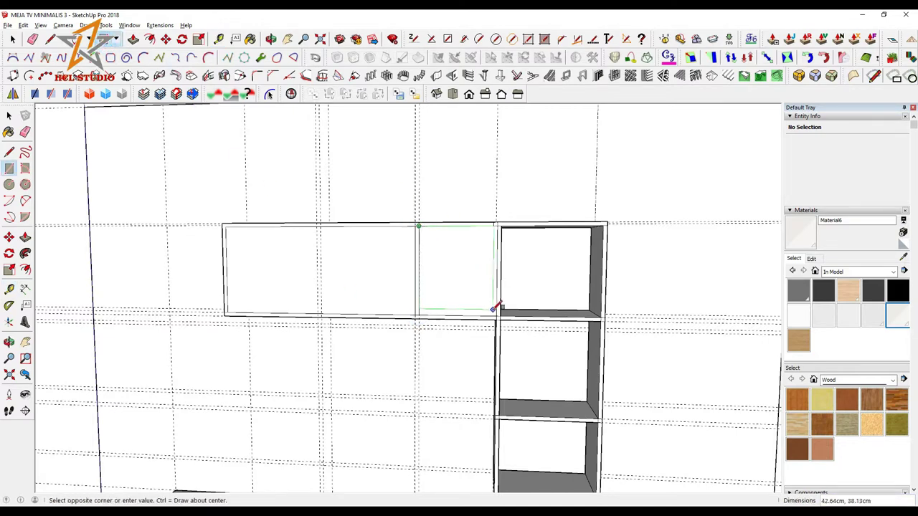
{"action": "mouse_move", "coordinate": [486, 308]}
{"action": "middle_mouse_down"}
{"action": "mouse_move", "coordinate": [377, 375]}
{"action": "mouse_move", "coordinate": [308, 310]}
{"action": "middle_mouse_up"}
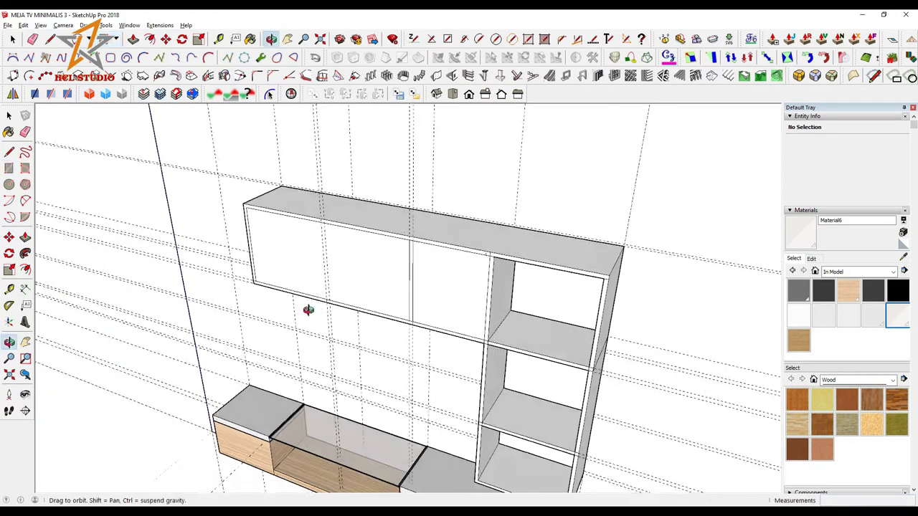
{"action": "left_click", "coordinate": [133, 39]}
{"action": "left_click_drag", "start_coordinate": [431, 313], "coordinate": [456, 270]}
{"action": "middle_click_drag", "start_coordinate": [457, 270], "coordinate": [462, 256]}
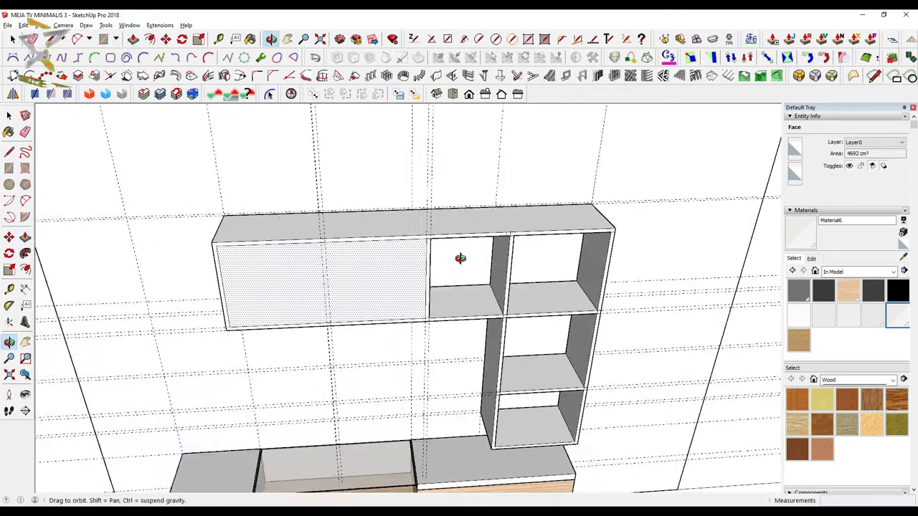
{"action": "scroll", "coordinate": [352, 260], "scroll_direction": "up", "scroll_amount": 3}
Step: Draw a rectangle splitting the upper box's remaining front into two doors
{"action": "left_click", "coordinate": [217, 39]}
{"action": "scroll", "coordinate": [317, 260], "scroll_direction": "up", "scroll_amount": 2}
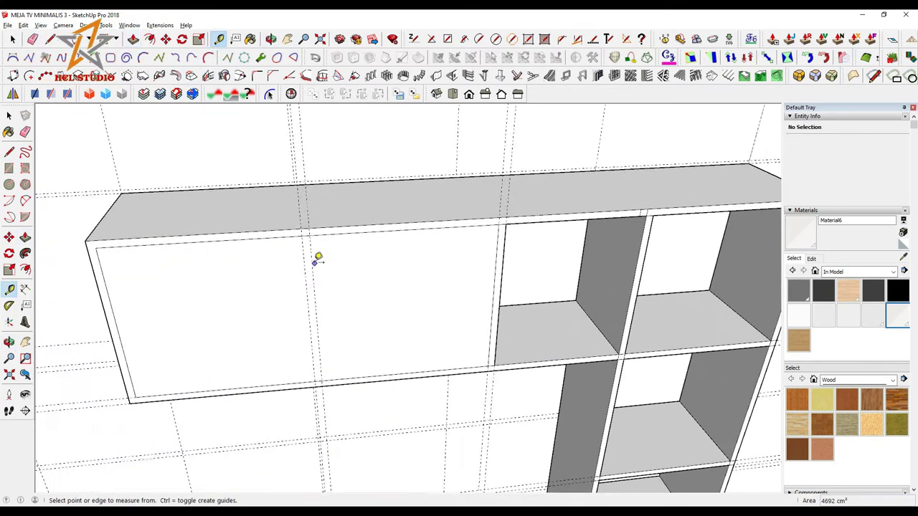
{"action": "left_click", "coordinate": [310, 266]}
{"action": "key", "text": "r"}
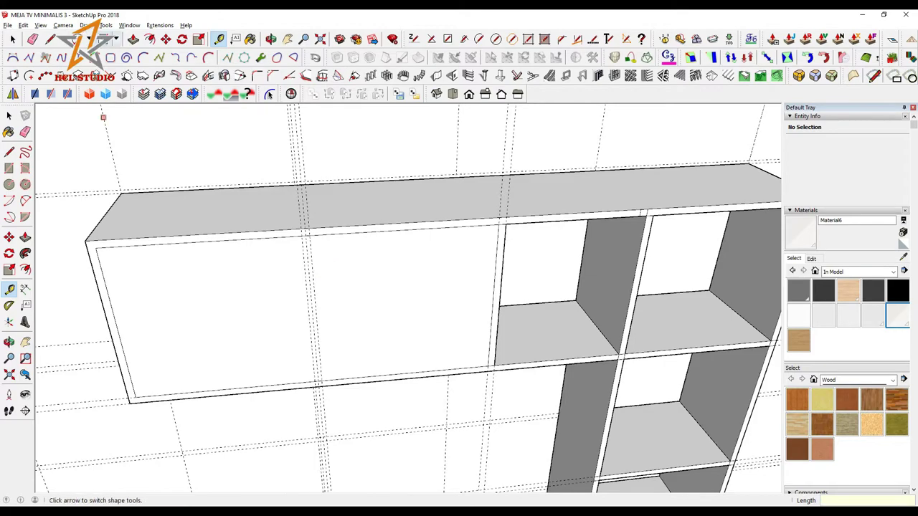
{"action": "left_click", "coordinate": [306, 234]}
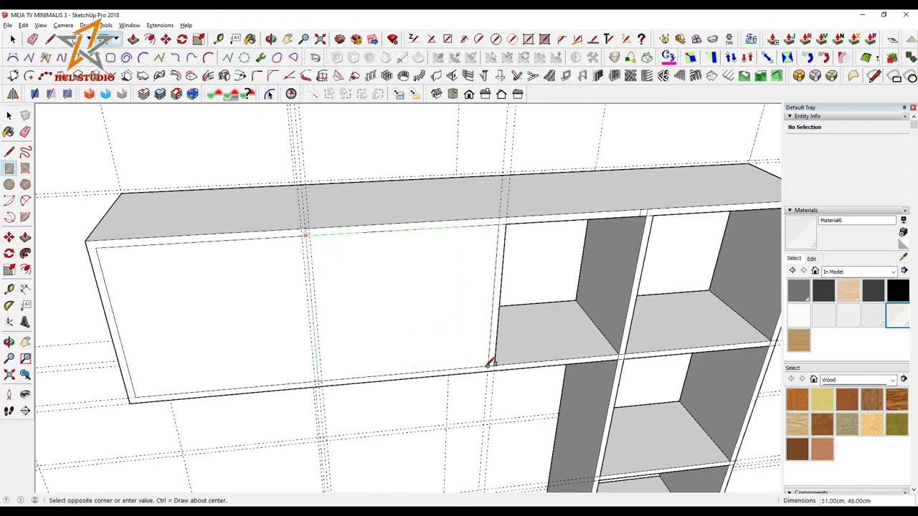
{"action": "left_click", "coordinate": [489, 364]}
{"action": "scroll", "coordinate": [297, 266], "scroll_direction": "down", "scroll_amount": 5}
{"action": "mouse_move", "coordinate": [297, 266]}
{"action": "middle_mouse_down"}
{"action": "mouse_move", "coordinate": [322, 246]}
{"action": "mouse_move", "coordinate": [419, 349]}
{"action": "mouse_move", "coordinate": [490, 280]}
{"action": "mouse_move", "coordinate": [412, 281]}
{"action": "middle_mouse_up"}
Step: Delete all construction guides and paint the upper wall unit with light wood
{"action": "left_click", "coordinate": [8, 115]}
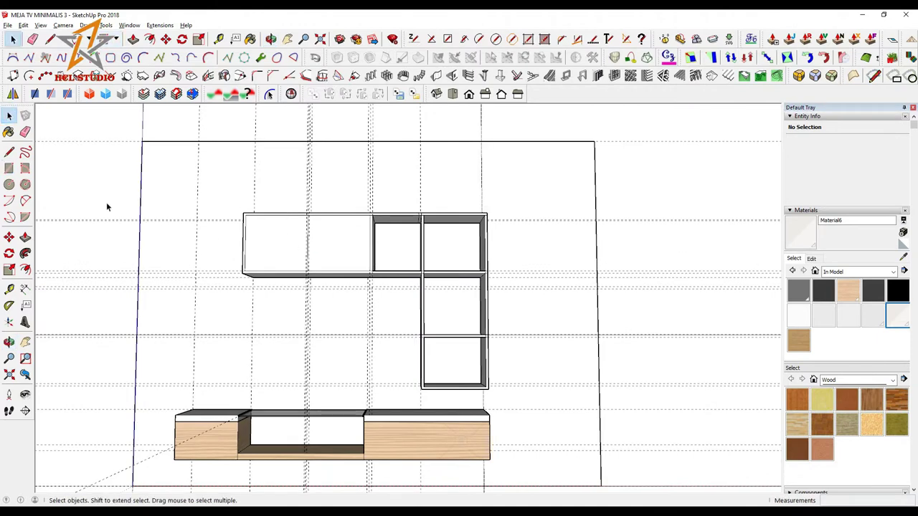
{"action": "key", "text": "alt+e"}
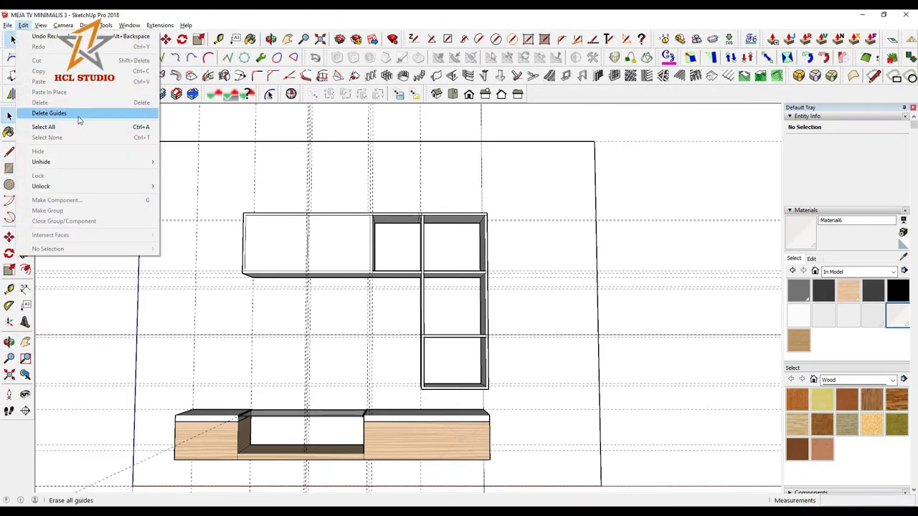
{"action": "key", "text": "Escape"}
{"action": "middle_click_drag", "start_coordinate": [292, 235], "coordinate": [313, 263]}
{"action": "left_click", "coordinate": [329, 249]}
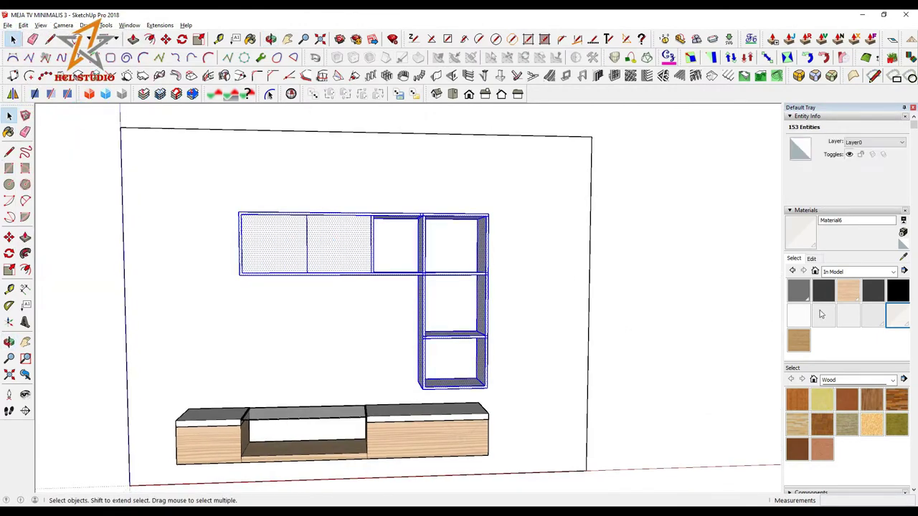
{"action": "left_click", "coordinate": [848, 290]}
{"action": "left_click", "coordinate": [350, 257]}
{"action": "middle_click_drag", "start_coordinate": [354, 256], "coordinate": [293, 238]}
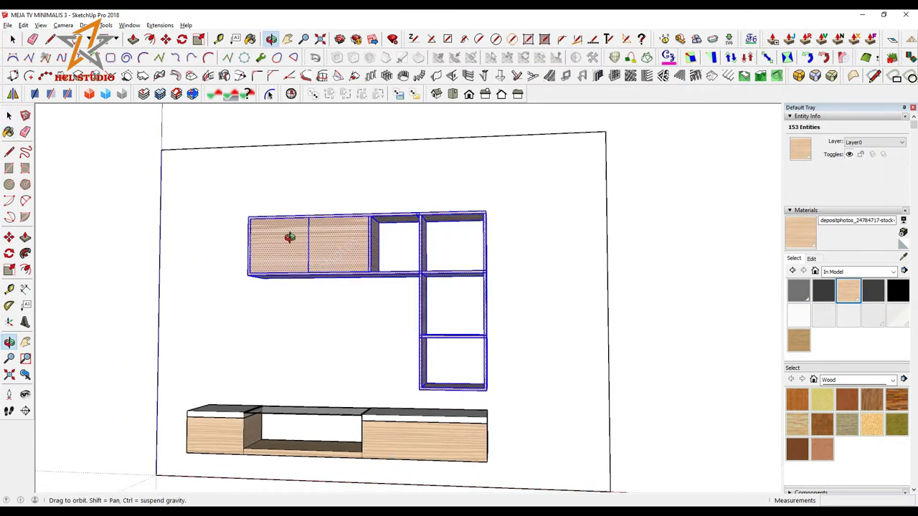
Step: Set the wood material's texture size to 400 cm
{"action": "left_click", "coordinate": [811, 258]}
{"action": "double_click", "coordinate": [814, 367]}
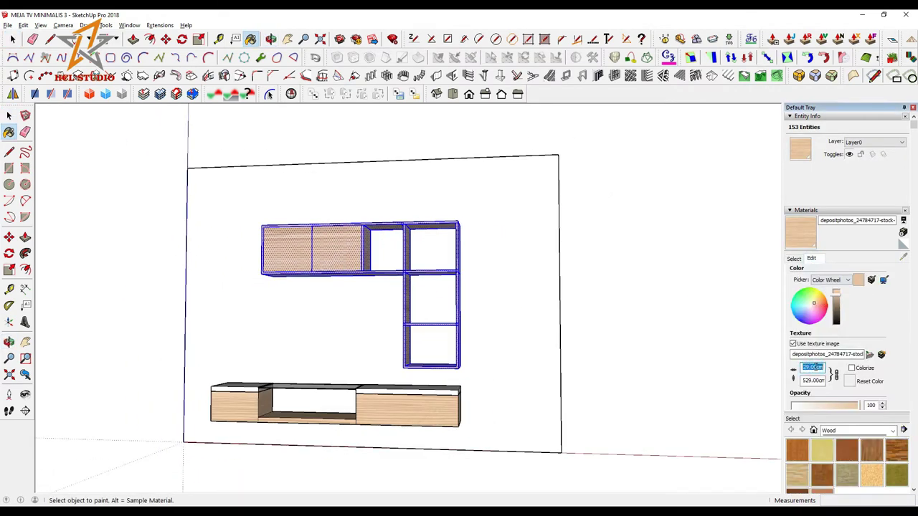
{"action": "type", "text": "400"}
{"action": "key", "text": "Return"}
{"action": "middle_click_drag", "start_coordinate": [672, 372], "coordinate": [537, 379]}
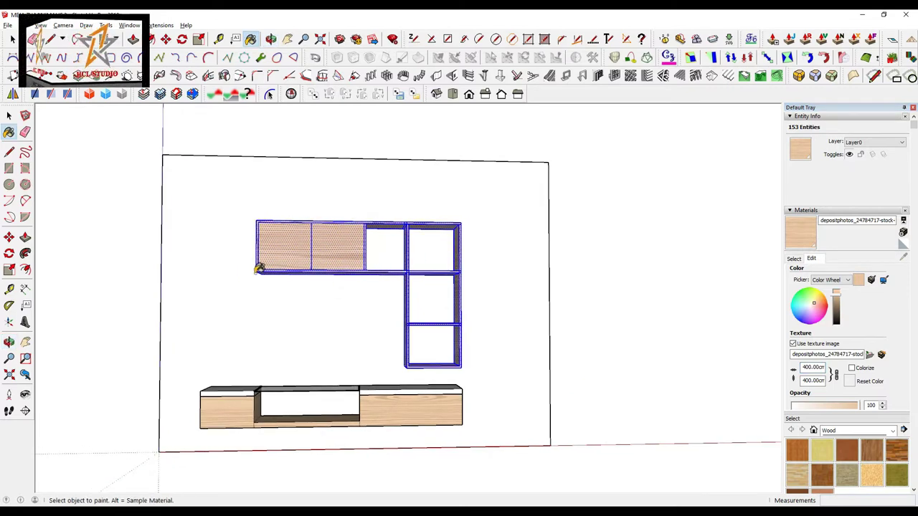
{"action": "left_click", "coordinate": [8, 115]}
{"action": "middle_click_drag", "start_coordinate": [331, 250], "coordinate": [323, 261]}
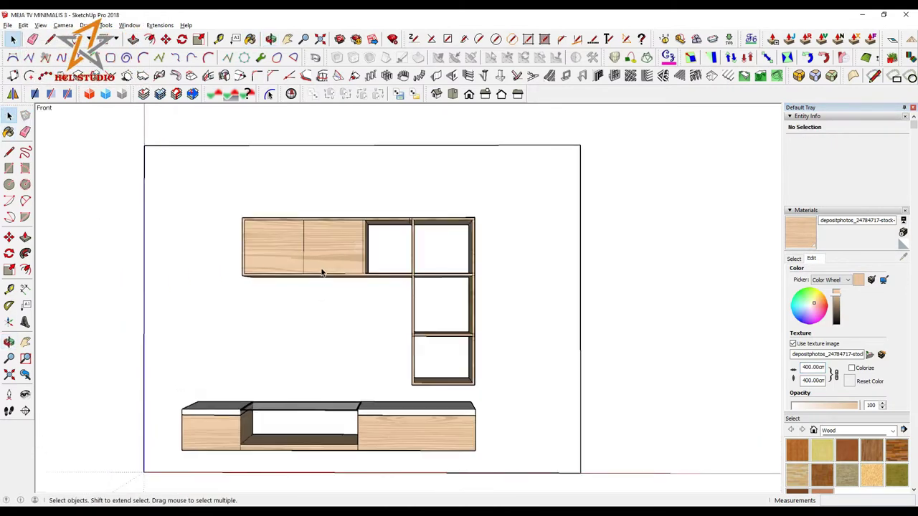
Step: Create wood materials Material7 and Material8 and apply them to the door fronts
{"action": "left_click", "coordinate": [323, 265]}
{"action": "left_click", "coordinate": [902, 232]}
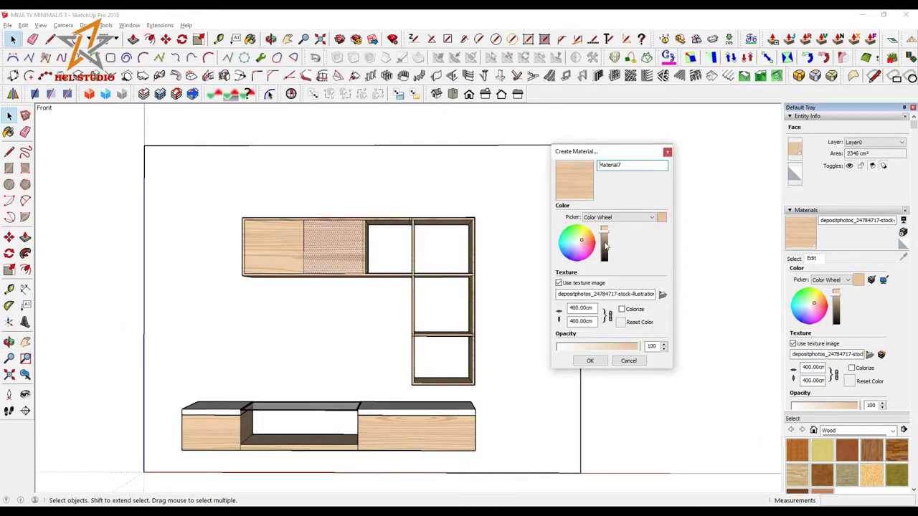
{"action": "left_click", "coordinate": [590, 361]}
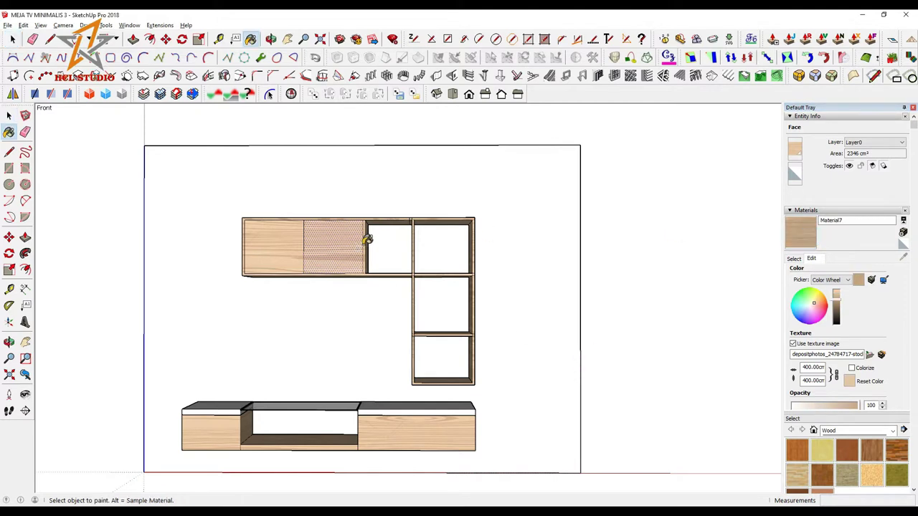
{"action": "left_click", "coordinate": [902, 233]}
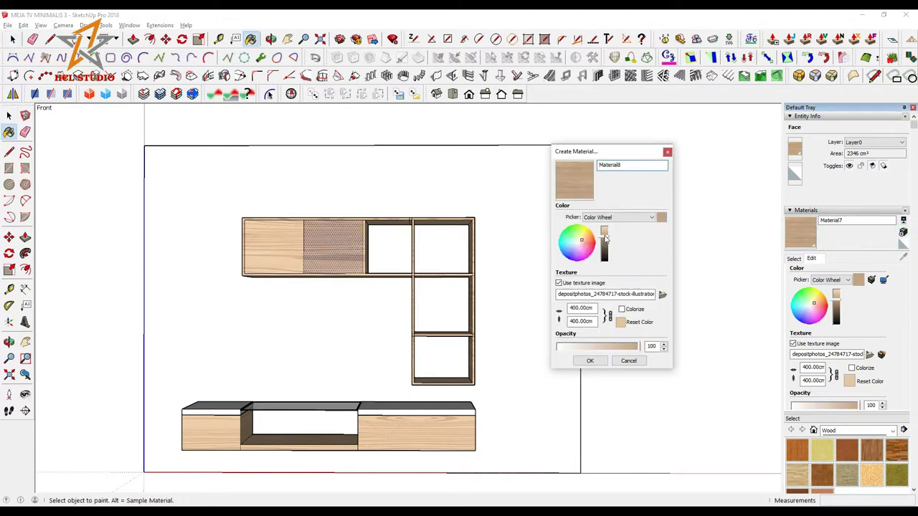
{"action": "left_click", "coordinate": [590, 361]}
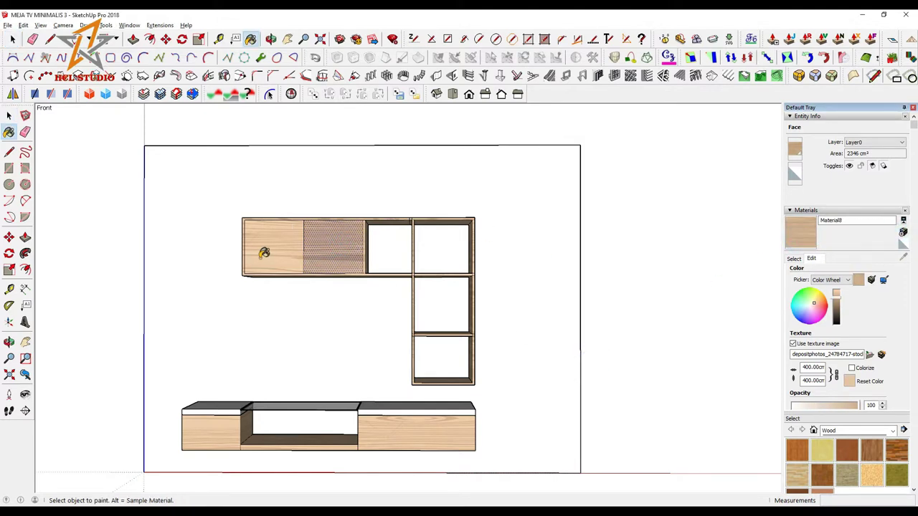
{"action": "left_click", "coordinate": [263, 251]}
{"action": "mouse_move", "coordinate": [265, 294]}
{"action": "middle_mouse_down"}
{"action": "mouse_move", "coordinate": [297, 345]}
{"action": "mouse_move", "coordinate": [316, 327]}
{"action": "mouse_move", "coordinate": [304, 322]}
{"action": "middle_mouse_up"}
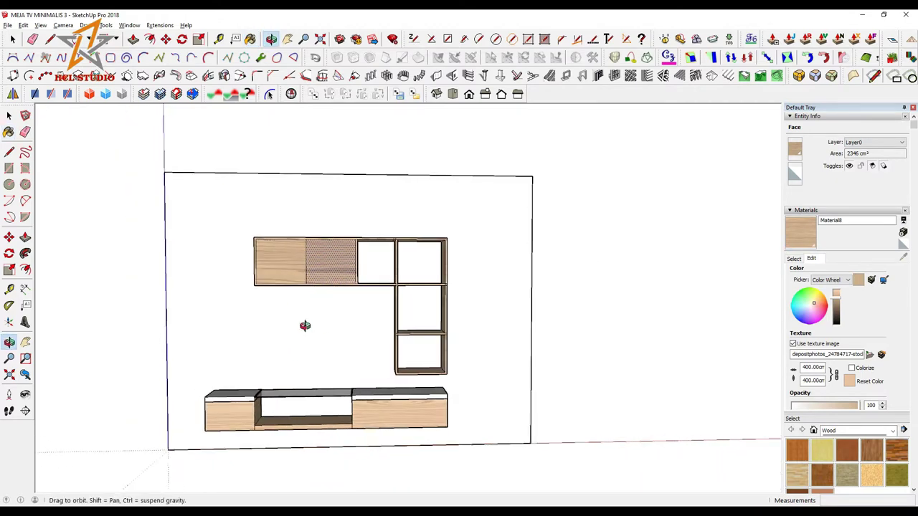
{"action": "left_click", "coordinate": [9, 116]}
{"action": "triple_click", "coordinate": [287, 262]}
Step: Make the wall unit into a group
{"action": "right_click", "coordinate": [286, 263]}
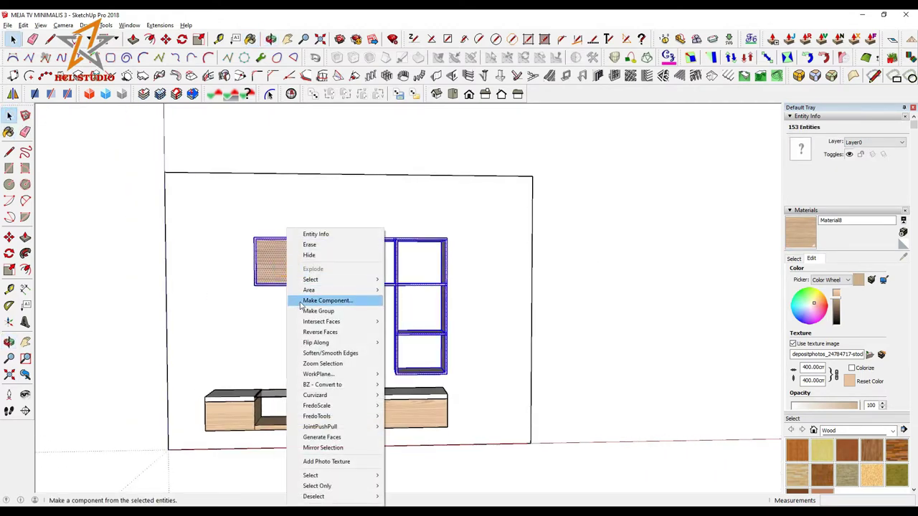
{"action": "left_click", "coordinate": [301, 310]}
{"action": "scroll", "coordinate": [320, 263], "scroll_direction": "up", "scroll_amount": 2}
Step: Place vertical and horizontal guides on the left door marking the handle position
{"action": "left_click", "coordinate": [219, 39]}
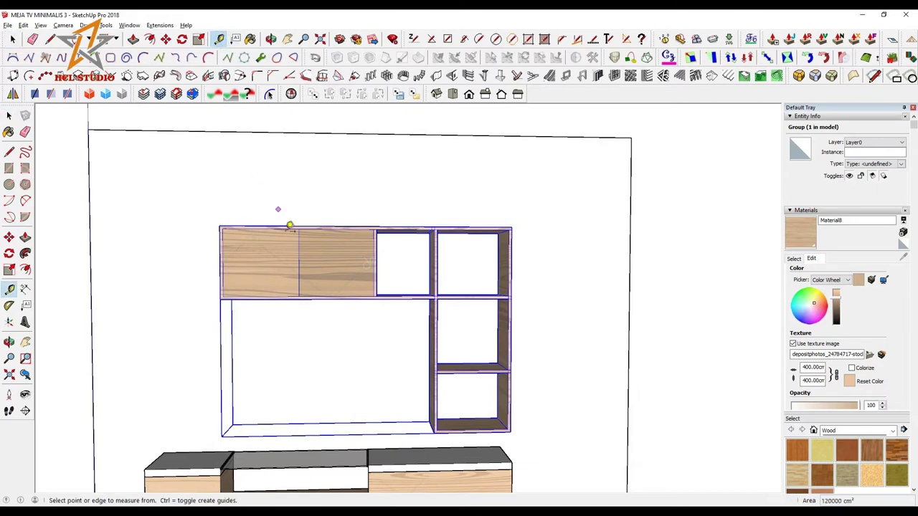
{"action": "scroll", "coordinate": [301, 265], "scroll_direction": "up", "scroll_amount": 2}
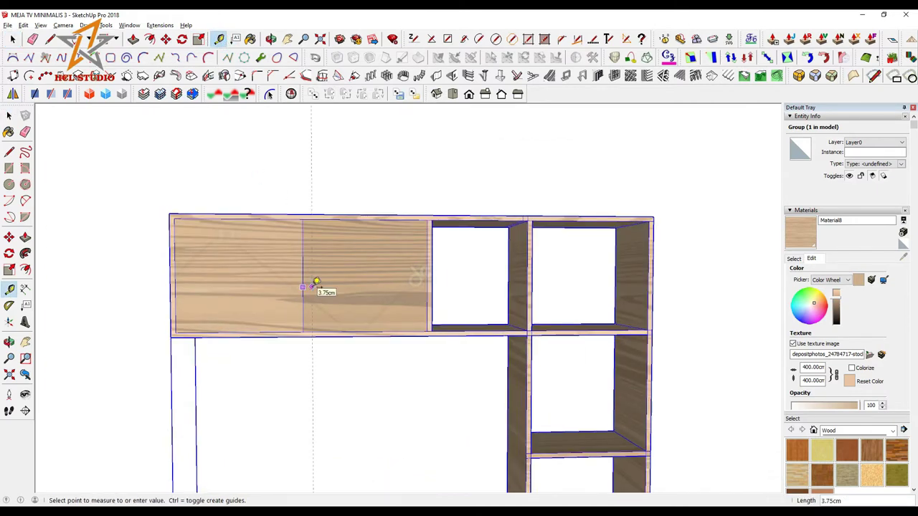
{"action": "scroll", "coordinate": [316, 282], "scroll_direction": "up", "scroll_amount": 1}
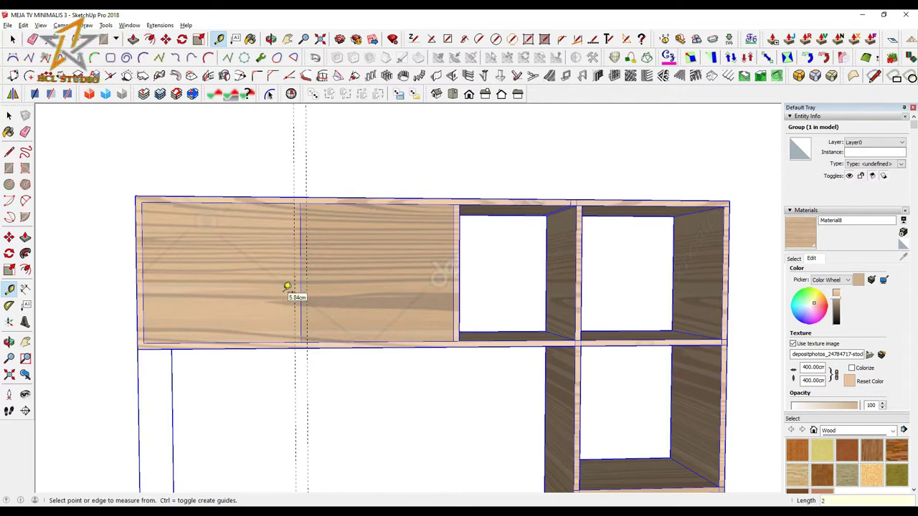
{"action": "scroll", "coordinate": [287, 287], "scroll_direction": "up", "scroll_amount": 1}
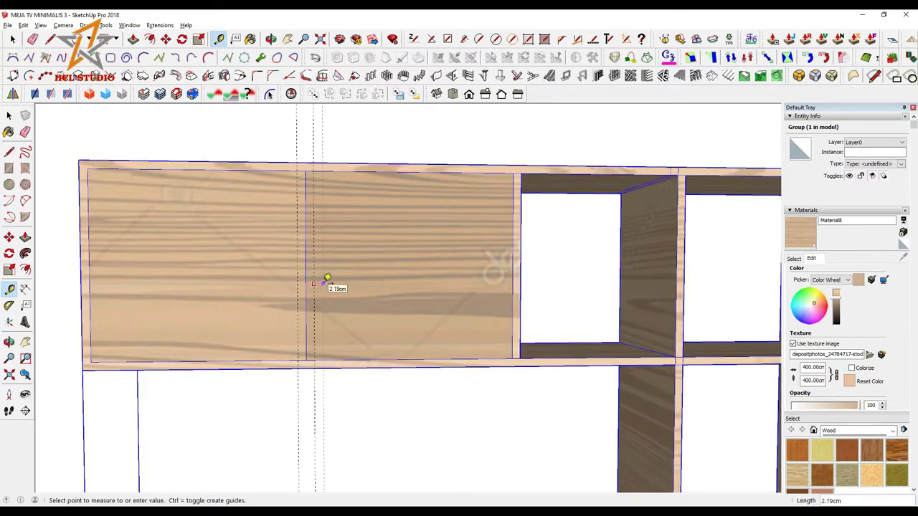
{"action": "left_click", "coordinate": [284, 294]}
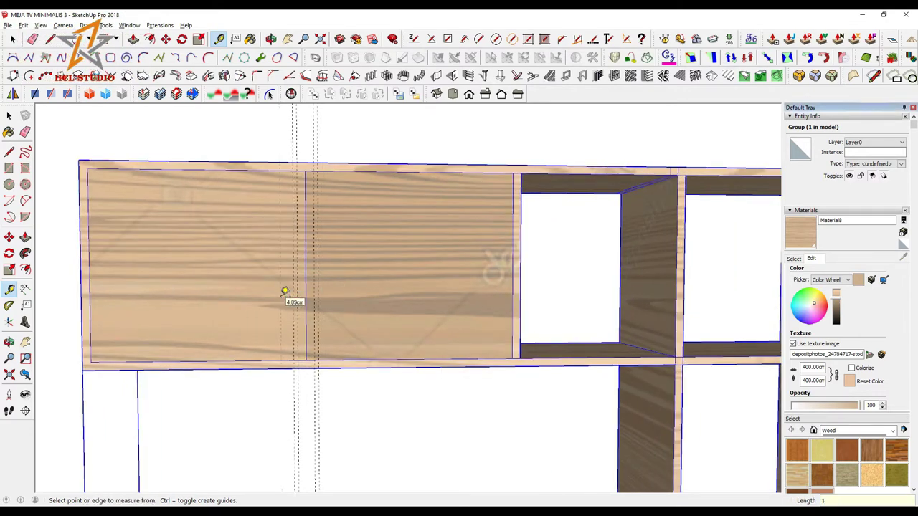
{"action": "left_click", "coordinate": [336, 358]}
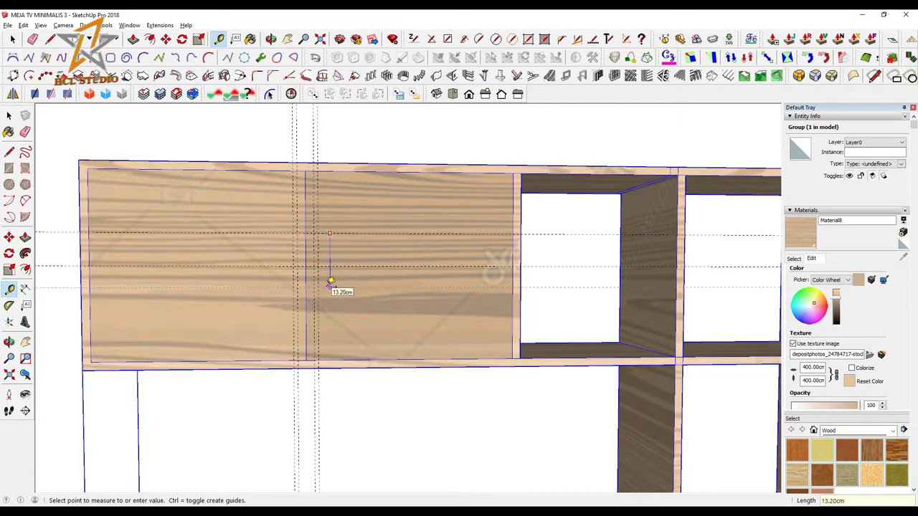
{"action": "left_click", "coordinate": [332, 300]}
Step: Draw a thin handle rectangle on the left door and extrude it 5 cm
{"action": "left_click", "coordinate": [104, 41]}
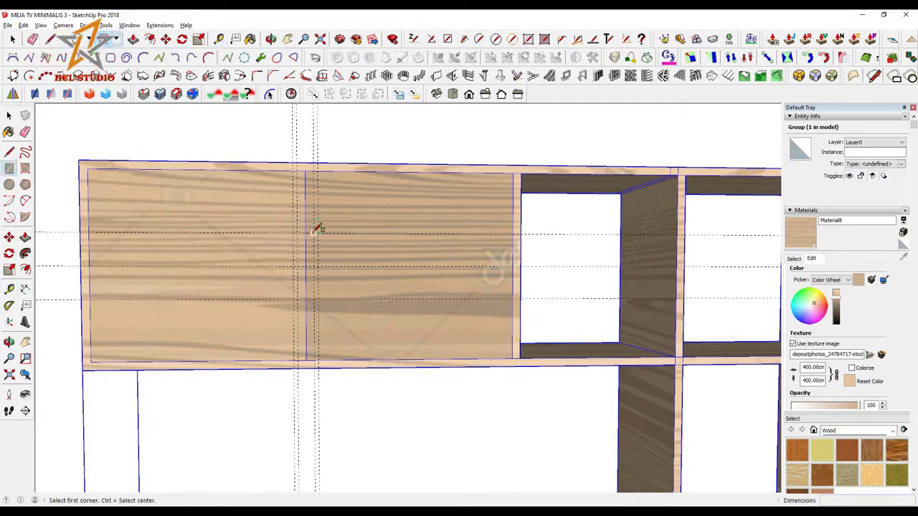
{"action": "left_click", "coordinate": [318, 228]}
{"action": "left_click", "coordinate": [322, 295]}
{"action": "middle_click_drag", "start_coordinate": [322, 294], "coordinate": [232, 347]}
{"action": "left_click", "coordinate": [133, 39]}
{"action": "scroll", "coordinate": [322, 237], "scroll_direction": "up", "scroll_amount": 2}
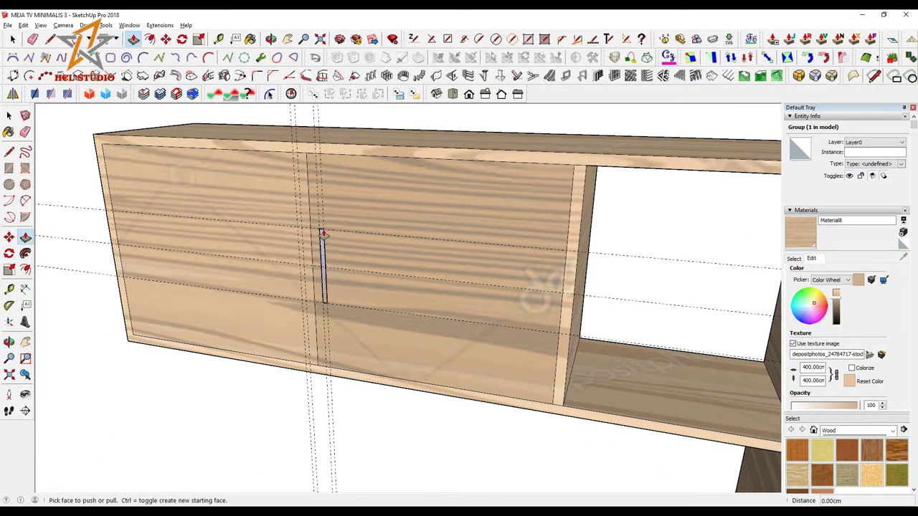
{"action": "left_click", "coordinate": [322, 233]}
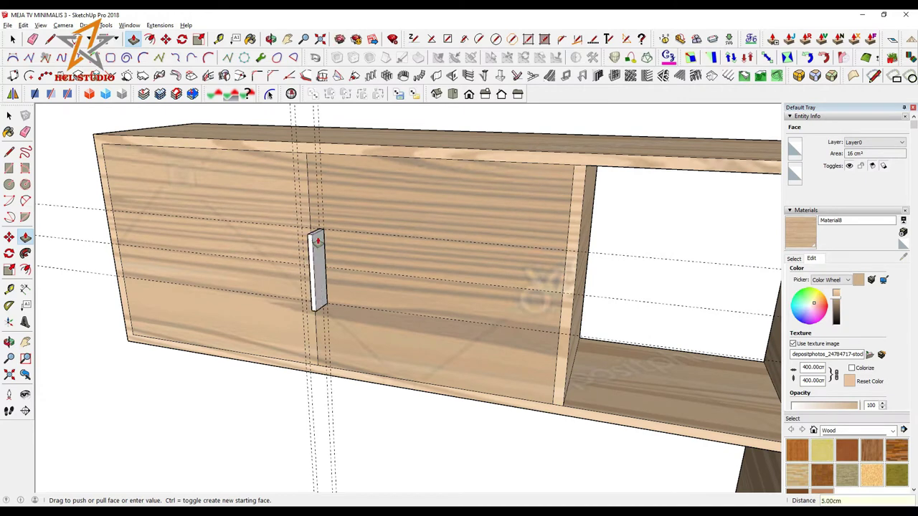
{"action": "left_click", "coordinate": [317, 242]}
Step: Offset the handle's front face, push the middle through, and erase leftover edges
{"action": "key", "text": "f"}
{"action": "left_click", "coordinate": [318, 251]}
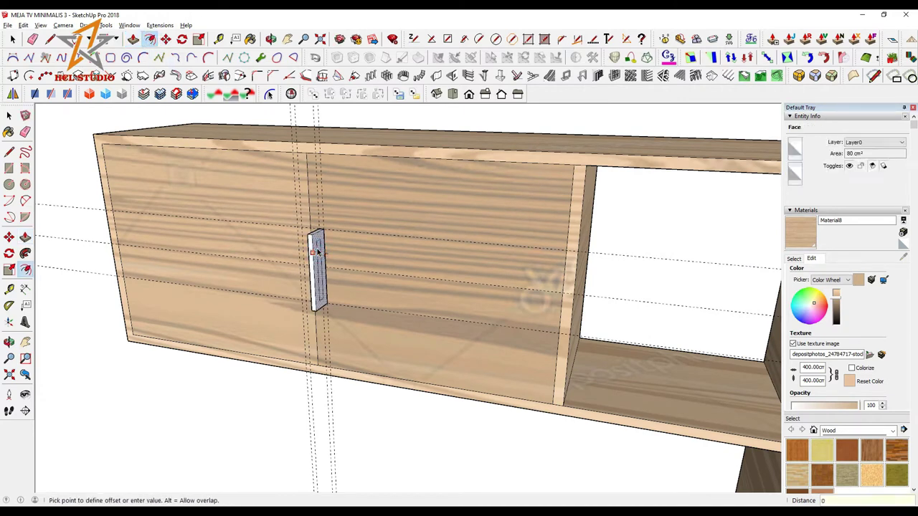
{"action": "middle_click_drag", "start_coordinate": [318, 251], "coordinate": [263, 303]}
{"action": "left_click", "coordinate": [133, 38]}
{"action": "scroll", "coordinate": [327, 262], "scroll_direction": "up", "scroll_amount": 2}
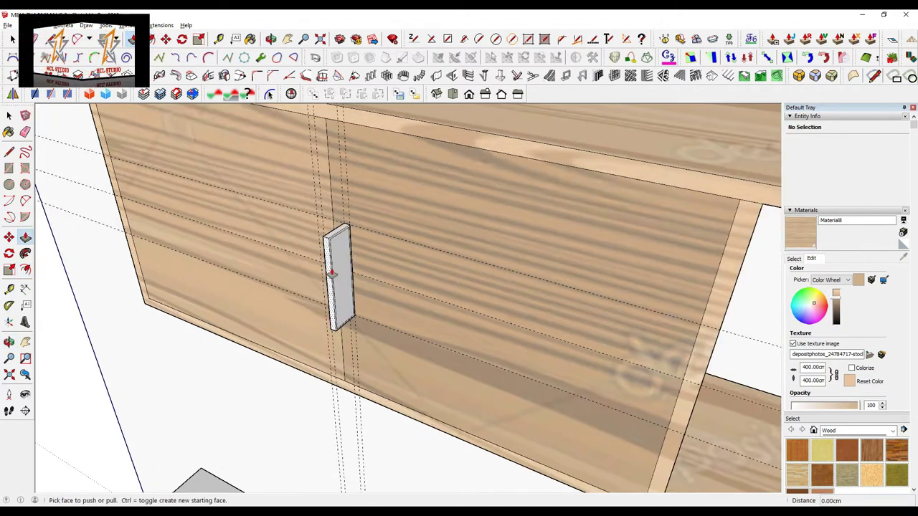
{"action": "left_click", "coordinate": [329, 287]}
{"action": "left_click", "coordinate": [323, 287]}
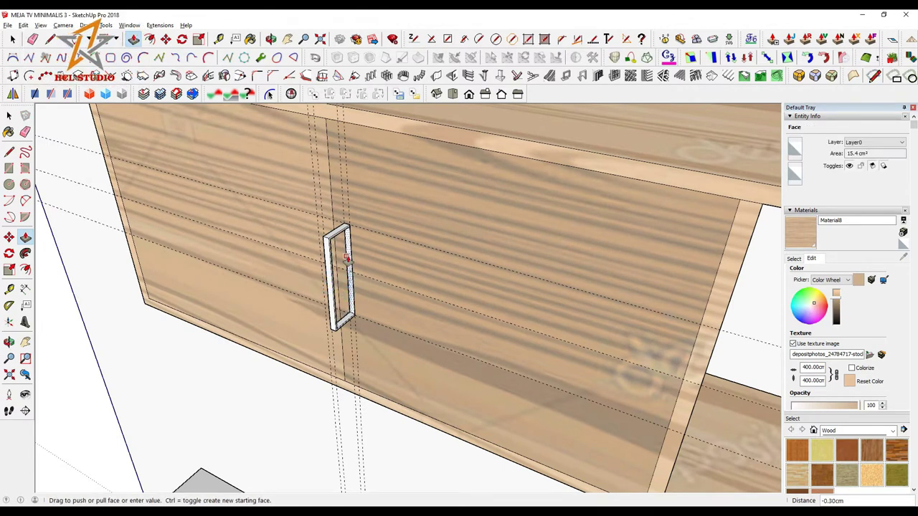
{"action": "key", "text": "e"}
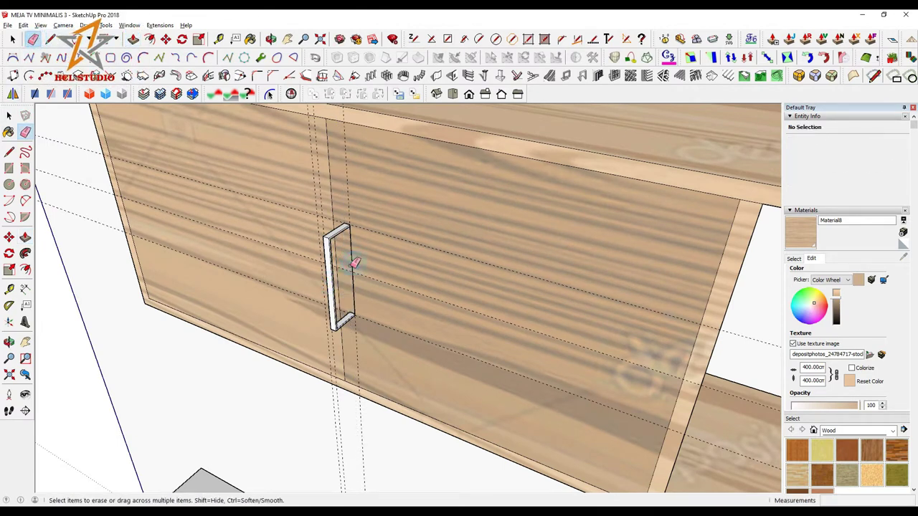
{"action": "key", "text": "space"}
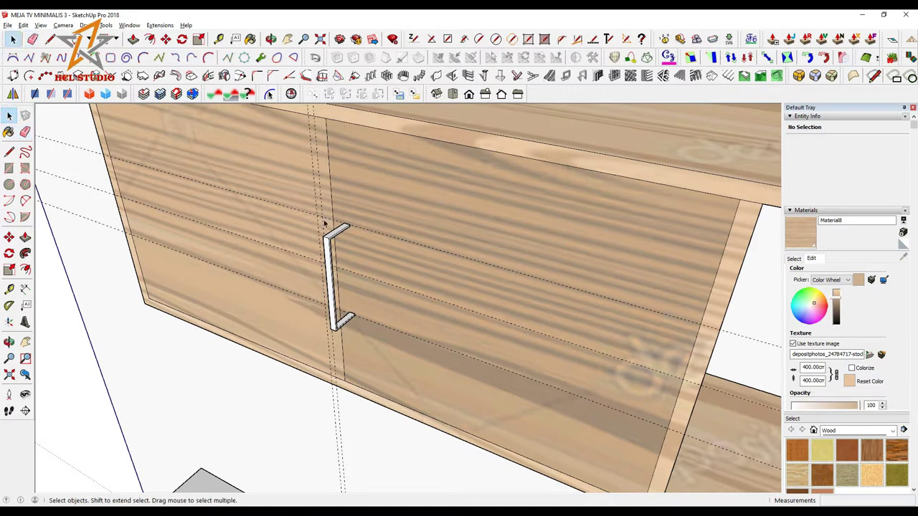
Step: Make the handle into a group
{"action": "right_click", "coordinate": [333, 231]}
{"action": "left_click", "coordinate": [373, 311]}
{"action": "scroll", "coordinate": [881, 405], "scroll_direction": "down", "scroll_amount": 3}
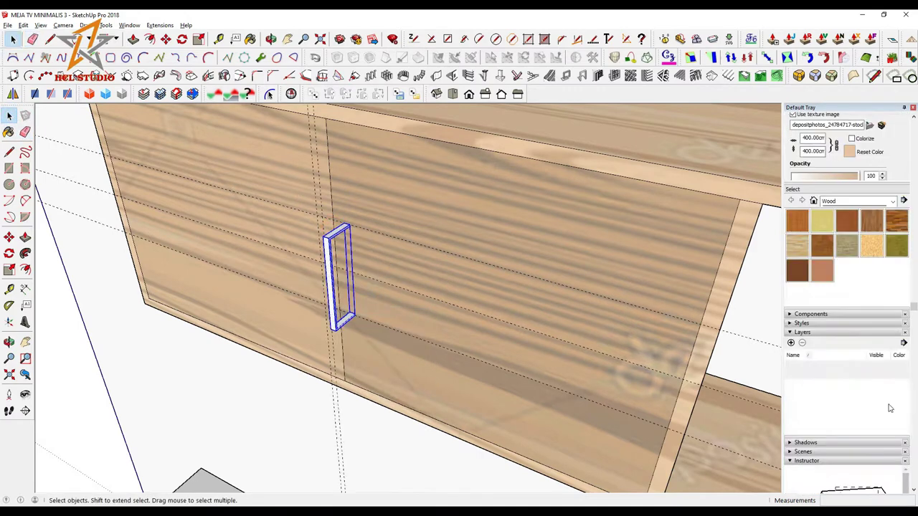
{"action": "scroll", "coordinate": [881, 405], "scroll_direction": "up", "scroll_amount": 3}
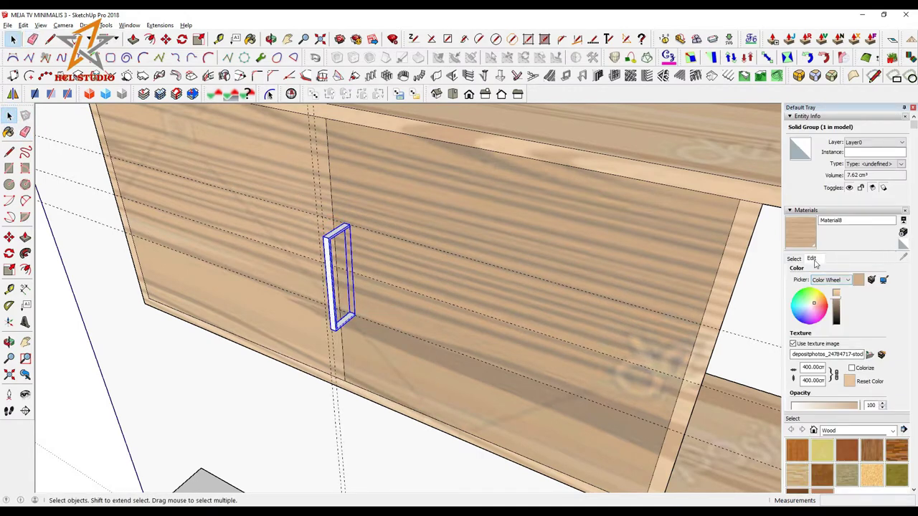
Step: Create a new grey material, Material9, and paint the handle with it
{"action": "left_click", "coordinate": [794, 258]}
{"action": "left_click", "coordinate": [801, 293]}
{"action": "left_click", "coordinate": [903, 233]}
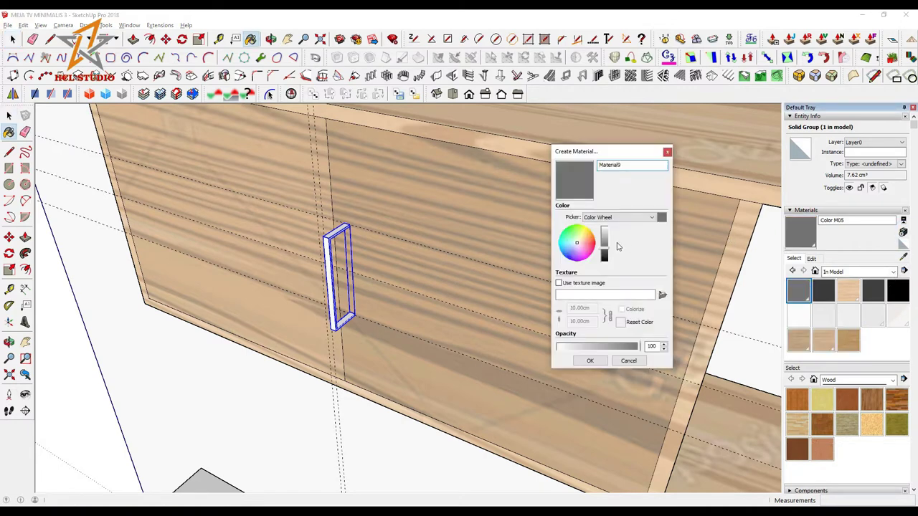
{"action": "left_click", "coordinate": [590, 361]}
{"action": "scroll", "coordinate": [319, 252], "scroll_direction": "up", "scroll_amount": 2}
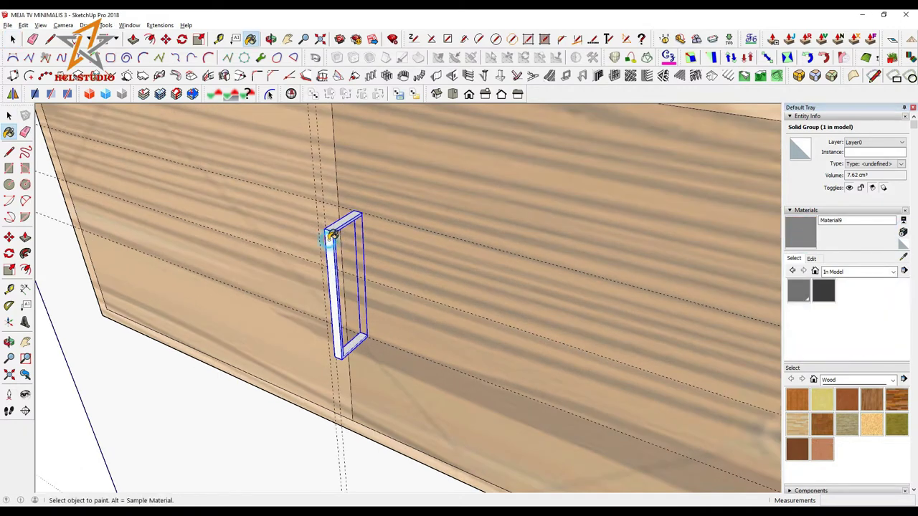
{"action": "left_click", "coordinate": [342, 318]}
Step: Copy the handle onto the neighbouring right door
{"action": "left_click", "coordinate": [165, 40]}
{"action": "left_click", "coordinate": [355, 213]}
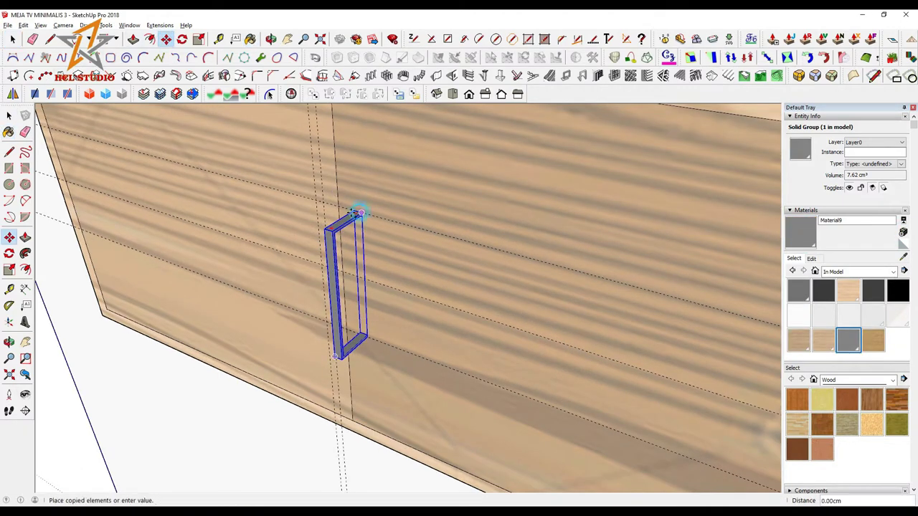
{"action": "key", "text": "ctrl"}
{"action": "middle_click_drag", "start_coordinate": [323, 208], "coordinate": [281, 266]}
{"action": "scroll", "coordinate": [281, 266], "scroll_direction": "down", "scroll_amount": 5}
{"action": "mouse_move", "coordinate": [252, 230]}
{"action": "middle_mouse_down"}
{"action": "mouse_move", "coordinate": [256, 185]}
{"action": "mouse_move", "coordinate": [397, 211]}
{"action": "mouse_move", "coordinate": [462, 380]}
{"action": "mouse_move", "coordinate": [404, 371]}
{"action": "middle_mouse_up"}
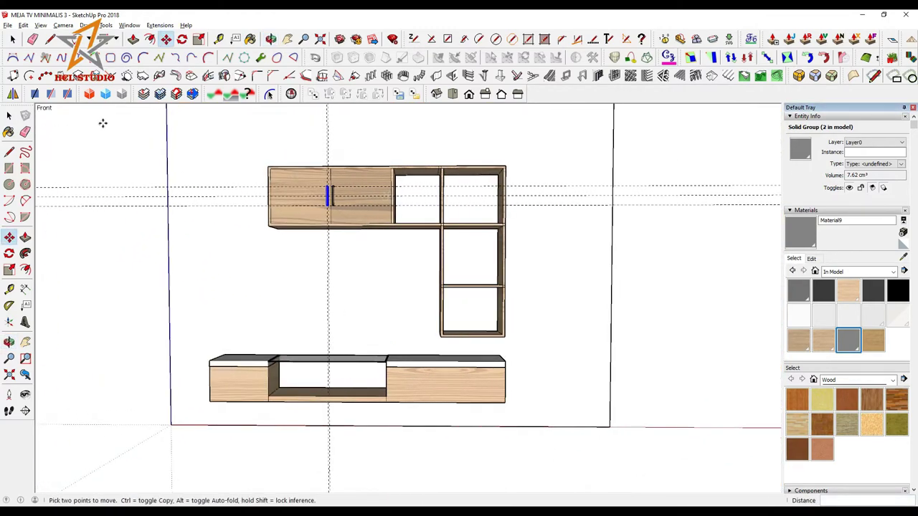
Step: Delete all guide lines from the model
{"action": "left_click", "coordinate": [23, 25]}
{"action": "left_click", "coordinate": [45, 115]}
{"action": "middle_click_drag", "start_coordinate": [215, 237], "coordinate": [297, 253]}
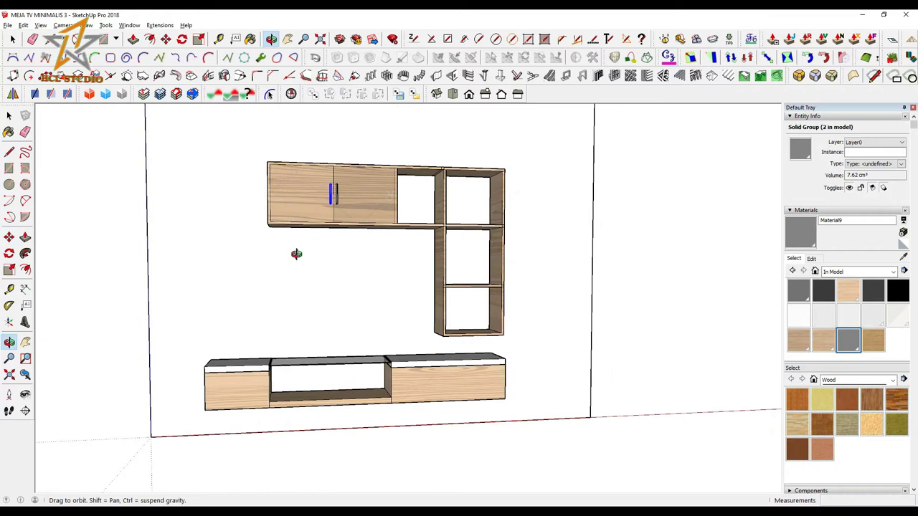
Step: Place a guide from the cabinet edge for the back panel
{"action": "scroll", "coordinate": [320, 344], "scroll_direction": "up", "scroll_amount": 2}
{"action": "left_click", "coordinate": [219, 38]}
{"action": "left_click", "coordinate": [273, 367]}
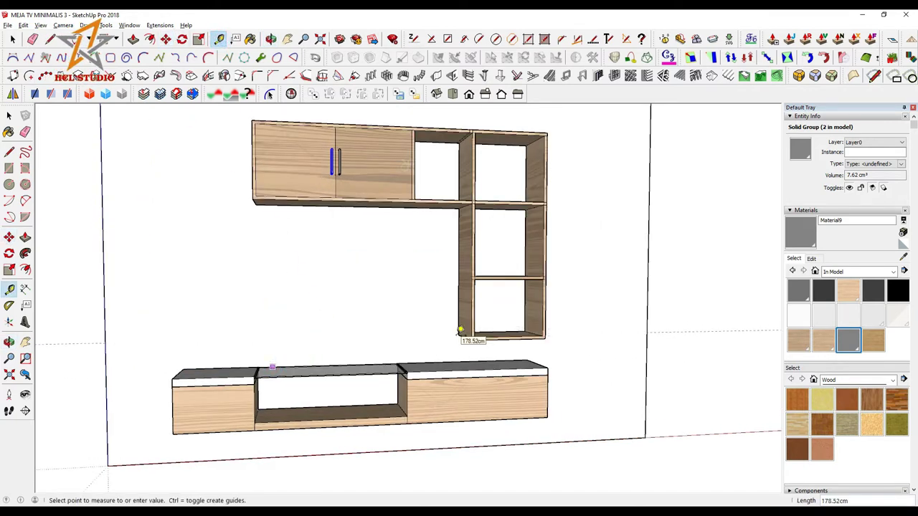
{"action": "left_click", "coordinate": [458, 331]}
{"action": "scroll", "coordinate": [410, 324], "scroll_direction": "up", "scroll_amount": 2}
{"action": "scroll", "coordinate": [409, 324], "scroll_direction": "up", "scroll_amount": 2}
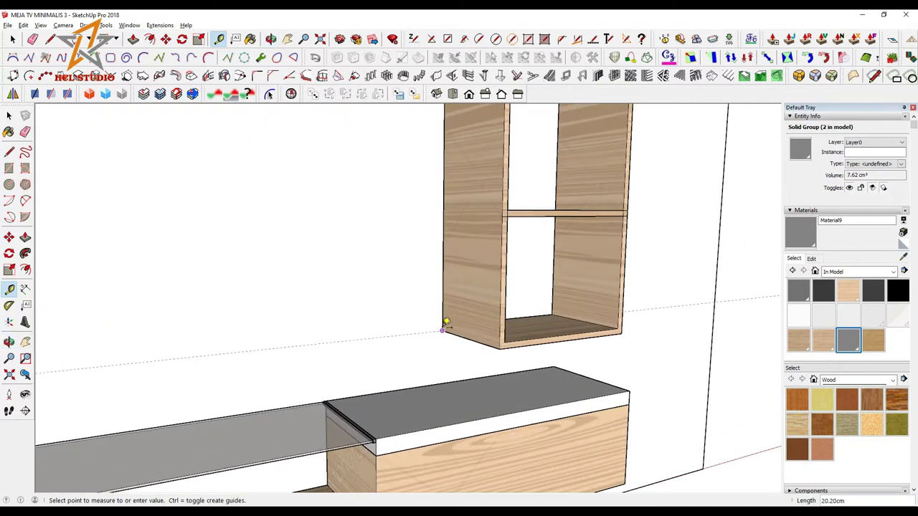
{"action": "scroll", "coordinate": [348, 293], "scroll_direction": "down", "scroll_amount": 2}
{"action": "scroll", "coordinate": [274, 308], "scroll_direction": "down", "scroll_amount": 1}
Step: Add a guide 80 cm up and another marking the panel's width
{"action": "left_click", "coordinate": [269, 321]}
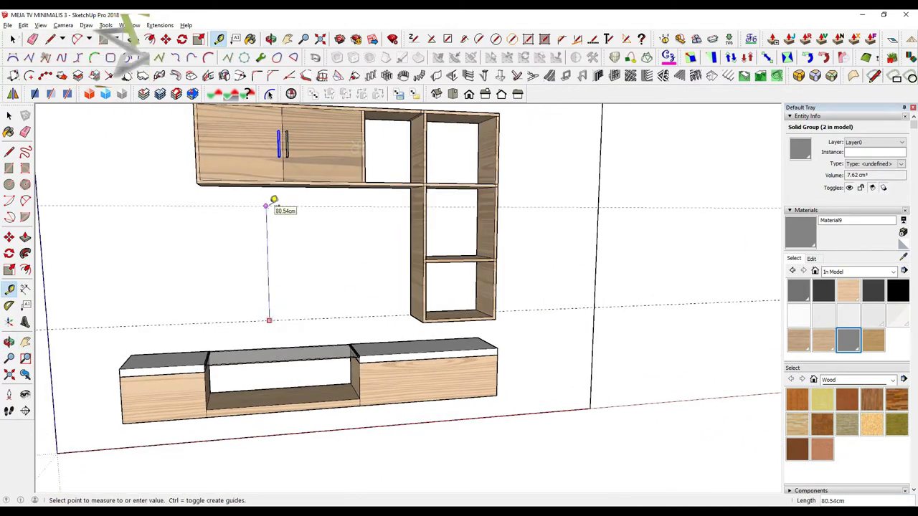
{"action": "type", "text": "80"}
{"action": "key", "text": "Return"}
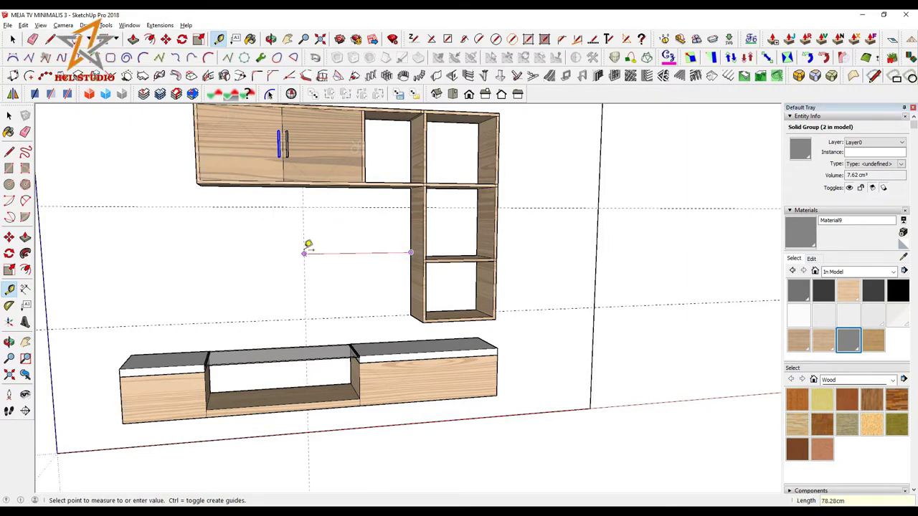
{"action": "left_click", "coordinate": [305, 253]}
{"action": "scroll", "coordinate": [221, 180], "scroll_direction": "down", "scroll_amount": 1}
{"action": "scroll", "coordinate": [223, 260], "scroll_direction": "up", "scroll_amount": 1}
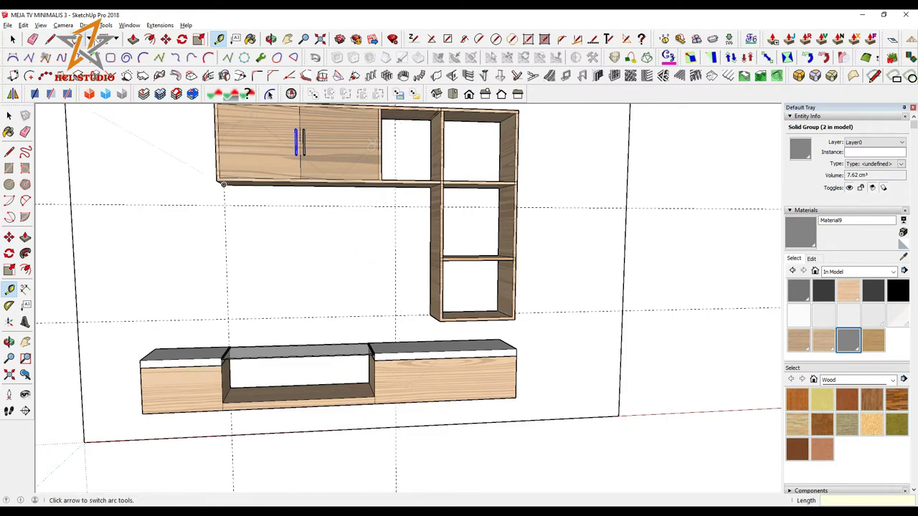
Step: Draw the panel rectangle between the guides and pull it out to give thickness
{"action": "key", "text": "r"}
{"action": "left_click", "coordinate": [229, 202]}
{"action": "left_click", "coordinate": [399, 311]}
{"action": "mouse_move", "coordinate": [398, 311]}
{"action": "middle_mouse_down"}
{"action": "mouse_move", "coordinate": [235, 291]}
{"action": "mouse_move", "coordinate": [295, 212]}
{"action": "middle_mouse_up"}
{"action": "key", "text": "p"}
{"action": "left_click", "coordinate": [294, 211]}
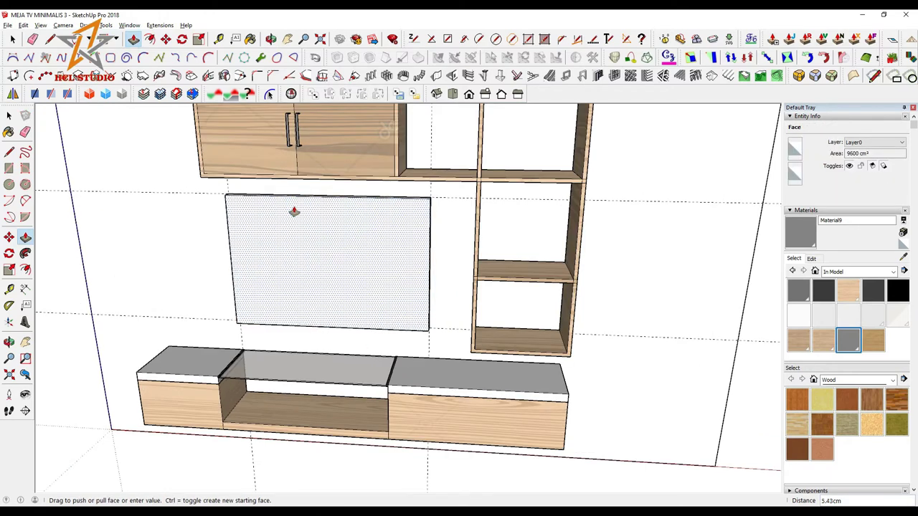
{"action": "left_click", "coordinate": [294, 212]}
{"action": "key", "text": "space"}
Step: Select the whole back panel and make it a group
{"action": "triple_click", "coordinate": [328, 256]}
{"action": "right_click", "coordinate": [329, 259]}
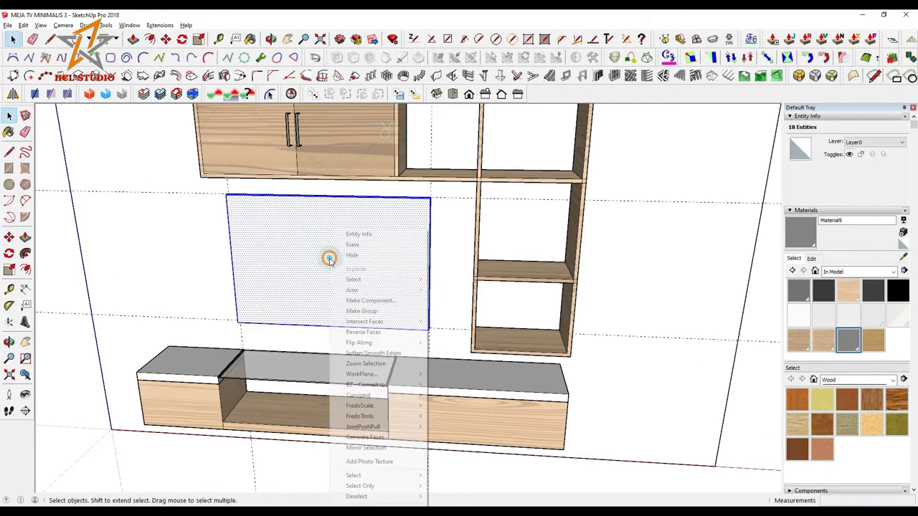
{"action": "left_click", "coordinate": [360, 311]}
{"action": "mouse_move", "coordinate": [360, 311]}
{"action": "middle_mouse_down"}
{"action": "mouse_move", "coordinate": [303, 241]}
{"action": "mouse_move", "coordinate": [284, 260]}
{"action": "middle_mouse_up"}
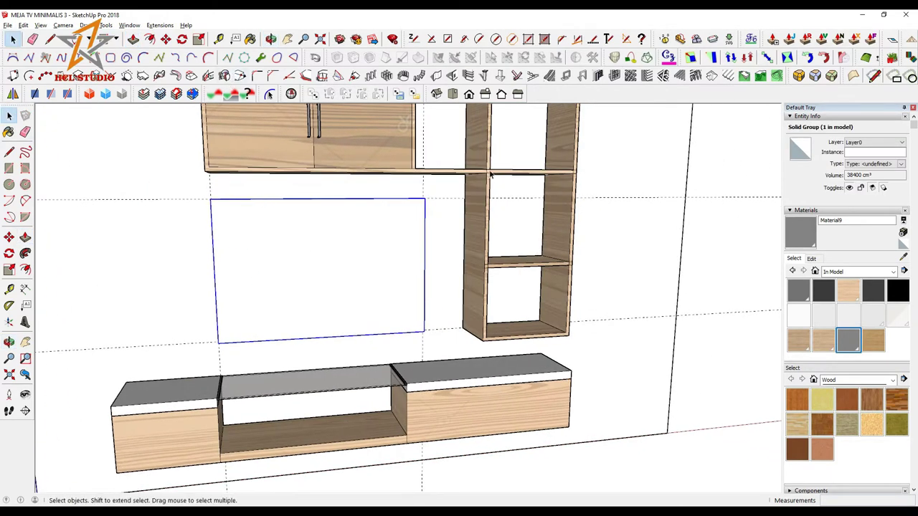
Step: Paint the panel with wood sampled from the shelving
{"action": "left_click", "coordinate": [903, 257]}
{"action": "left_click", "coordinate": [481, 245]}
{"action": "left_click", "coordinate": [378, 246]}
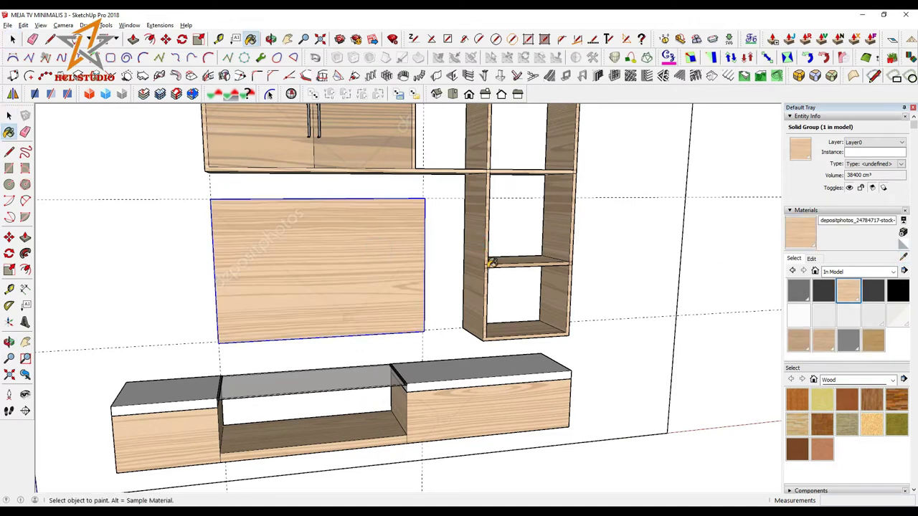
{"action": "scroll", "coordinate": [410, 266], "scroll_direction": "down", "scroll_amount": 5}
{"action": "scroll", "coordinate": [388, 258], "scroll_direction": "up", "scroll_amount": 1}
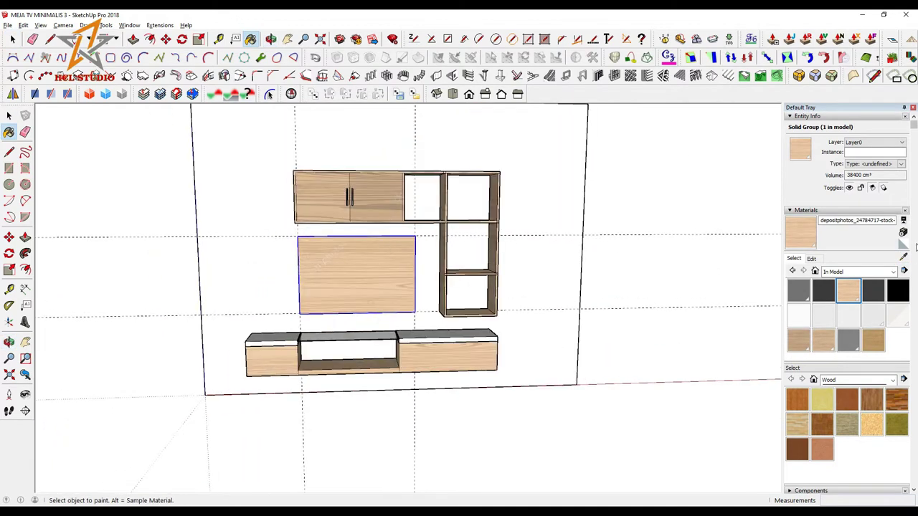
Step: Apply a new wood material, Material10, to the panel with its texture scaled to 300 cm
{"action": "left_click", "coordinate": [903, 233]}
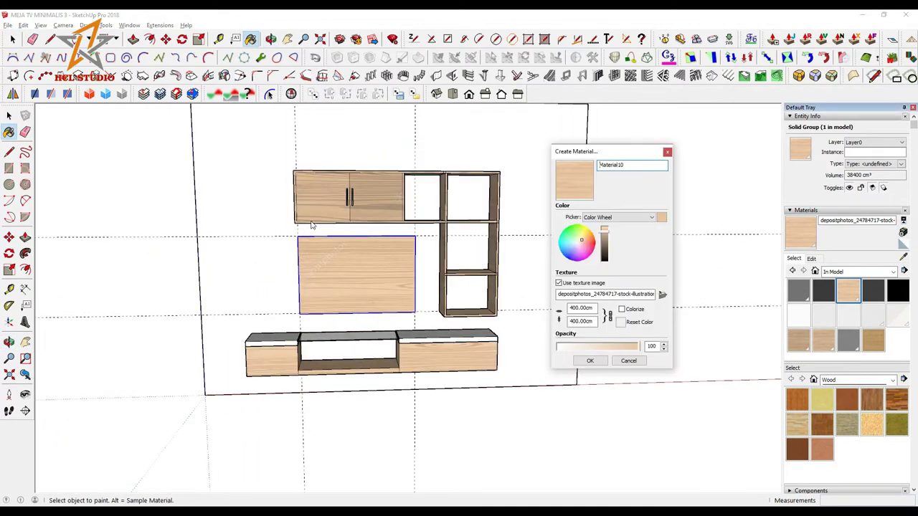
{"action": "left_click", "coordinate": [586, 360]}
{"action": "left_click", "coordinate": [366, 274]}
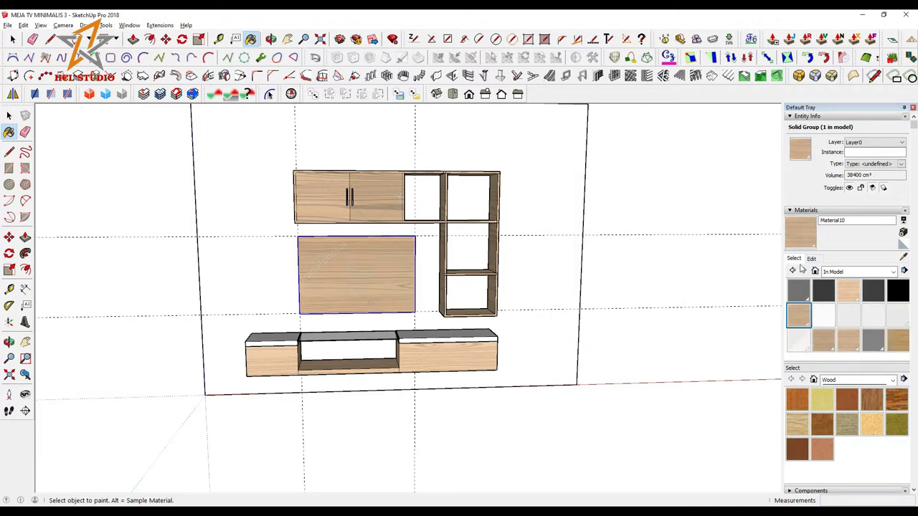
{"action": "left_click", "coordinate": [812, 259]}
{"action": "double_click", "coordinate": [812, 368]}
{"action": "type", "text": "0"}
{"action": "key", "text": "Return"}
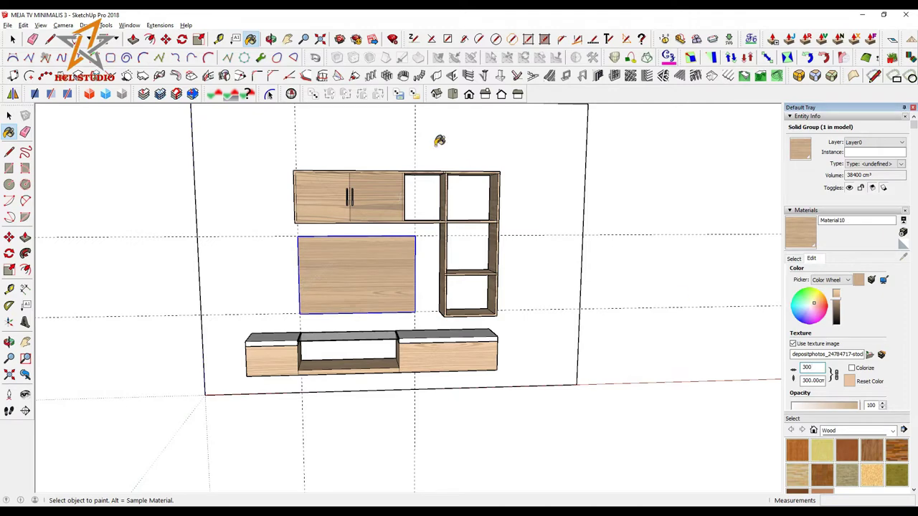
Step: Measure the panel's 80 cm height from its bottom edge
{"action": "left_click", "coordinate": [220, 40]}
{"action": "scroll", "coordinate": [373, 283], "scroll_direction": "up", "scroll_amount": 3}
{"action": "left_click", "coordinate": [330, 329]}
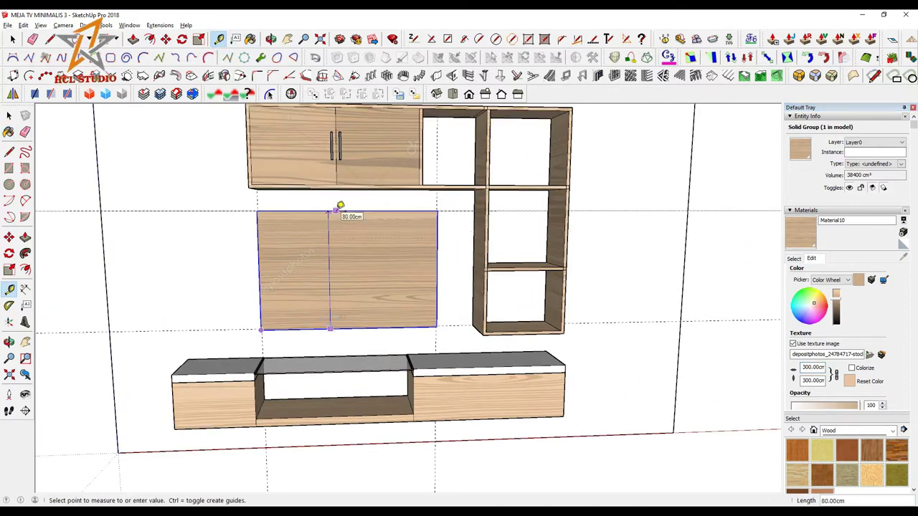
Step: Place inset guides 10 cm inside the TV panel's edges
{"action": "type", "text": "10"}
{"action": "key", "text": "Return"}
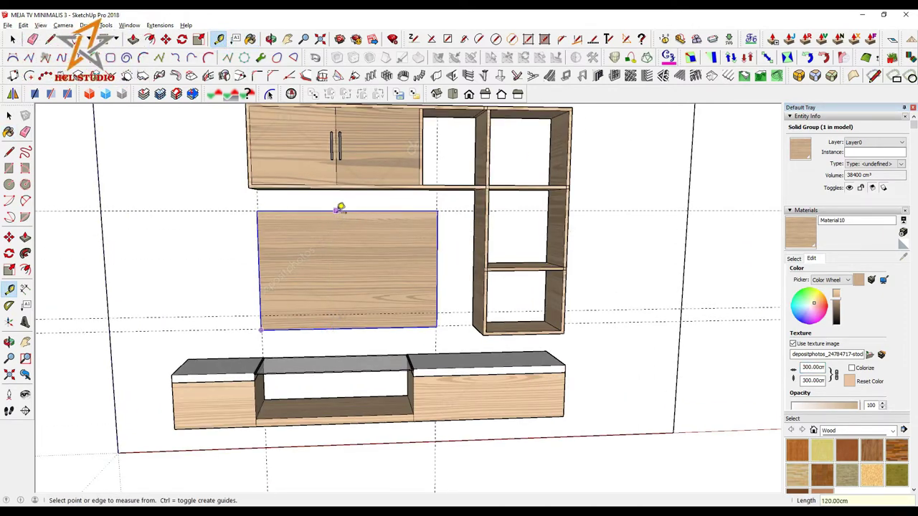
{"action": "left_click", "coordinate": [264, 288]}
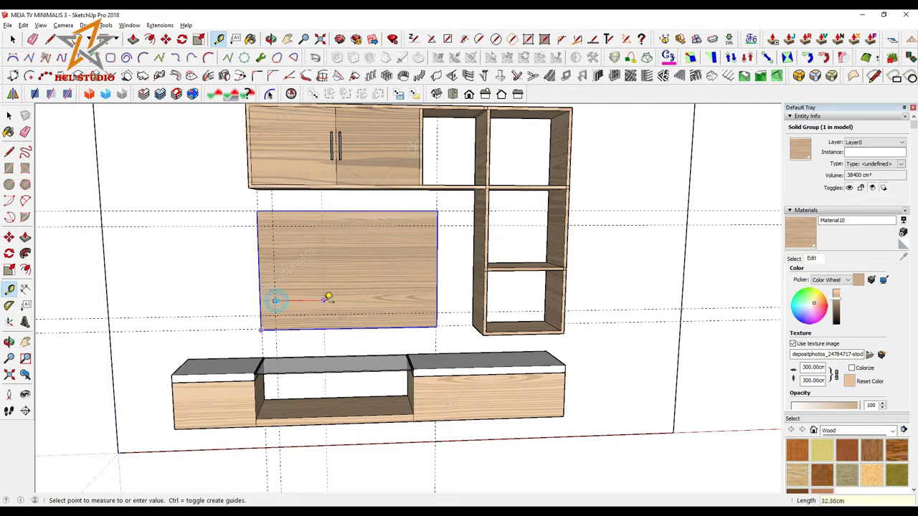
{"action": "type", "text": "00"}
{"action": "key", "text": "Return"}
Step: Draw a rectangle between the guides and recess it 3 cm into the panel
{"action": "key", "text": "r"}
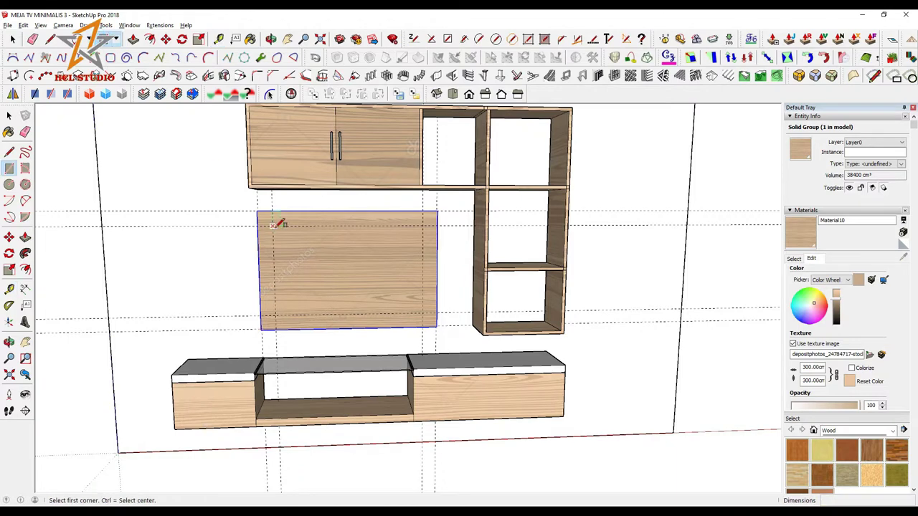
{"action": "left_click", "coordinate": [272, 225]}
{"action": "left_click", "coordinate": [423, 317]}
{"action": "middle_click_drag", "start_coordinate": [416, 309], "coordinate": [143, 47]}
{"action": "key", "text": "p"}
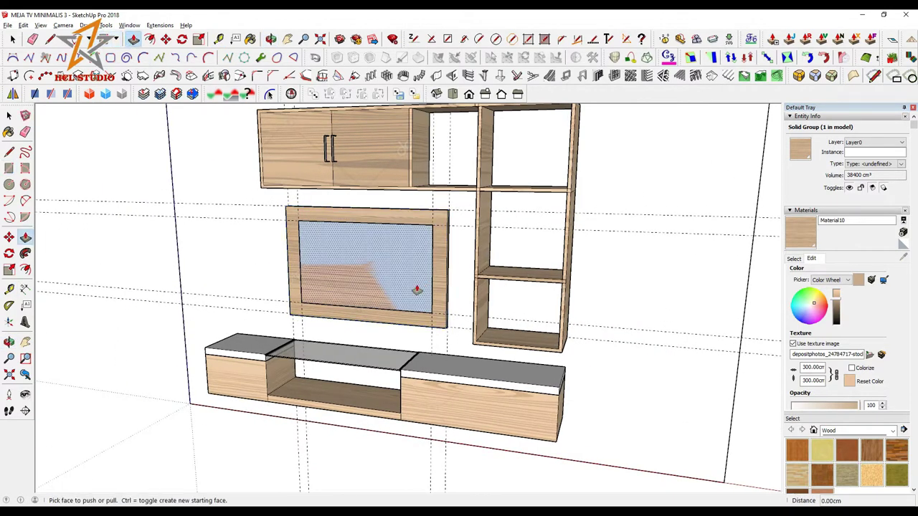
{"action": "left_click", "coordinate": [366, 266]}
{"action": "mouse_move", "coordinate": [430, 279]}
{"action": "middle_mouse_down"}
{"action": "mouse_move", "coordinate": [457, 282]}
{"action": "mouse_move", "coordinate": [402, 273]}
{"action": "middle_mouse_up"}
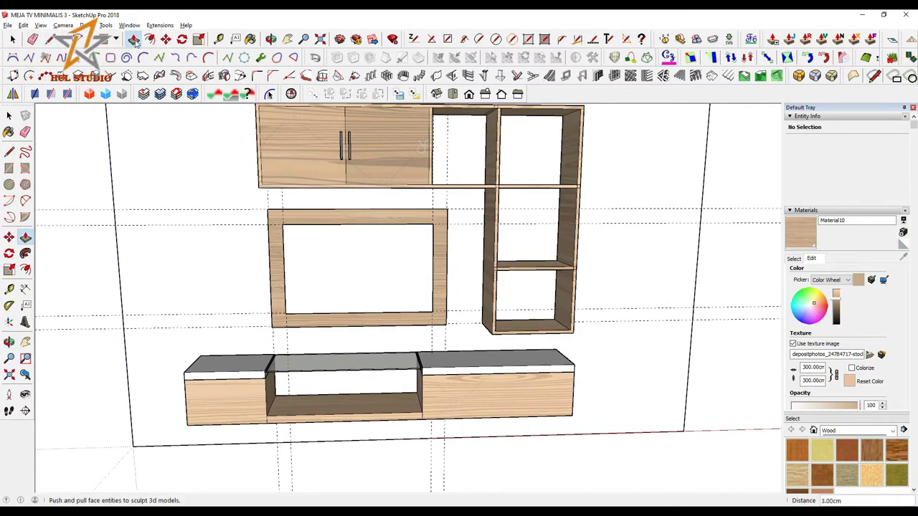
Step: Offset the recessed face inward by 1 to form an inner outline, then select it
{"action": "key", "text": "f"}
{"action": "left_click", "coordinate": [284, 254]}
{"action": "type", "text": "1"}
{"action": "key", "text": "Return"}
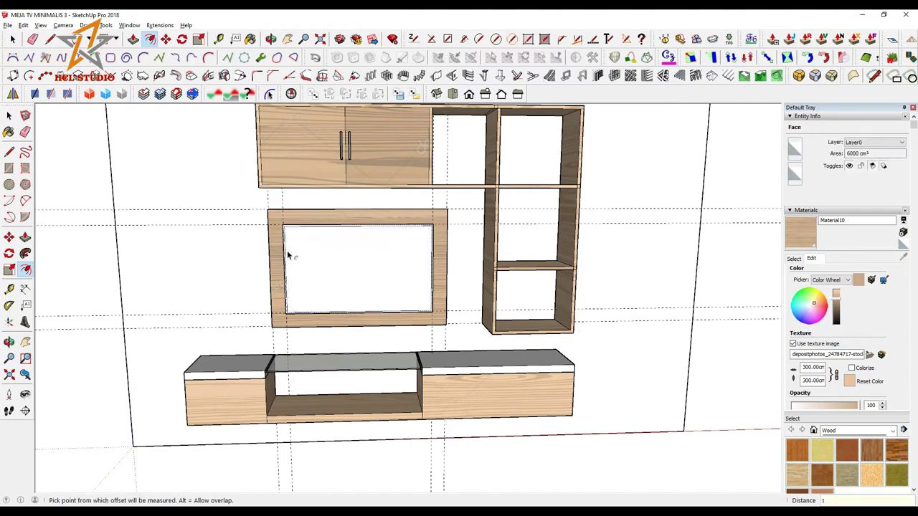
{"action": "key", "text": "Return"}
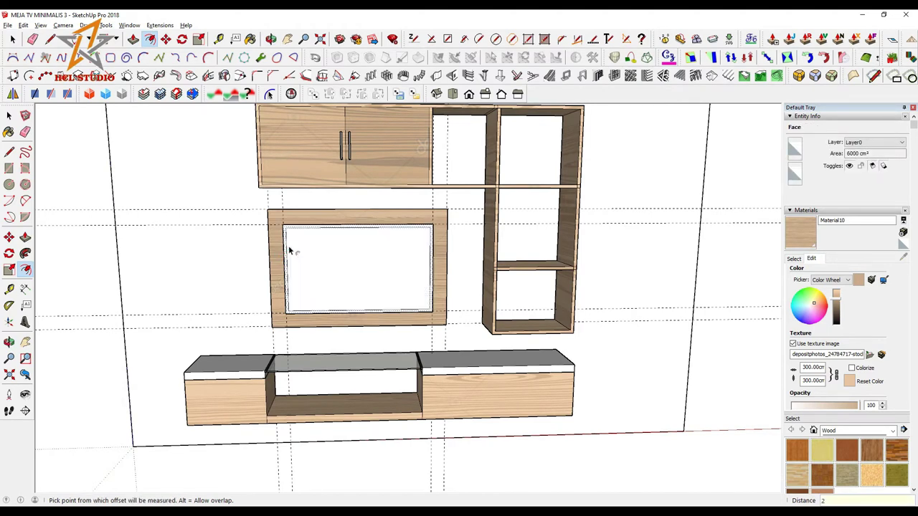
{"action": "left_click", "coordinate": [9, 115]}
{"action": "left_click", "coordinate": [380, 261]}
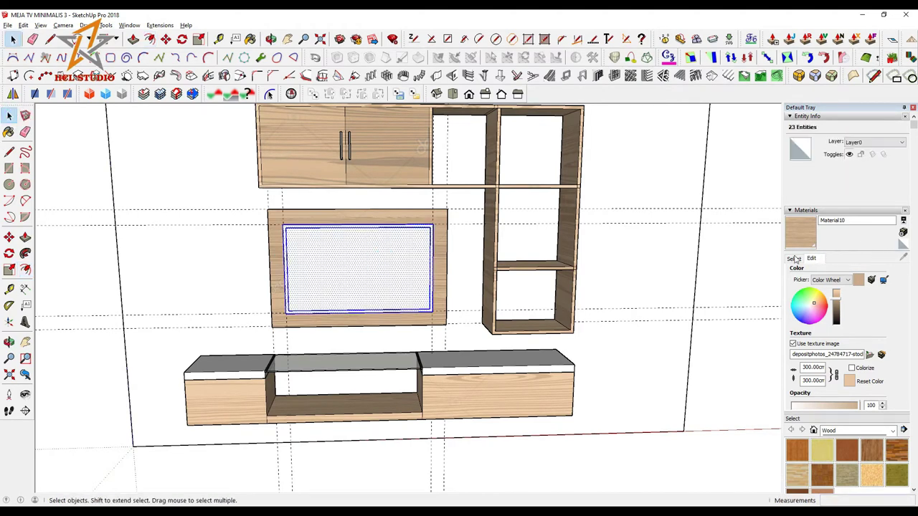
Step: Paint the recessed screen area black and its inner face dark grey
{"action": "left_click", "coordinate": [793, 258]}
{"action": "left_click", "coordinate": [873, 289]}
{"action": "left_click", "coordinate": [381, 254]}
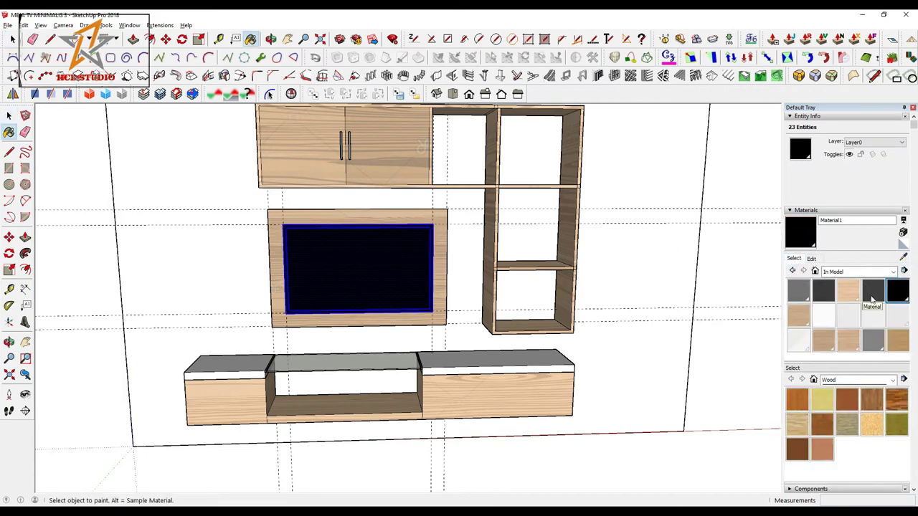
{"action": "key", "text": "space"}
{"action": "left_click", "coordinate": [305, 250]}
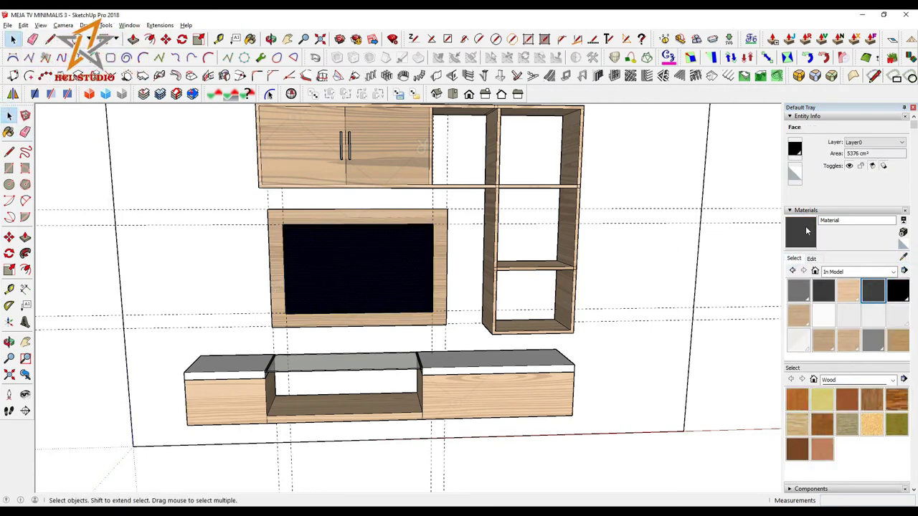
{"action": "key", "text": "b"}
{"action": "left_click", "coordinate": [319, 272]}
{"action": "key", "text": "space"}
Step: Group the screen geometry
{"action": "right_click", "coordinate": [400, 266]}
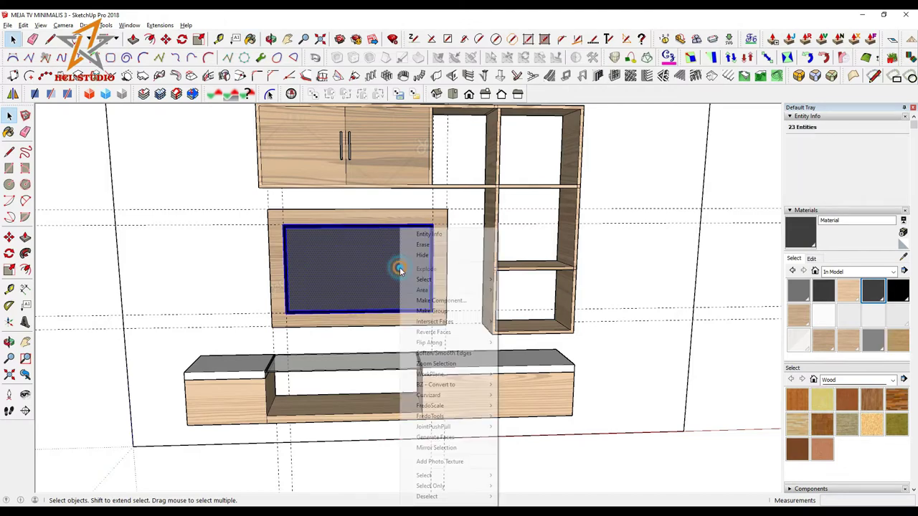
{"action": "left_click", "coordinate": [440, 311]}
{"action": "scroll", "coordinate": [358, 273], "scroll_direction": "down", "scroll_amount": 2}
{"action": "mouse_move", "coordinate": [373, 273]}
{"action": "middle_mouse_down"}
{"action": "mouse_move", "coordinate": [335, 264]}
{"action": "mouse_move", "coordinate": [391, 298]}
{"action": "middle_mouse_up"}
Step: Delete all guide lines from the model
{"action": "left_click", "coordinate": [24, 26]}
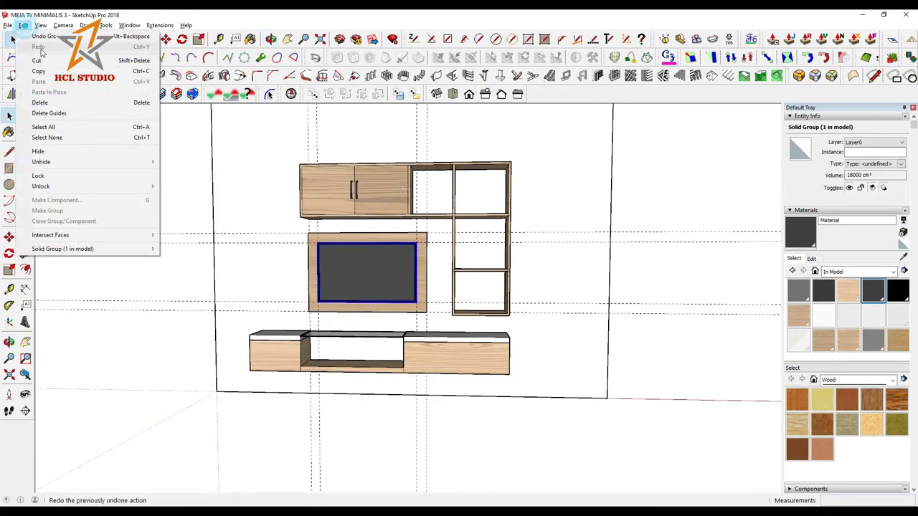
{"action": "left_click", "coordinate": [43, 111]}
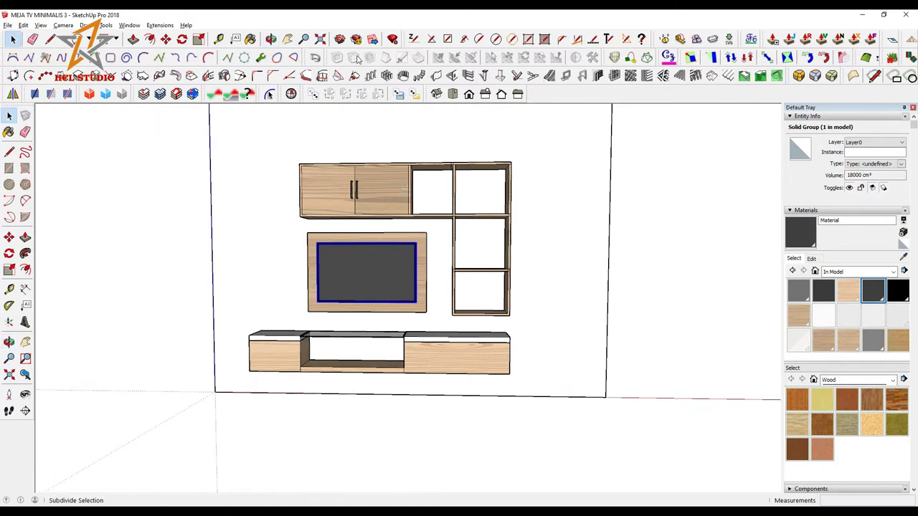
{"action": "mouse_move", "coordinate": [468, 239]}
{"action": "middle_mouse_down"}
{"action": "mouse_move", "coordinate": [379, 229]}
{"action": "mouse_move", "coordinate": [355, 237]}
{"action": "middle_mouse_up"}
Step: Dimension the shelf tower's 144 cm height and the 35 cm base height
{"action": "left_click", "coordinate": [25, 290]}
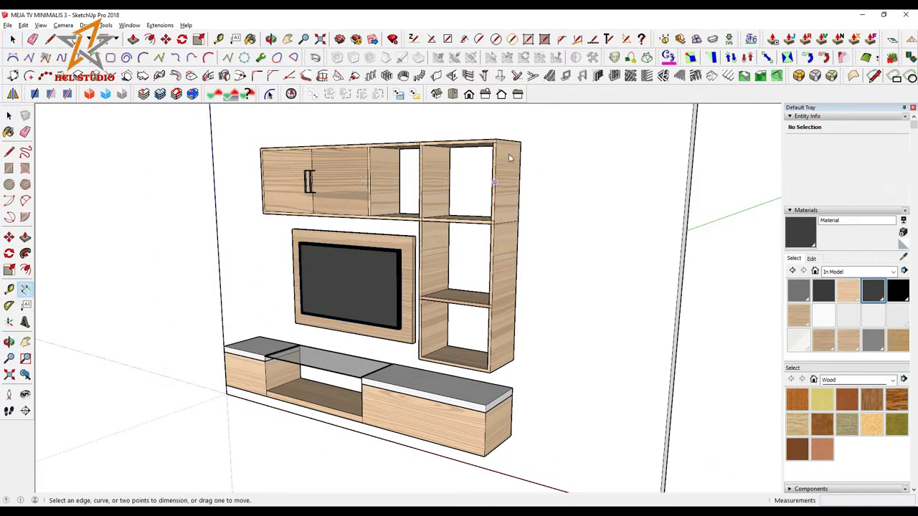
{"action": "left_click", "coordinate": [513, 363]}
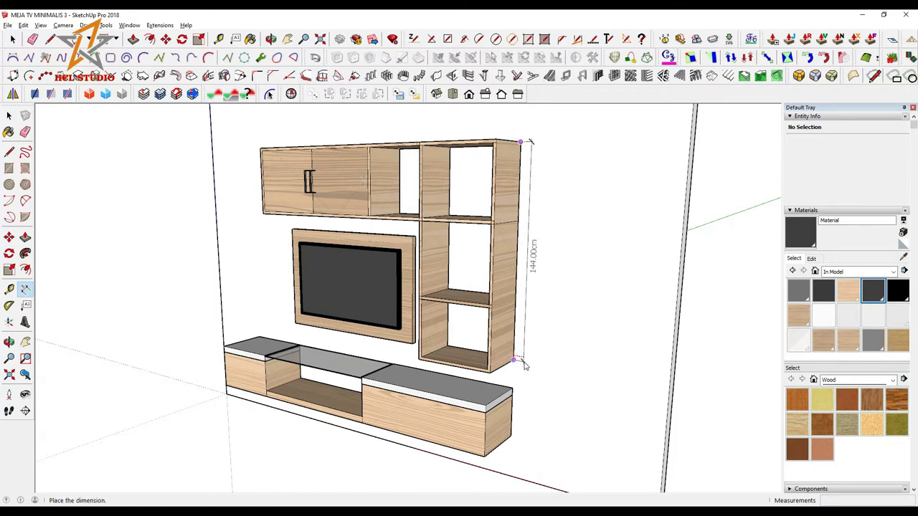
{"action": "middle_click_drag", "start_coordinate": [478, 360], "coordinate": [532, 375]}
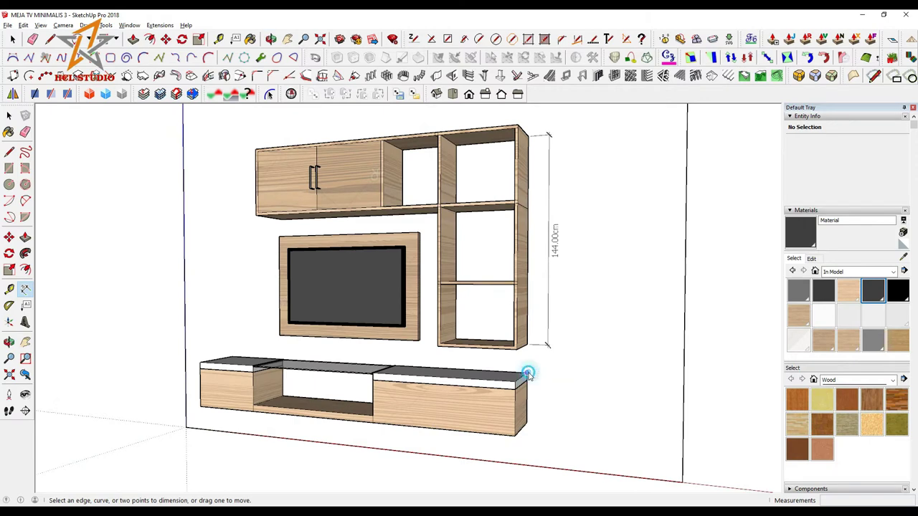
{"action": "left_click", "coordinate": [545, 424]}
{"action": "mouse_move", "coordinate": [545, 424]}
{"action": "middle_mouse_down"}
{"action": "mouse_move", "coordinate": [471, 334]}
{"action": "mouse_move", "coordinate": [306, 207]}
{"action": "middle_mouse_up"}
Step: Dimension the wall cabinet's 200 cm width and 50 cm height
{"action": "left_click", "coordinate": [304, 202]}
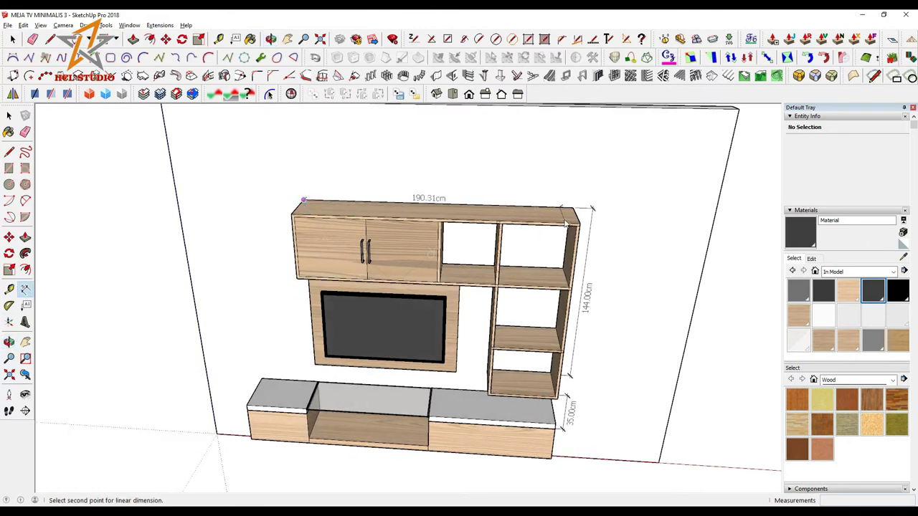
{"action": "left_click", "coordinate": [572, 208]}
{"action": "left_click", "coordinate": [572, 191]}
{"action": "mouse_move", "coordinate": [572, 190]}
{"action": "middle_mouse_down"}
{"action": "mouse_move", "coordinate": [390, 178]}
{"action": "mouse_move", "coordinate": [475, 170]}
{"action": "mouse_move", "coordinate": [343, 207]}
{"action": "middle_mouse_up"}
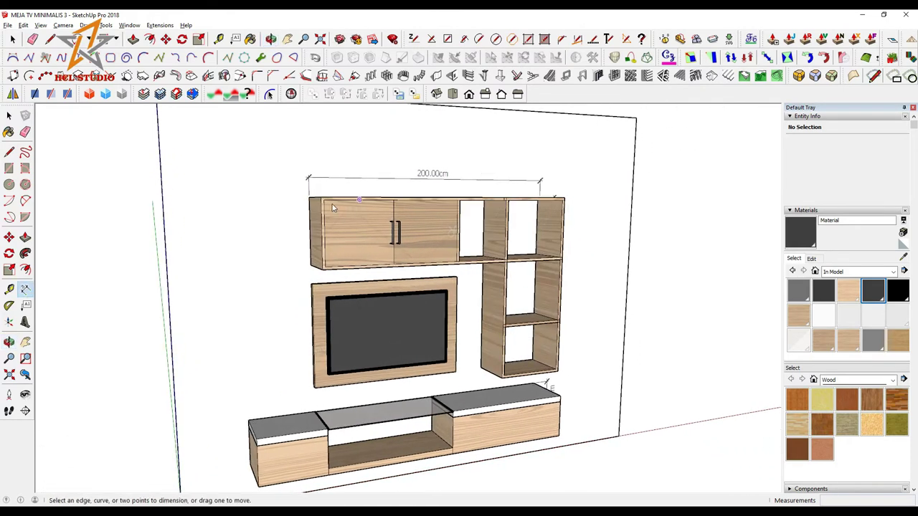
{"action": "left_click", "coordinate": [311, 269]}
{"action": "left_click", "coordinate": [296, 260]}
{"action": "mouse_move", "coordinate": [295, 260]}
{"action": "middle_mouse_down"}
{"action": "mouse_move", "coordinate": [220, 261]}
{"action": "mouse_move", "coordinate": [258, 268]}
{"action": "middle_mouse_up"}
{"action": "scroll", "coordinate": [317, 284], "scroll_direction": "up", "scroll_amount": 1}
{"action": "middle_click_drag", "start_coordinate": [317, 284], "coordinate": [295, 231]}
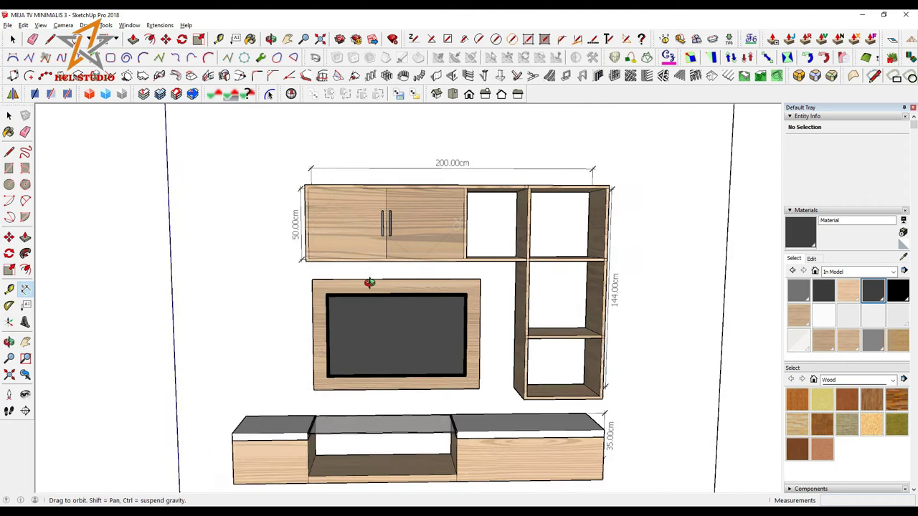
{"action": "left_click", "coordinate": [296, 231]}
Step: Dimension the TV panel's width as 120 cm
{"action": "scroll", "coordinate": [311, 284], "scroll_direction": "up", "scroll_amount": 2}
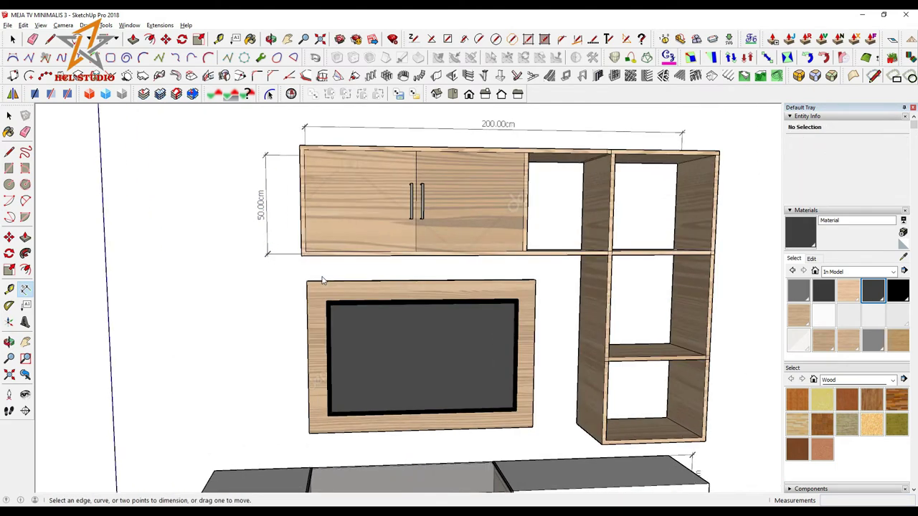
{"action": "scroll", "coordinate": [308, 285], "scroll_direction": "up", "scroll_amount": 1}
{"action": "scroll", "coordinate": [304, 289], "scroll_direction": "up", "scroll_amount": 2}
{"action": "middle_click_drag", "start_coordinate": [304, 288], "coordinate": [300, 300]}
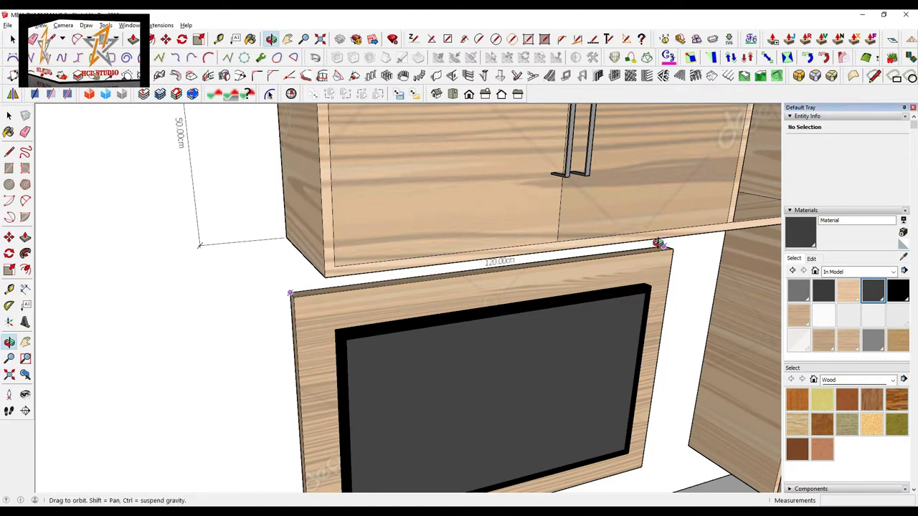
{"action": "middle_click_drag", "start_coordinate": [651, 256], "coordinate": [717, 267]}
{"action": "left_click", "coordinate": [729, 265]}
{"action": "left_click", "coordinate": [574, 245]}
Step: Add an 80 cm height dimension along the TV panel's left edge
{"action": "scroll", "coordinate": [574, 244], "scroll_direction": "down", "scroll_amount": 3}
{"action": "middle_click_drag", "start_coordinate": [431, 251], "coordinate": [381, 260]}
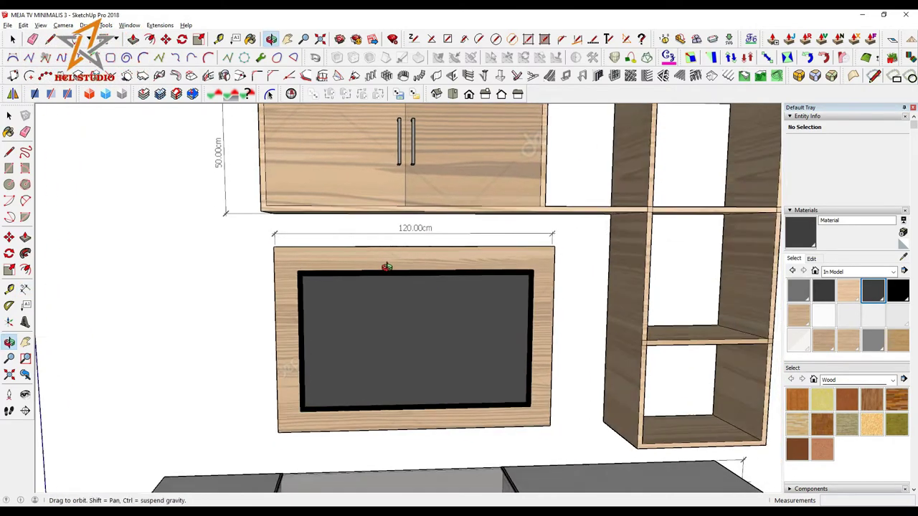
{"action": "scroll", "coordinate": [474, 266], "scroll_direction": "down", "scroll_amount": 2}
{"action": "scroll", "coordinate": [474, 266], "scroll_direction": "up", "scroll_amount": 2}
{"action": "middle_click_drag", "start_coordinate": [474, 266], "coordinate": [318, 262]}
{"action": "scroll", "coordinate": [337, 264], "scroll_direction": "up", "scroll_amount": 2}
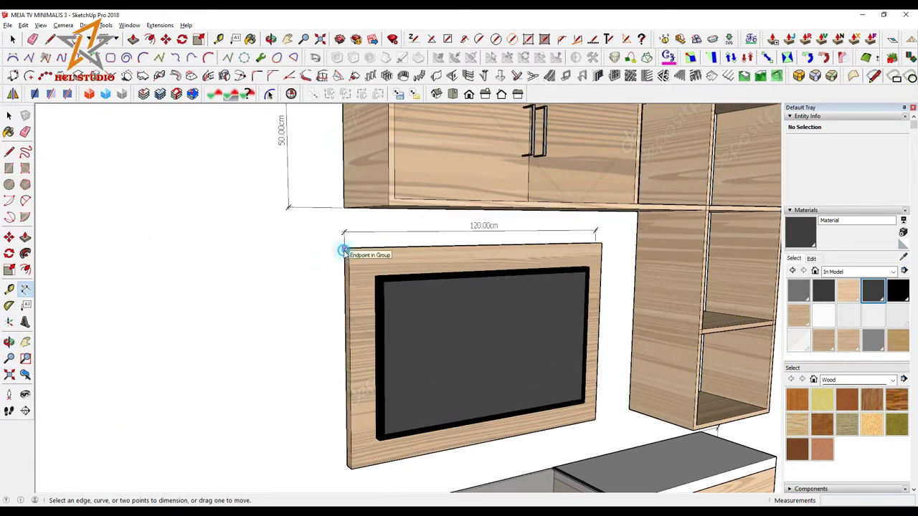
{"action": "left_click", "coordinate": [344, 249]}
{"action": "left_click", "coordinate": [347, 468]}
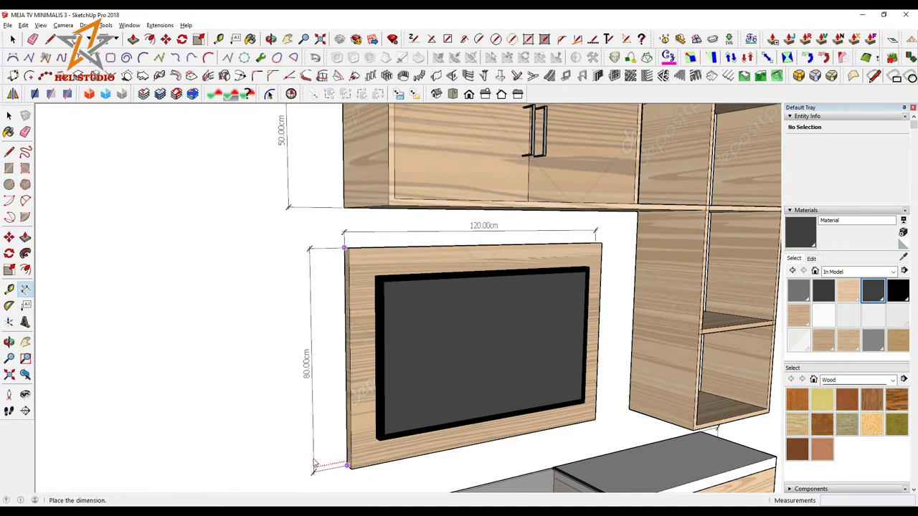
{"action": "left_click", "coordinate": [301, 464]}
Step: Switch to front view and zoom in on the lower cabinet
{"action": "scroll", "coordinate": [297, 451], "scroll_direction": "down", "scroll_amount": 5}
{"action": "key", "text": "f"}
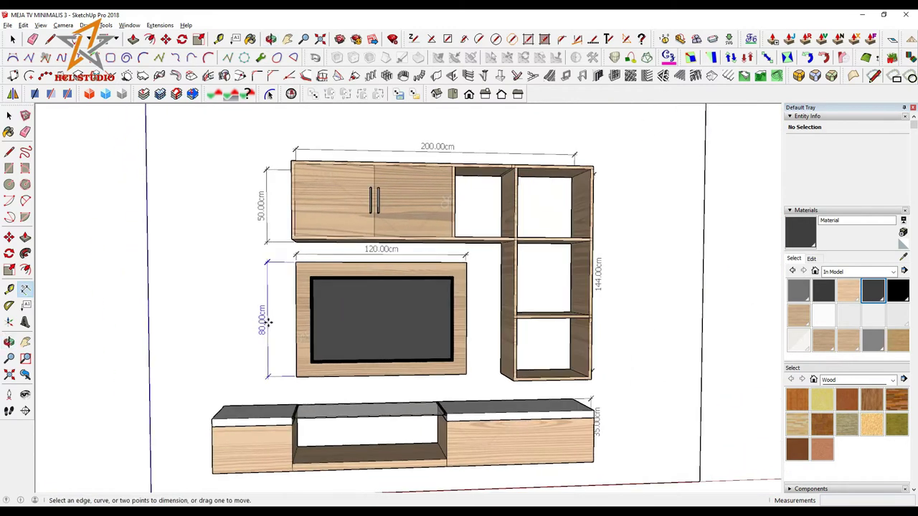
{"action": "middle_click_drag", "start_coordinate": [290, 392], "coordinate": [273, 393]}
{"action": "scroll", "coordinate": [238, 387], "scroll_direction": "up", "scroll_amount": 2}
{"action": "scroll", "coordinate": [240, 384], "scroll_direction": "up", "scroll_amount": 1}
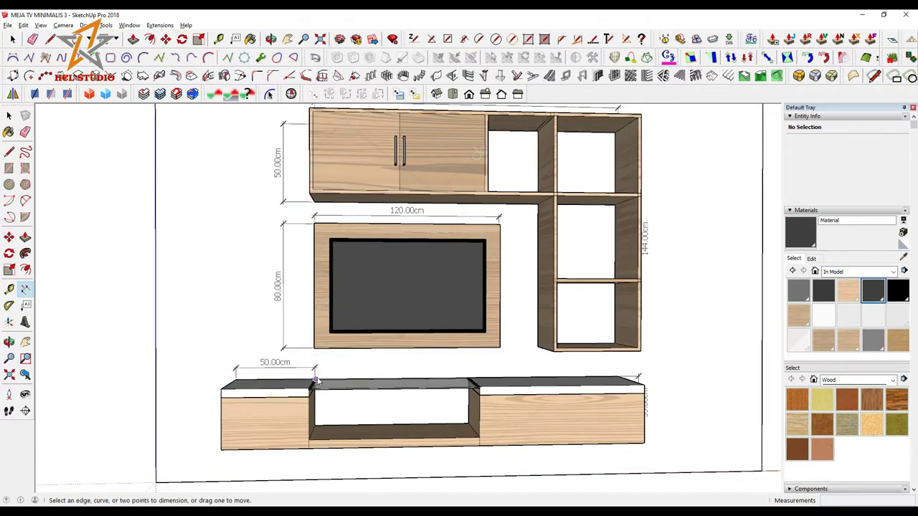
{"action": "middle_click_drag", "start_coordinate": [314, 373], "coordinate": [308, 372]}
{"action": "scroll", "coordinate": [316, 373], "scroll_direction": "up", "scroll_amount": 3}
{"action": "scroll", "coordinate": [306, 372], "scroll_direction": "up", "scroll_amount": 3}
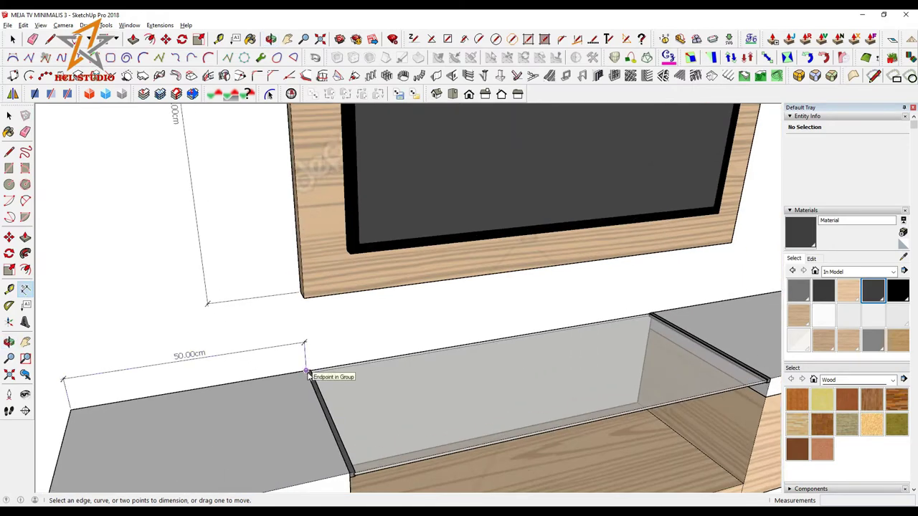
{"action": "scroll", "coordinate": [335, 400], "scroll_direction": "up", "scroll_amount": 5}
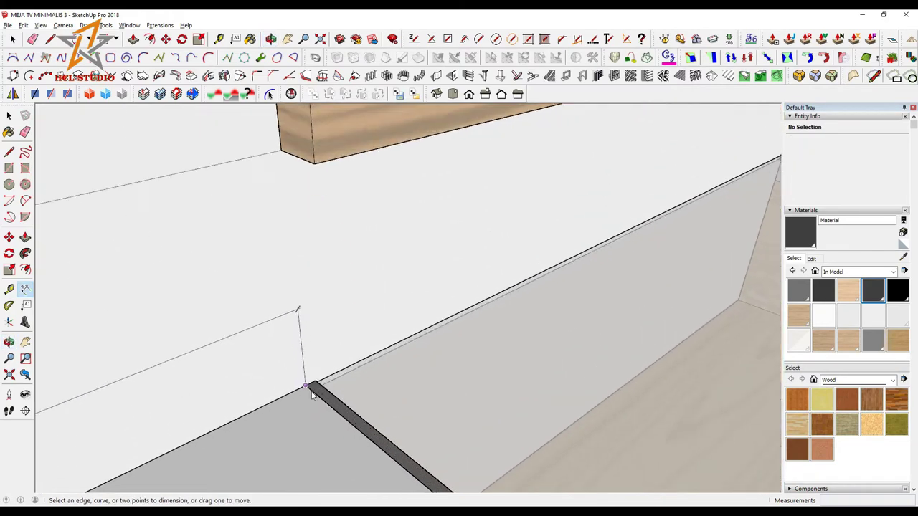
Step: Dimension the glass-topped middle section as 100.00cm above the tray
{"action": "left_click", "coordinate": [309, 383]}
{"action": "scroll", "coordinate": [308, 383], "scroll_direction": "down", "scroll_amount": 5}
{"action": "middle_click_drag", "start_coordinate": [308, 383], "coordinate": [262, 245]}
{"action": "scroll", "coordinate": [485, 296], "scroll_direction": "down", "scroll_amount": 3}
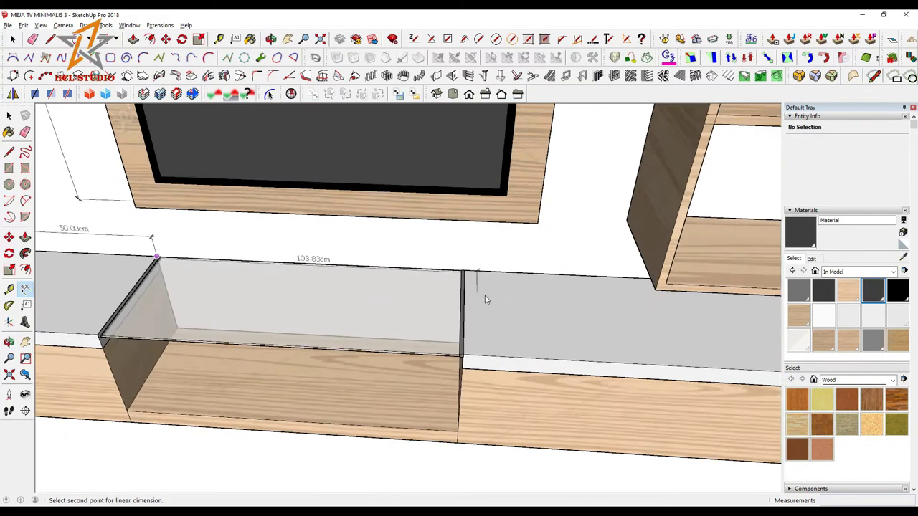
{"action": "scroll", "coordinate": [459, 262], "scroll_direction": "up", "scroll_amount": 5}
{"action": "left_click", "coordinate": [455, 260]}
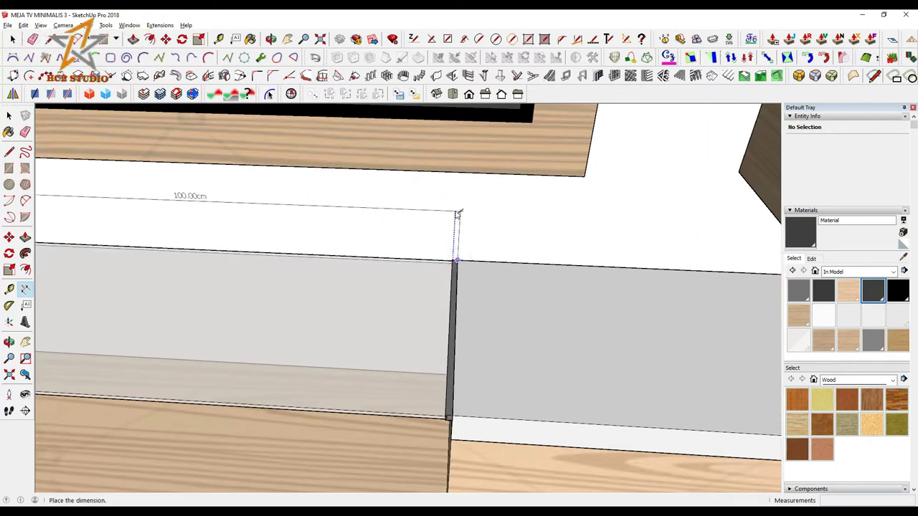
{"action": "scroll", "coordinate": [459, 215], "scroll_direction": "down", "scroll_amount": 2}
{"action": "left_click", "coordinate": [462, 225]}
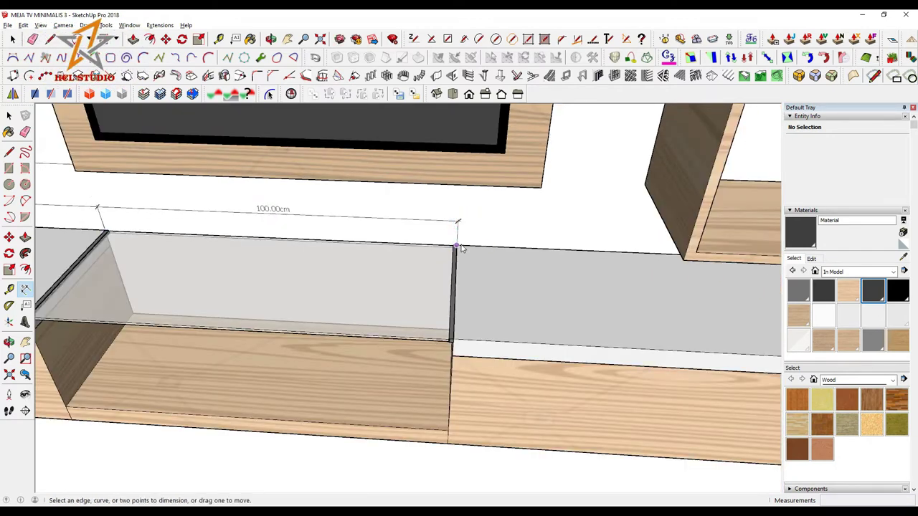
Step: Dimension the right cabinet top as 100.00cm
{"action": "left_click", "coordinate": [457, 246]}
{"action": "scroll", "coordinate": [456, 246], "scroll_direction": "down", "scroll_amount": 4}
{"action": "scroll", "coordinate": [469, 260], "scroll_direction": "up", "scroll_amount": 1}
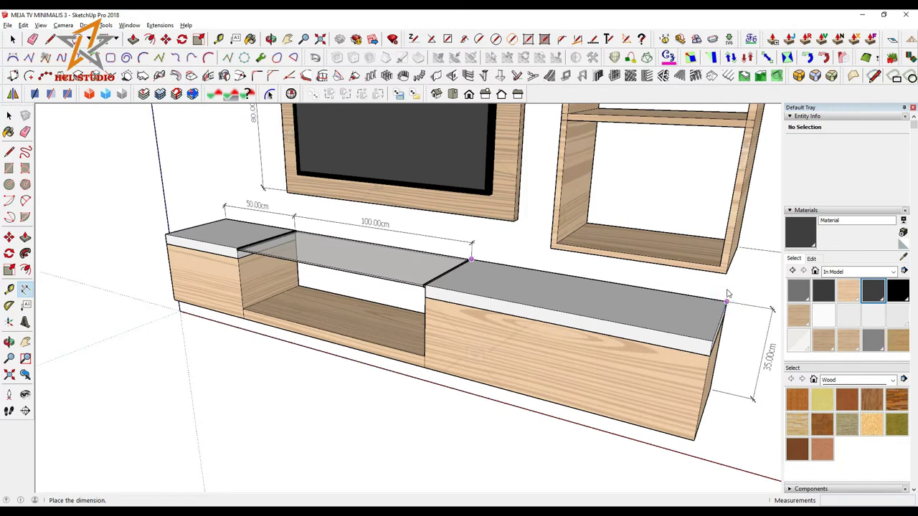
{"action": "left_click", "coordinate": [673, 286]}
{"action": "mouse_move", "coordinate": [681, 284]}
{"action": "middle_mouse_down"}
{"action": "mouse_move", "coordinate": [545, 291]}
{"action": "mouse_move", "coordinate": [672, 289]}
{"action": "middle_mouse_up"}
{"action": "scroll", "coordinate": [423, 312], "scroll_direction": "down", "scroll_amount": 3}
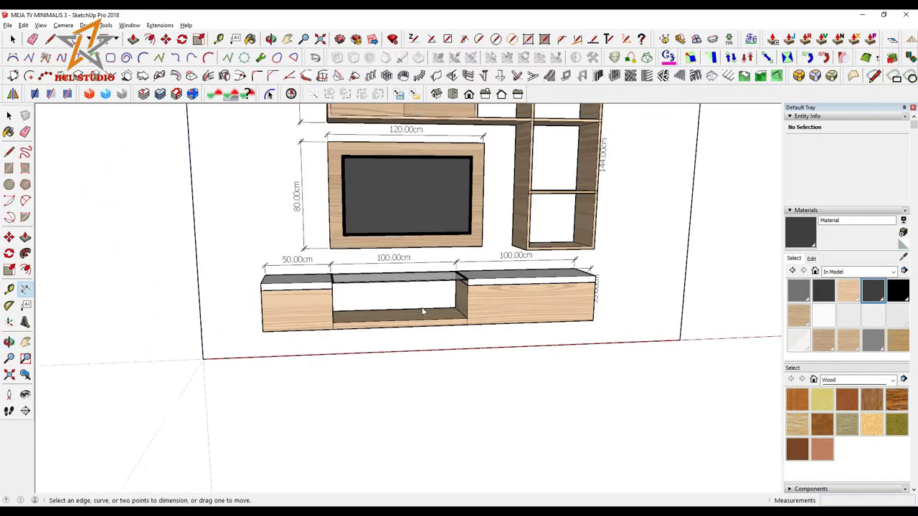
{"action": "scroll", "coordinate": [433, 335], "scroll_direction": "down", "scroll_amount": 2}
{"action": "mouse_move", "coordinate": [433, 335]}
{"action": "middle_mouse_down"}
{"action": "mouse_move", "coordinate": [411, 233]}
{"action": "mouse_move", "coordinate": [374, 220]}
{"action": "middle_mouse_up"}
{"action": "scroll", "coordinate": [390, 223], "scroll_direction": "up", "scroll_amount": 1}
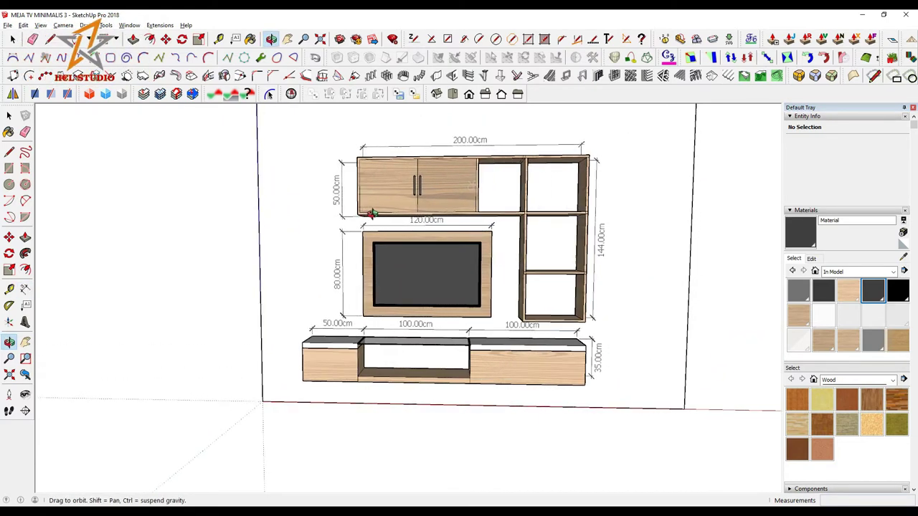
{"action": "scroll", "coordinate": [495, 237], "scroll_direction": "down", "scroll_amount": 1}
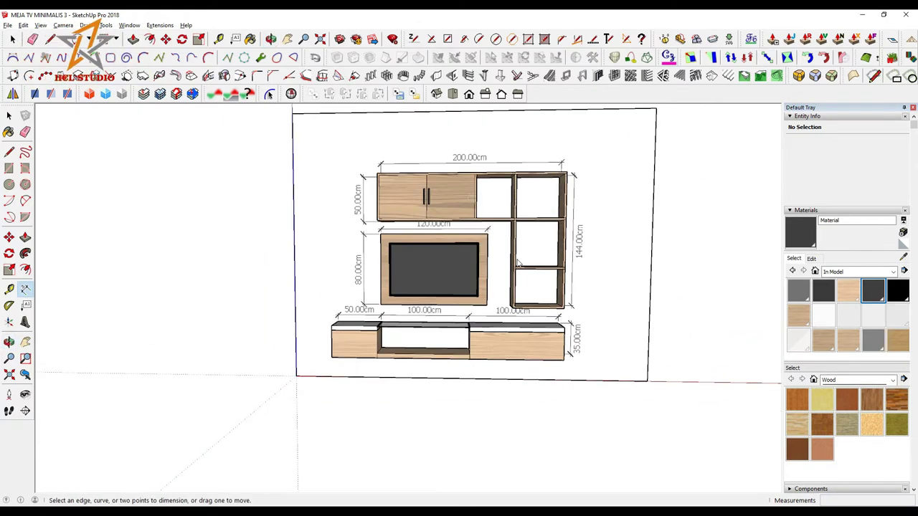
{"action": "middle_click", "coordinate": [667, 254]}
{"action": "middle_click_drag", "start_coordinate": [666, 254], "coordinate": [564, 282]}
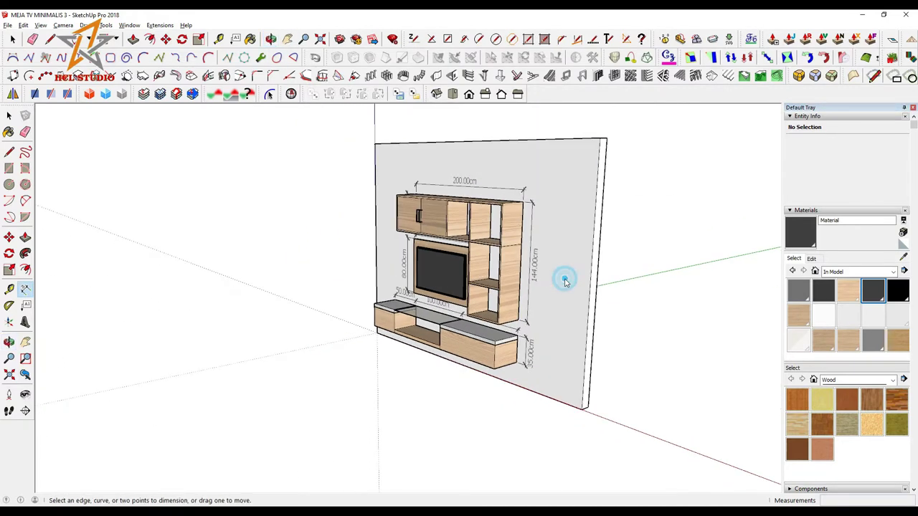
{"action": "right_click", "coordinate": [564, 281]}
{"action": "left_click", "coordinate": [584, 244]}
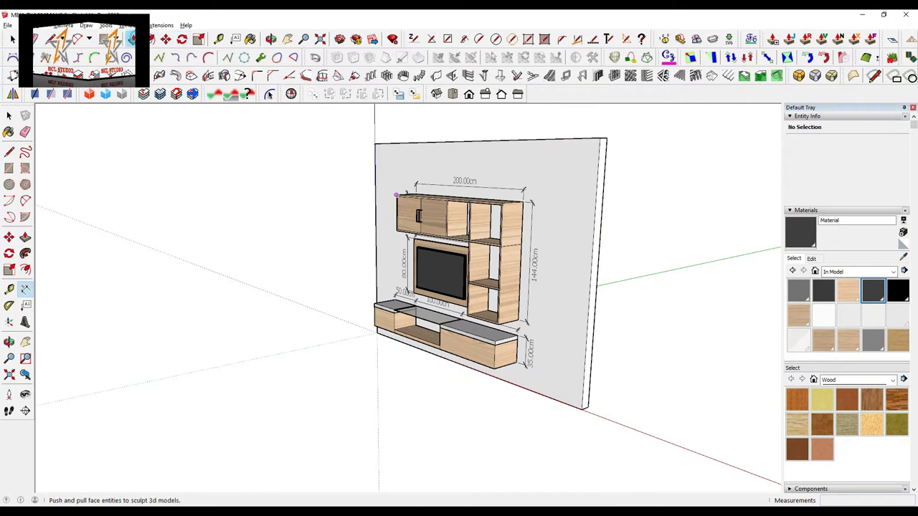
Step: Push the back wall's side face out 400 cm to the right
{"action": "left_click", "coordinate": [133, 38]}
{"action": "left_click", "coordinate": [594, 287]}
{"action": "type", "text": "400"}
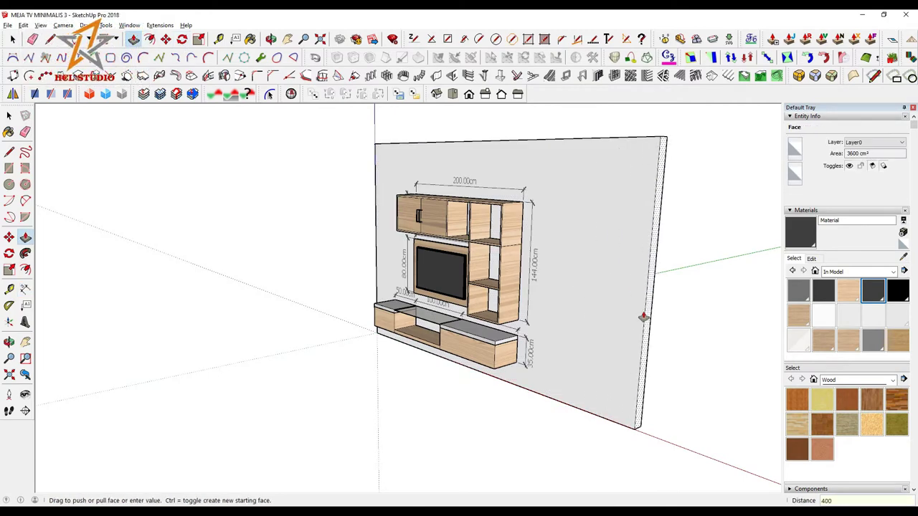
{"action": "key", "text": "Return"}
{"action": "mouse_move", "coordinate": [537, 318]}
{"action": "middle_mouse_down"}
{"action": "mouse_move", "coordinate": [562, 273]}
{"action": "mouse_move", "coordinate": [547, 280]}
{"action": "mouse_move", "coordinate": [604, 241]}
{"action": "mouse_move", "coordinate": [596, 231]}
{"action": "middle_mouse_up"}
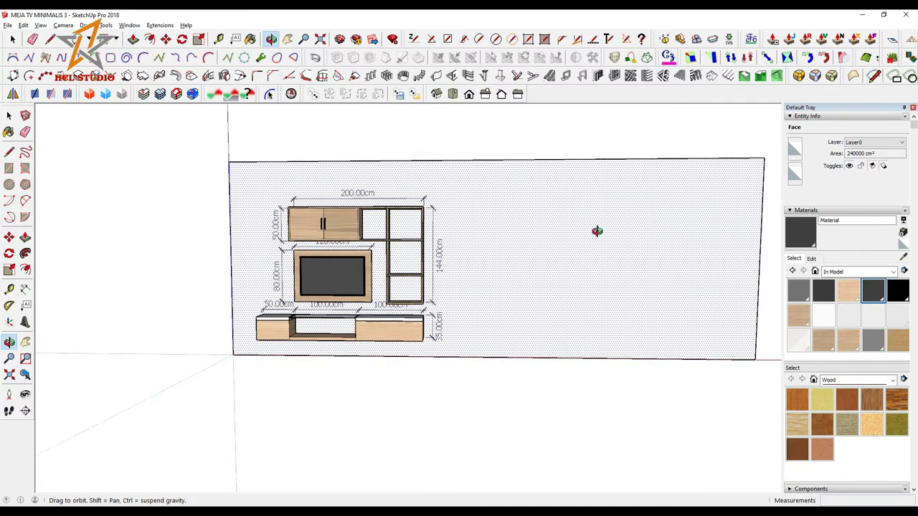
Step: Select the wall and bring up its context menu for grouping
{"action": "left_click", "coordinate": [11, 117]}
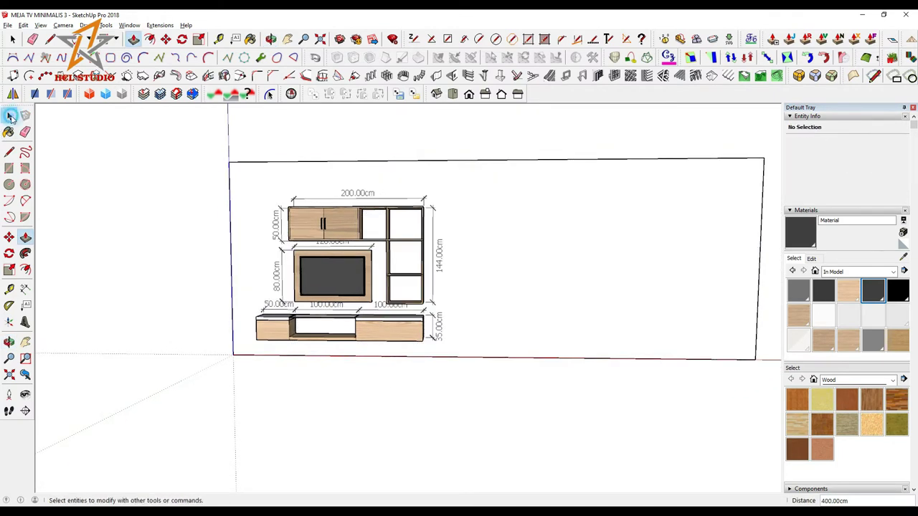
{"action": "scroll", "coordinate": [627, 254], "scroll_direction": "up", "scroll_amount": 2}
{"action": "scroll", "coordinate": [628, 257], "scroll_direction": "up", "scroll_amount": 2}
{"action": "scroll", "coordinate": [696, 231], "scroll_direction": "up", "scroll_amount": 2}
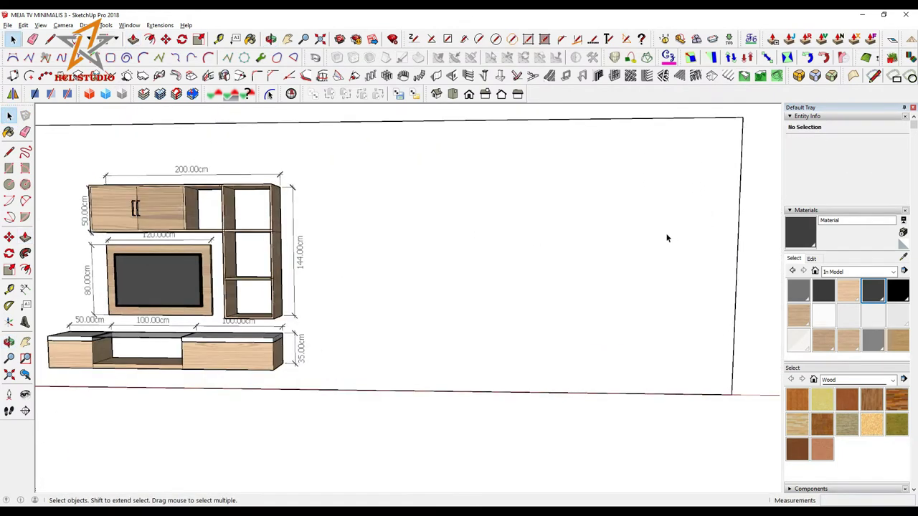
{"action": "left_click", "coordinate": [627, 237]}
{"action": "right_click", "coordinate": [627, 228]}
Step: Group the wall, then add guides 400 cm from its right edge and level with the unit top
{"action": "left_click", "coordinate": [649, 288]}
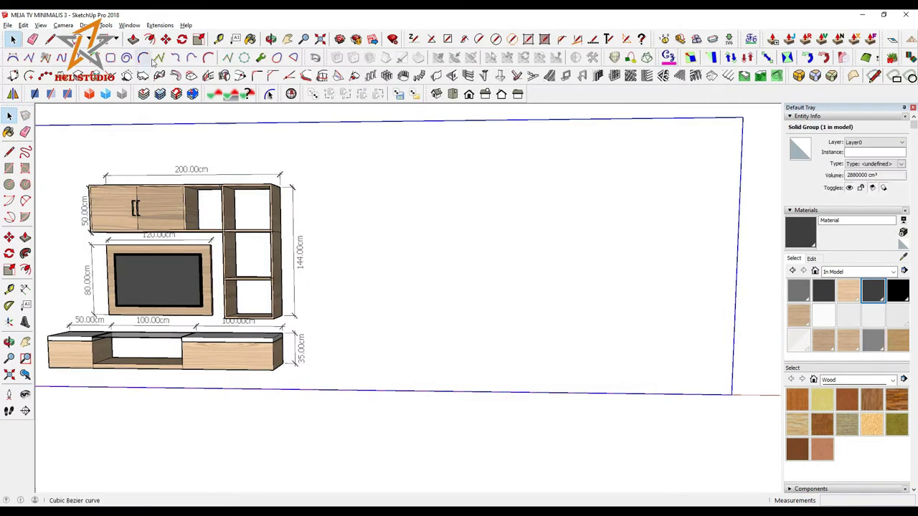
{"action": "left_click", "coordinate": [219, 39]}
{"action": "left_click", "coordinate": [738, 258]}
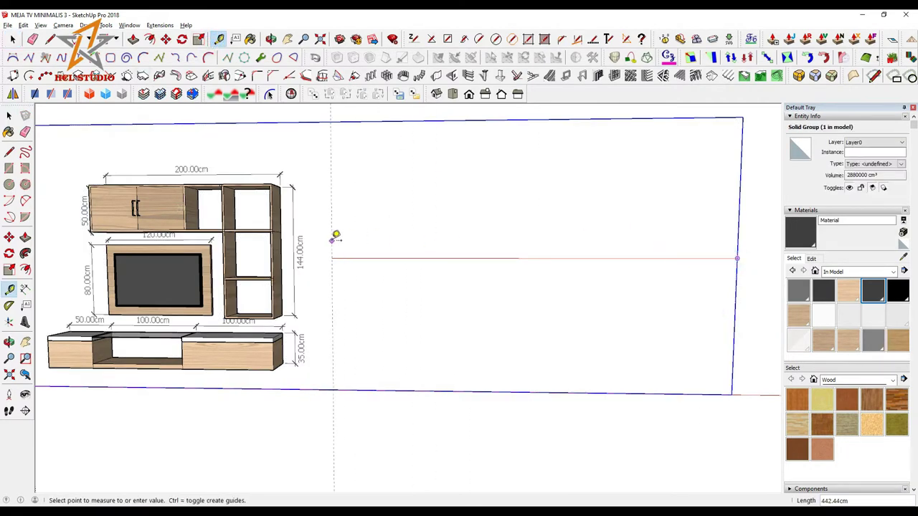
{"action": "key", "text": "Return"}
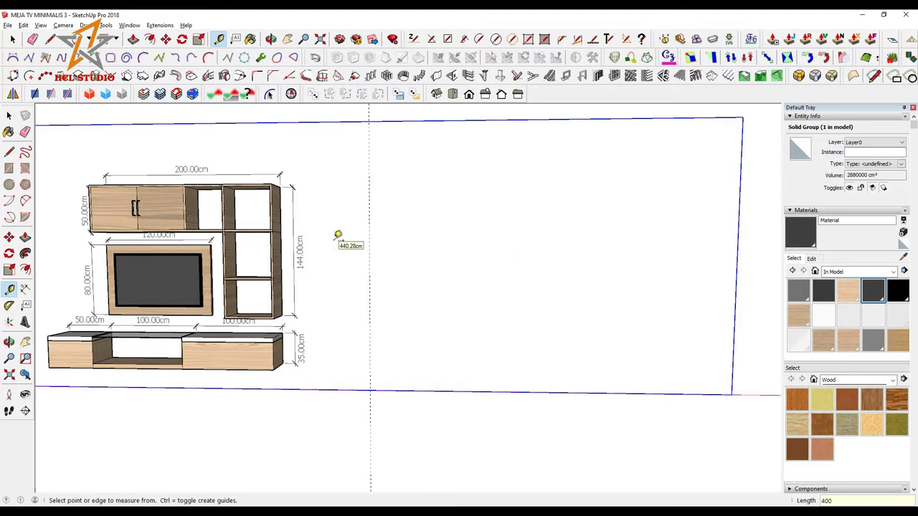
{"action": "left_click", "coordinate": [394, 391]}
{"action": "type", "text": "2"}
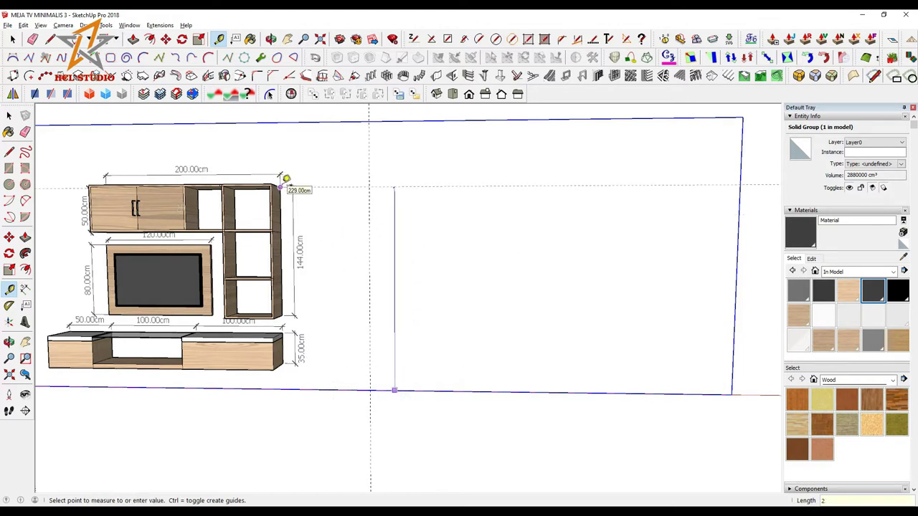
{"action": "left_click", "coordinate": [286, 179]}
Step: Add vertical guides offset 100, 44 and 2 cm to the right
{"action": "scroll", "coordinate": [455, 225], "scroll_direction": "down", "scroll_amount": 1}
{"action": "scroll", "coordinate": [429, 252], "scroll_direction": "up", "scroll_amount": 2}
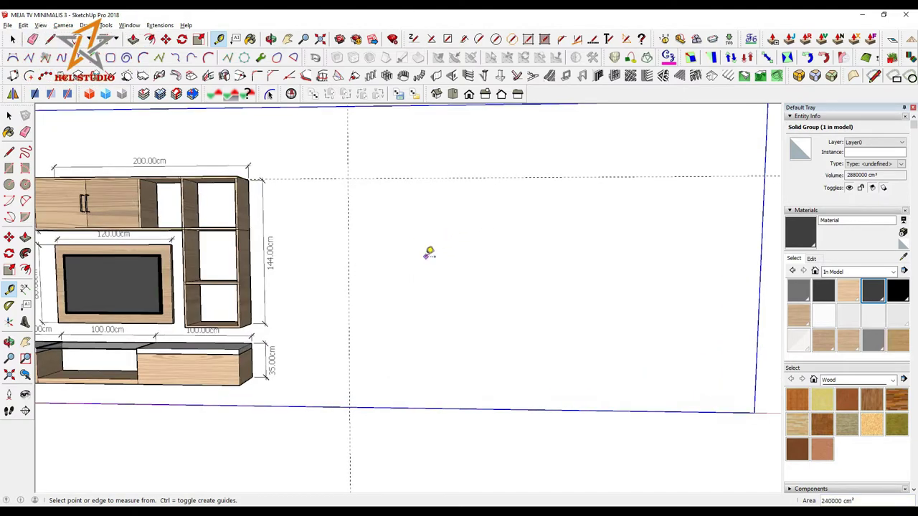
{"action": "left_click", "coordinate": [349, 276]}
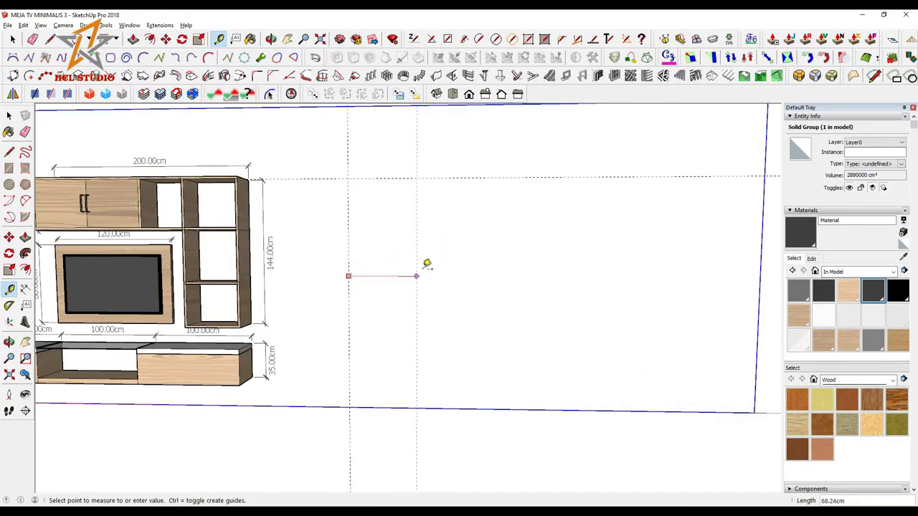
{"action": "type", "text": "0"}
{"action": "key", "text": "Return"}
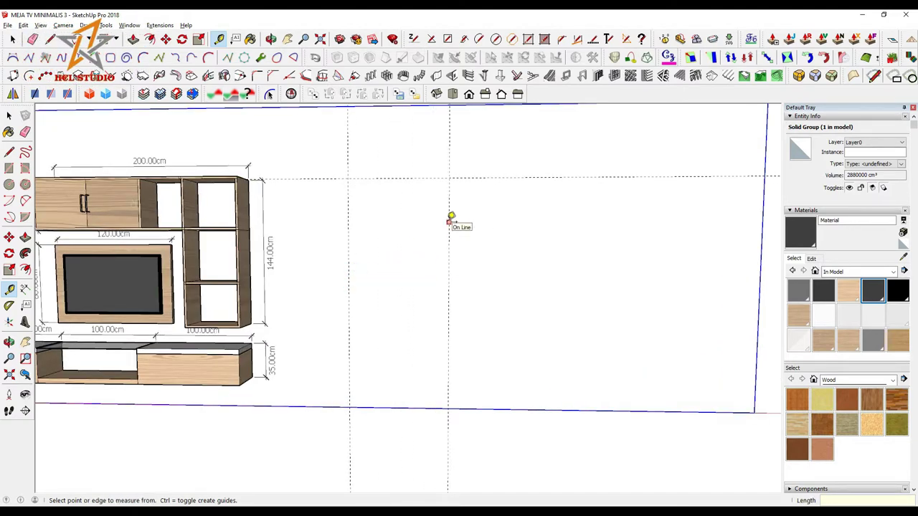
{"action": "left_click", "coordinate": [448, 221]}
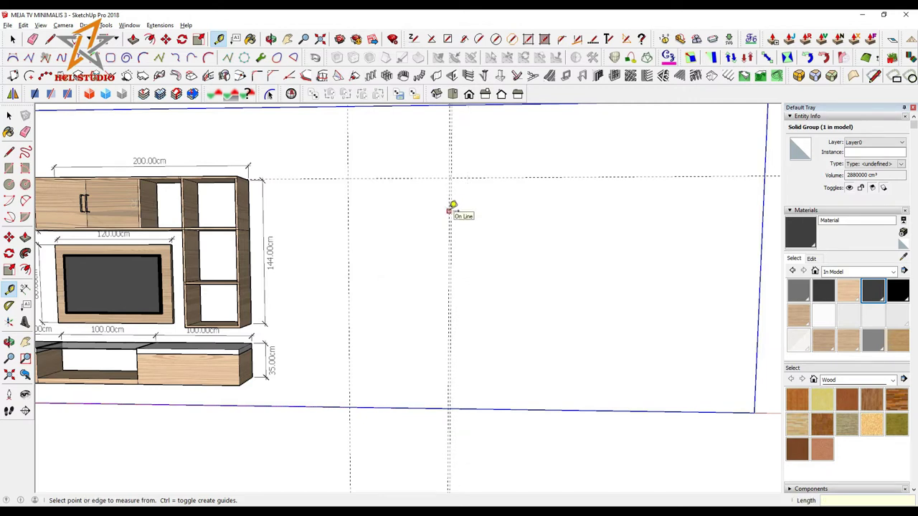
{"action": "left_click", "coordinate": [449, 210]}
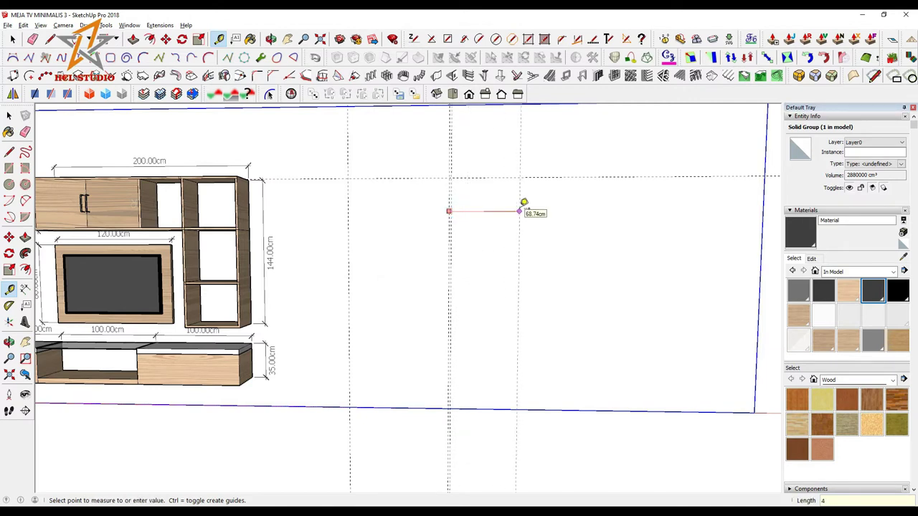
{"action": "type", "text": "4"}
{"action": "key", "text": "Return"}
{"action": "left_click", "coordinate": [493, 218]}
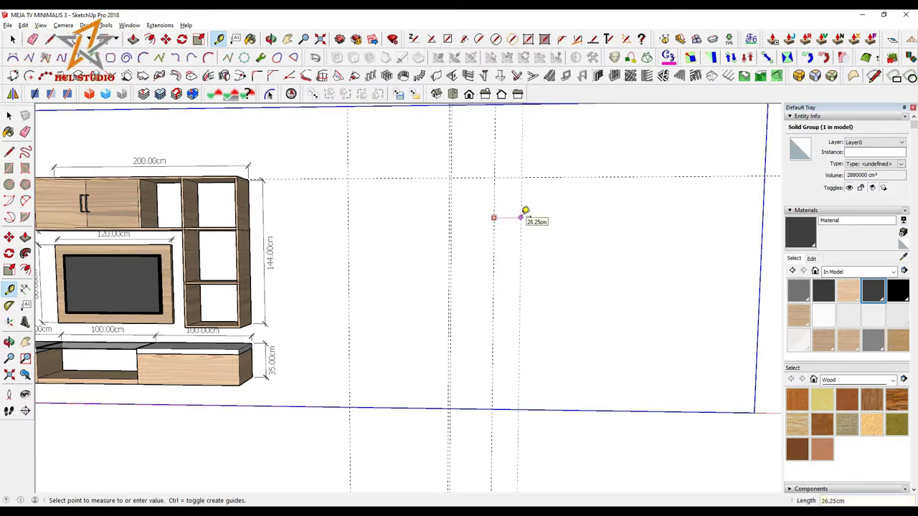
{"action": "type", "text": "2"}
{"action": "key", "text": "Return"}
Step: Place another vertical guide and a horizontal guide below the top
{"action": "left_click", "coordinate": [494, 206]}
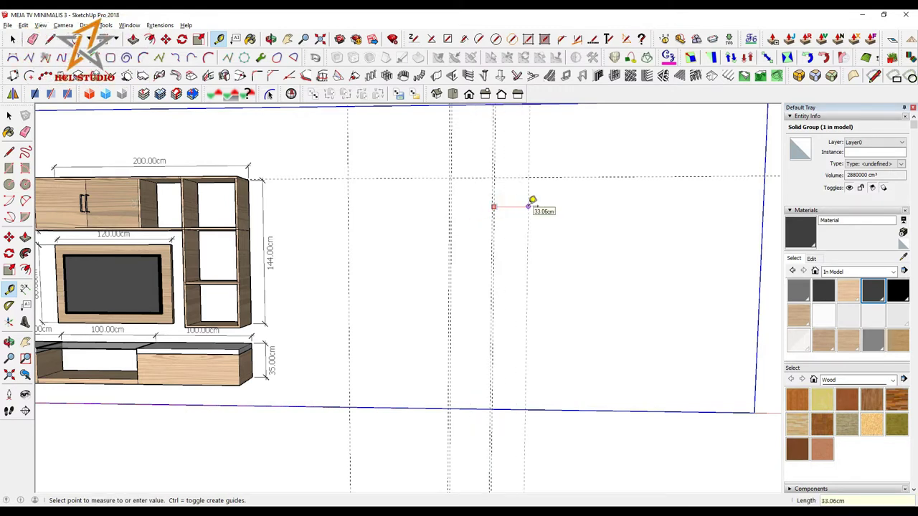
{"action": "left_click", "coordinate": [536, 225]}
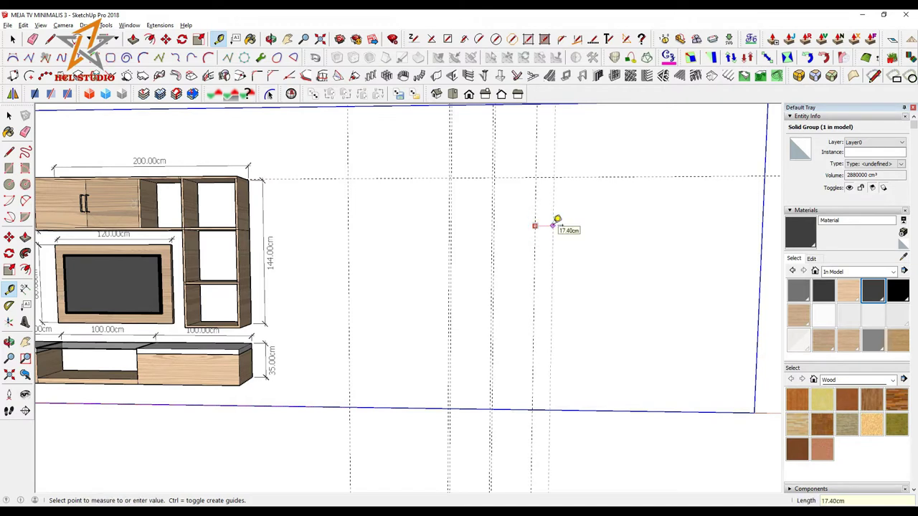
{"action": "left_click", "coordinate": [538, 225]}
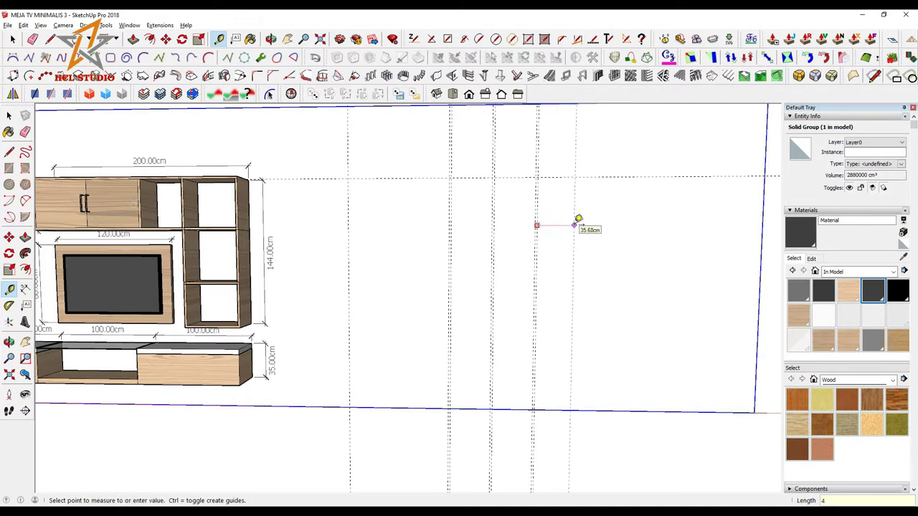
{"action": "left_click", "coordinate": [578, 218]}
{"action": "left_click", "coordinate": [578, 214]}
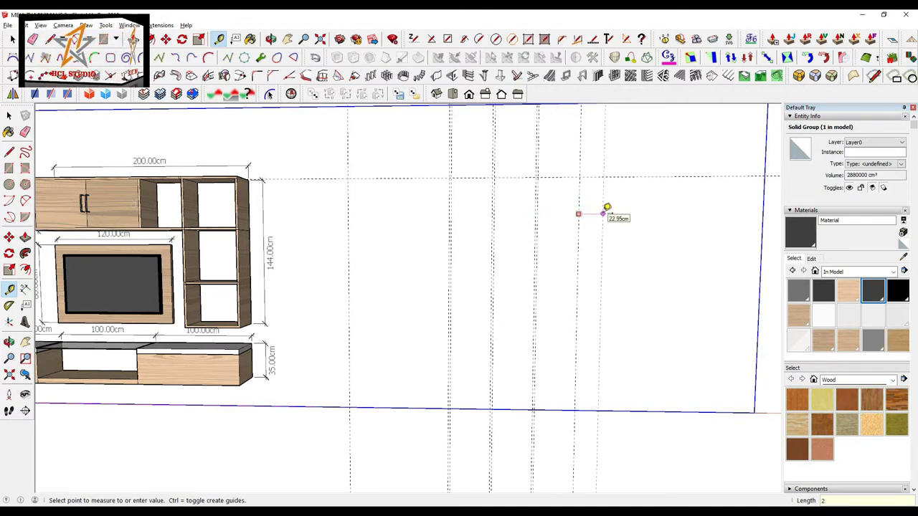
{"action": "left_click", "coordinate": [606, 208]}
Step: Add a 30 cm guide line offset from the top guide
{"action": "left_click", "coordinate": [555, 177]}
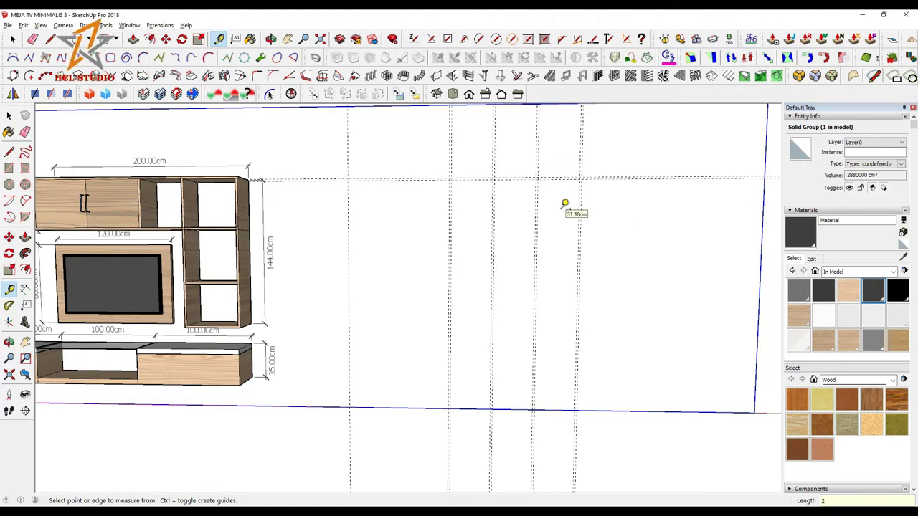
{"action": "left_click", "coordinate": [552, 179]}
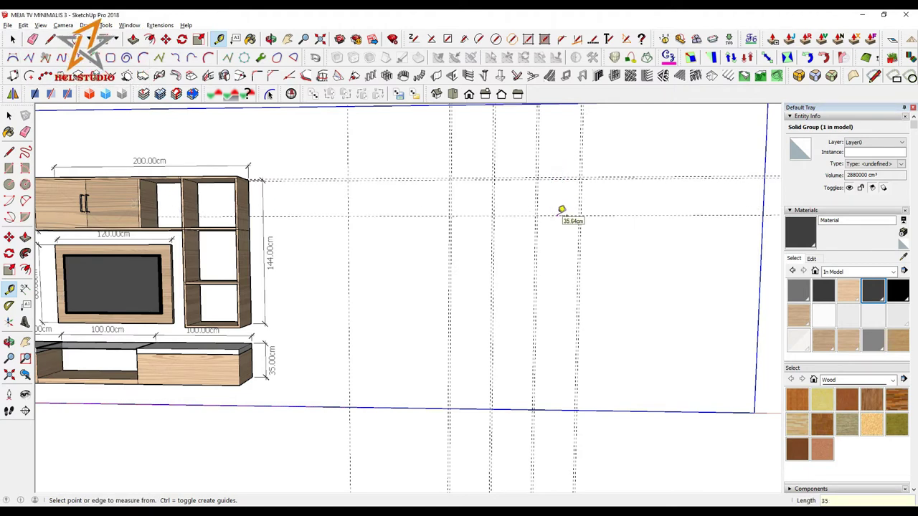
{"action": "left_click", "coordinate": [543, 215]}
{"action": "scroll", "coordinate": [549, 230], "scroll_direction": "down", "scroll_amount": 3}
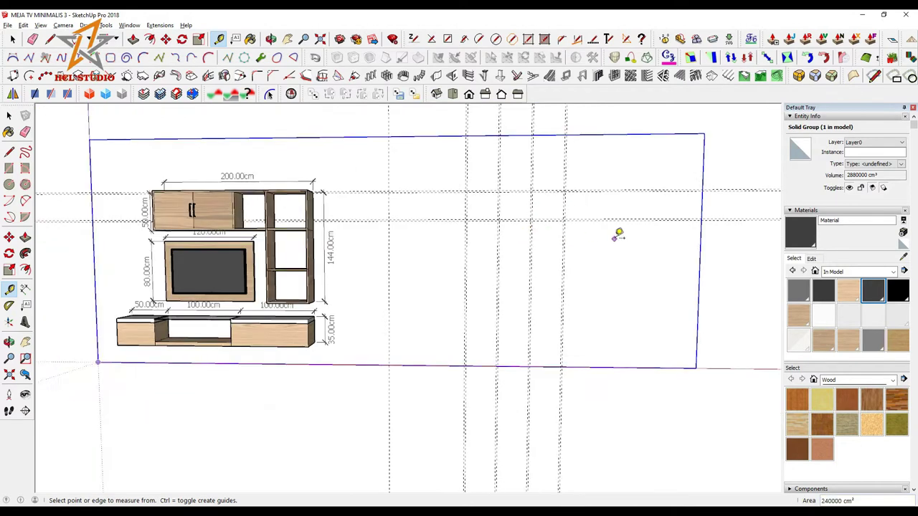
{"action": "scroll", "coordinate": [617, 236], "scroll_direction": "up", "scroll_amount": 3}
{"action": "scroll", "coordinate": [606, 222], "scroll_direction": "up", "scroll_amount": 3}
{"action": "left_click", "coordinate": [540, 205]}
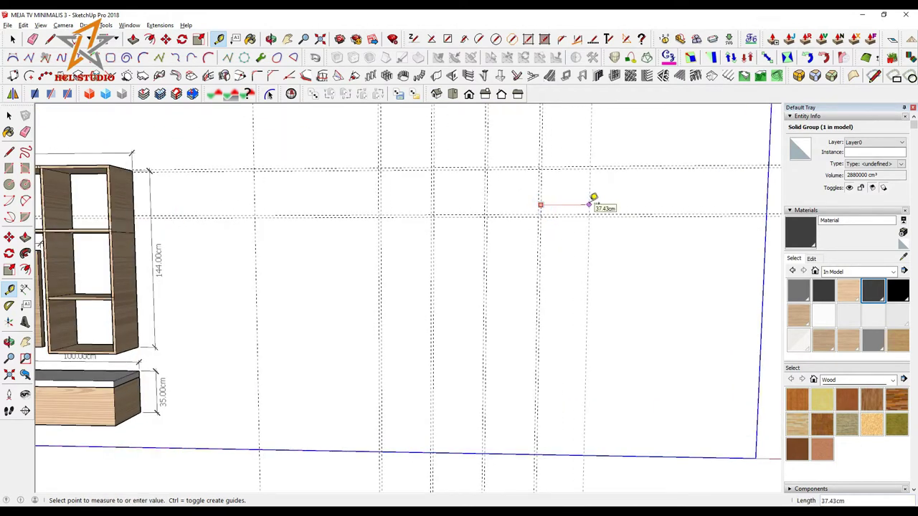
{"action": "key", "text": "Return"}
Step: Place more guides, including one 150 cm below the top guide
{"action": "left_click", "coordinate": [579, 204]}
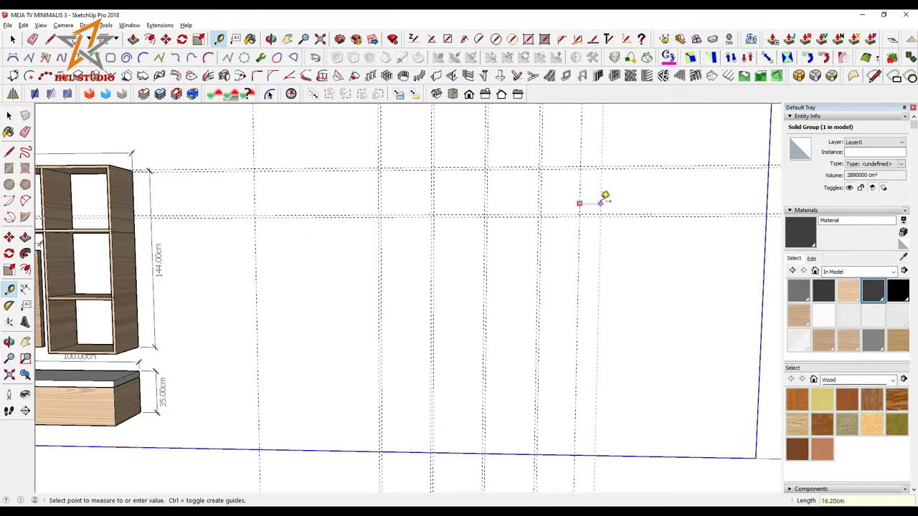
{"action": "left_click", "coordinate": [618, 201]}
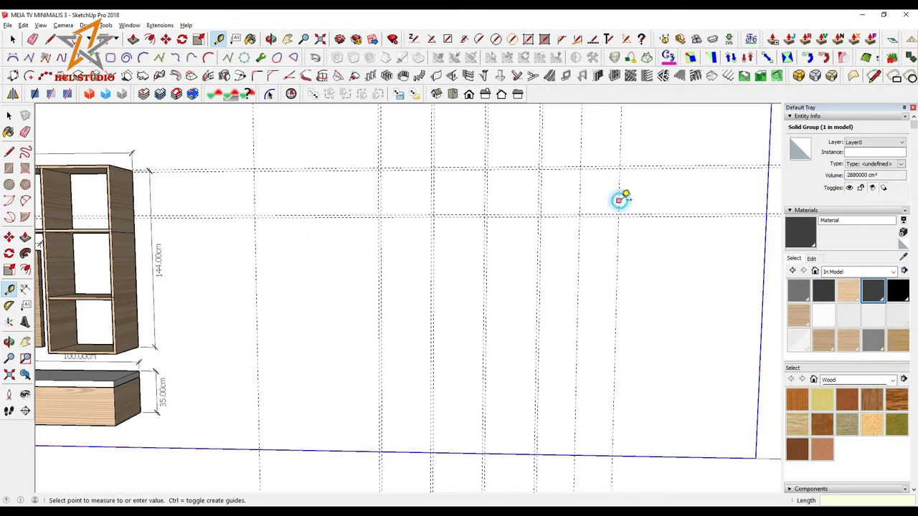
{"action": "scroll", "coordinate": [653, 215], "scroll_direction": "down", "scroll_amount": 2}
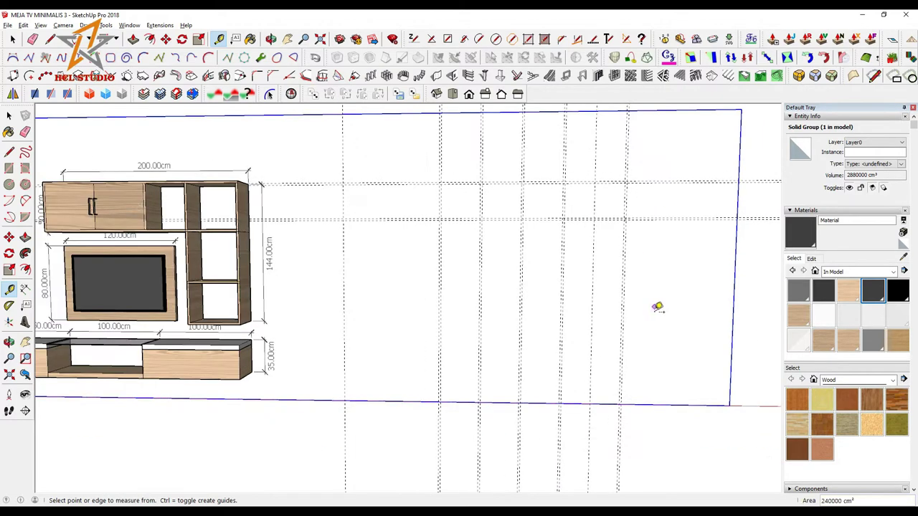
{"action": "left_click", "coordinate": [634, 404]}
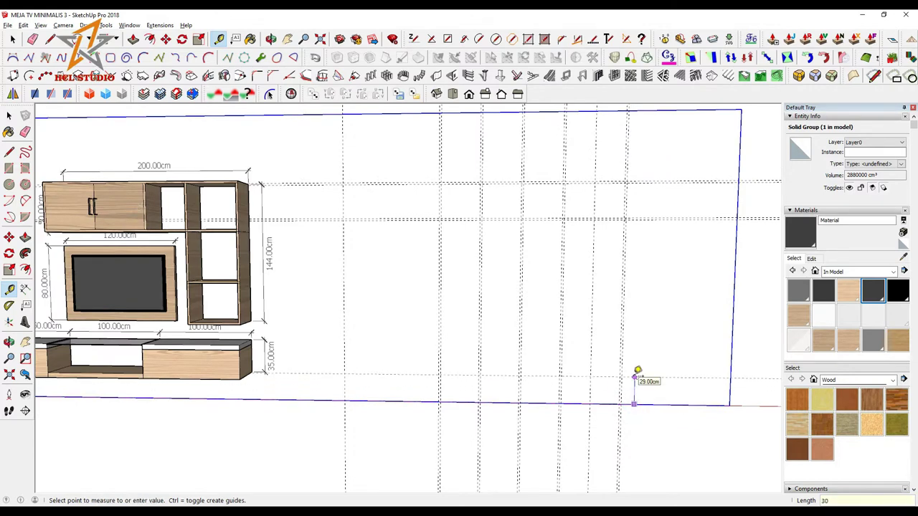
{"action": "scroll", "coordinate": [638, 370], "scroll_direction": "up", "scroll_amount": 1}
{"action": "scroll", "coordinate": [635, 365], "scroll_direction": "up", "scroll_amount": 1}
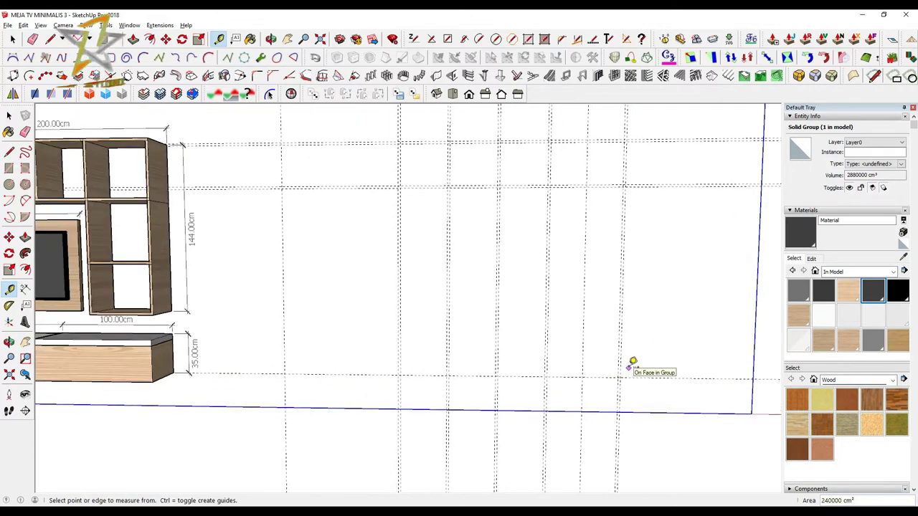
{"action": "left_click", "coordinate": [602, 140]}
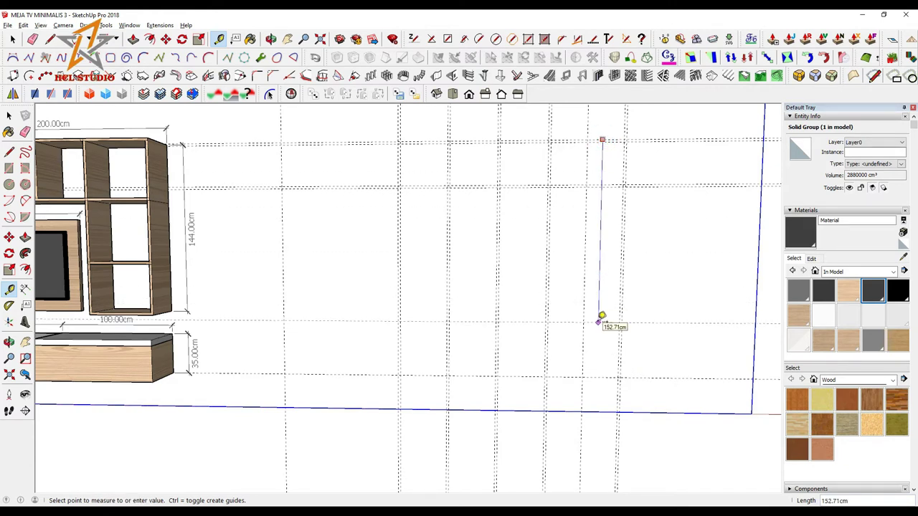
{"action": "key", "text": "Return"}
Step: Draw an upright rectangle on the guides and extrude it 35 cm deep
{"action": "key", "text": "r"}
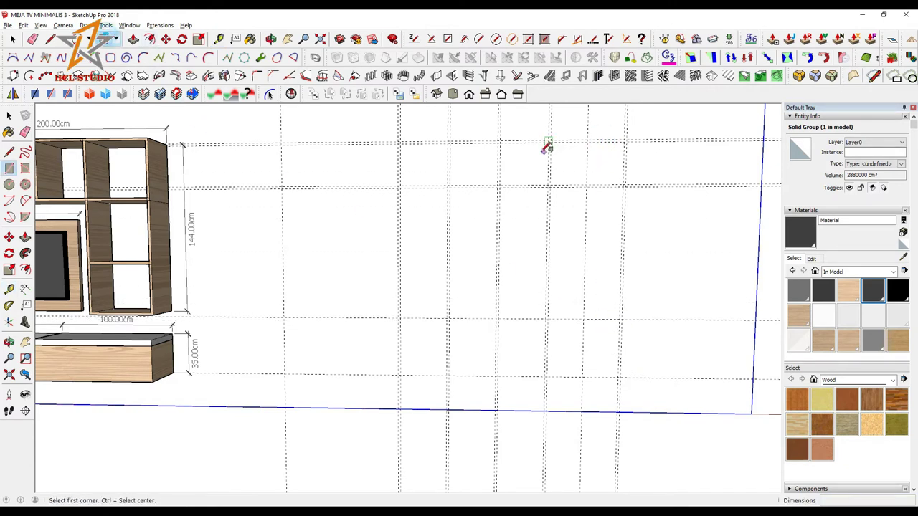
{"action": "left_click", "coordinate": [549, 140]}
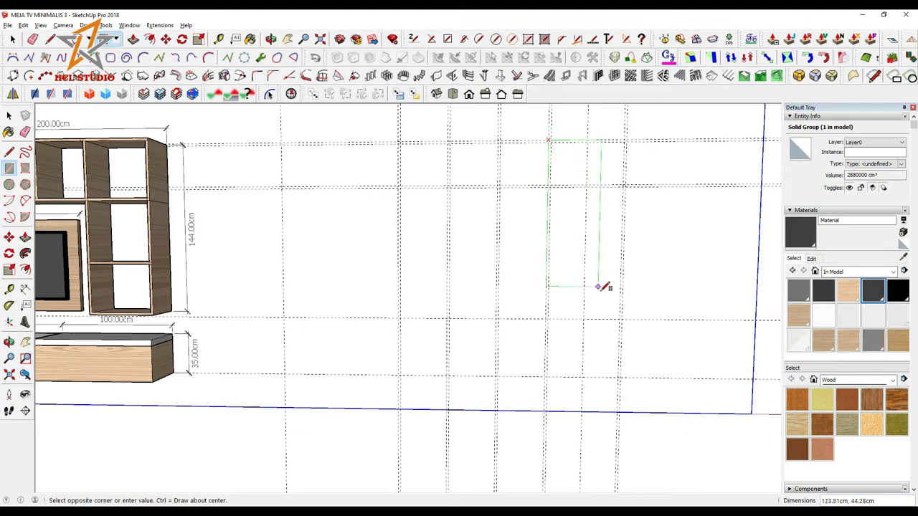
{"action": "left_click", "coordinate": [623, 319]}
{"action": "left_click", "coordinate": [132, 39]}
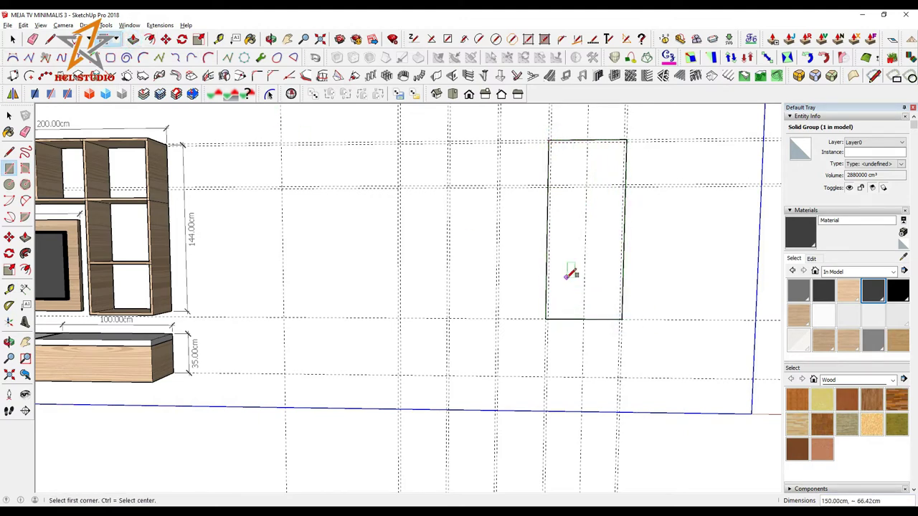
{"action": "mouse_move", "coordinate": [574, 266]}
{"action": "middle_mouse_down"}
{"action": "mouse_move", "coordinate": [481, 349]}
{"action": "mouse_move", "coordinate": [555, 256]}
{"action": "middle_mouse_up"}
{"action": "left_click_drag", "start_coordinate": [556, 256], "coordinate": [528, 248]}
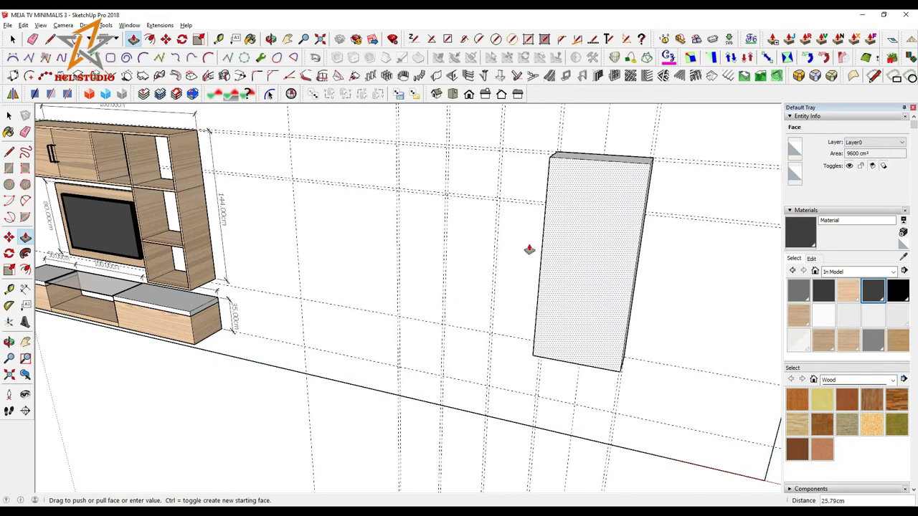
{"action": "type", "text": "35"}
{"action": "key", "text": "Return"}
{"action": "middle_click_drag", "start_coordinate": [528, 243], "coordinate": [502, 215]}
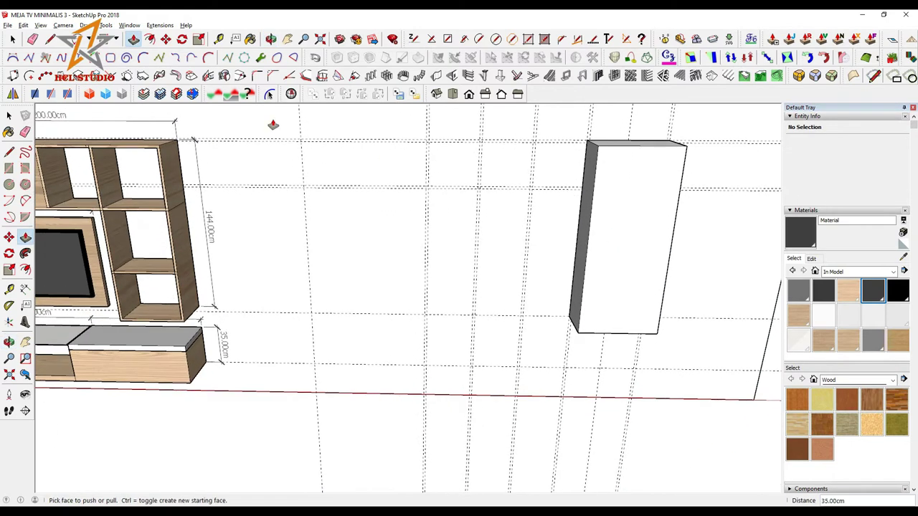
Step: Draw the top slab rectangle and extrude it to the upright box's depth
{"action": "left_click", "coordinate": [102, 40]}
{"action": "scroll", "coordinate": [435, 137], "scroll_direction": "up", "scroll_amount": 2}
{"action": "left_click", "coordinate": [425, 139]}
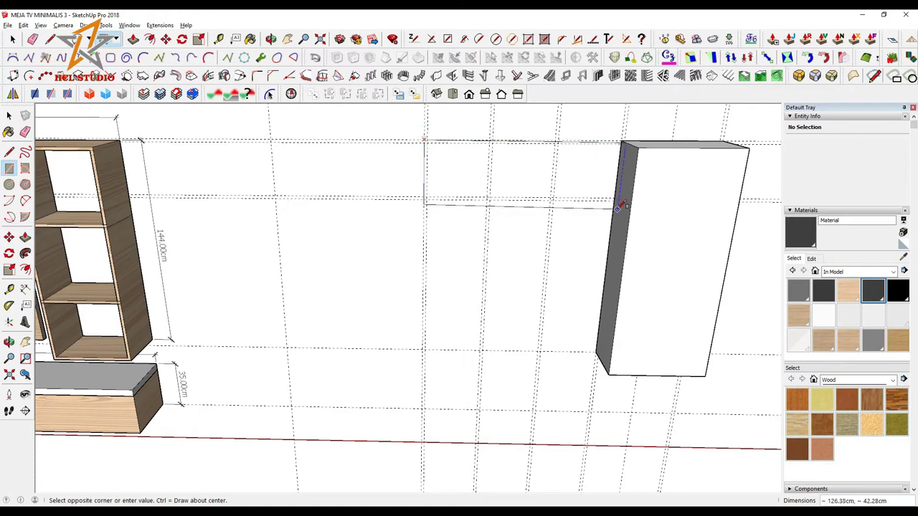
{"action": "left_click", "coordinate": [613, 200]}
{"action": "key", "text": "p"}
{"action": "left_click", "coordinate": [603, 150]}
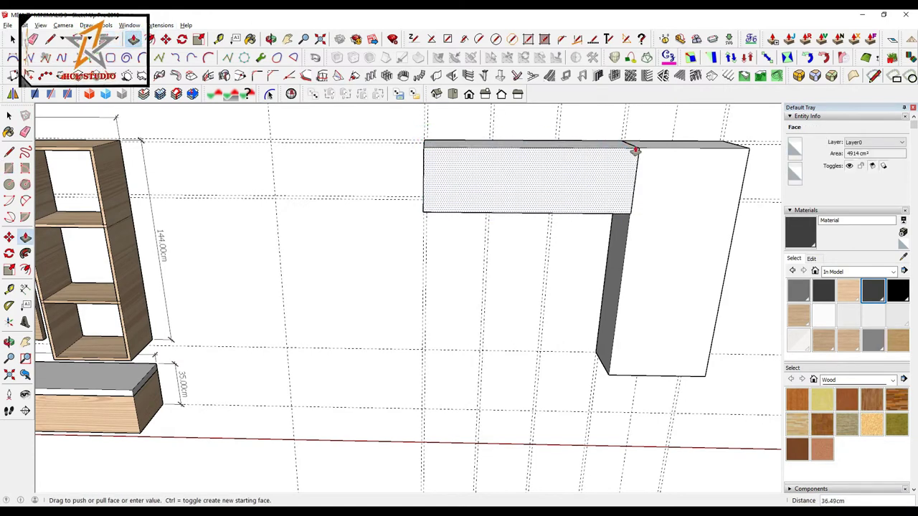
{"action": "left_click", "coordinate": [637, 148]}
Step: Erase the slab–upright seam and start a 2 cm inner offset on the L face
{"action": "key", "text": "e"}
{"action": "left_click", "coordinate": [634, 188]}
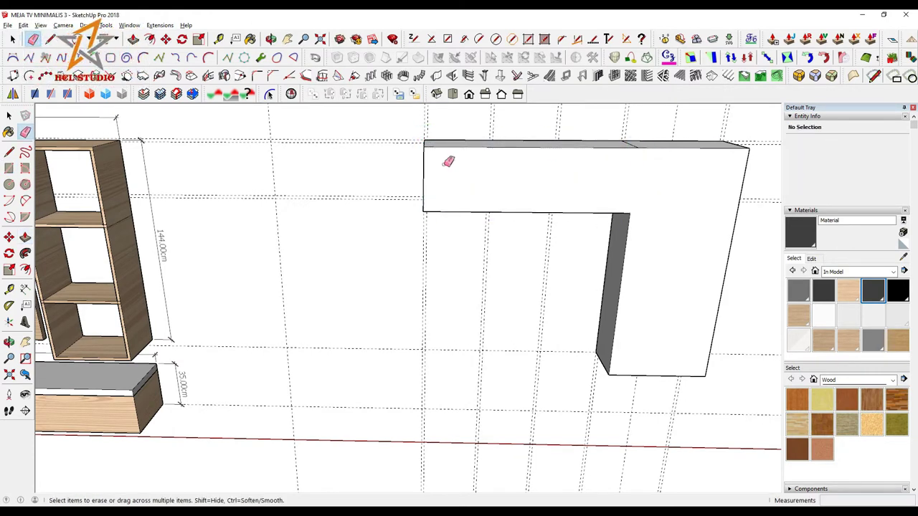
{"action": "key", "text": "f"}
{"action": "left_click", "coordinate": [445, 147]}
Step: Confirm the 2 cm inner border and place the first compartment divider guides
{"action": "type", "text": "2"}
{"action": "key", "text": "Return"}
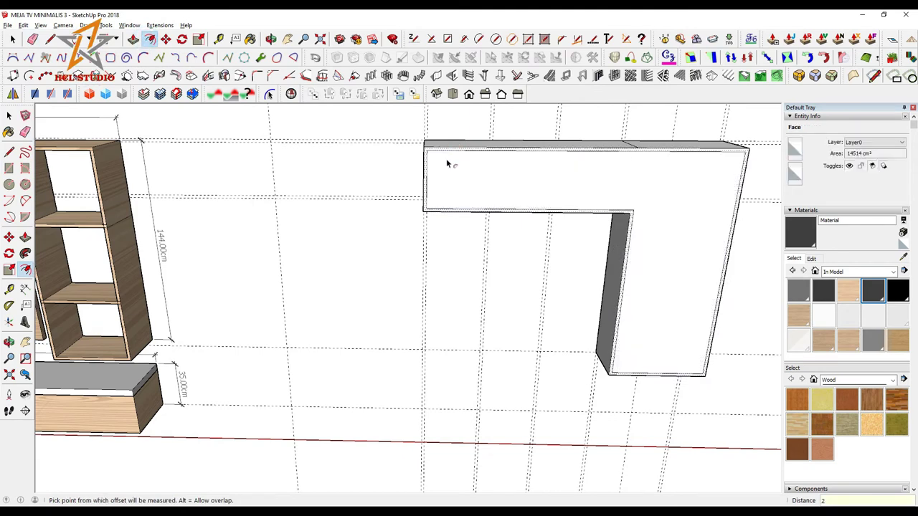
{"action": "key", "text": "t"}
{"action": "left_click", "coordinate": [426, 168]}
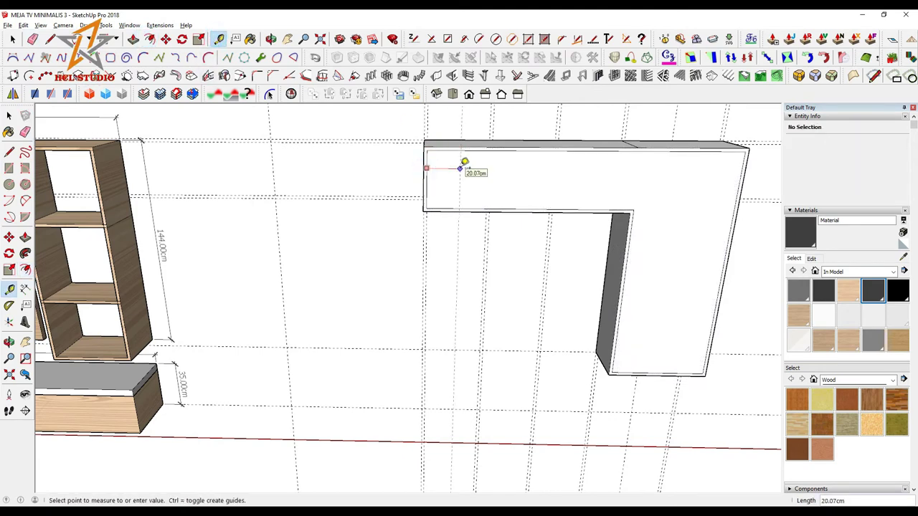
{"action": "left_click", "coordinate": [492, 179]}
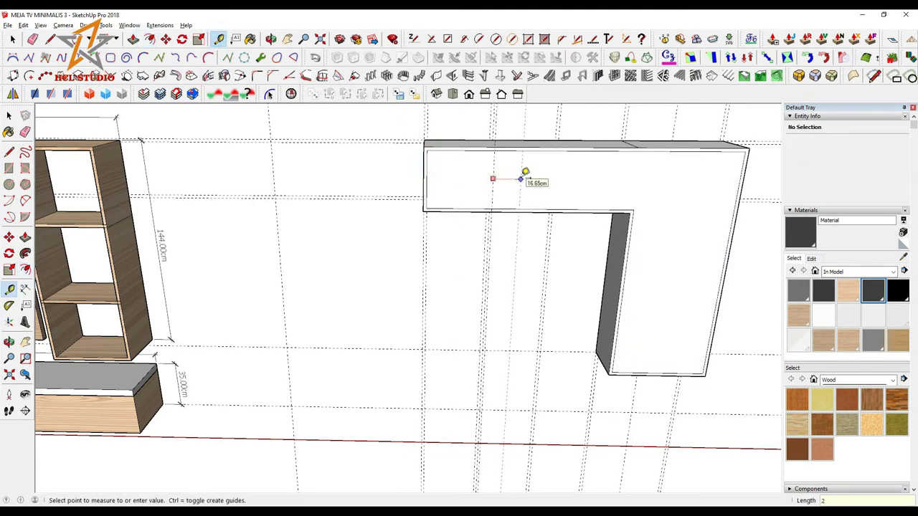
{"action": "left_click", "coordinate": [525, 172]}
{"action": "scroll", "coordinate": [502, 180], "scroll_direction": "down", "scroll_amount": 3}
{"action": "scroll", "coordinate": [602, 174], "scroll_direction": "up", "scroll_amount": 4}
Step: Place further divider guides across the top section and near the inner corner
{"action": "left_click", "coordinate": [405, 198]}
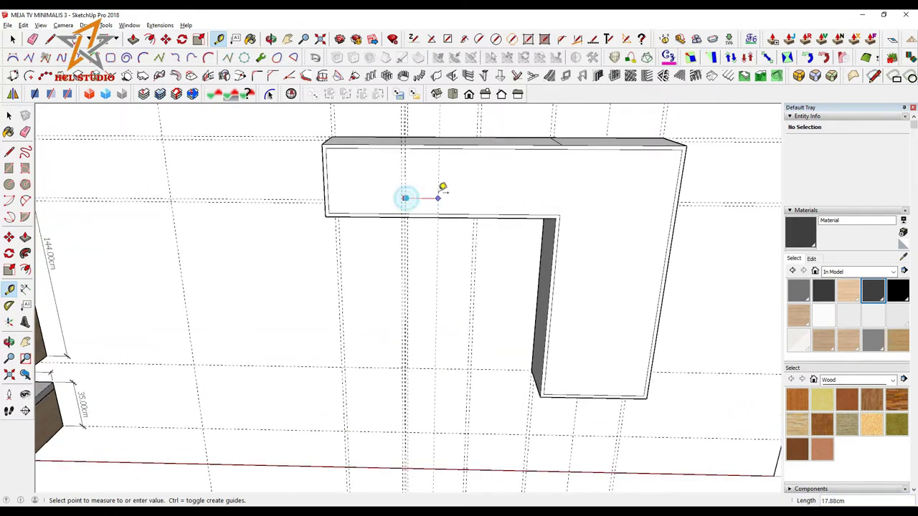
{"action": "left_click", "coordinate": [442, 186]}
{"action": "scroll", "coordinate": [463, 185], "scroll_direction": "up", "scroll_amount": 2}
{"action": "left_click", "coordinate": [471, 188]}
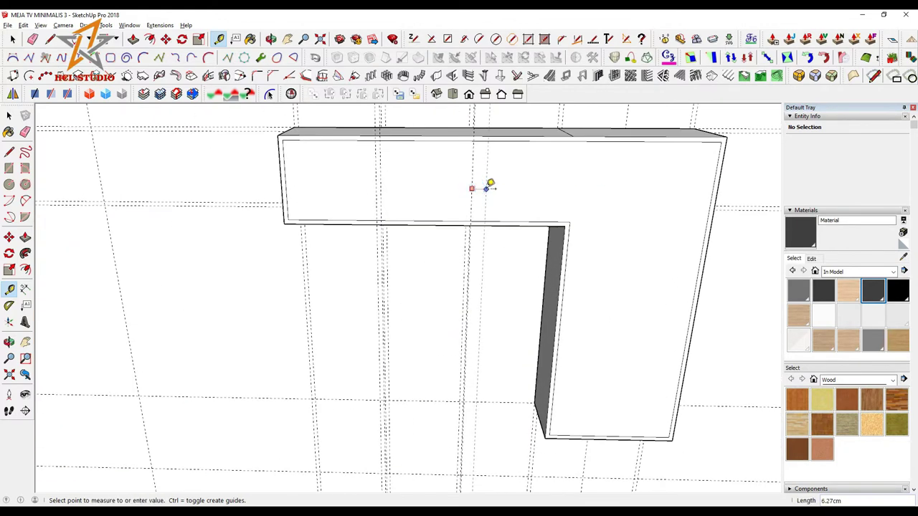
{"action": "left_click", "coordinate": [490, 184]}
{"action": "left_click", "coordinate": [471, 197]}
{"action": "type", "text": "2"}
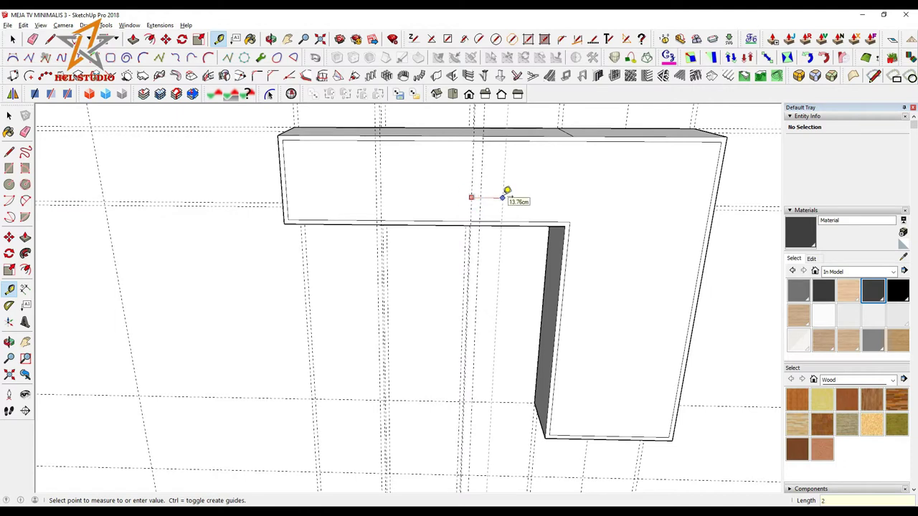
{"action": "left_click", "coordinate": [475, 200]}
{"action": "left_click", "coordinate": [567, 211]}
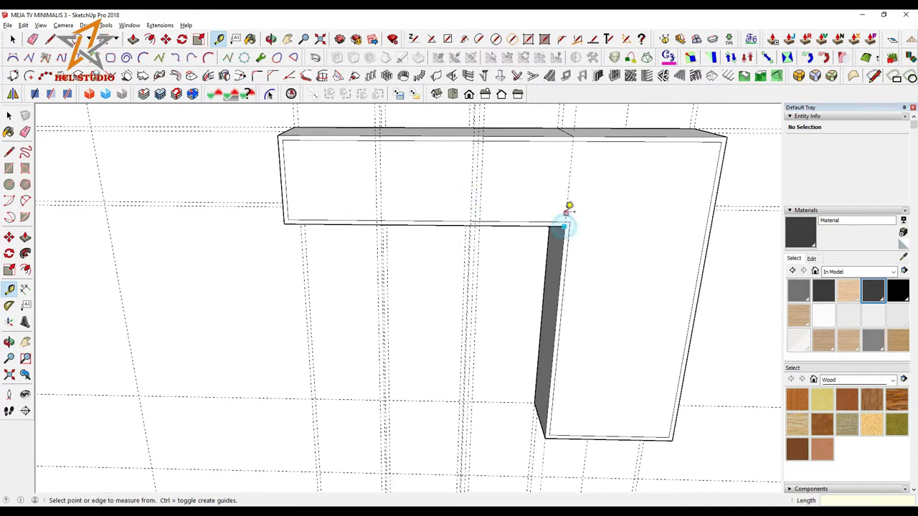
{"action": "left_click", "coordinate": [566, 209]}
Step: Draw two thin divider strips along the guides, splitting the top into three compartments
{"action": "key", "text": "r"}
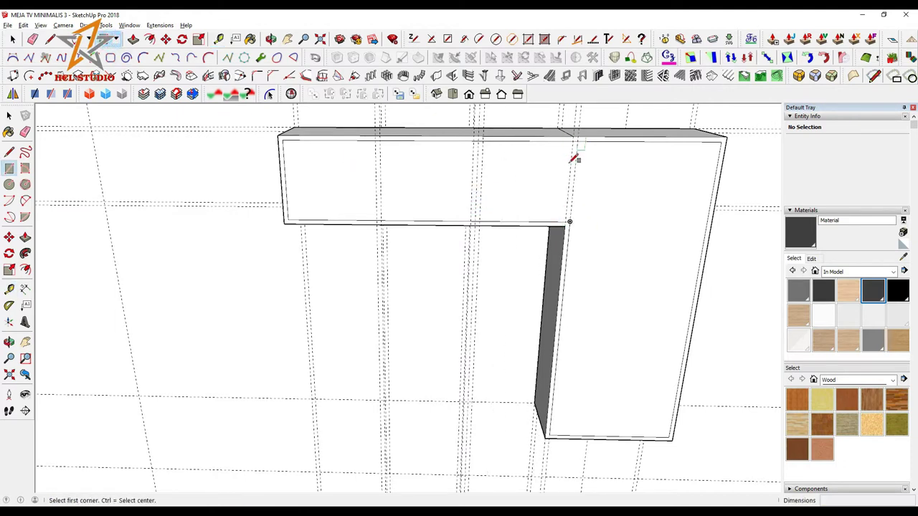
{"action": "left_click", "coordinate": [572, 141]}
{"action": "scroll", "coordinate": [496, 148], "scroll_direction": "down", "scroll_amount": 1}
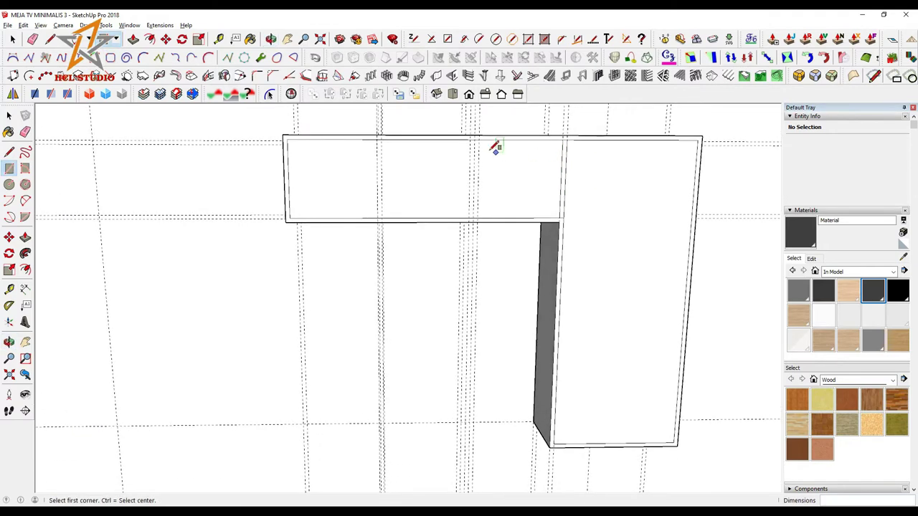
{"action": "scroll", "coordinate": [471, 137], "scroll_direction": "up", "scroll_amount": 3}
{"action": "left_click", "coordinate": [472, 244]}
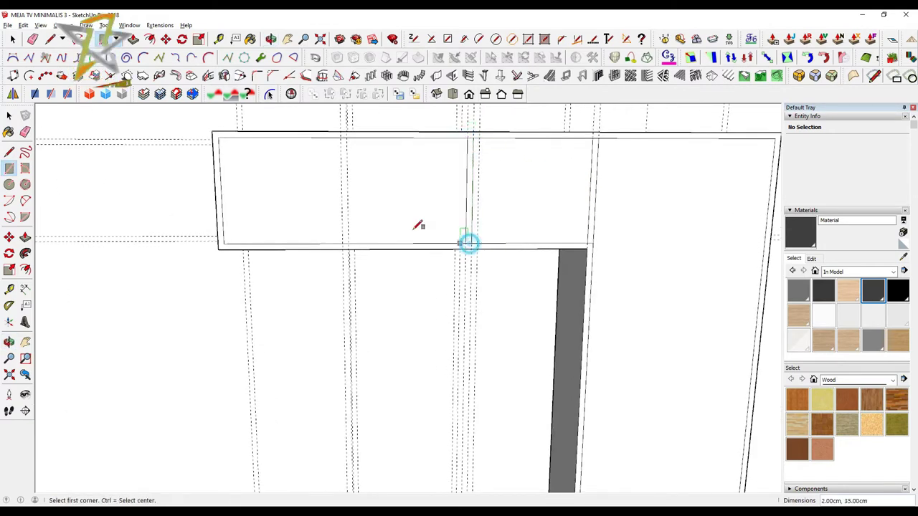
{"action": "left_click", "coordinate": [344, 135]}
{"action": "left_click", "coordinate": [348, 244]}
{"action": "scroll", "coordinate": [430, 208], "scroll_direction": "down", "scroll_amount": 3}
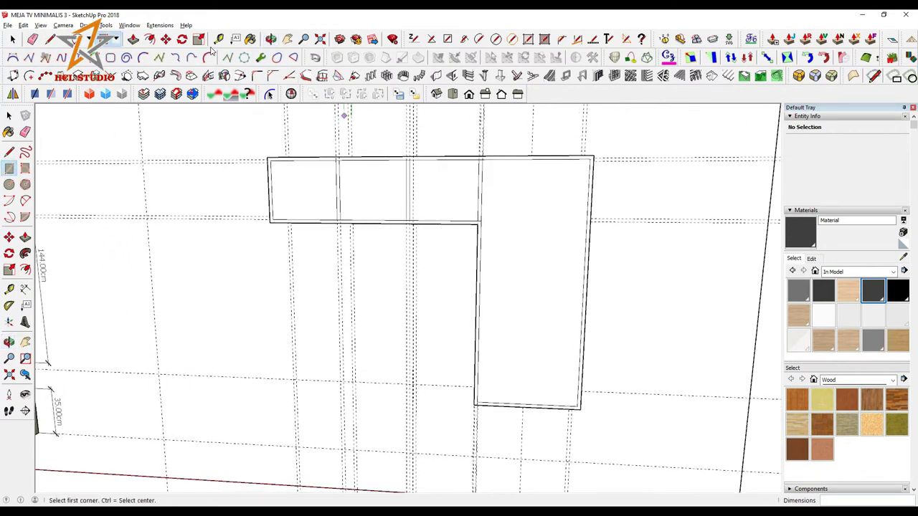
Step: Add a 60 cm guide and draw a divider strip splitting the upright in two
{"action": "key", "text": "t"}
{"action": "left_click", "coordinate": [480, 210]}
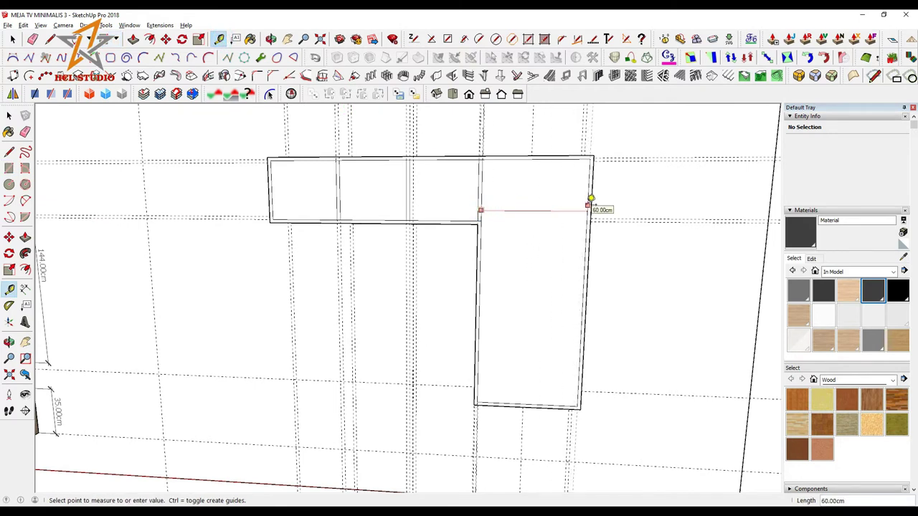
{"action": "key", "text": "Return"}
{"action": "key", "text": "r"}
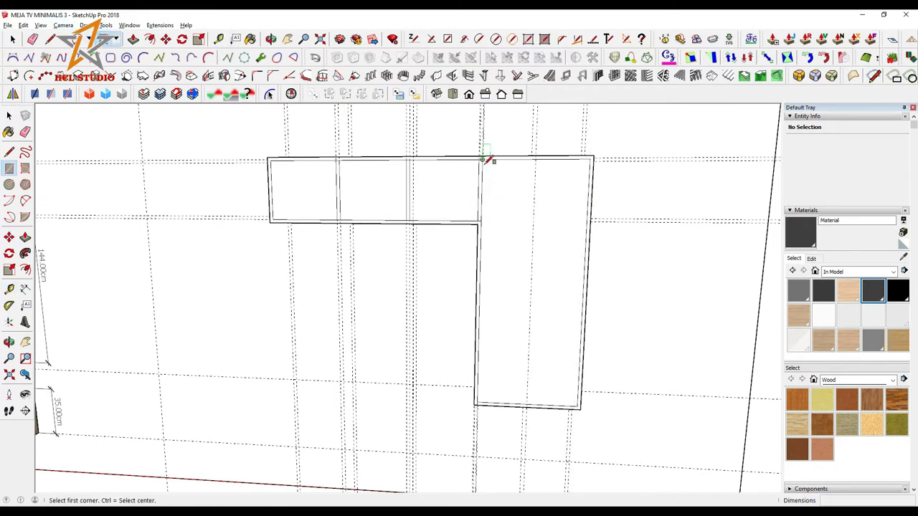
{"action": "left_click", "coordinate": [483, 163]}
{"action": "left_click", "coordinate": [526, 400]}
{"action": "mouse_move", "coordinate": [526, 401]}
{"action": "middle_mouse_down"}
{"action": "mouse_move", "coordinate": [576, 293]}
{"action": "mouse_move", "coordinate": [489, 247]}
{"action": "mouse_move", "coordinate": [444, 237]}
{"action": "middle_mouse_up"}
{"action": "left_click", "coordinate": [23, 25]}
Step: Delete all guides, then place a new guide 2 cm from the cabinet edge
{"action": "left_click", "coordinate": [57, 113]}
{"action": "key", "text": "r"}
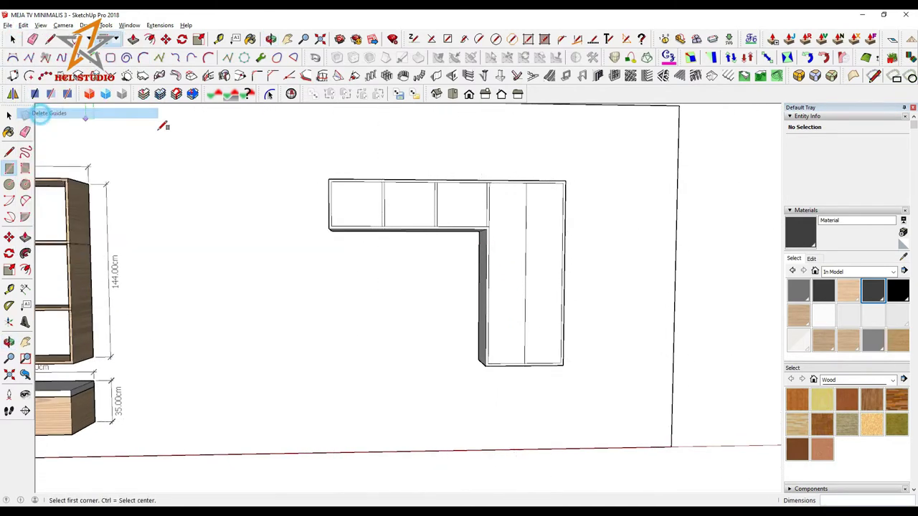
{"action": "scroll", "coordinate": [388, 256], "scroll_direction": "down", "scroll_amount": 1}
{"action": "scroll", "coordinate": [387, 256], "scroll_direction": "up", "scroll_amount": 1}
{"action": "key", "text": "t"}
{"action": "scroll", "coordinate": [435, 251], "scroll_direction": "up", "scroll_amount": 3}
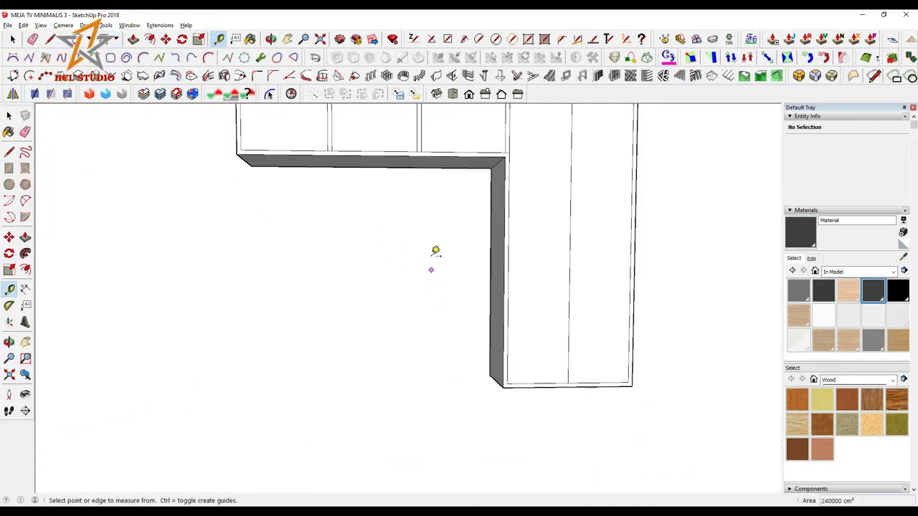
{"action": "left_click", "coordinate": [491, 213]}
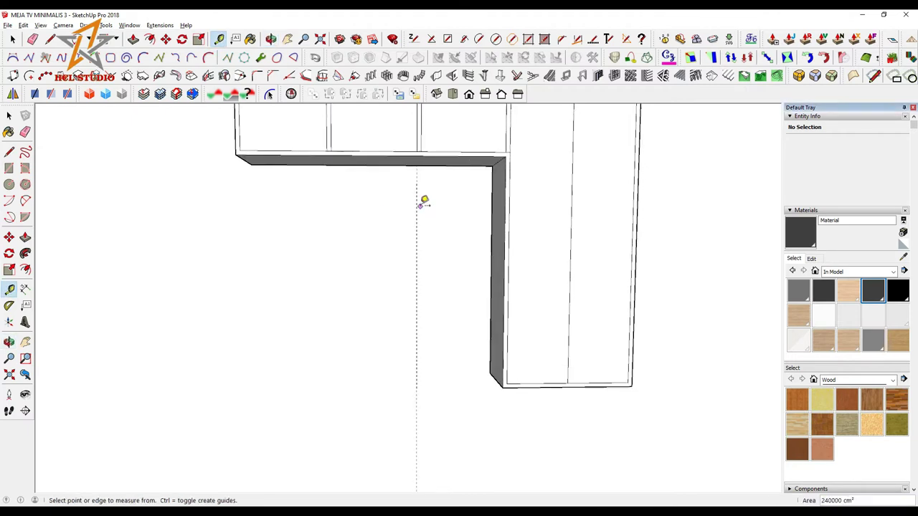
{"action": "left_click", "coordinate": [415, 205]}
{"action": "type", "text": "2"}
{"action": "key", "text": "Return"}
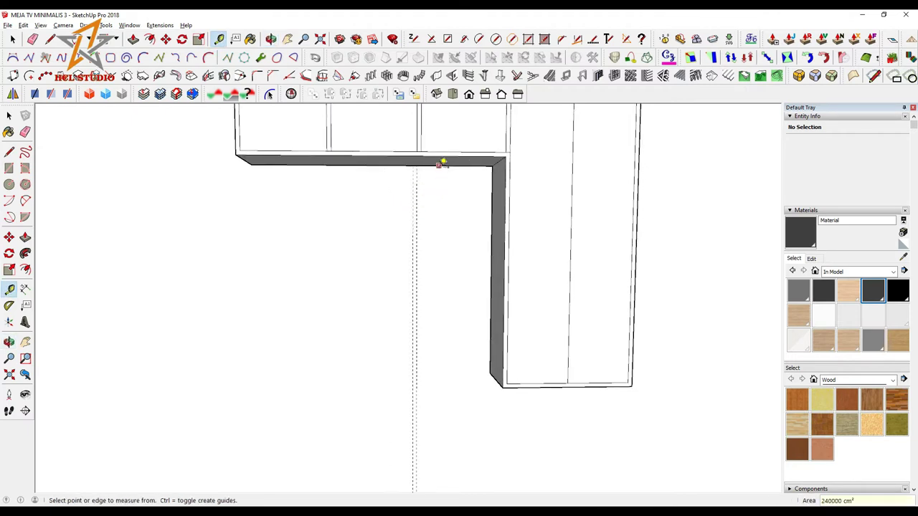
Step: Add guides 40 cm and 60 cm below the top shelf plus a 49 cm guide
{"action": "left_click", "coordinate": [438, 165]}
{"action": "type", "text": "40"}
{"action": "key", "text": "Return"}
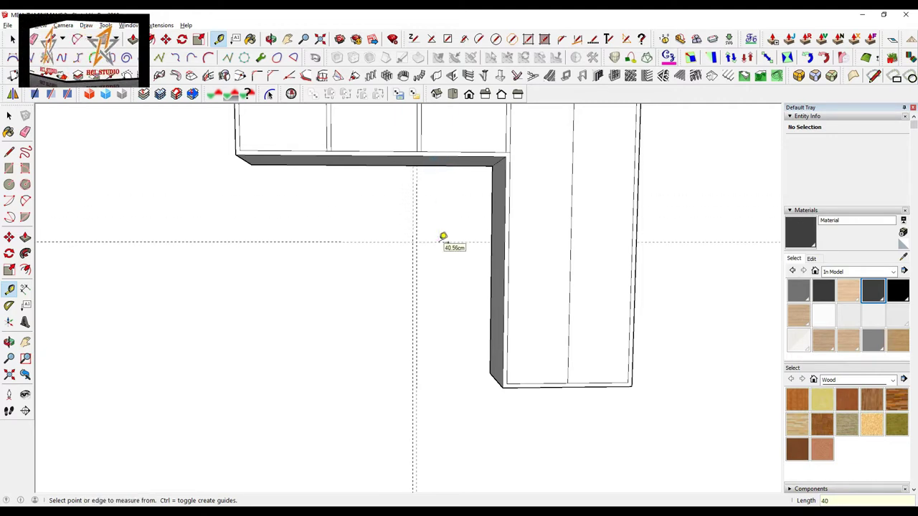
{"action": "left_click", "coordinate": [437, 166]}
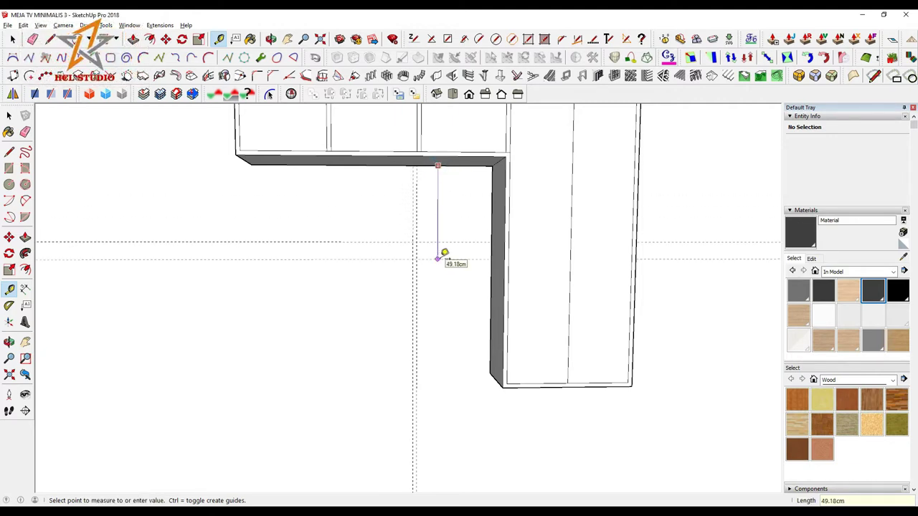
{"action": "type", "text": "0"}
{"action": "key", "text": "Return"}
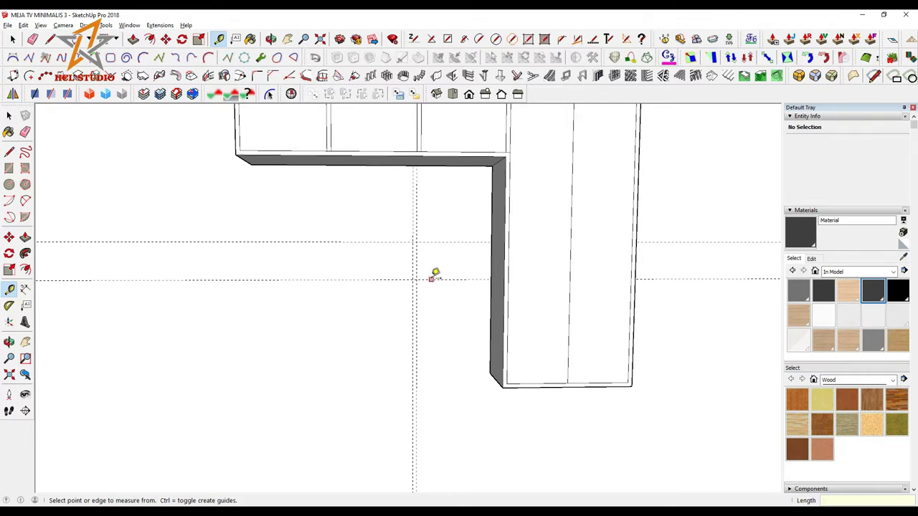
{"action": "left_click", "coordinate": [431, 278]}
{"action": "left_click", "coordinate": [440, 282]}
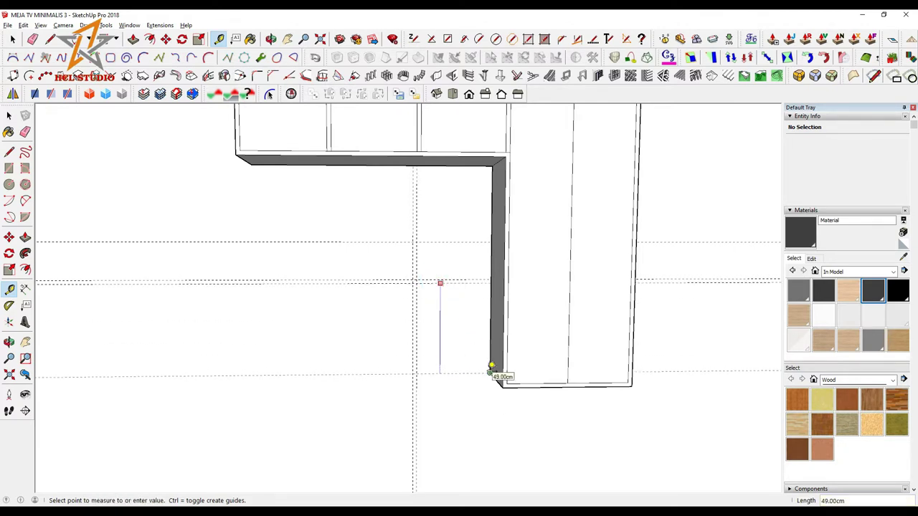
{"action": "left_click", "coordinate": [492, 366]}
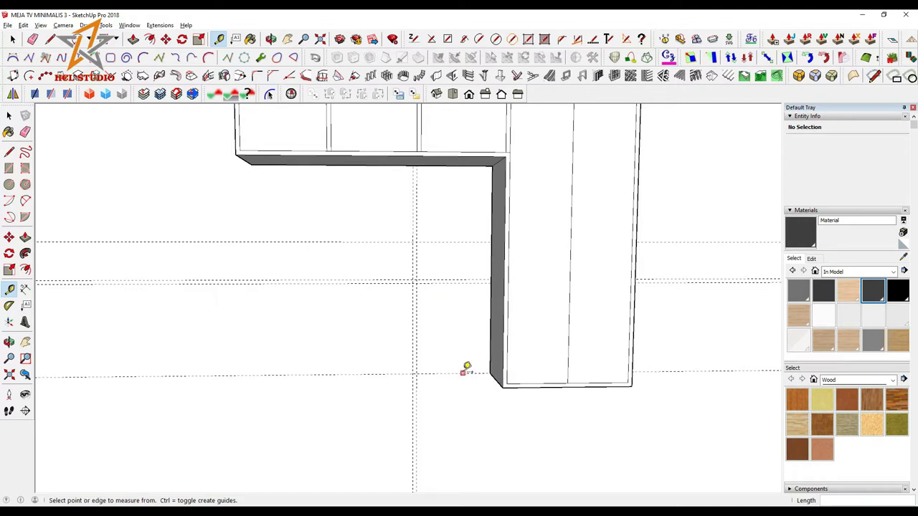
{"action": "left_click", "coordinate": [459, 373]}
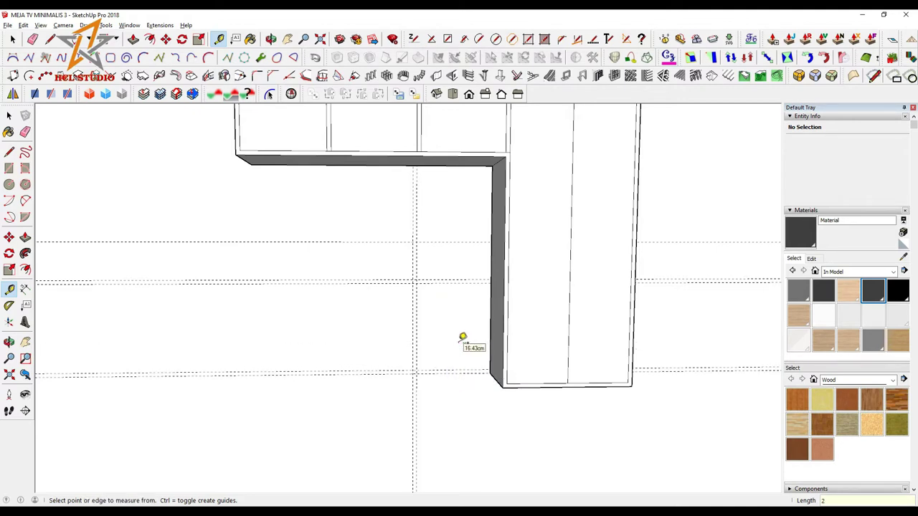
Step: Draw a 2 cm wide rectangle under the top shelf and push/pull it into a divider panel
{"action": "left_click", "coordinate": [108, 39]}
{"action": "scroll", "coordinate": [406, 161], "scroll_direction": "up", "scroll_amount": 2}
{"action": "left_click", "coordinate": [406, 157]}
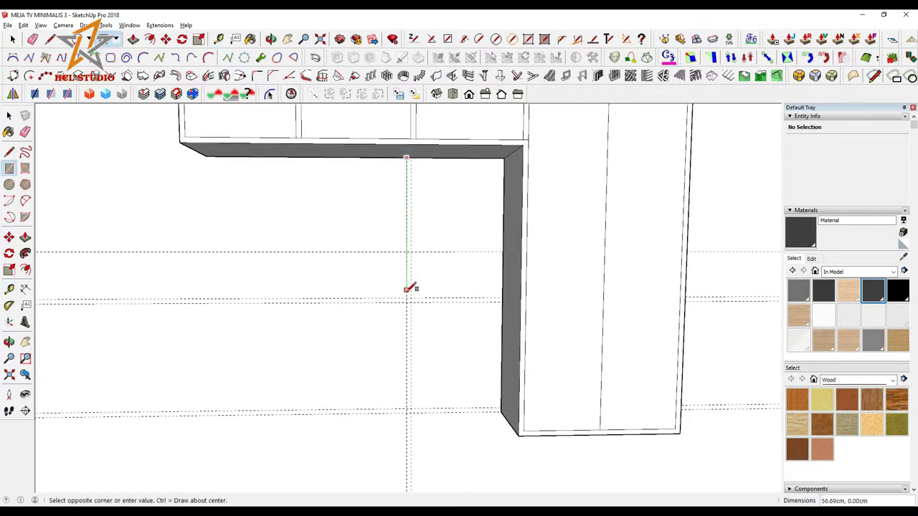
{"action": "left_click", "coordinate": [476, 301]}
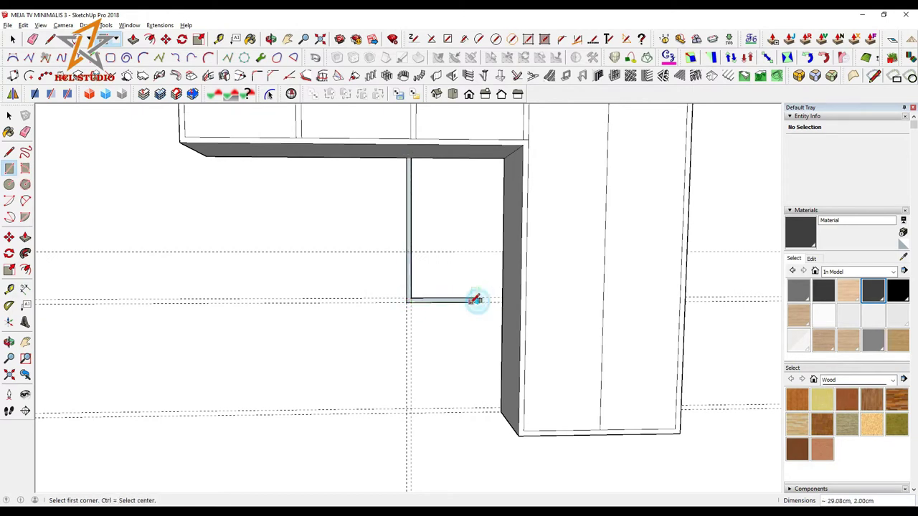
{"action": "middle_click_drag", "start_coordinate": [476, 301], "coordinate": [222, 144]}
{"action": "key", "text": "p"}
{"action": "left_click", "coordinate": [414, 235]}
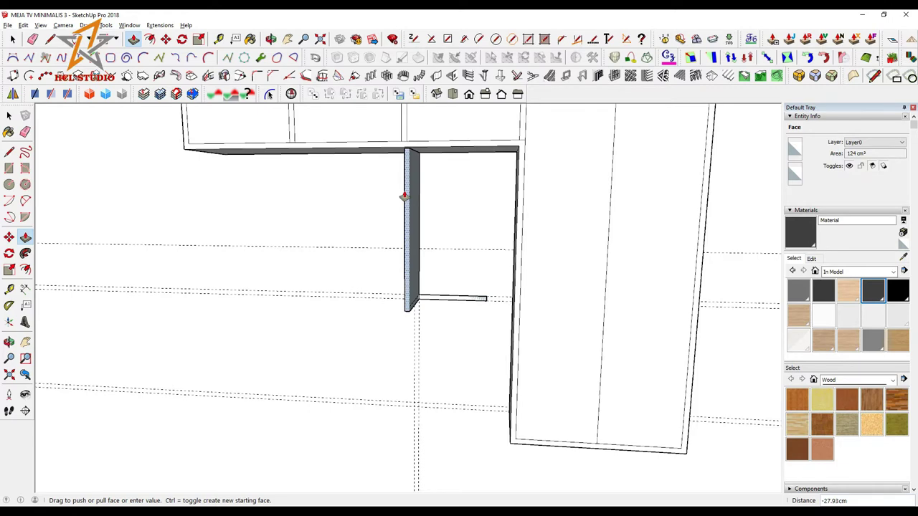
{"action": "left_click", "coordinate": [405, 195]}
{"action": "middle_click_drag", "start_coordinate": [403, 195], "coordinate": [363, 246]}
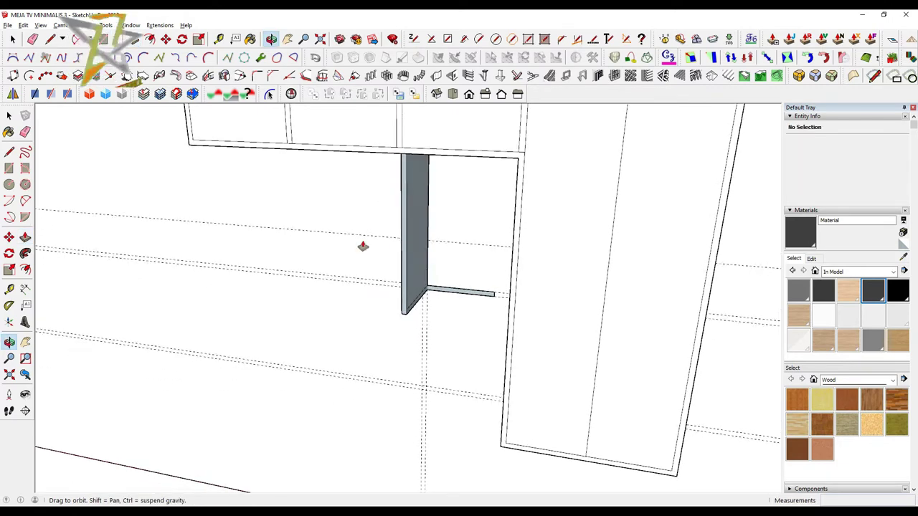
Step: Extrude the bottom strip into a 30 cm deep shelf reaching the tall side panel
{"action": "left_click", "coordinate": [436, 293]}
{"action": "type", "text": "30"}
{"action": "key", "text": "Return"}
{"action": "mouse_move", "coordinate": [402, 297]}
{"action": "middle_mouse_down"}
{"action": "mouse_move", "coordinate": [414, 255]}
{"action": "mouse_move", "coordinate": [481, 316]}
{"action": "middle_mouse_up"}
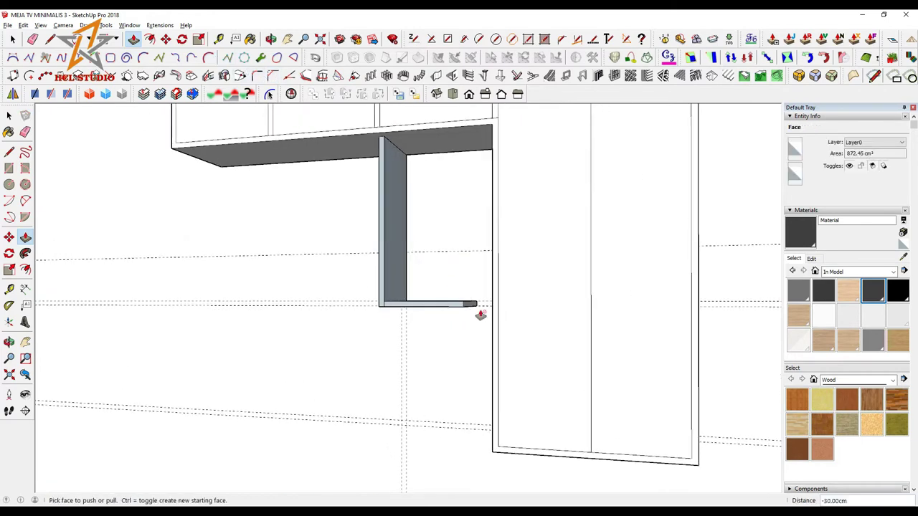
{"action": "left_click", "coordinate": [473, 304]}
{"action": "left_click", "coordinate": [502, 297]}
{"action": "scroll", "coordinate": [459, 318], "scroll_direction": "down", "scroll_amount": 3}
{"action": "mouse_move", "coordinate": [459, 318]}
{"action": "middle_mouse_down"}
{"action": "mouse_move", "coordinate": [334, 297]}
{"action": "mouse_move", "coordinate": [340, 312]}
{"action": "mouse_move", "coordinate": [362, 263]}
{"action": "middle_mouse_up"}
{"action": "scroll", "coordinate": [363, 262], "scroll_direction": "up", "scroll_amount": 2}
Step: Select all of the second cabinet's geometry and make it one group
{"action": "key", "text": "l"}
{"action": "key", "text": "space"}
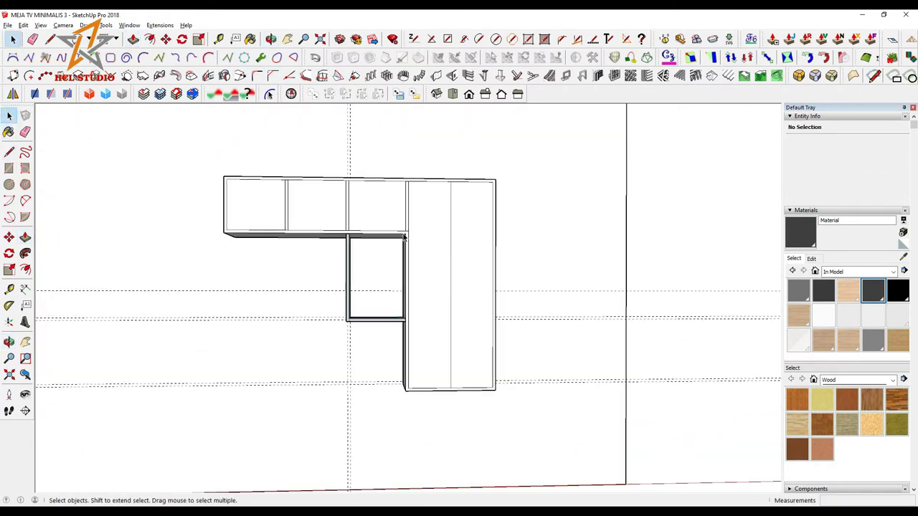
{"action": "triple_click", "coordinate": [430, 236]}
{"action": "key", "text": "f"}
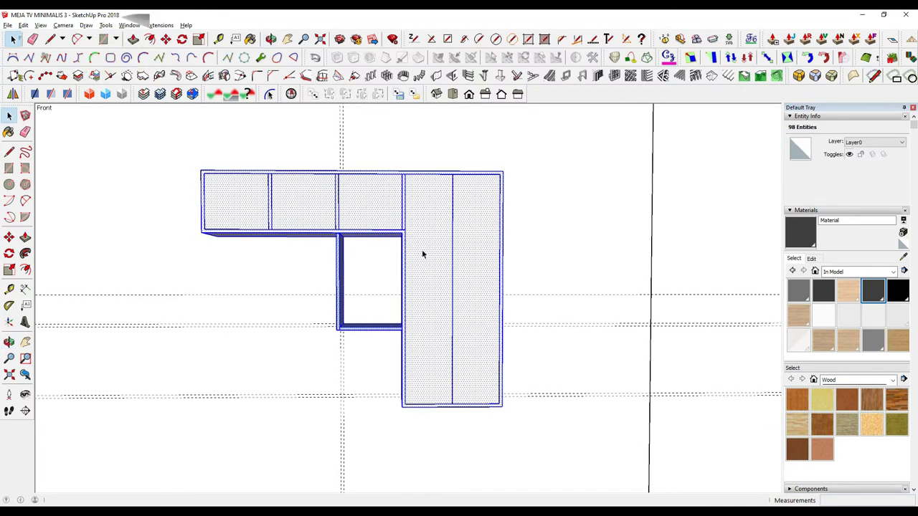
{"action": "right_click", "coordinate": [430, 251]}
{"action": "left_click", "coordinate": [459, 311]}
Step: Paint the grouped cabinet with a new white material, Material11
{"action": "key", "text": "b"}
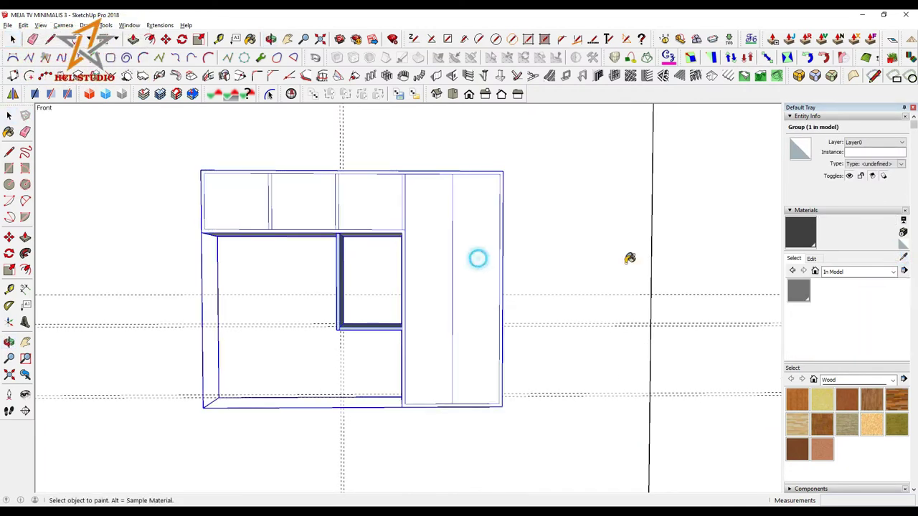
{"action": "left_click", "coordinate": [903, 232]}
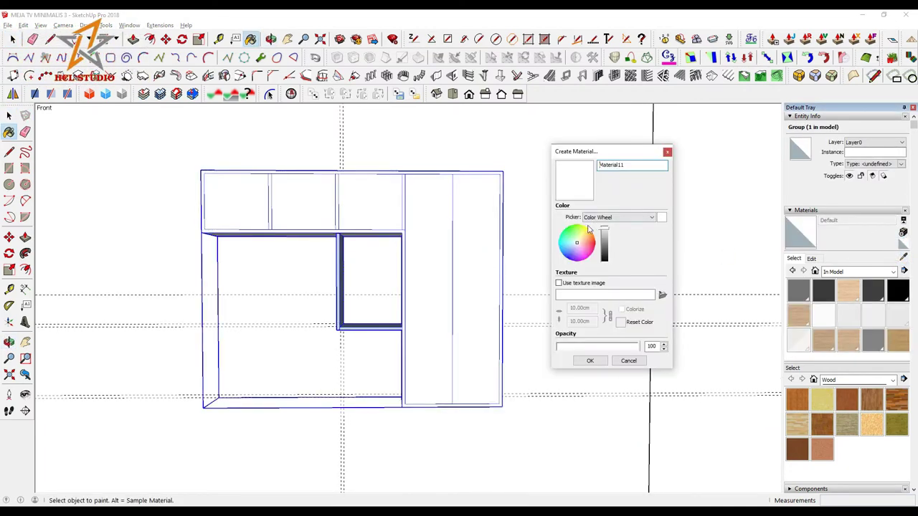
{"action": "left_click", "coordinate": [590, 360]}
{"action": "scroll", "coordinate": [432, 293], "scroll_direction": "down", "scroll_amount": 3}
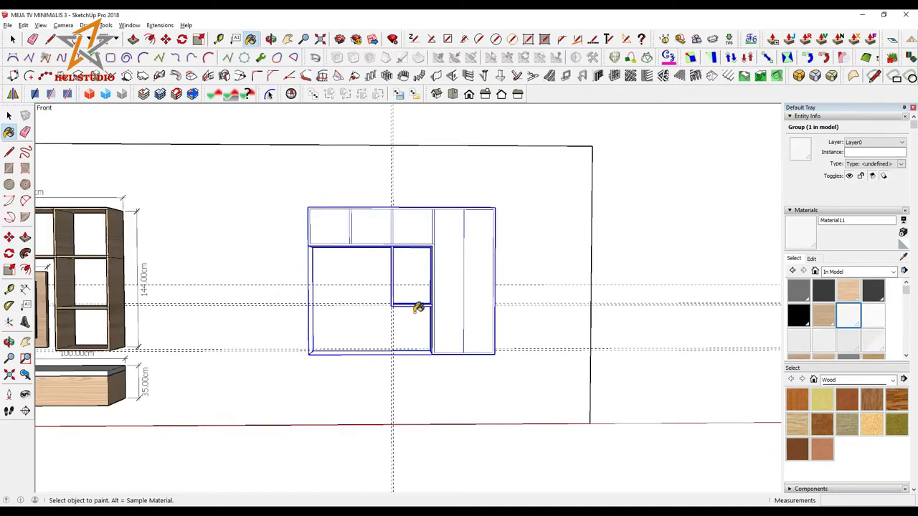
{"action": "key", "text": "t"}
{"action": "scroll", "coordinate": [346, 405], "scroll_direction": "up", "scroll_amount": 1}
Step: Place a guide 30 cm up from the bottom edge and another 4 cm above it
{"action": "scroll", "coordinate": [346, 405], "scroll_direction": "up", "scroll_amount": 1}
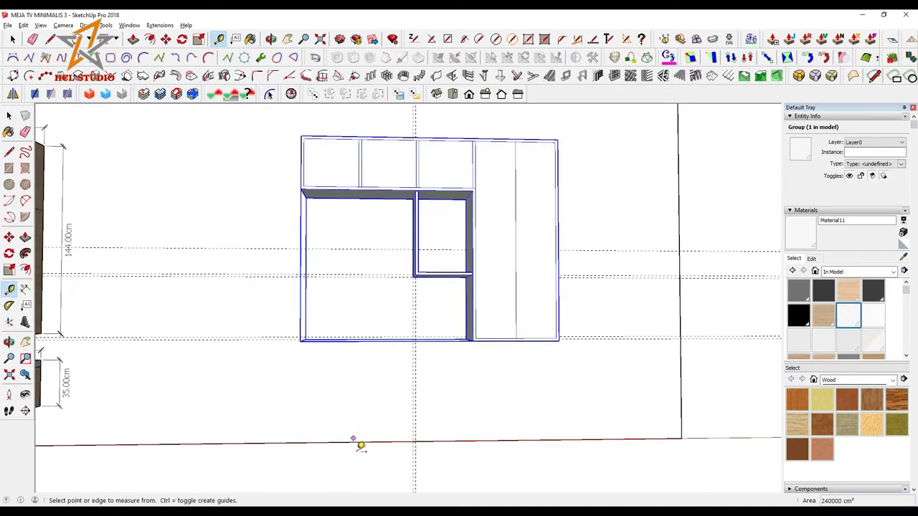
{"action": "left_click", "coordinate": [352, 442]}
{"action": "type", "text": "30"}
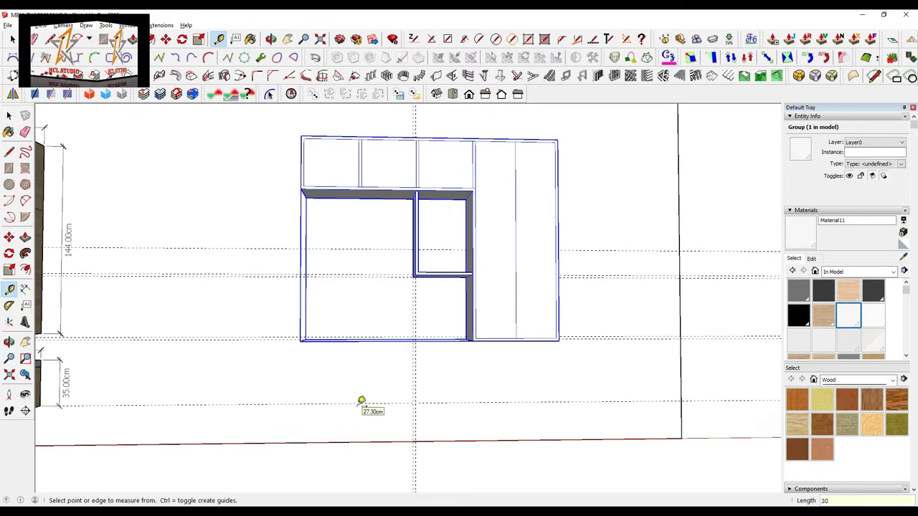
{"action": "key", "text": "Return"}
{"action": "middle_click_drag", "start_coordinate": [379, 375], "coordinate": [404, 369]}
{"action": "left_click", "coordinate": [436, 398]}
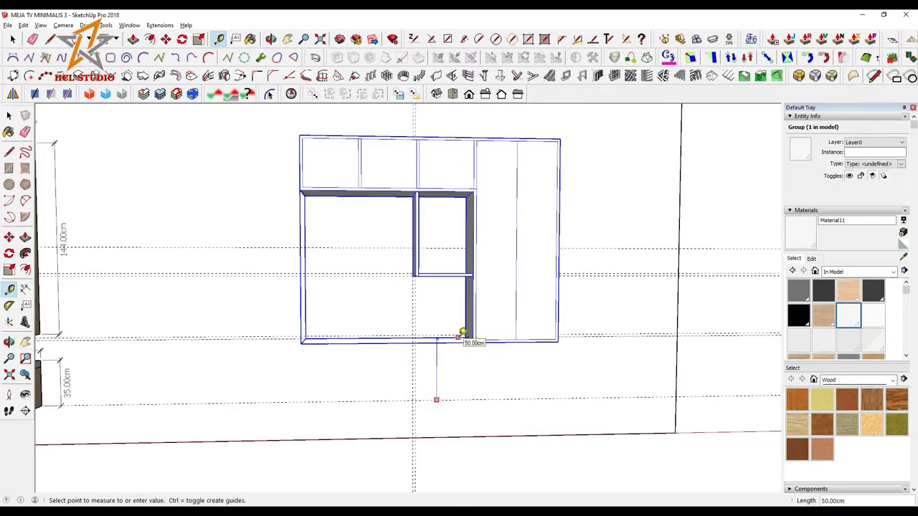
{"action": "type", "text": "4"}
{"action": "key", "text": "Return"}
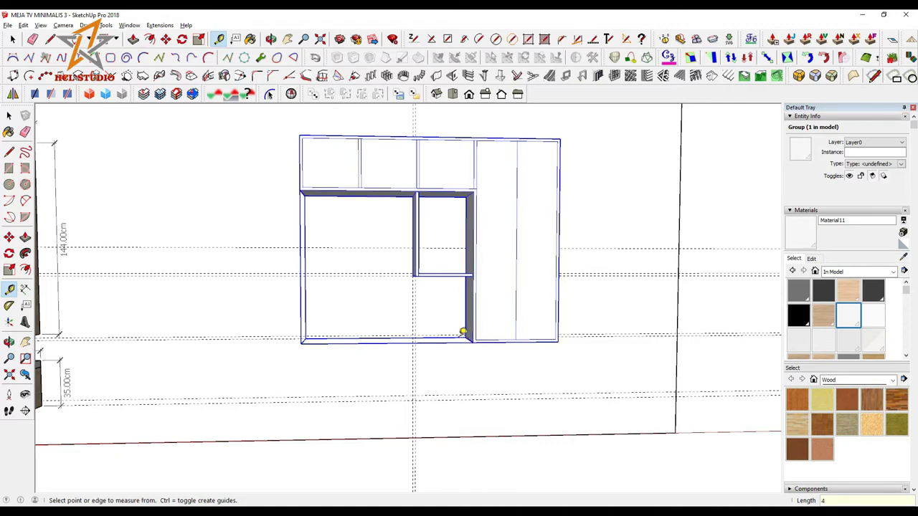
Step: Drop a 49 cm vertical guide along the divider's bottom edge
{"action": "left_click", "coordinate": [433, 398]}
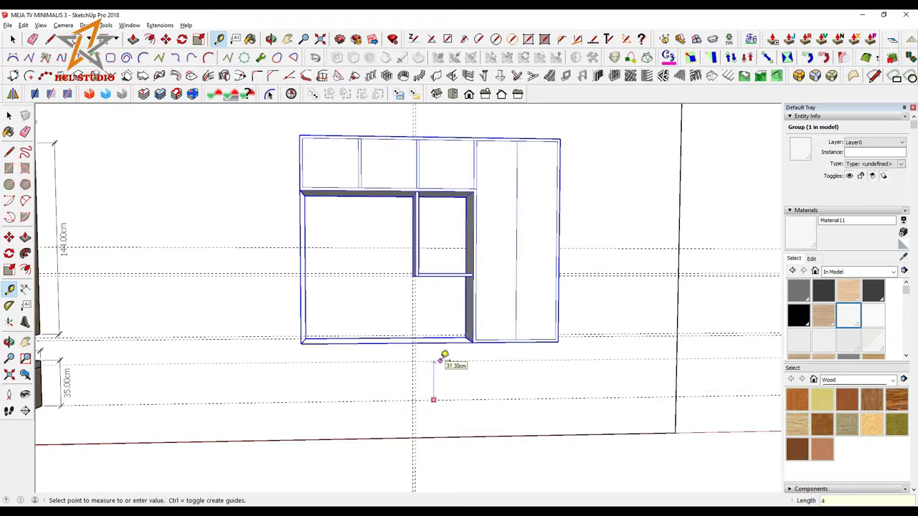
{"action": "type", "text": "0"}
{"action": "middle_click_drag", "start_coordinate": [445, 355], "coordinate": [436, 353]}
{"action": "middle_click_drag", "start_coordinate": [443, 315], "coordinate": [462, 318]}
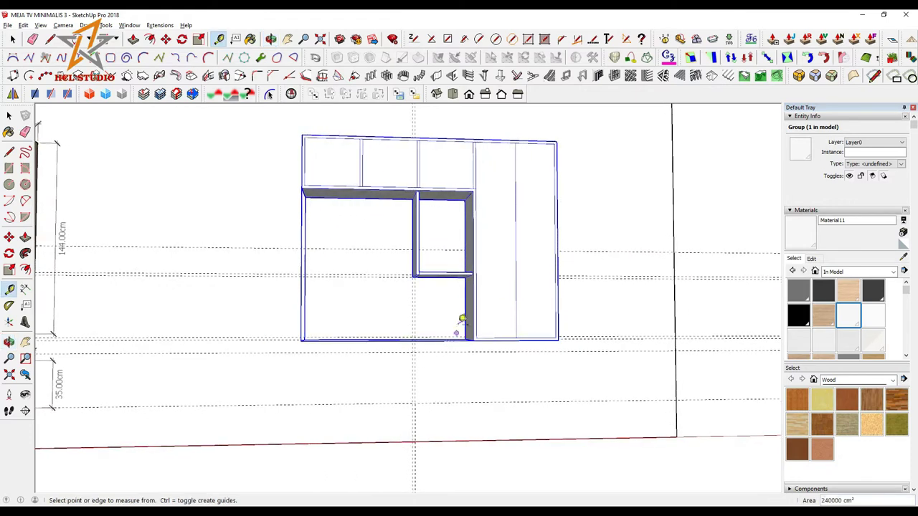
{"action": "left_click", "coordinate": [466, 316]}
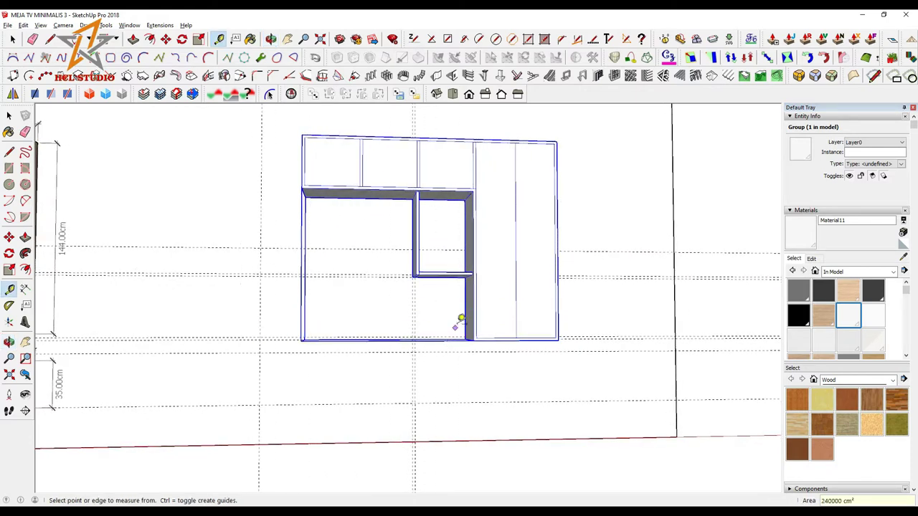
{"action": "double_click", "coordinate": [464, 314]}
{"action": "left_click", "coordinate": [414, 252]}
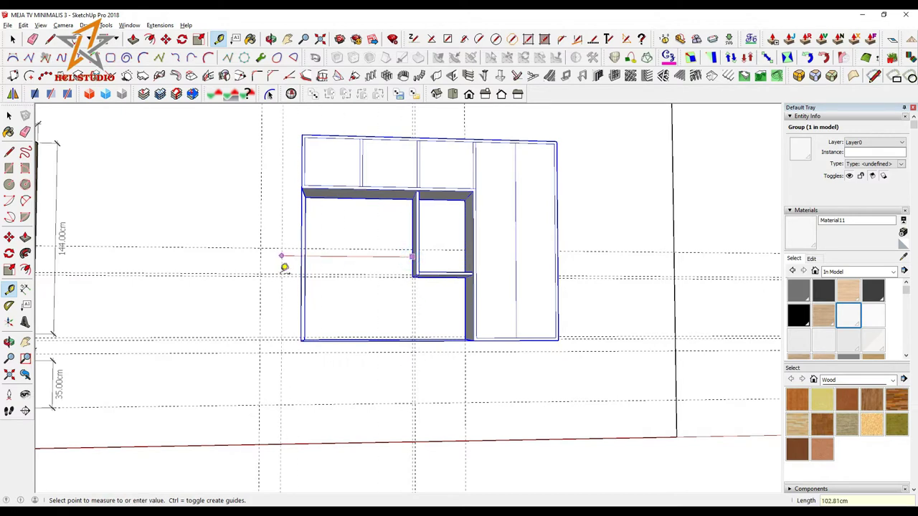
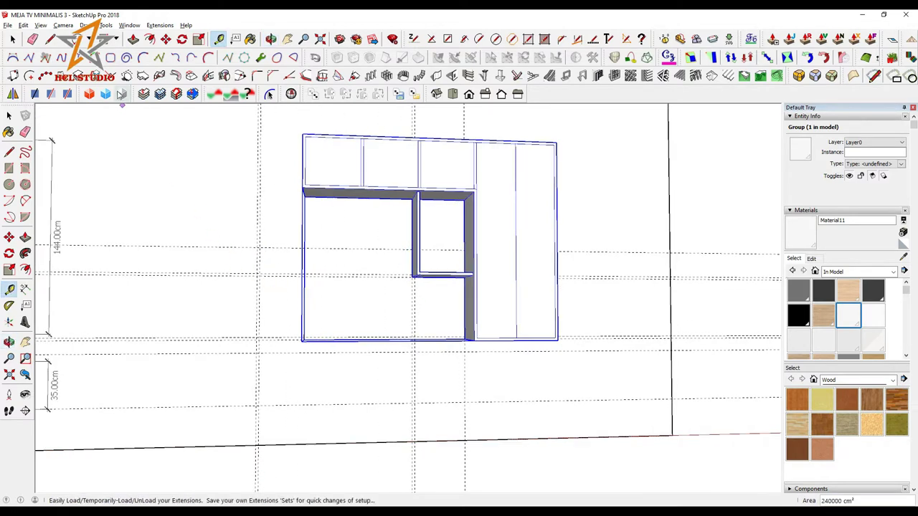
Step: Draw a rectangle on the guides below the wall unit and extrude it into a box
{"action": "key", "text": "r"}
{"action": "left_click", "coordinate": [256, 351]}
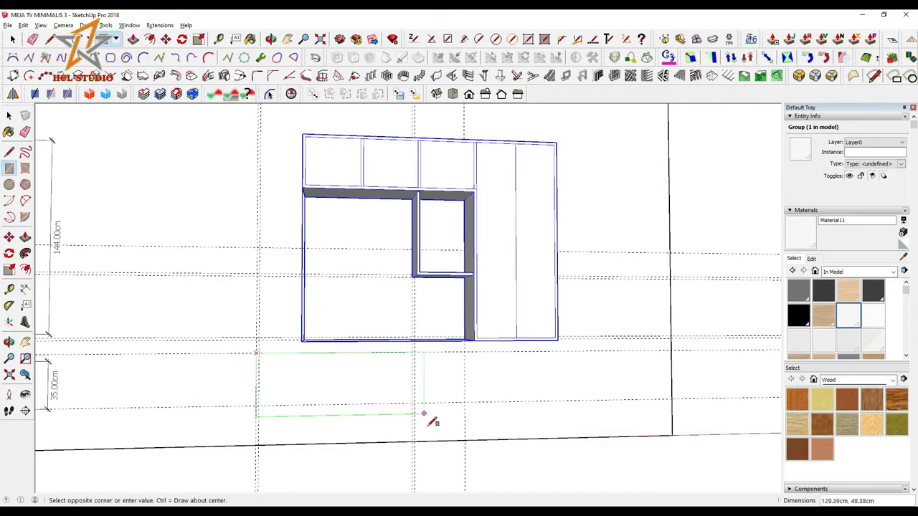
{"action": "left_click", "coordinate": [468, 400]}
{"action": "middle_click_drag", "start_coordinate": [409, 373], "coordinate": [254, 381]}
{"action": "key", "text": "p"}
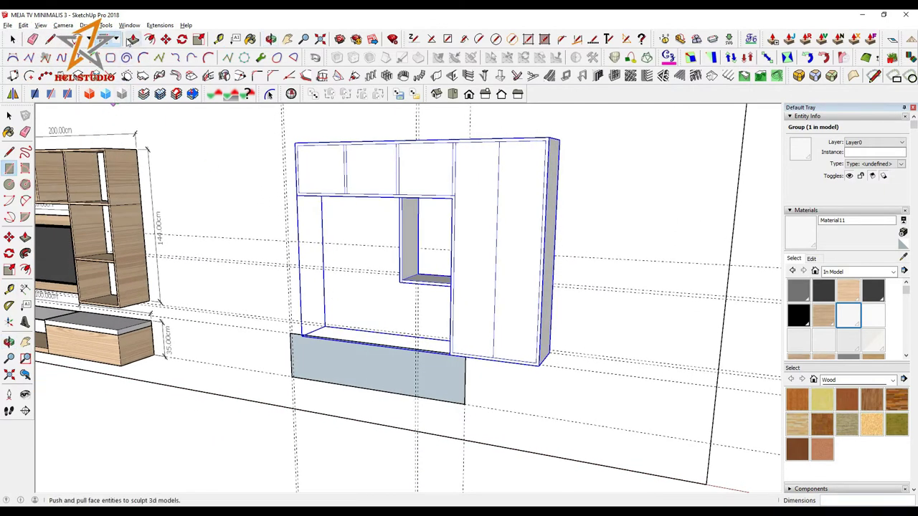
{"action": "left_click", "coordinate": [310, 360]}
{"action": "left_click", "coordinate": [310, 360]}
Step: Pull the box's left end outward to lengthen the cabinet slightly
{"action": "key", "text": "f"}
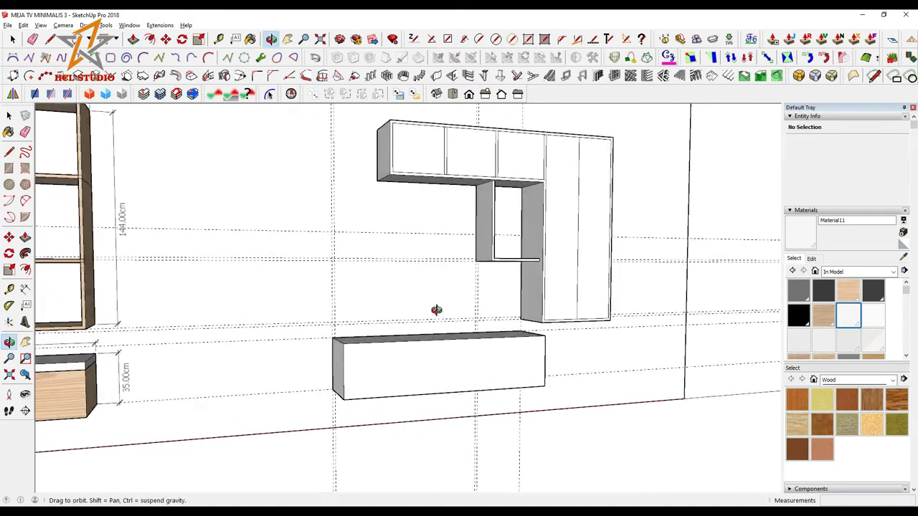
{"action": "mouse_move", "coordinate": [348, 291]}
{"action": "middle_mouse_down"}
{"action": "mouse_move", "coordinate": [404, 320]}
{"action": "mouse_move", "coordinate": [390, 296]}
{"action": "mouse_move", "coordinate": [428, 311]}
{"action": "middle_mouse_up"}
{"action": "key", "text": "p"}
{"action": "middle_click_drag", "start_coordinate": [242, 196], "coordinate": [306, 324]}
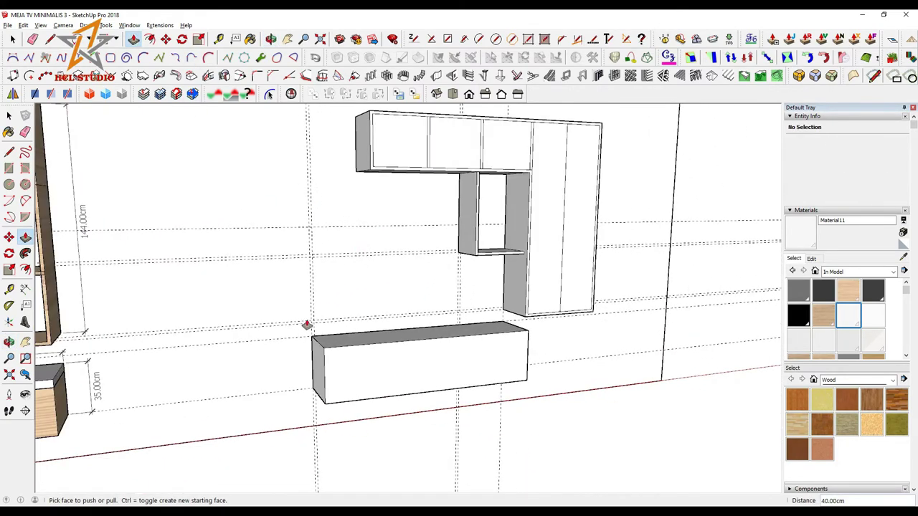
{"action": "left_click", "coordinate": [319, 362]}
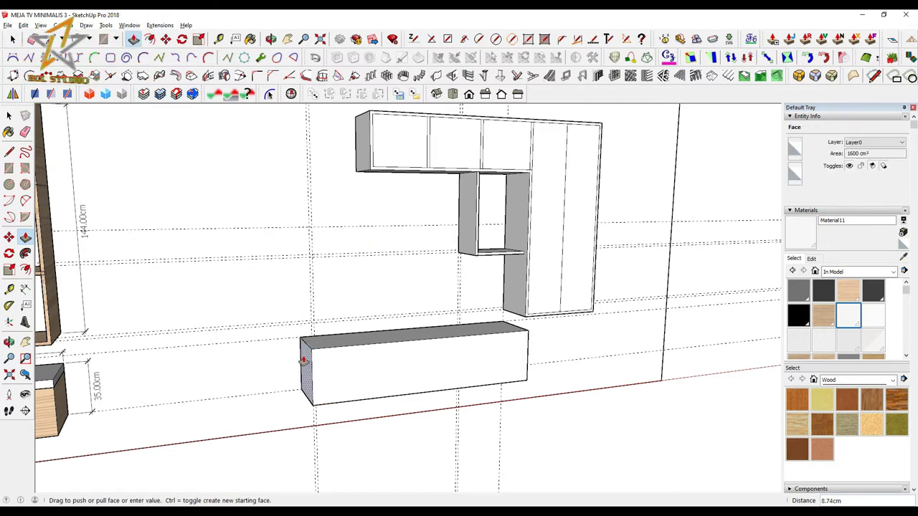
{"action": "left_click", "coordinate": [303, 361]}
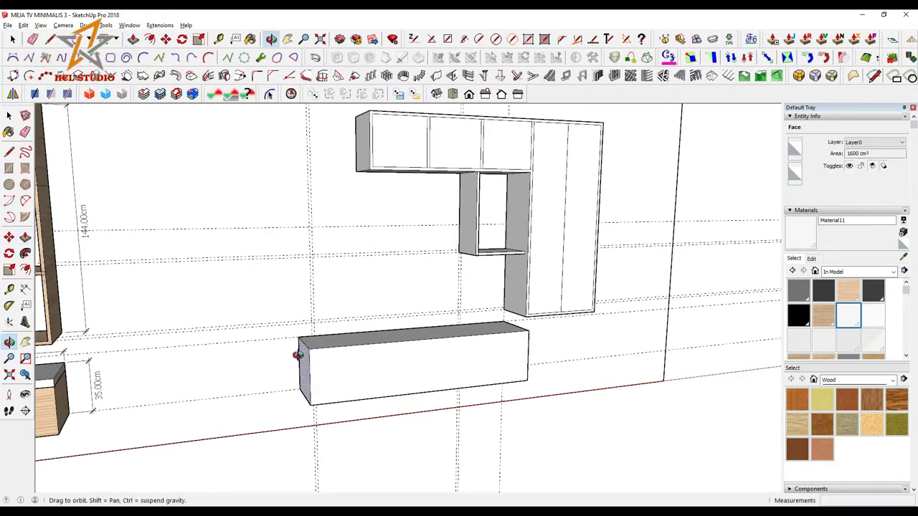
{"action": "middle_click_drag", "start_coordinate": [297, 352], "coordinate": [261, 349]}
Step: Place a guide 90 cm above the box top, plus one from the shelf unit's edge
{"action": "left_click", "coordinate": [219, 40]}
{"action": "scroll", "coordinate": [399, 313], "scroll_direction": "up", "scroll_amount": 2}
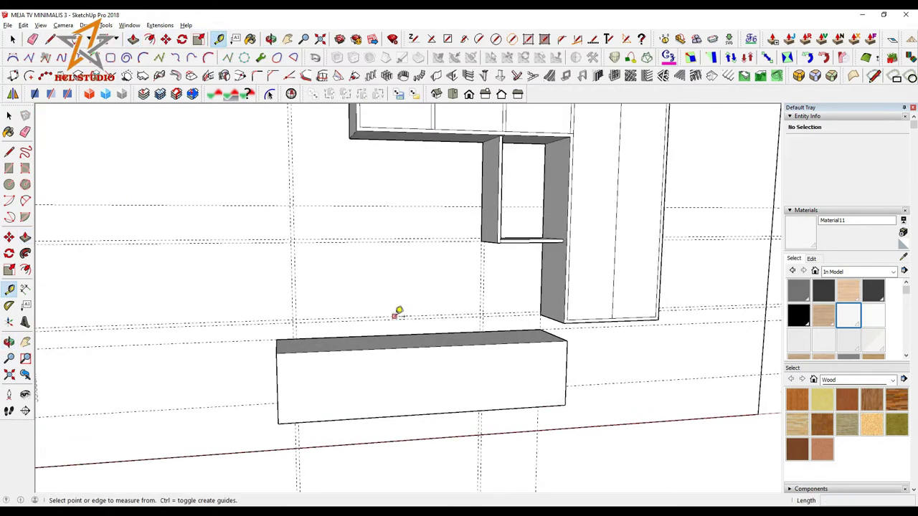
{"action": "left_click", "coordinate": [391, 318]}
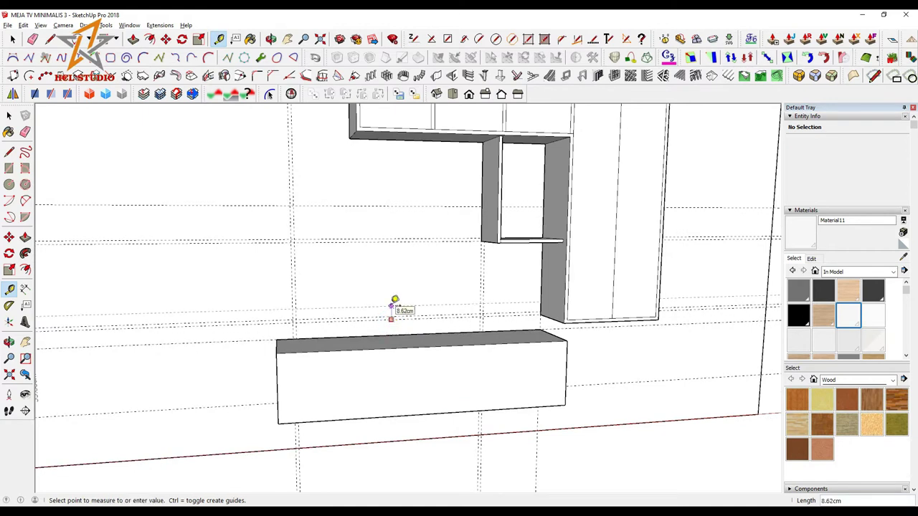
{"action": "left_click", "coordinate": [385, 310]}
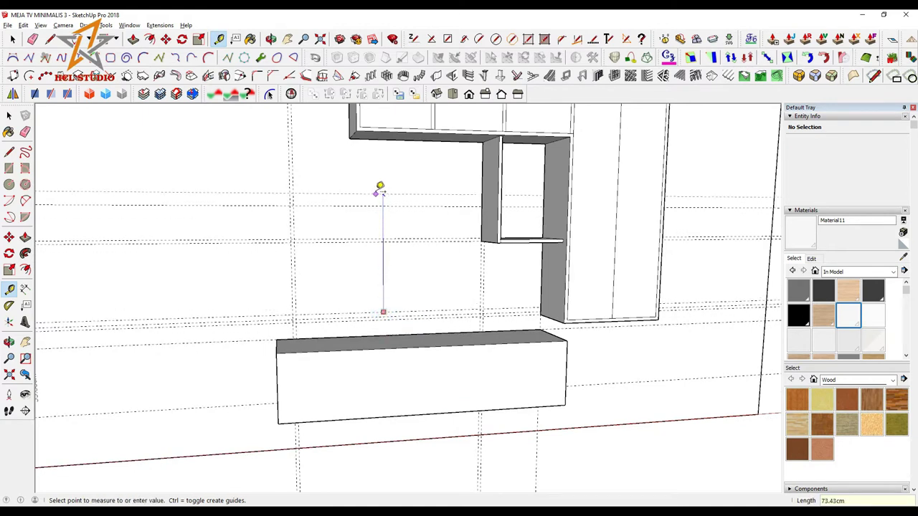
{"action": "type", "text": "90"}
{"action": "key", "text": "Return"}
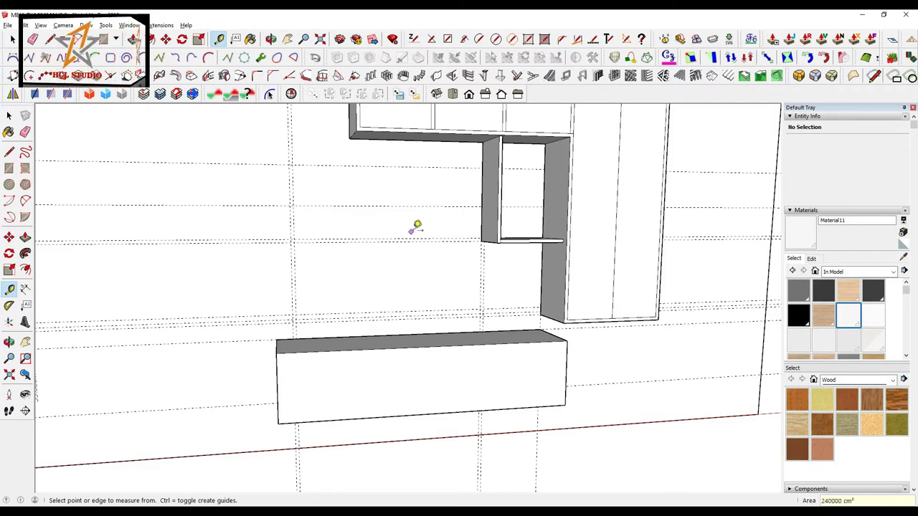
{"action": "left_click", "coordinate": [466, 184]}
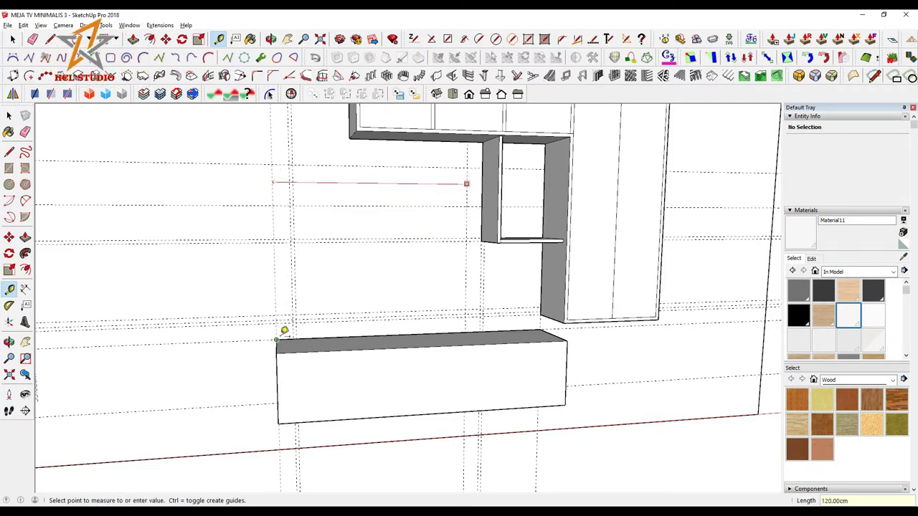
Step: Draw the 120 × 90 cm backing panel rectangle on the guides
{"action": "key", "text": "r"}
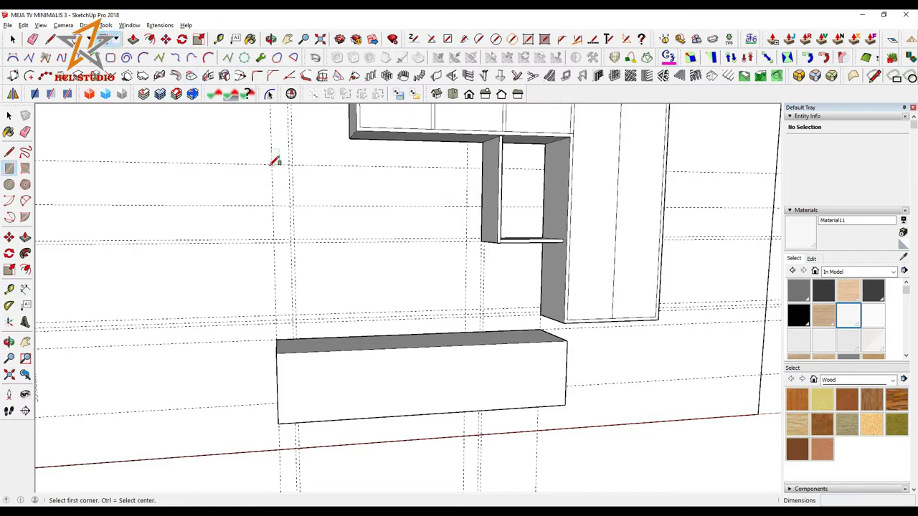
{"action": "left_click", "coordinate": [272, 164]}
{"action": "left_click", "coordinate": [470, 307]}
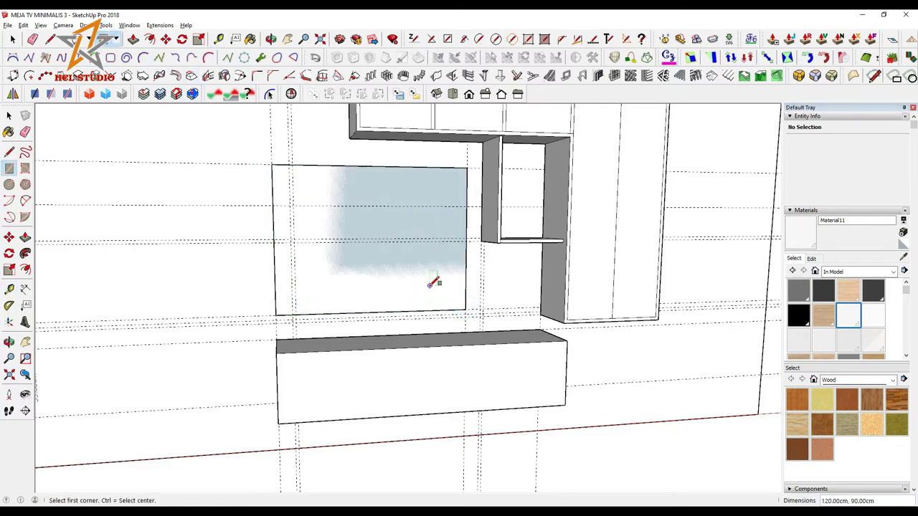
{"action": "middle_click_drag", "start_coordinate": [435, 279], "coordinate": [324, 330]}
Step: Pull the panel face out to about 4 cm thickness
{"action": "key", "text": "p"}
{"action": "left_click", "coordinate": [284, 183]}
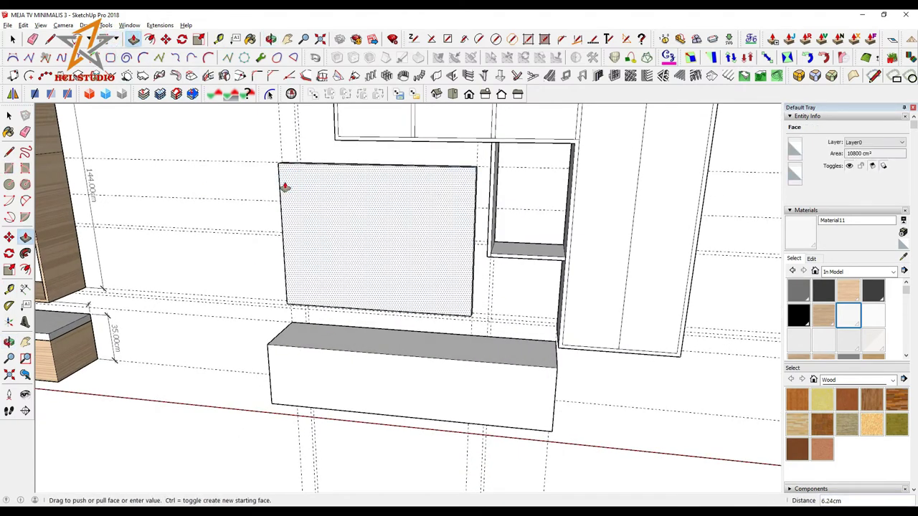
{"action": "key", "text": "Escape"}
{"action": "middle_click_drag", "start_coordinate": [285, 184], "coordinate": [424, 153]}
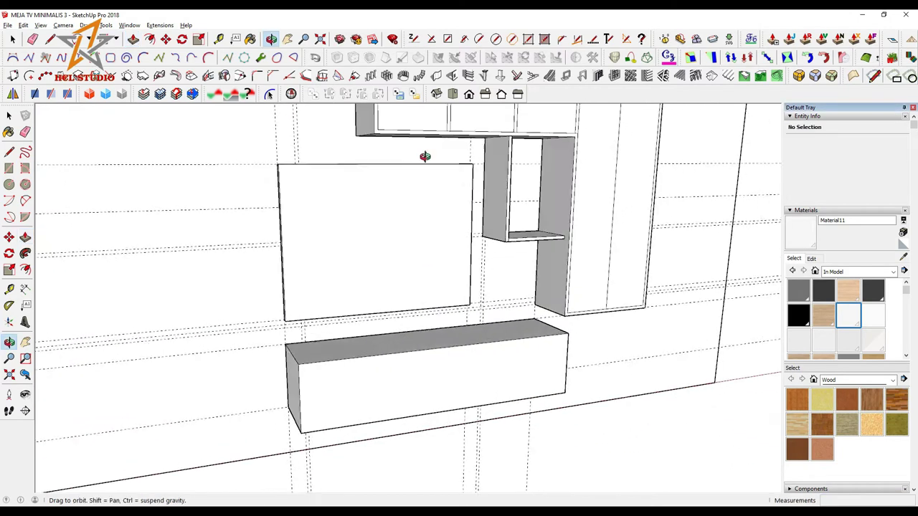
{"action": "left_click", "coordinate": [350, 214]}
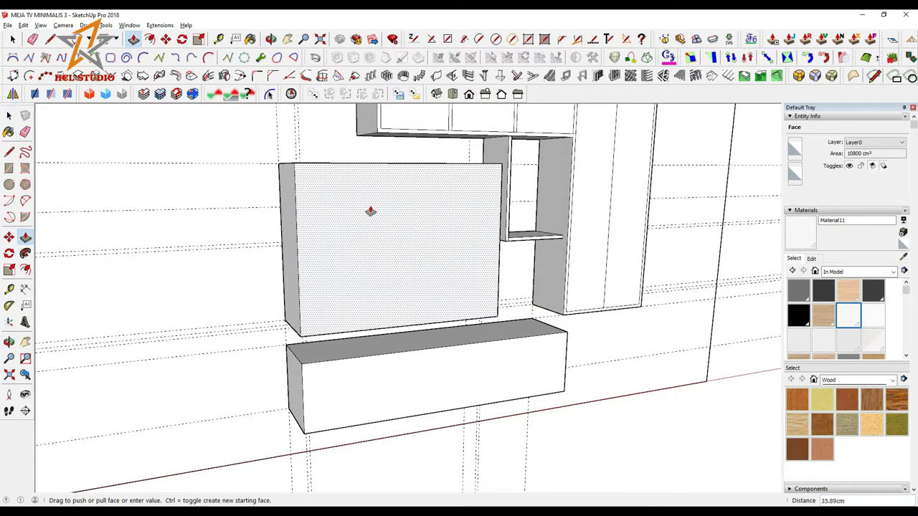
{"action": "key", "text": "Escape"}
Step: Select all the panel geometry and make it a group
{"action": "key", "text": "space"}
{"action": "left_click", "coordinate": [313, 221]}
{"action": "right_click", "coordinate": [314, 221]}
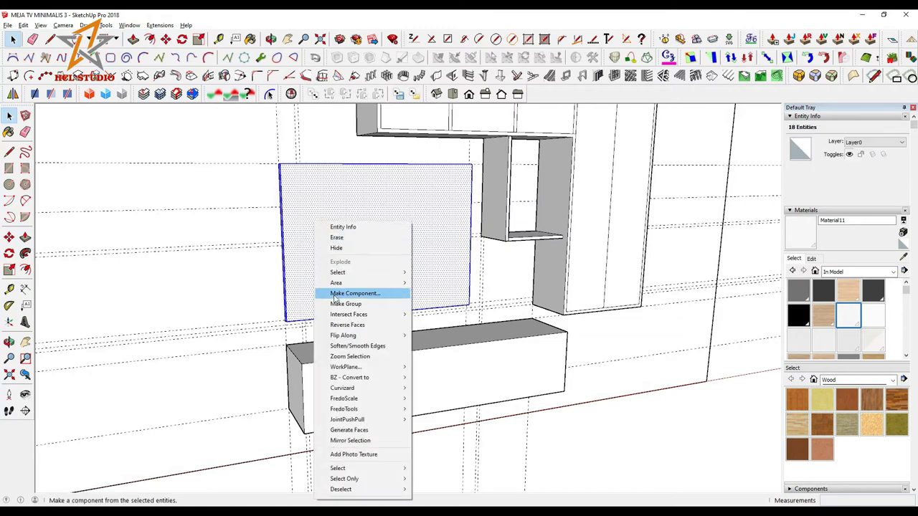
{"action": "left_click", "coordinate": [359, 301]}
{"action": "left_click", "coordinate": [219, 38]}
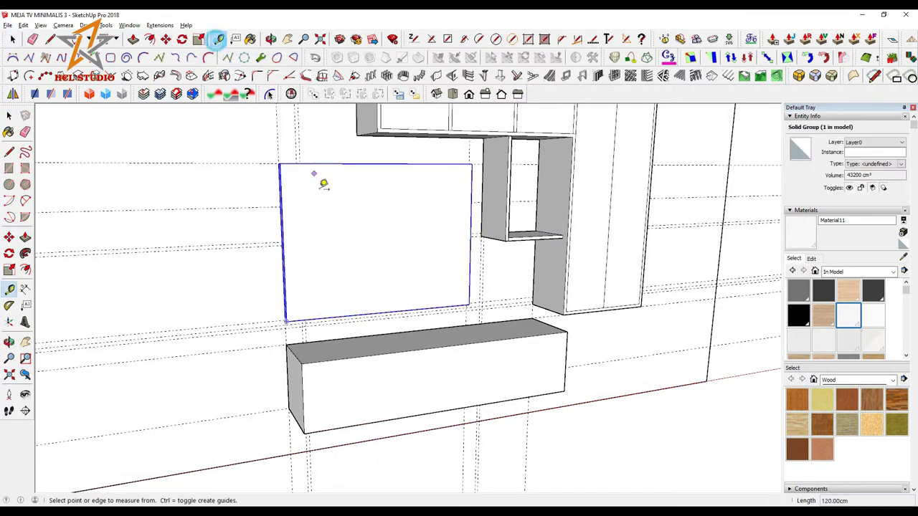
Step: Measure from the panel's left and bottom edges, then cancel the measurement
{"action": "left_click", "coordinate": [286, 212]}
{"action": "middle_click_drag", "start_coordinate": [311, 209], "coordinate": [213, 213]}
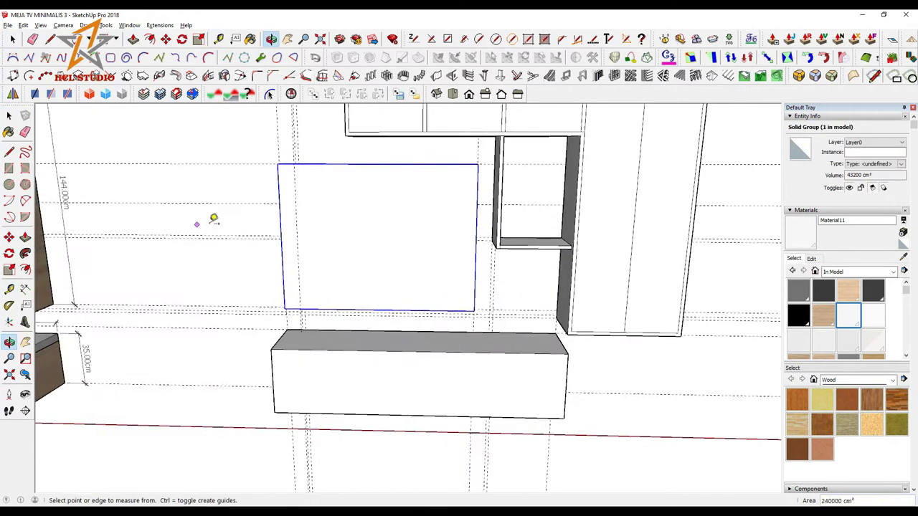
{"action": "left_click", "coordinate": [347, 310]}
{"action": "key", "text": "Return"}
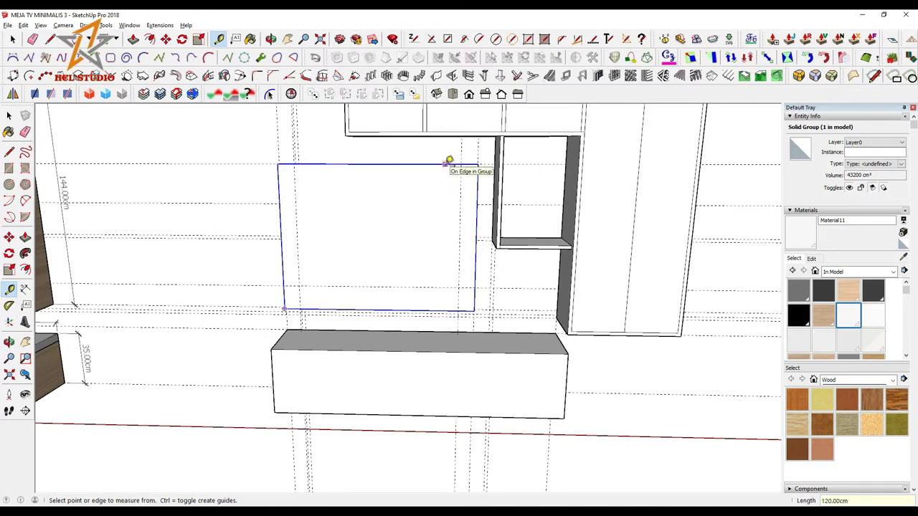
{"action": "type", "text": "10"}
{"action": "scroll", "coordinate": [433, 223], "scroll_direction": "down", "scroll_amount": 3}
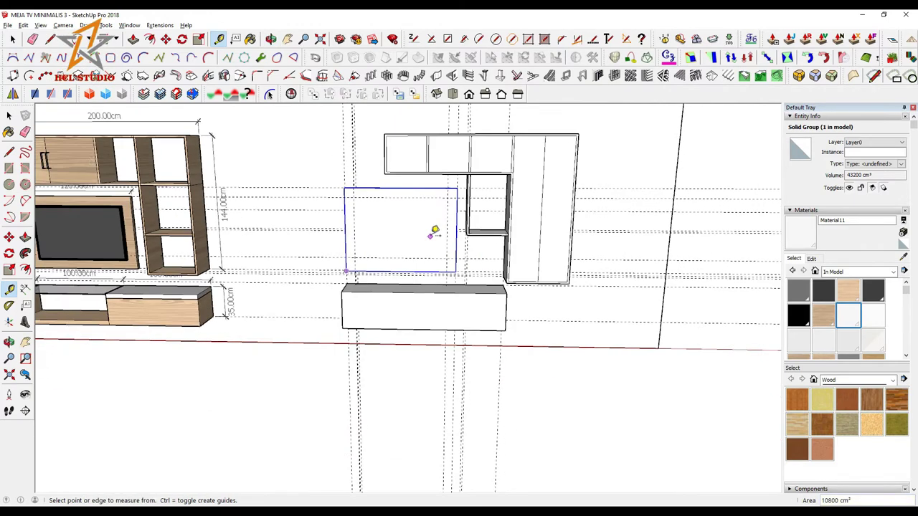
{"action": "mouse_move", "coordinate": [423, 282]}
{"action": "middle_mouse_down"}
{"action": "mouse_move", "coordinate": [542, 254]}
{"action": "mouse_move", "coordinate": [424, 250]}
{"action": "middle_mouse_up"}
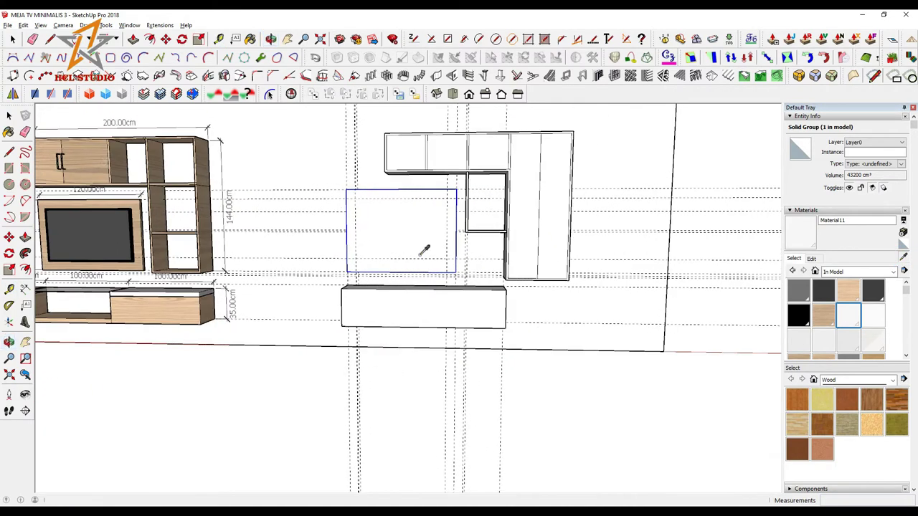
Step: Copy the dark TV from the reference cabinet onto the new backing panel
{"action": "left_click", "coordinate": [83, 233]}
{"action": "scroll", "coordinate": [94, 216], "scroll_direction": "up", "scroll_amount": 2}
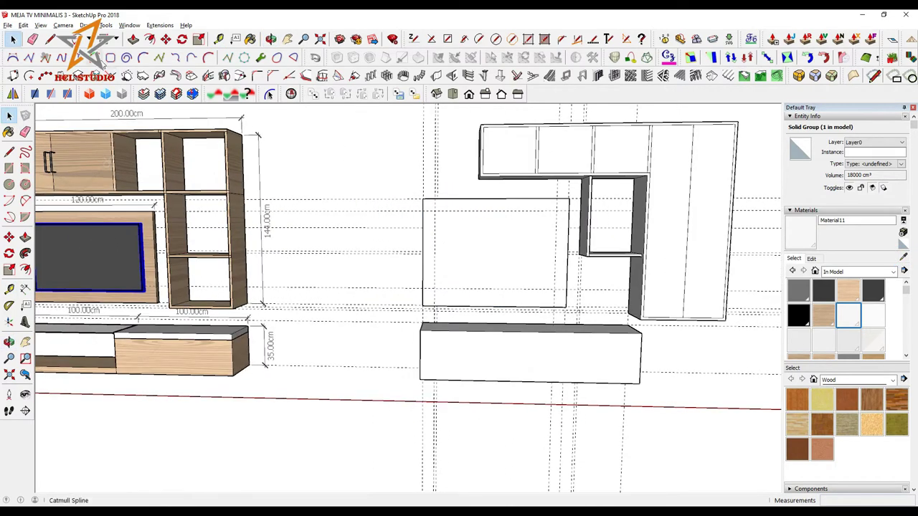
{"action": "left_click", "coordinate": [165, 39]}
{"action": "scroll", "coordinate": [172, 227], "scroll_direction": "up", "scroll_amount": 1}
{"action": "left_click", "coordinate": [146, 228]}
{"action": "key", "text": "ctrl"}
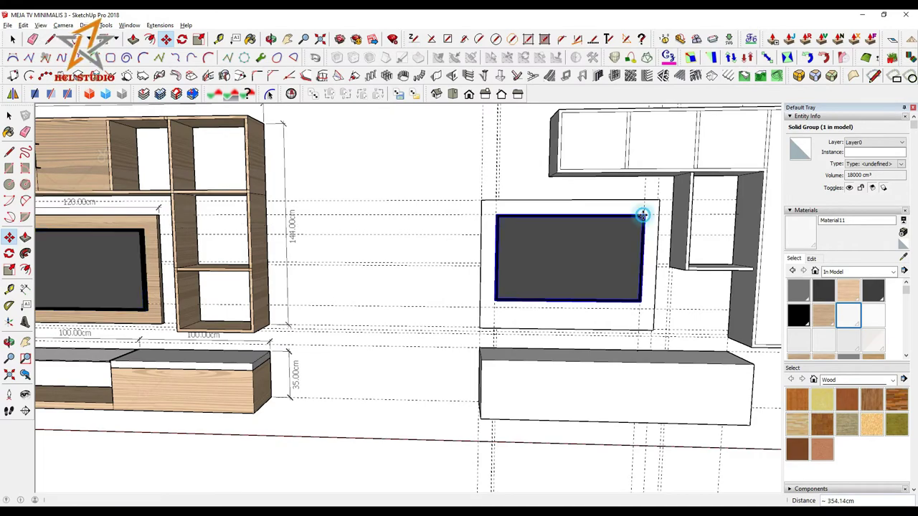
{"action": "left_click", "coordinate": [642, 214]}
{"action": "scroll", "coordinate": [529, 322], "scroll_direction": "down", "scroll_amount": 2}
{"action": "scroll", "coordinate": [595, 307], "scroll_direction": "up", "scroll_amount": 2}
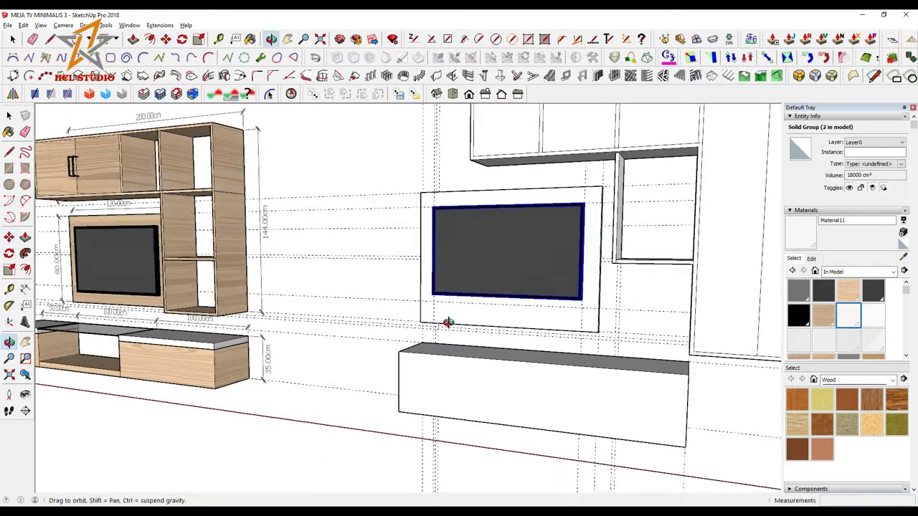
{"action": "scroll", "coordinate": [578, 306], "scroll_direction": "up", "scroll_amount": 2}
{"action": "scroll", "coordinate": [560, 289], "scroll_direction": "up", "scroll_amount": 1}
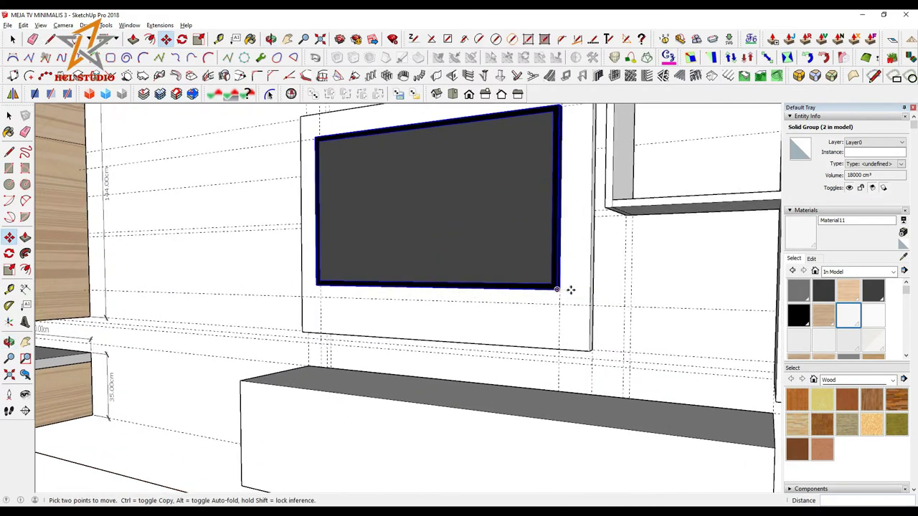
{"action": "scroll", "coordinate": [563, 289], "scroll_direction": "up", "scroll_amount": 2}
{"action": "scroll", "coordinate": [524, 289], "scroll_direction": "down", "scroll_amount": 2}
Step: Explode the backing panel group and pull its bottom face down to thicken it
{"action": "middle_click_drag", "start_coordinate": [485, 291], "coordinate": [501, 332]}
{"action": "right_click", "coordinate": [501, 332]}
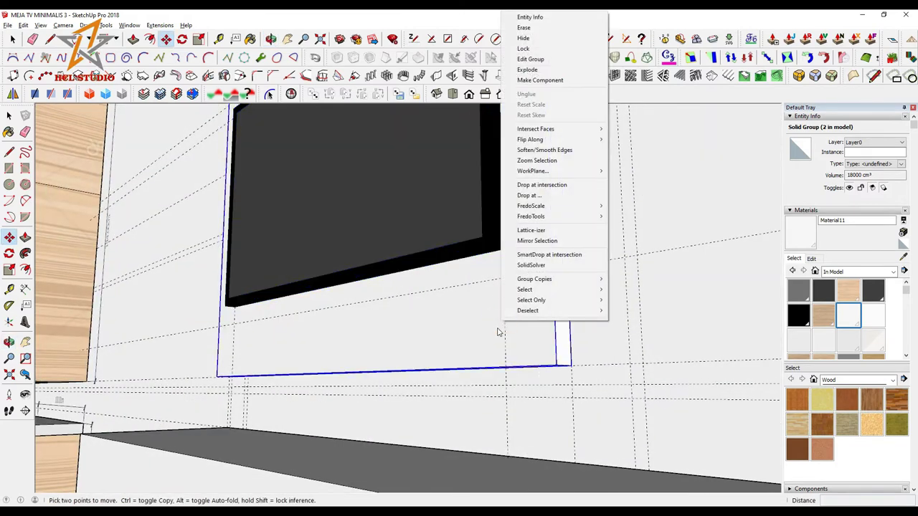
{"action": "left_click", "coordinate": [524, 122]}
{"action": "key", "text": "p"}
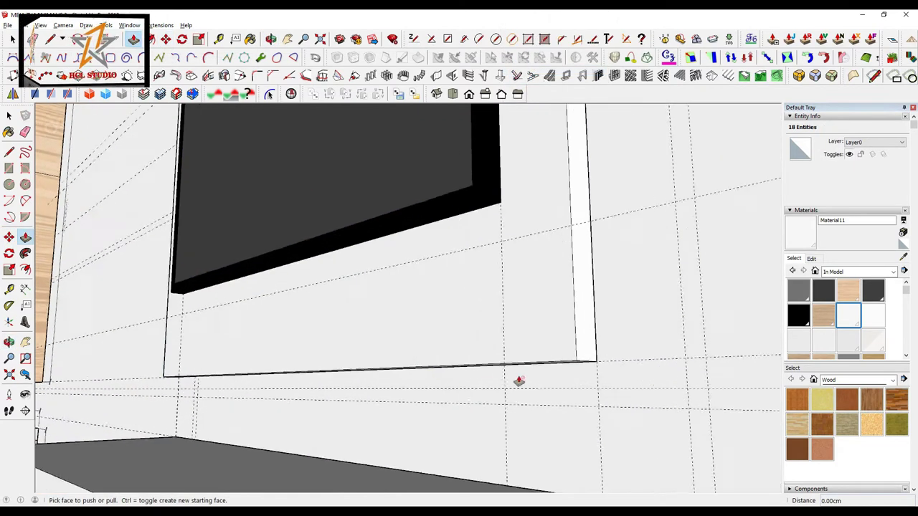
{"action": "mouse_move", "coordinate": [537, 365]}
{"action": "left_mouse_down"}
{"action": "mouse_move", "coordinate": [539, 346]}
{"action": "mouse_move", "coordinate": [494, 251]}
{"action": "left_mouse_up"}
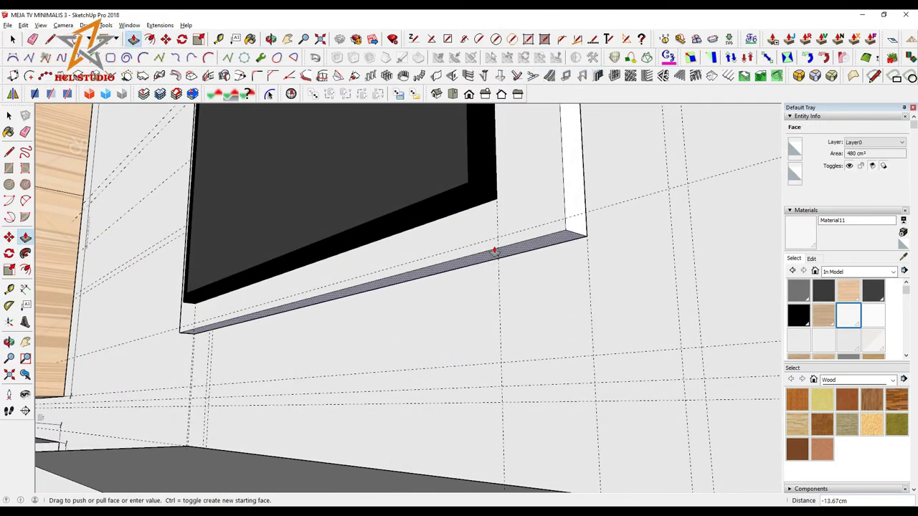
{"action": "key", "text": "Return"}
Step: Orbit back to a frontal view of the TV unit
{"action": "middle_click_drag", "start_coordinate": [492, 252], "coordinate": [568, 358]}
{"action": "scroll", "coordinate": [522, 383], "scroll_direction": "down", "scroll_amount": 3}
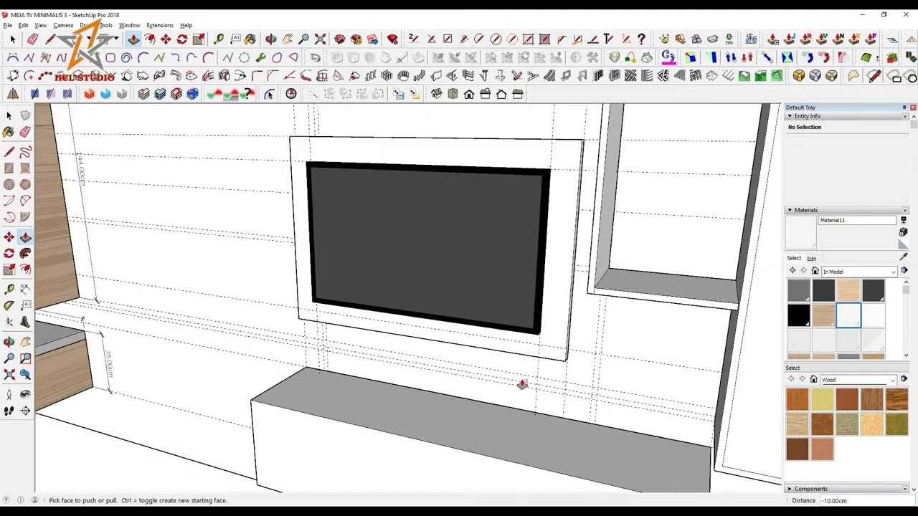
{"action": "middle_click_drag", "start_coordinate": [522, 383], "coordinate": [629, 375]}
{"action": "scroll", "coordinate": [629, 375], "scroll_direction": "down", "scroll_amount": 3}
Step: Regroup the TV backing panel
{"action": "key", "text": "space"}
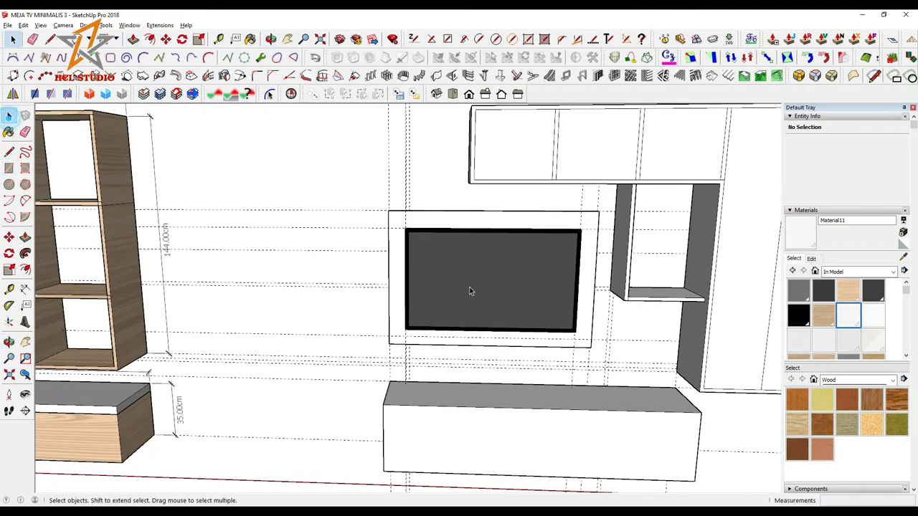
{"action": "left_click", "coordinate": [397, 299]}
{"action": "right_click", "coordinate": [398, 299]}
{"action": "left_click", "coordinate": [426, 115]}
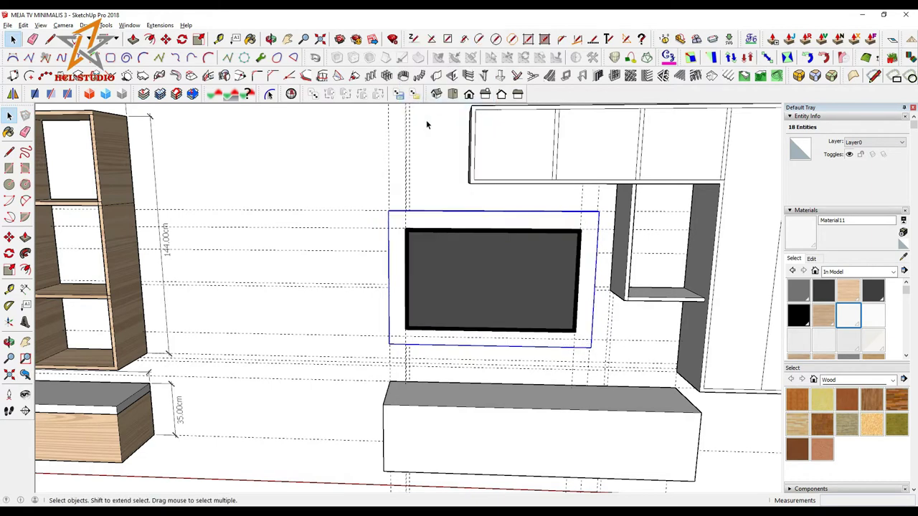
{"action": "scroll", "coordinate": [436, 127], "scroll_direction": "down", "scroll_amount": 3}
Step: Offset the low cabinet's front face inward by 2 cm
{"action": "left_click", "coordinate": [552, 301]}
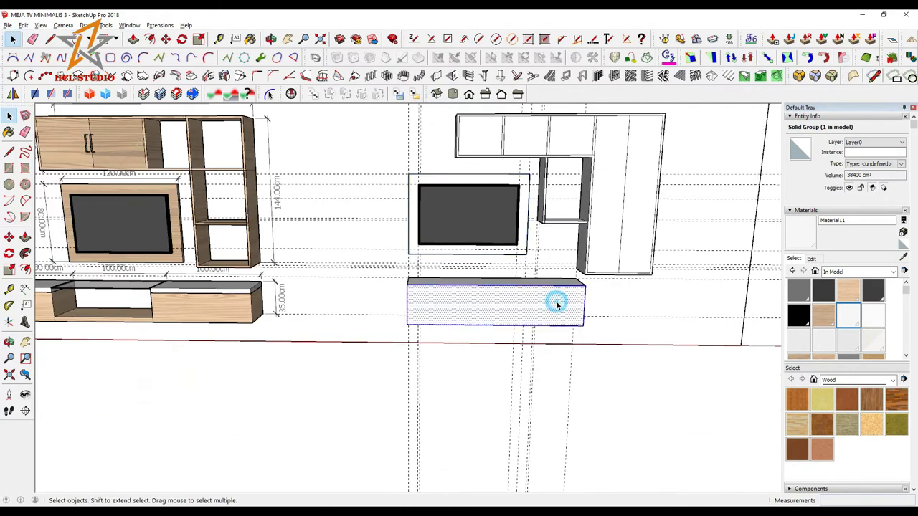
{"action": "key", "text": "f"}
{"action": "scroll", "coordinate": [426, 307], "scroll_direction": "up", "scroll_amount": 2}
{"action": "scroll", "coordinate": [426, 306], "scroll_direction": "up", "scroll_amount": 1}
{"action": "left_click", "coordinate": [375, 301]}
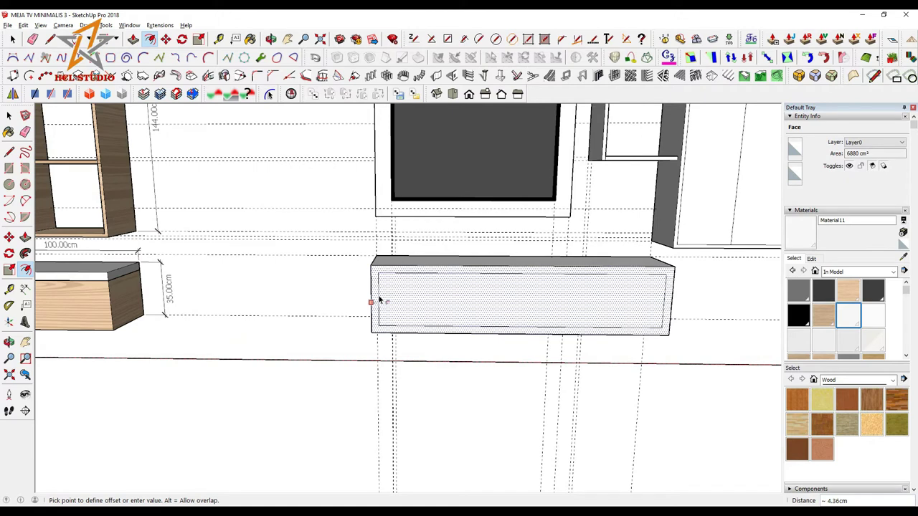
{"action": "type", "text": "2"}
{"action": "key", "text": "Return"}
Step: Measure across the cabinet front and mark divider positions with guides
{"action": "key", "text": "t"}
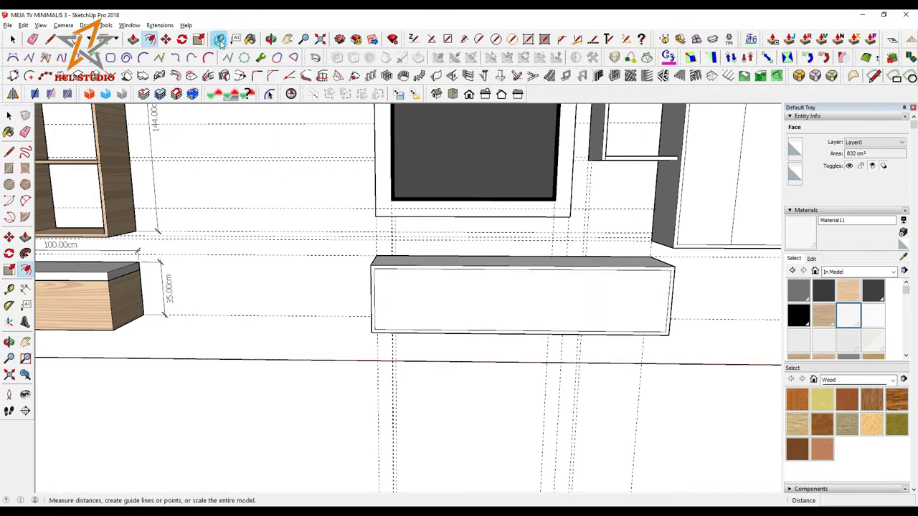
{"action": "middle_click_drag", "start_coordinate": [594, 280], "coordinate": [528, 266], "text": "shift"}
{"action": "scroll", "coordinate": [528, 267], "scroll_direction": "up", "scroll_amount": 1}
{"action": "left_click", "coordinate": [257, 278]}
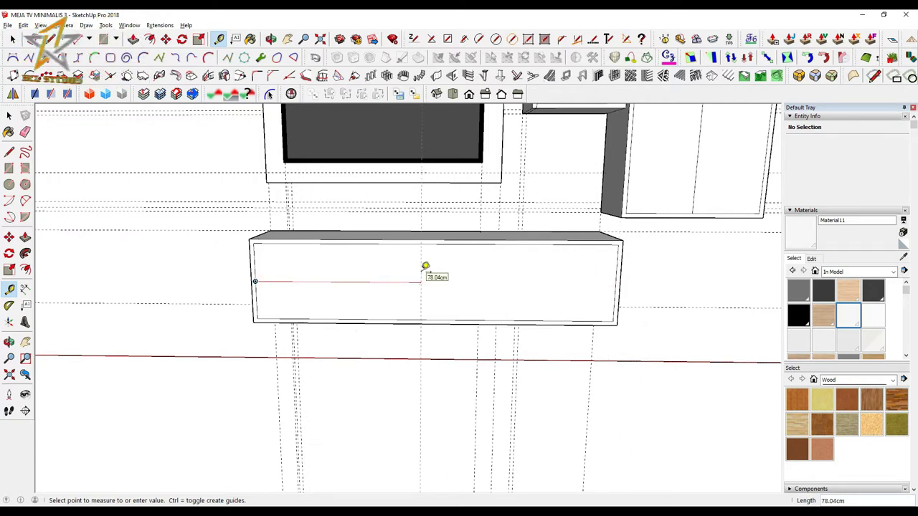
{"action": "left_click", "coordinate": [617, 263]}
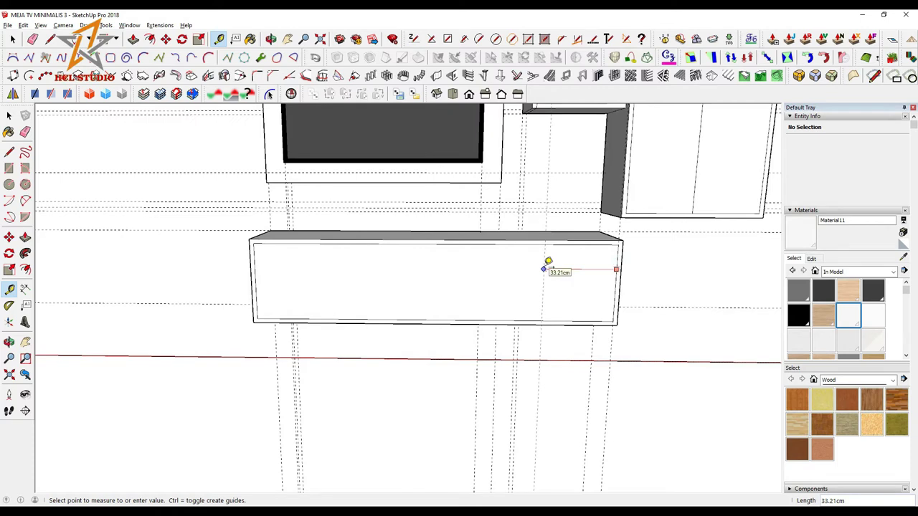
{"action": "left_click", "coordinate": [507, 292]}
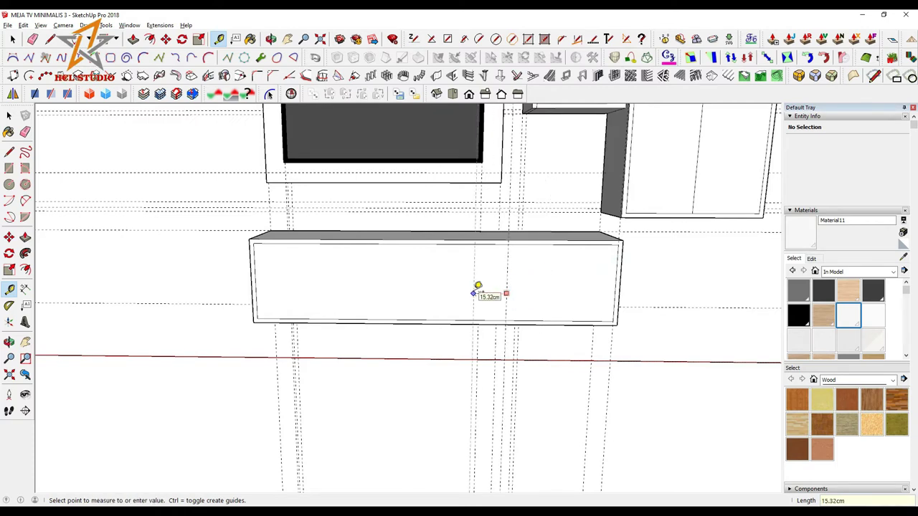
{"action": "scroll", "coordinate": [495, 274], "scroll_direction": "up", "scroll_amount": 1}
{"action": "left_click", "coordinate": [504, 297]}
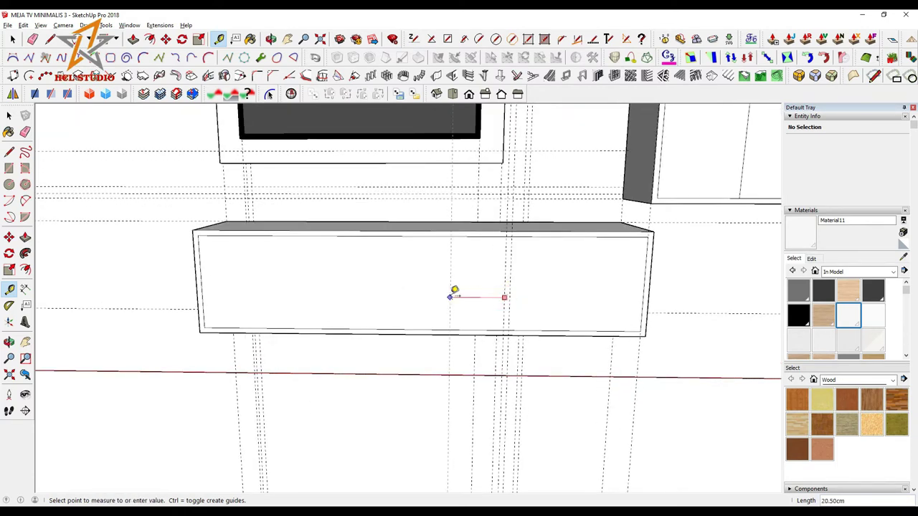
Step: Place a horizontal guide 18 cm up from the cabinet's bottom edge
{"action": "left_click", "coordinate": [307, 328]}
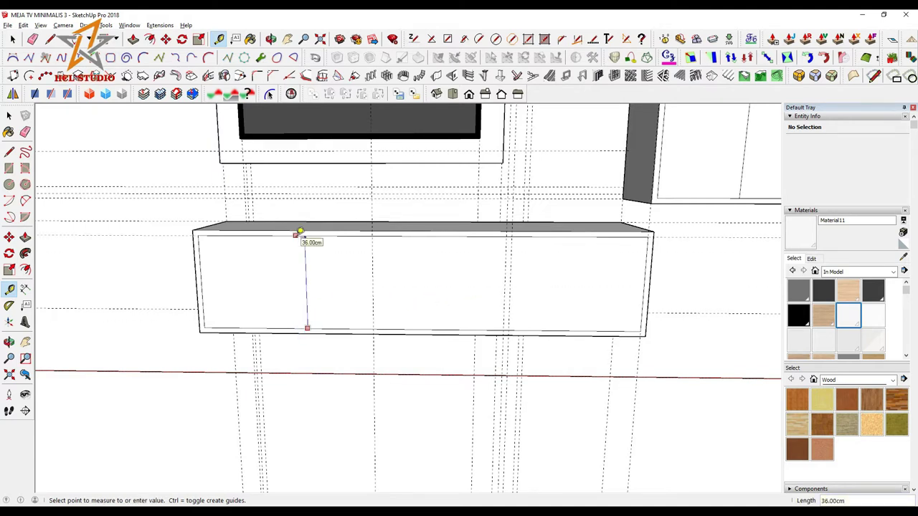
{"action": "type", "text": "18"}
{"action": "key", "text": "Return"}
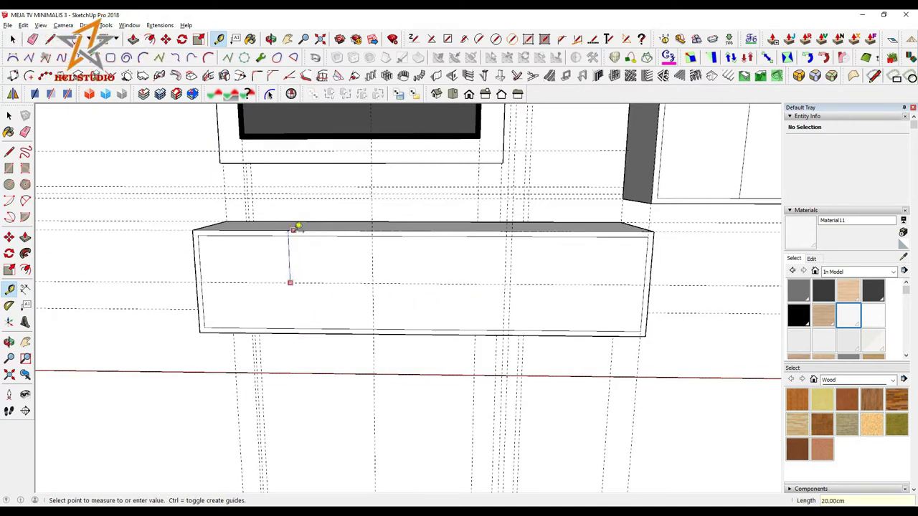
{"action": "left_click", "coordinate": [289, 281]}
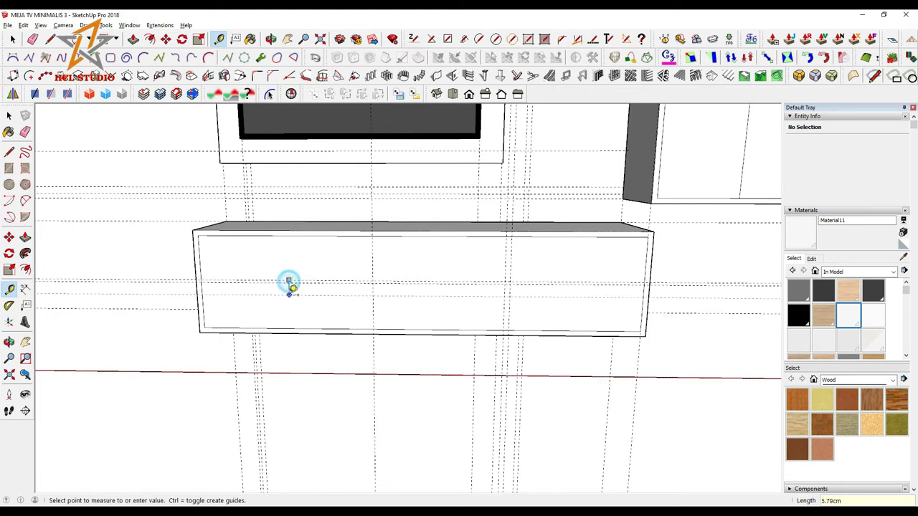
{"action": "mouse_move", "coordinate": [316, 292]}
{"action": "middle_mouse_down"}
{"action": "mouse_move", "coordinate": [344, 293]}
{"action": "mouse_move", "coordinate": [372, 312]}
{"action": "middle_mouse_up"}
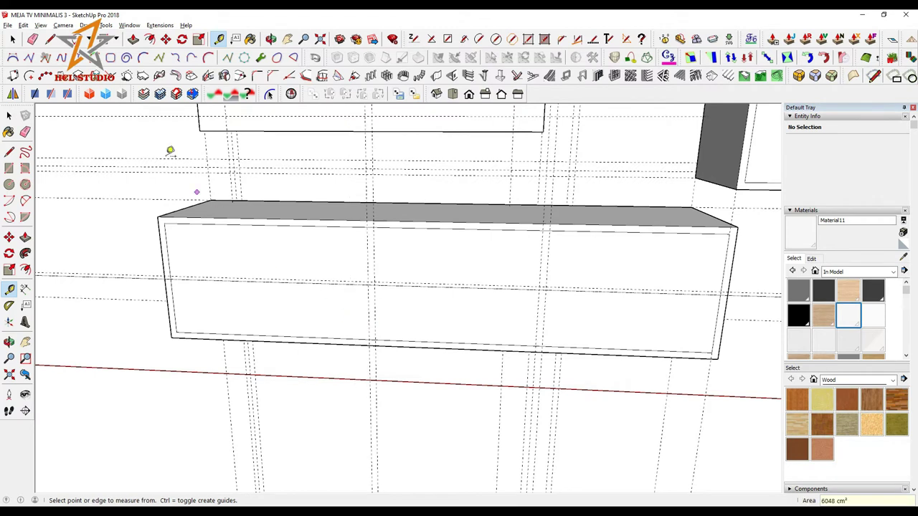
Step: Draw two 2 cm divider rectangles splitting the front into three bays
{"action": "left_click", "coordinate": [106, 40]}
{"action": "left_click", "coordinate": [371, 225]}
{"action": "left_click", "coordinate": [373, 341]}
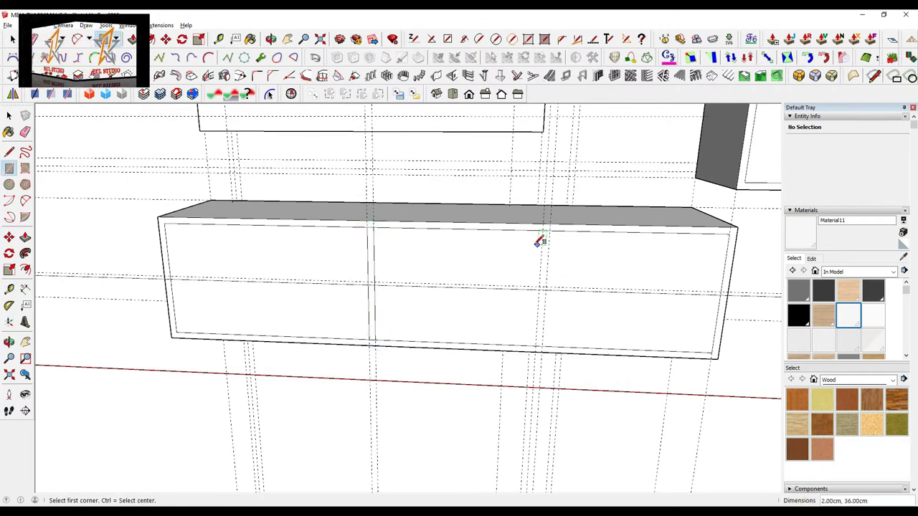
{"action": "left_click", "coordinate": [542, 230]}
{"action": "left_click", "coordinate": [540, 345]}
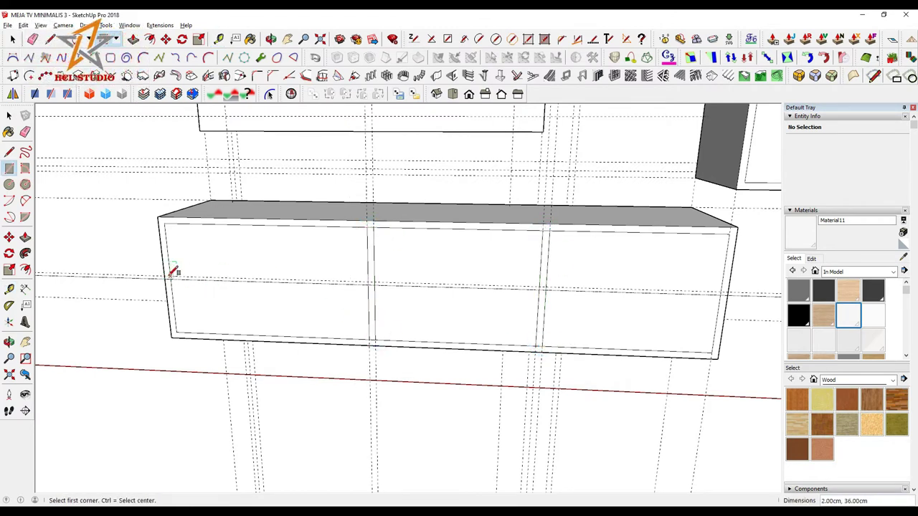
{"action": "scroll", "coordinate": [371, 284], "scroll_direction": "up", "scroll_amount": 3}
{"action": "scroll", "coordinate": [374, 294], "scroll_direction": "up", "scroll_amount": 1}
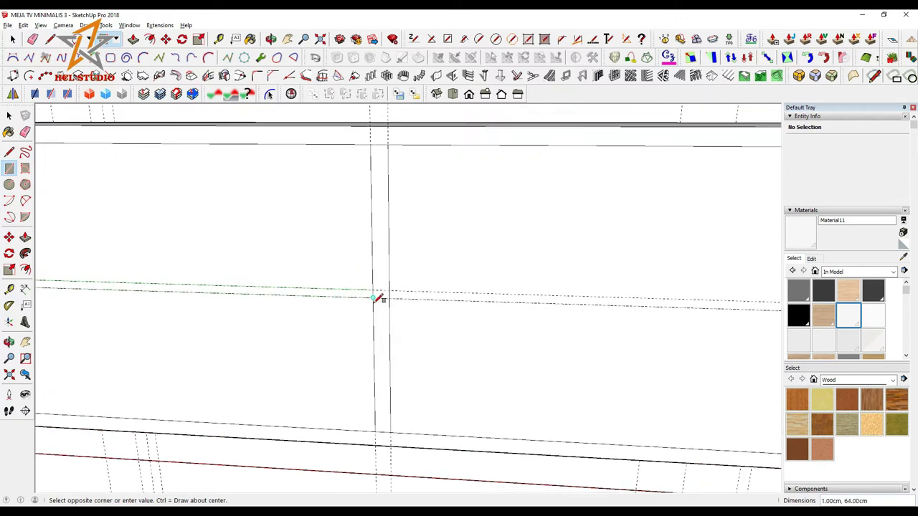
{"action": "scroll", "coordinate": [373, 299], "scroll_direction": "down", "scroll_amount": 2}
Step: Add another guide on the cabinet front
{"action": "key", "text": "t"}
{"action": "left_click", "coordinate": [350, 292]}
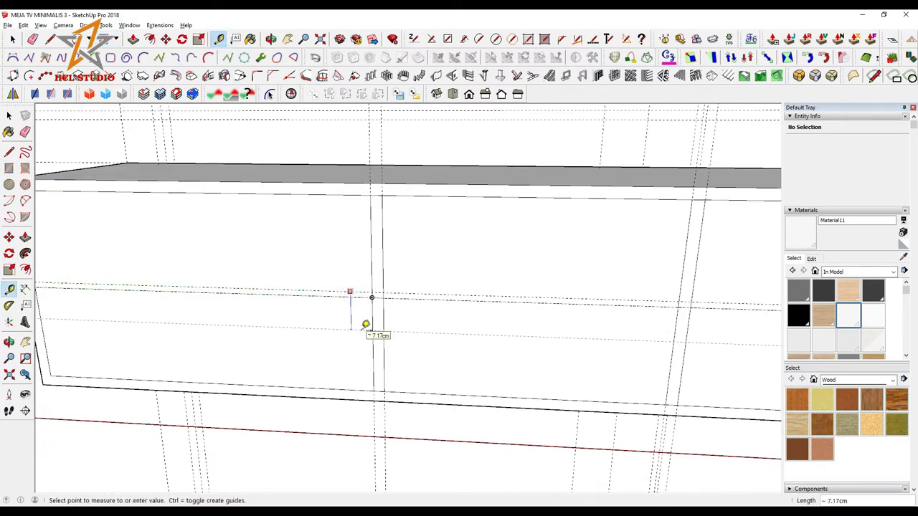
{"action": "left_click", "coordinate": [365, 325]}
{"action": "scroll", "coordinate": [365, 324], "scroll_direction": "down", "scroll_amount": 2}
Step: Draw the upper-left opening and push it 40 cm in as an open shelf
{"action": "key", "text": "r"}
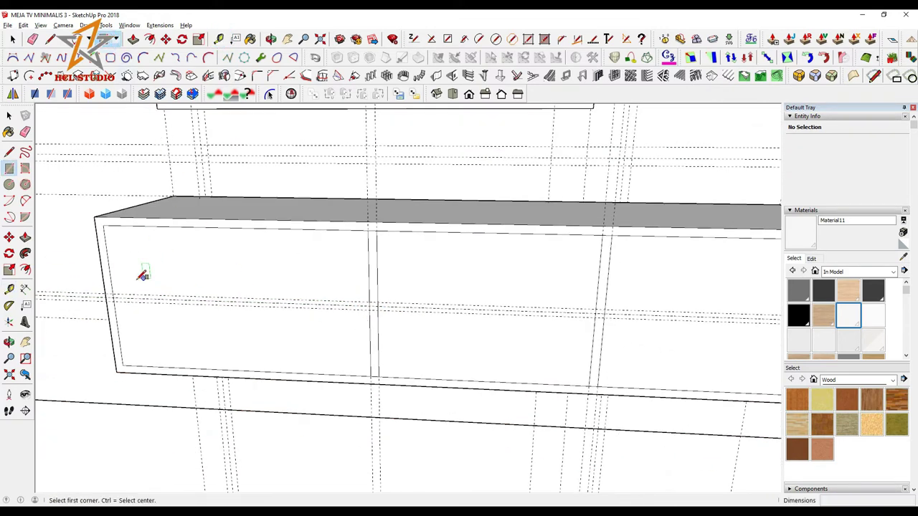
{"action": "left_click", "coordinate": [112, 293]}
{"action": "left_click", "coordinate": [368, 308]}
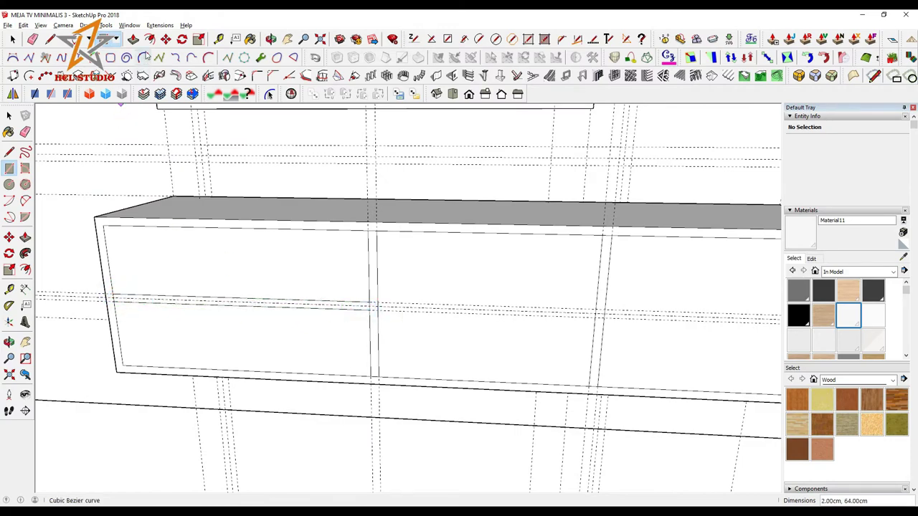
{"action": "key", "text": "p"}
{"action": "left_click_drag", "start_coordinate": [143, 291], "coordinate": [289, 260]}
{"action": "left_click", "coordinate": [289, 261]}
Step: Select the whole cabinet and paint it black
{"action": "scroll", "coordinate": [246, 334], "scroll_direction": "down", "scroll_amount": 2}
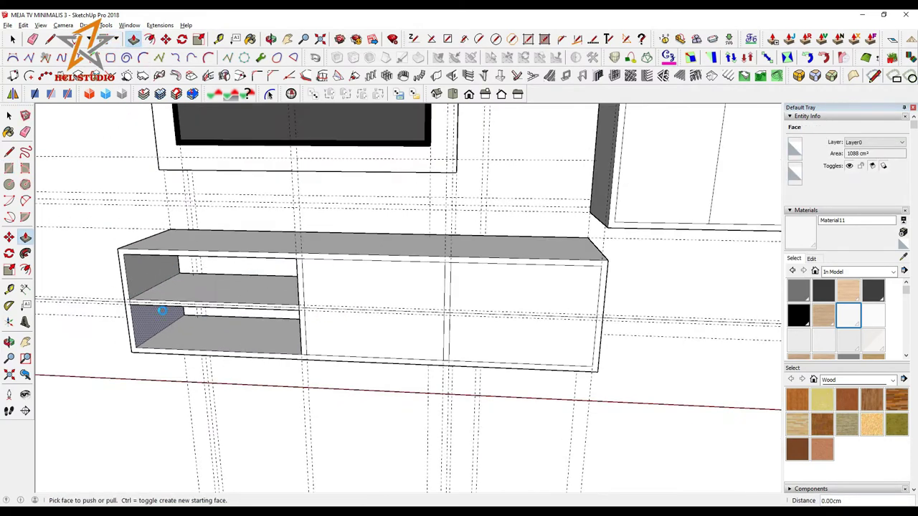
{"action": "scroll", "coordinate": [246, 334], "scroll_direction": "down", "scroll_amount": 1}
{"action": "scroll", "coordinate": [327, 327], "scroll_direction": "down", "scroll_amount": 2}
{"action": "mouse_move", "coordinate": [266, 309]}
{"action": "middle_mouse_down"}
{"action": "mouse_move", "coordinate": [479, 262]}
{"action": "mouse_move", "coordinate": [395, 246]}
{"action": "mouse_move", "coordinate": [320, 320]}
{"action": "mouse_move", "coordinate": [440, 313]}
{"action": "mouse_move", "coordinate": [277, 321]}
{"action": "middle_mouse_up"}
{"action": "key", "text": "space"}
{"action": "triple_click", "coordinate": [320, 321]}
{"action": "right_click", "coordinate": [325, 320]}
{"action": "left_click", "coordinate": [793, 311]}
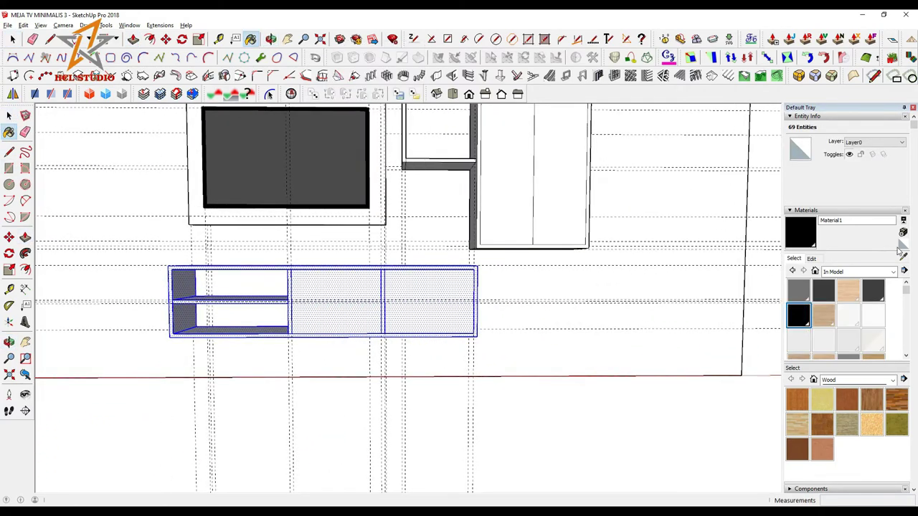
{"action": "left_click", "coordinate": [903, 233]}
{"action": "left_click", "coordinate": [590, 361]}
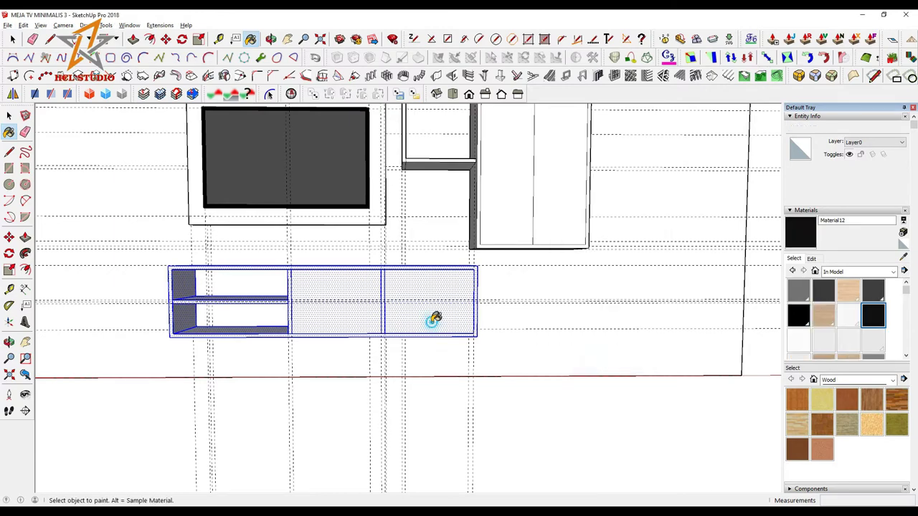
{"action": "left_click", "coordinate": [435, 318]}
{"action": "middle_click_drag", "start_coordinate": [359, 323], "coordinate": [285, 380]}
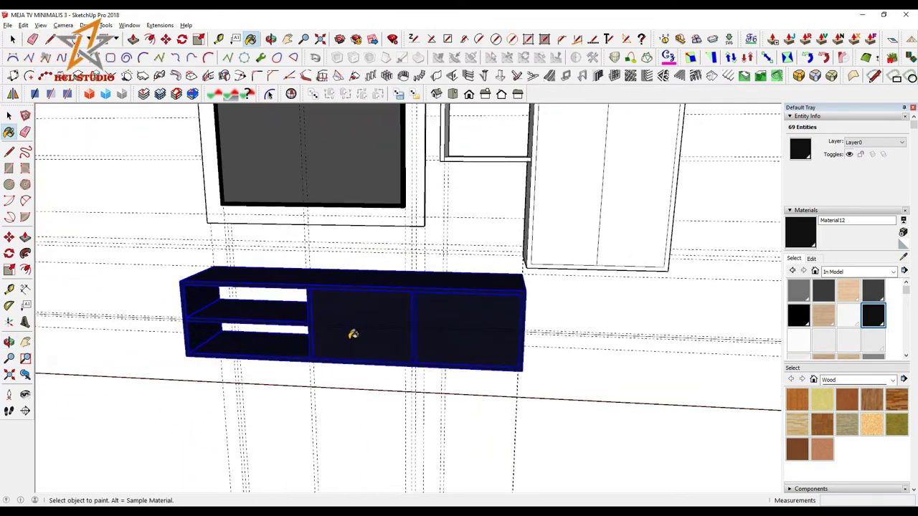
Step: Create a new white material, Material13, and load it for painting
{"action": "left_click", "coordinate": [10, 115]}
{"action": "left_click", "coordinate": [378, 364]}
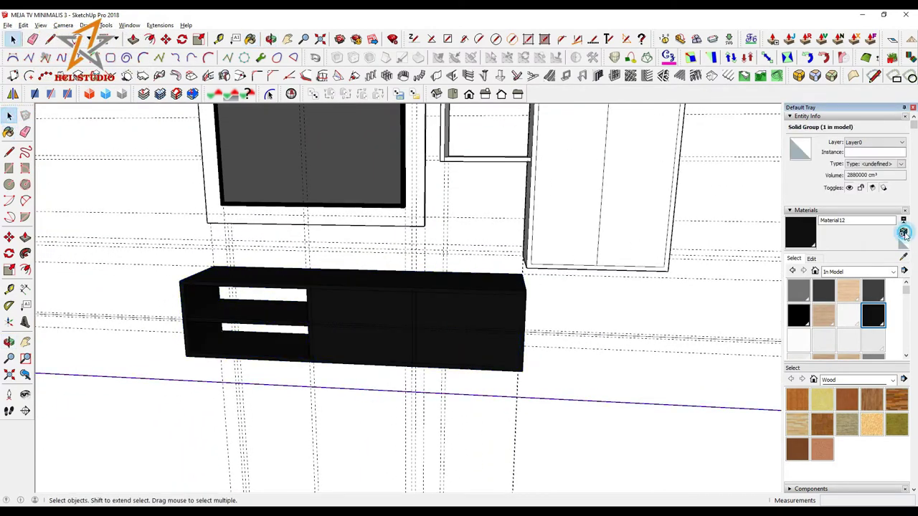
{"action": "left_click", "coordinate": [903, 232]}
{"action": "left_click_drag", "start_coordinate": [604, 239], "coordinate": [604, 228]}
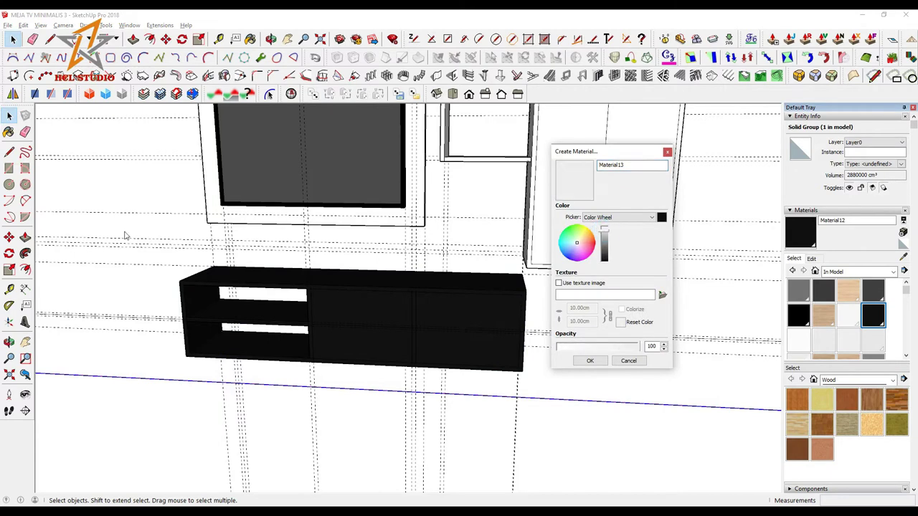
{"action": "left_click", "coordinate": [590, 361]}
{"action": "left_click", "coordinate": [803, 234]}
Step: Paint the middle and right door panels and the lower-left shelf interior white
{"action": "scroll", "coordinate": [297, 296], "scroll_direction": "up", "scroll_amount": 2}
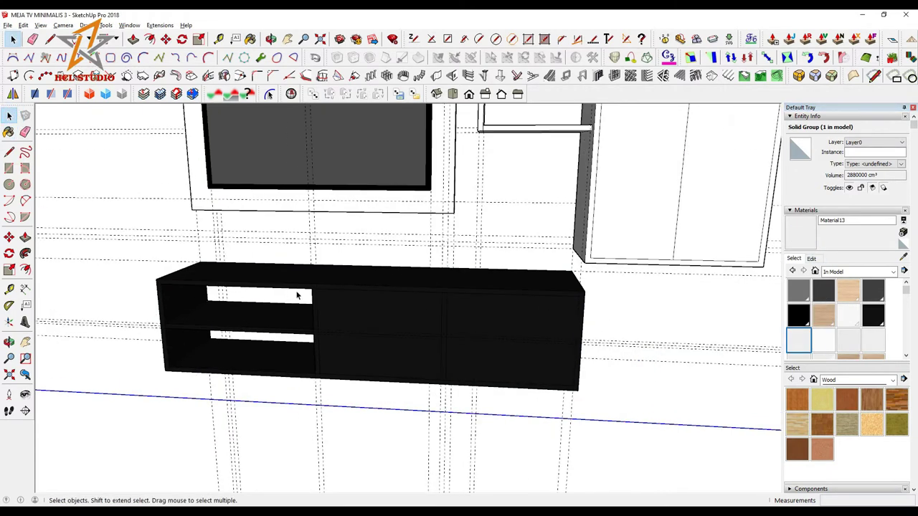
{"action": "key", "text": "b"}
{"action": "left_click", "coordinate": [417, 325]}
{"action": "left_click", "coordinate": [486, 328]}
{"action": "mouse_move", "coordinate": [486, 328]}
{"action": "middle_mouse_down"}
{"action": "mouse_move", "coordinate": [328, 322]}
{"action": "mouse_move", "coordinate": [431, 326]}
{"action": "mouse_move", "coordinate": [454, 304]}
{"action": "mouse_move", "coordinate": [340, 328]}
{"action": "mouse_move", "coordinate": [361, 265]}
{"action": "mouse_move", "coordinate": [440, 376]}
{"action": "mouse_move", "coordinate": [334, 323]}
{"action": "middle_mouse_up"}
{"action": "left_click", "coordinate": [310, 353]}
{"action": "mouse_move", "coordinate": [309, 352]}
{"action": "middle_mouse_down"}
{"action": "mouse_move", "coordinate": [342, 294]}
{"action": "mouse_move", "coordinate": [323, 322]}
{"action": "mouse_move", "coordinate": [185, 366]}
{"action": "mouse_move", "coordinate": [287, 280]}
{"action": "mouse_move", "coordinate": [371, 445]}
{"action": "mouse_move", "coordinate": [365, 383]}
{"action": "mouse_move", "coordinate": [208, 356]}
{"action": "mouse_move", "coordinate": [219, 360]}
{"action": "middle_mouse_up"}
{"action": "left_click", "coordinate": [324, 318]}
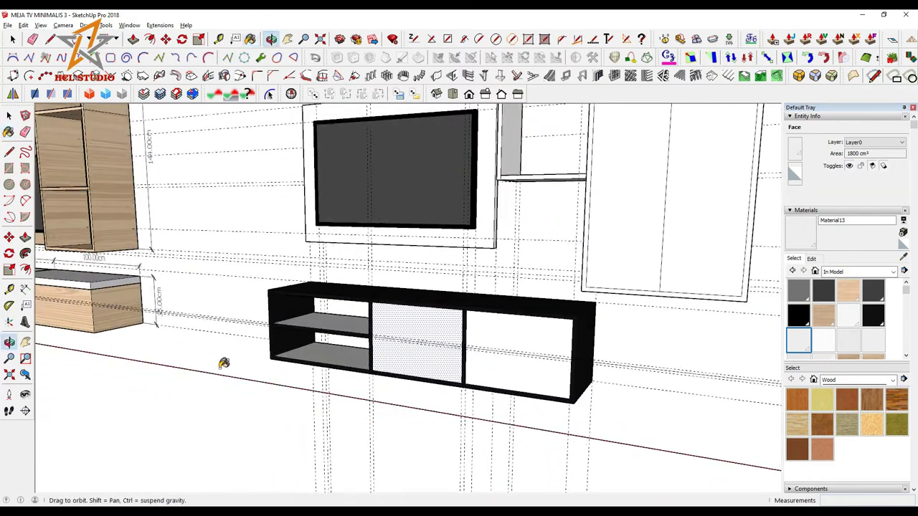
Step: Orbit to the front and inspect the low TV cabinet and TV panel groups
{"action": "mouse_move", "coordinate": [304, 356]}
{"action": "middle_mouse_down"}
{"action": "mouse_move", "coordinate": [416, 363]}
{"action": "mouse_move", "coordinate": [437, 346]}
{"action": "middle_mouse_up"}
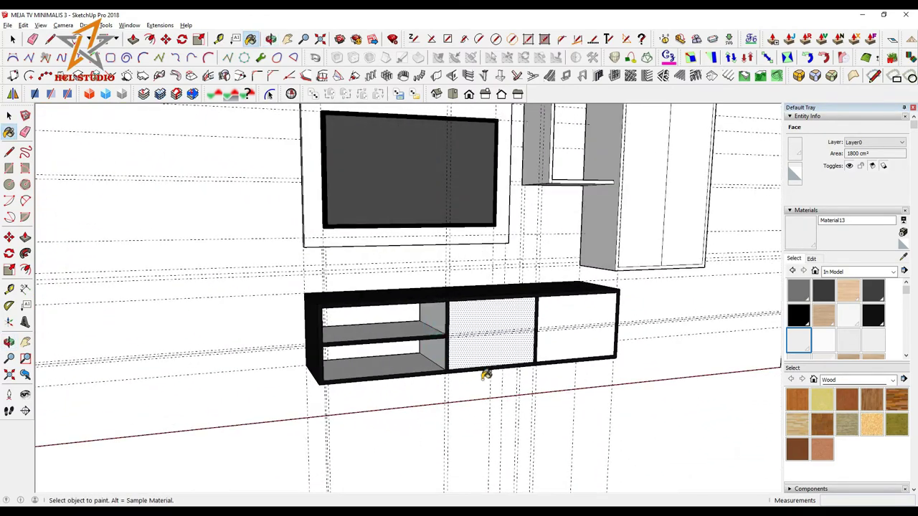
{"action": "mouse_move", "coordinate": [486, 374]}
{"action": "middle_mouse_down"}
{"action": "mouse_move", "coordinate": [297, 371]}
{"action": "mouse_move", "coordinate": [97, 266]}
{"action": "middle_mouse_up"}
{"action": "key", "text": "space"}
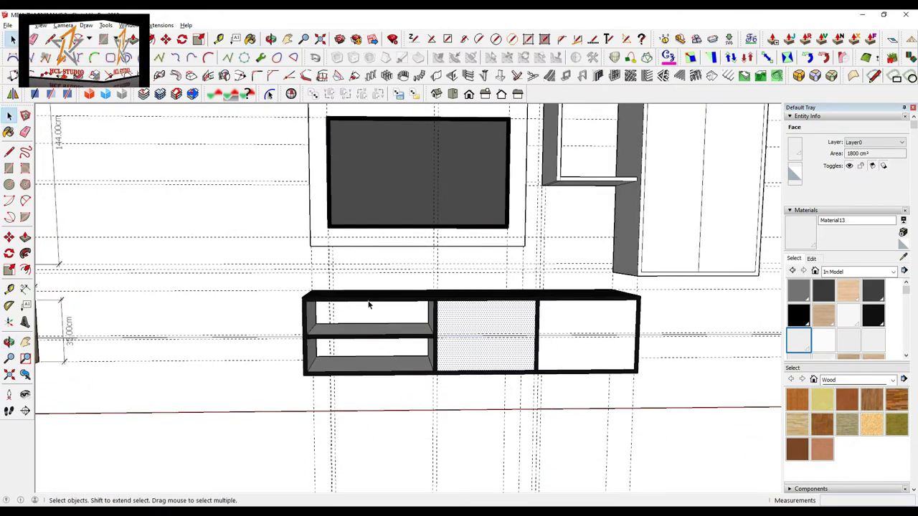
{"action": "triple_click", "coordinate": [369, 303]}
{"action": "right_click", "coordinate": [368, 295]}
{"action": "left_click", "coordinate": [399, 100]}
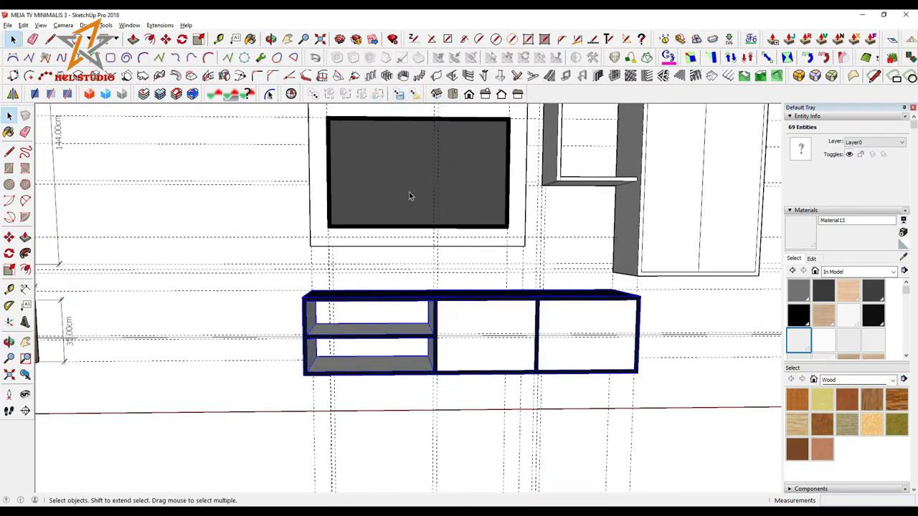
{"action": "key", "text": "b"}
{"action": "right_click", "coordinate": [520, 219]}
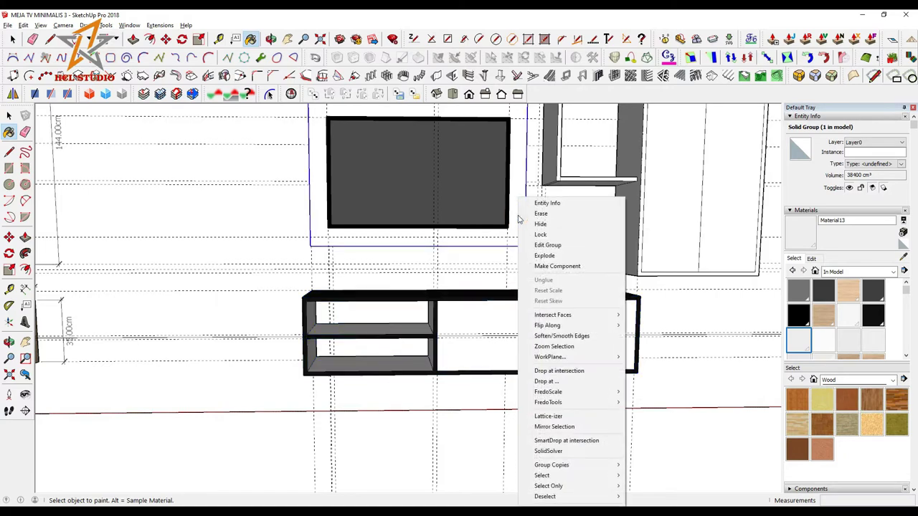
{"action": "left_click", "coordinate": [517, 185]}
Step: Zoom out to the whole tall wall unit and enter its group for editing
{"action": "scroll", "coordinate": [518, 325], "scroll_direction": "down", "scroll_amount": 3}
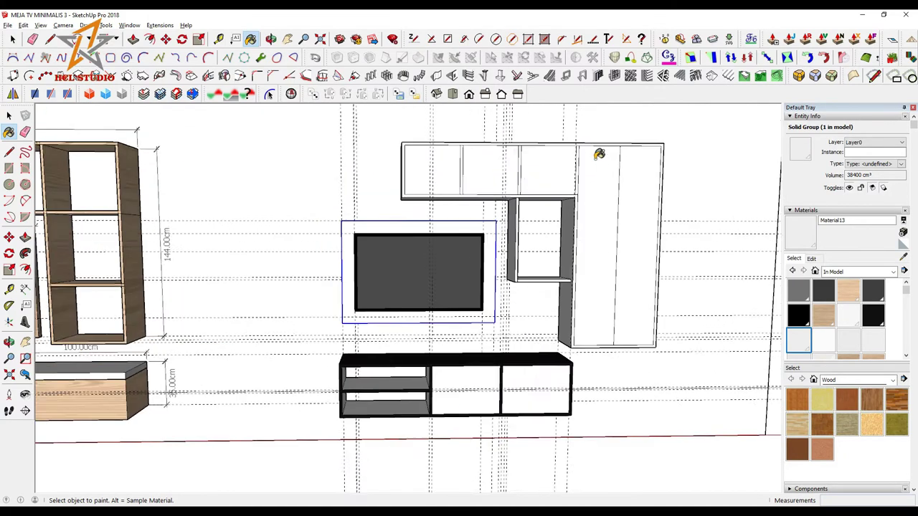
{"action": "middle_click_drag", "start_coordinate": [596, 153], "coordinate": [535, 207]}
{"action": "key", "text": "space"}
{"action": "double_click", "coordinate": [408, 168]}
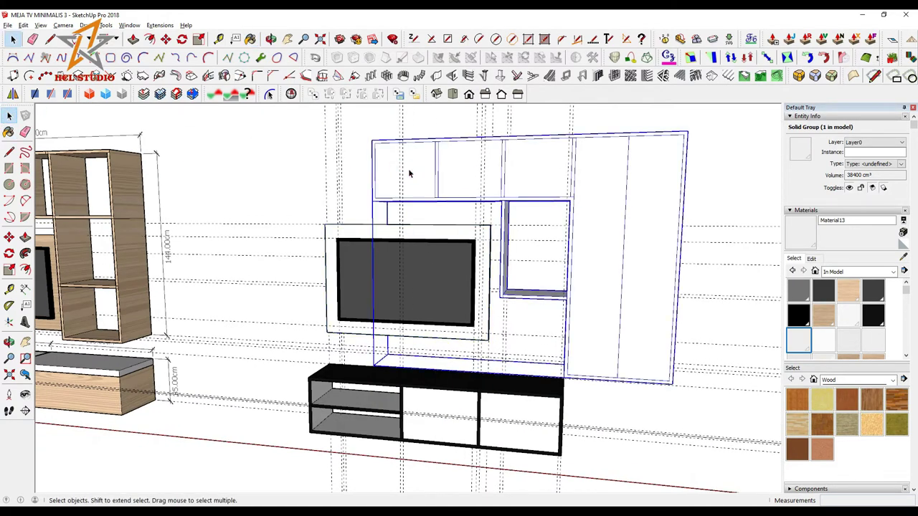
Step: Create light grey Material14 and paint the wall unit's door faces with it
{"action": "left_click", "coordinate": [802, 233]}
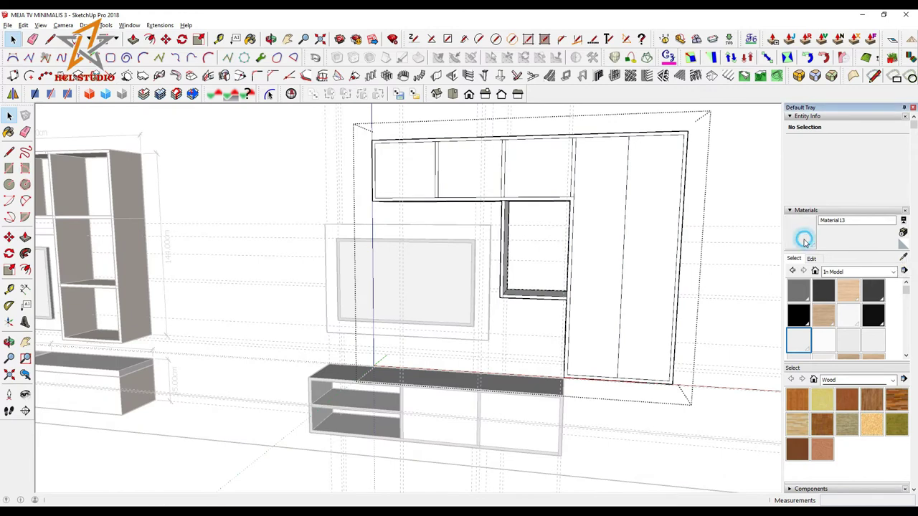
{"action": "right_click", "coordinate": [619, 239]}
{"action": "left_click", "coordinate": [674, 263]}
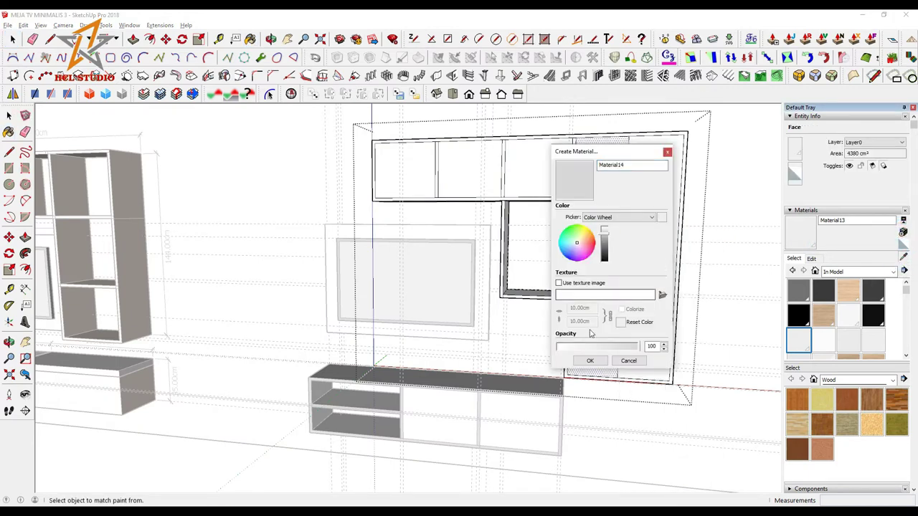
{"action": "left_click", "coordinate": [590, 361]}
{"action": "left_click", "coordinate": [617, 260]}
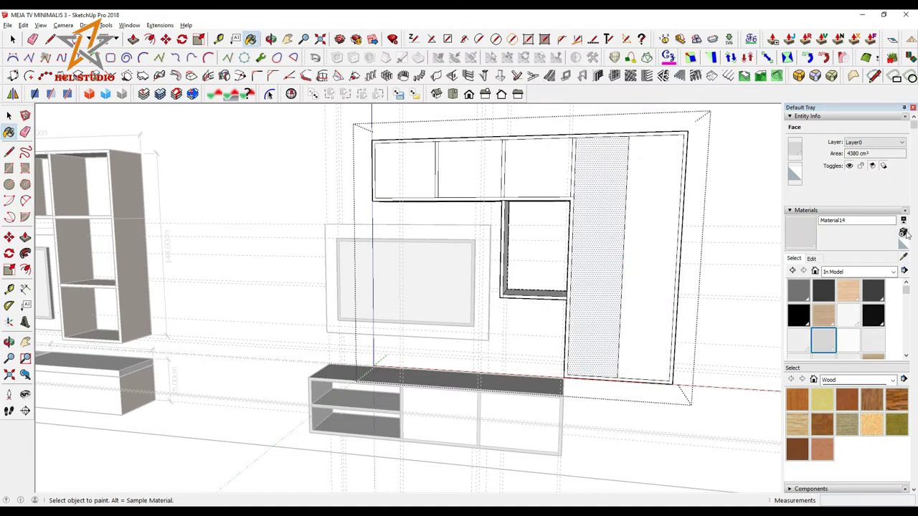
Step: Create darker grey Material15 and paint the rightmost door with it
{"action": "left_click", "coordinate": [903, 233]}
{"action": "left_click", "coordinate": [605, 237]}
{"action": "left_click", "coordinate": [588, 361]}
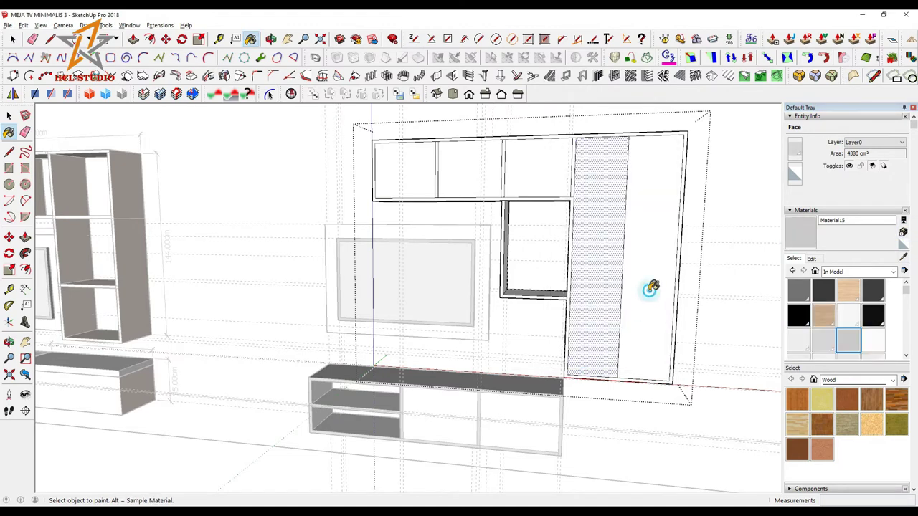
{"action": "left_click", "coordinate": [652, 289]}
Step: Sample the lighter grey, close the wall unit group, and orbit to a frontal view
{"action": "right_click", "coordinate": [743, 294]}
{"action": "left_click", "coordinate": [902, 260]}
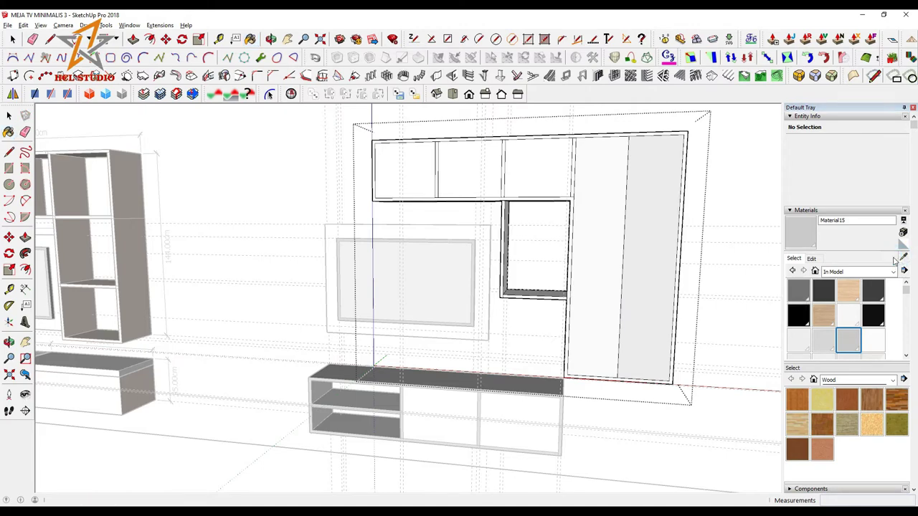
{"action": "left_click", "coordinate": [601, 287]}
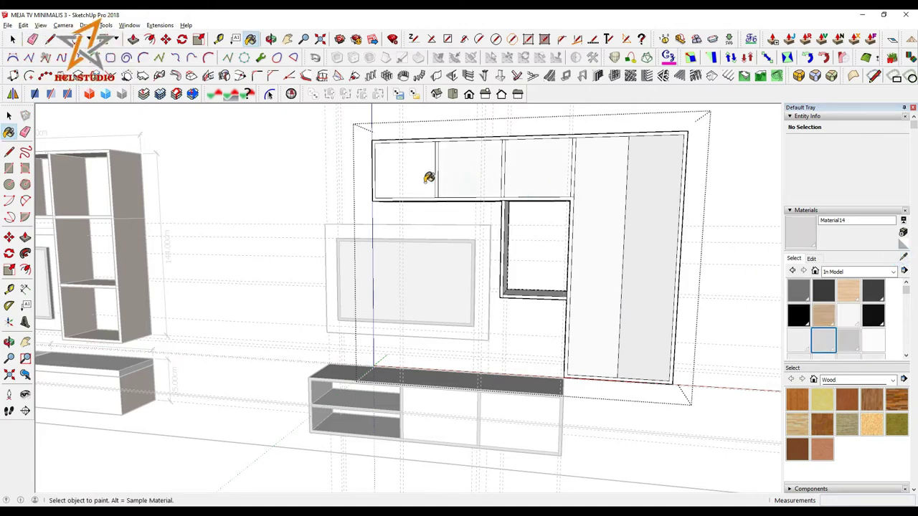
{"action": "right_click", "coordinate": [729, 266]}
{"action": "left_click", "coordinate": [745, 273]}
{"action": "mouse_move", "coordinate": [703, 277]}
{"action": "middle_mouse_down"}
{"action": "mouse_move", "coordinate": [593, 314]}
{"action": "mouse_move", "coordinate": [732, 301]}
{"action": "middle_mouse_up"}
{"action": "left_click", "coordinate": [903, 257]}
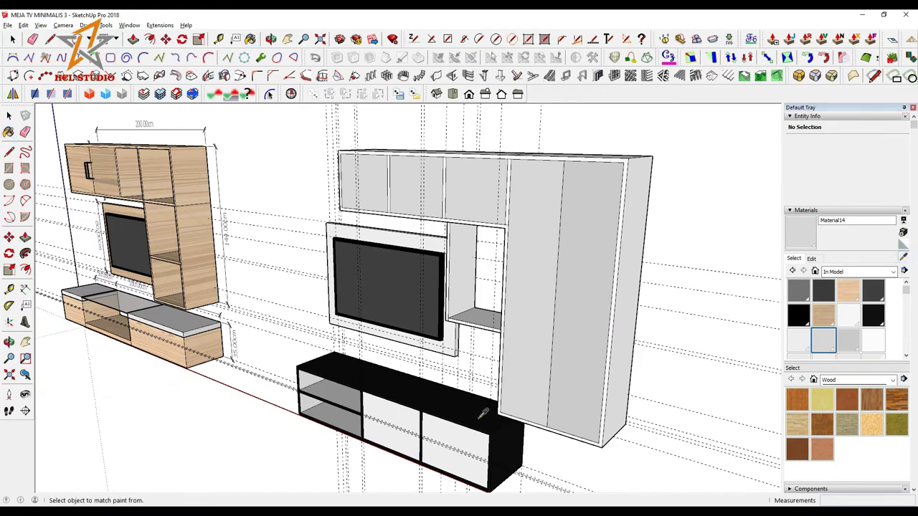
{"action": "mouse_move", "coordinate": [482, 414]}
{"action": "middle_mouse_down"}
{"action": "mouse_move", "coordinate": [586, 402]}
{"action": "mouse_move", "coordinate": [694, 242]}
{"action": "middle_mouse_up"}
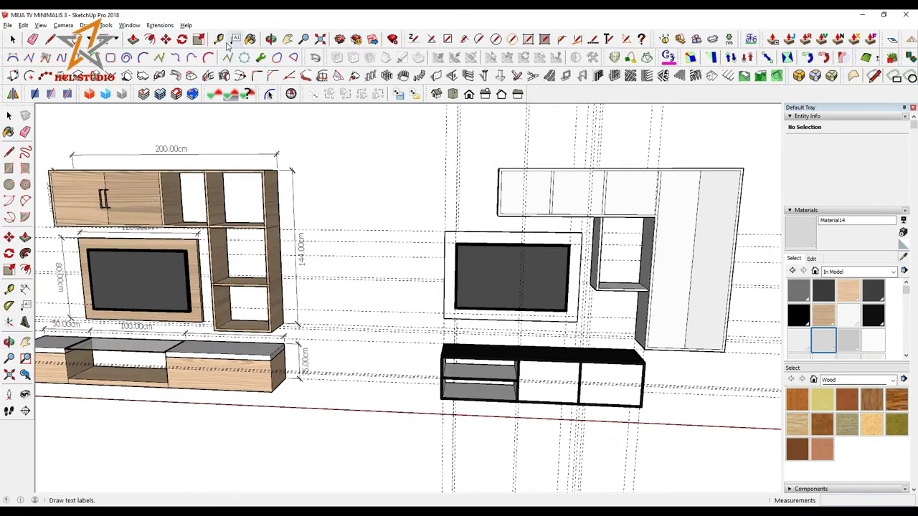
Step: Measure the tall right door's edge with the Tape Measure, reading 146 cm
{"action": "left_click", "coordinate": [218, 39]}
{"action": "scroll", "coordinate": [581, 198], "scroll_direction": "up", "scroll_amount": 3}
{"action": "scroll", "coordinate": [639, 252], "scroll_direction": "up", "scroll_amount": 2}
{"action": "scroll", "coordinate": [572, 268], "scroll_direction": "up", "scroll_amount": 2}
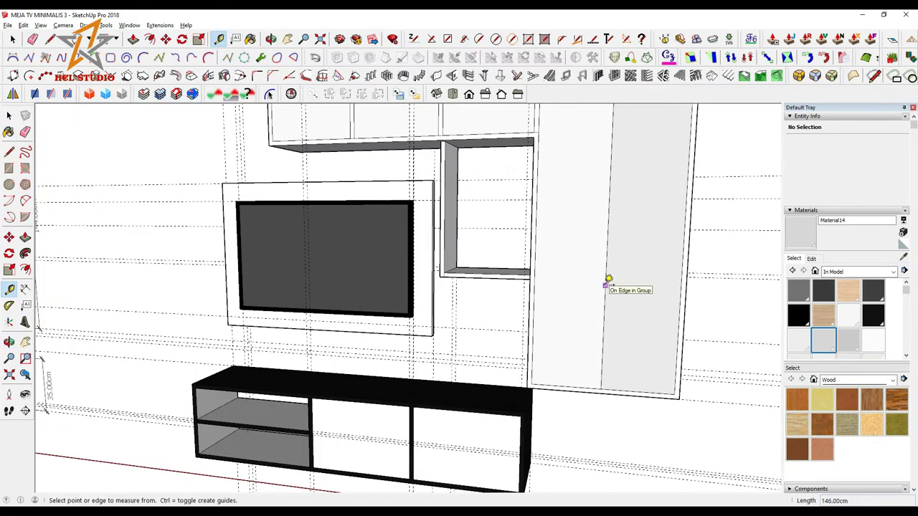
{"action": "left_click", "coordinate": [608, 279]}
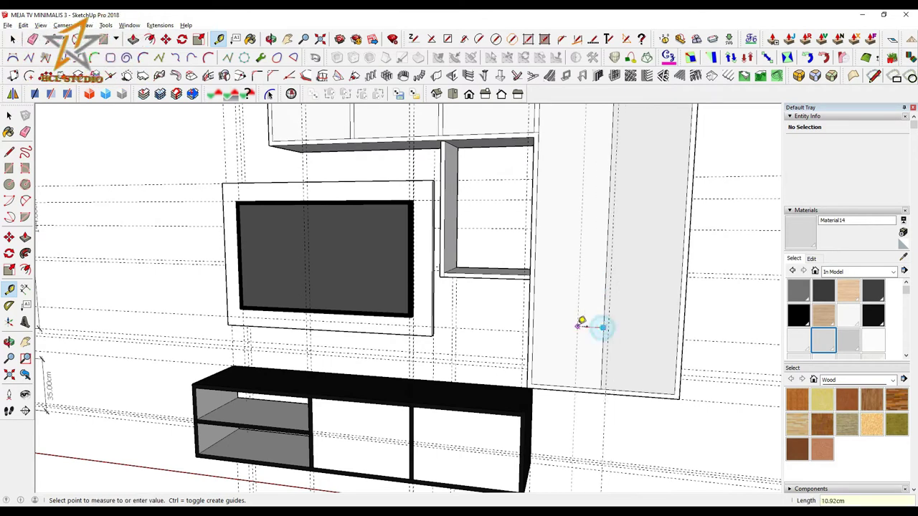
{"action": "left_click", "coordinate": [580, 322]}
Step: Add guide lines from the unit's bottom corner and door edge, one set 40 cm in
{"action": "scroll", "coordinate": [580, 322], "scroll_direction": "down", "scroll_amount": 1}
{"action": "scroll", "coordinate": [597, 324], "scroll_direction": "down", "scroll_amount": 1}
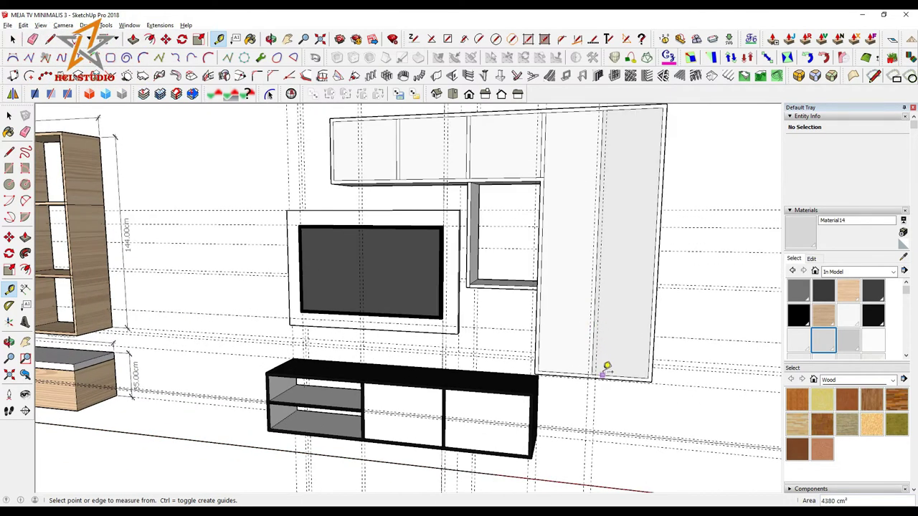
{"action": "left_click", "coordinate": [603, 373]}
{"action": "left_click", "coordinate": [606, 323]}
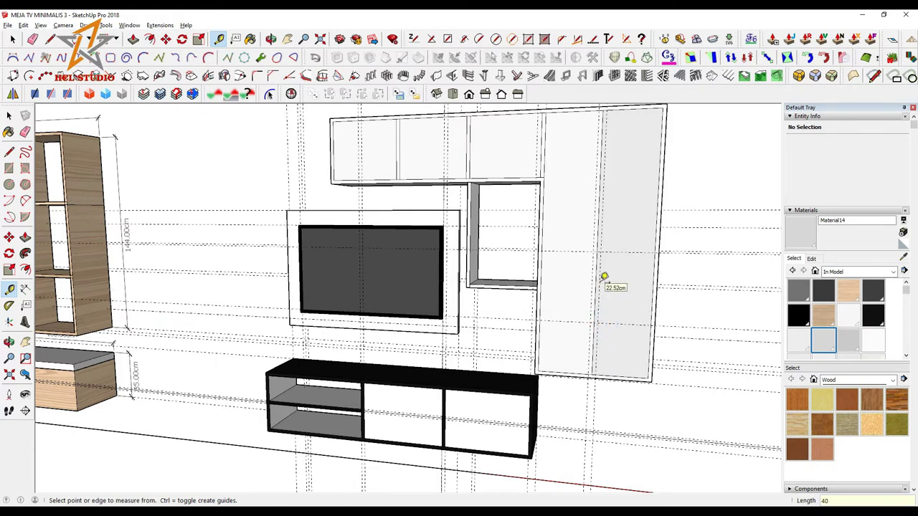
{"action": "scroll", "coordinate": [606, 273], "scroll_direction": "up", "scroll_amount": 1}
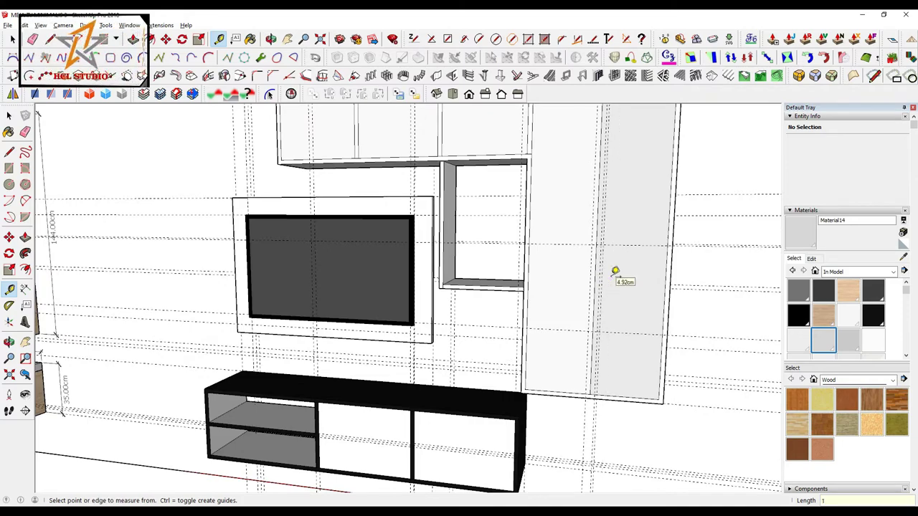
{"action": "middle_click_drag", "start_coordinate": [523, 312], "coordinate": [510, 317]}
Step: Draw a thin rectangle on the right door and pull it out as the handle
{"action": "left_click", "coordinate": [574, 283]}
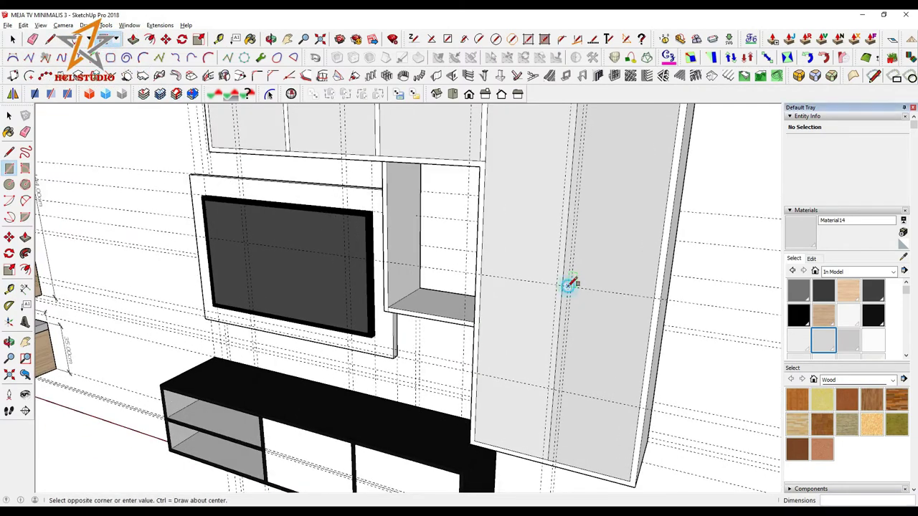
{"action": "left_click", "coordinate": [566, 393]}
{"action": "middle_click_drag", "start_coordinate": [566, 393], "coordinate": [516, 402]}
{"action": "left_click", "coordinate": [132, 40]}
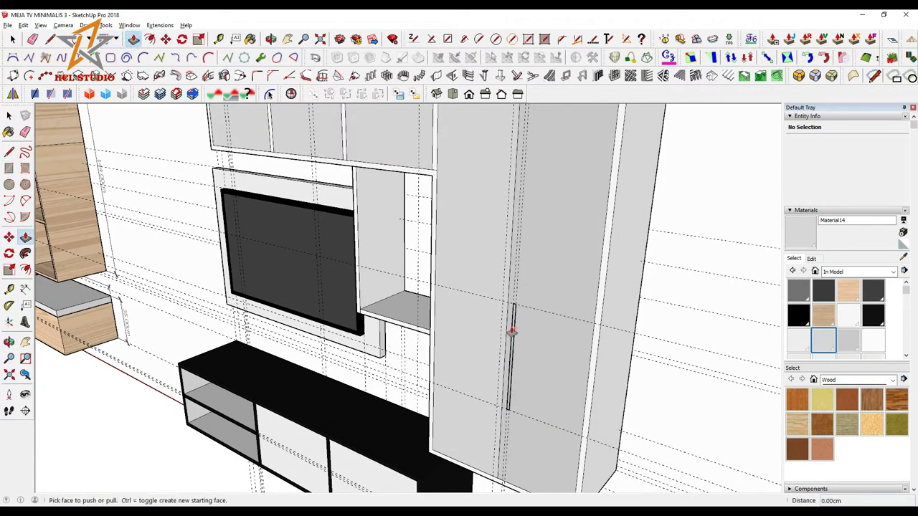
{"action": "left_click", "coordinate": [512, 329]}
{"action": "left_click", "coordinate": [506, 331]}
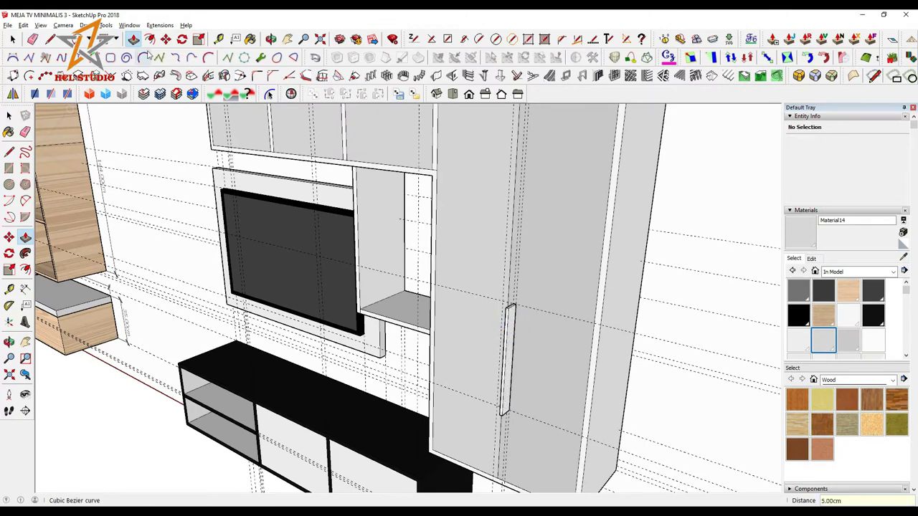
Step: Offset the handle's front face and recess the inner face by 1 cm
{"action": "key", "text": "f"}
{"action": "mouse_move", "coordinate": [506, 331]}
{"action": "middle_mouse_down"}
{"action": "mouse_move", "coordinate": [547, 359]}
{"action": "mouse_move", "coordinate": [455, 338]}
{"action": "middle_mouse_up"}
{"action": "left_click", "coordinate": [456, 344]}
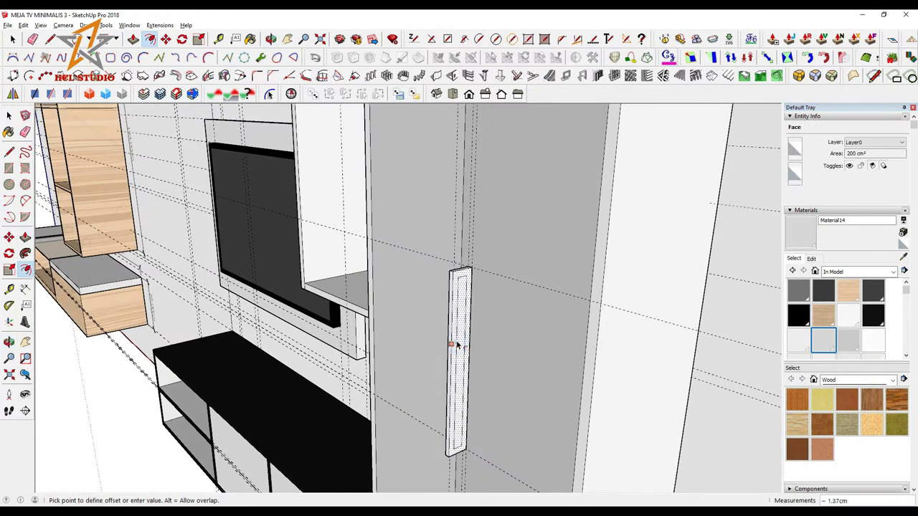
{"action": "left_click", "coordinate": [456, 345]}
{"action": "type", "text": "1"}
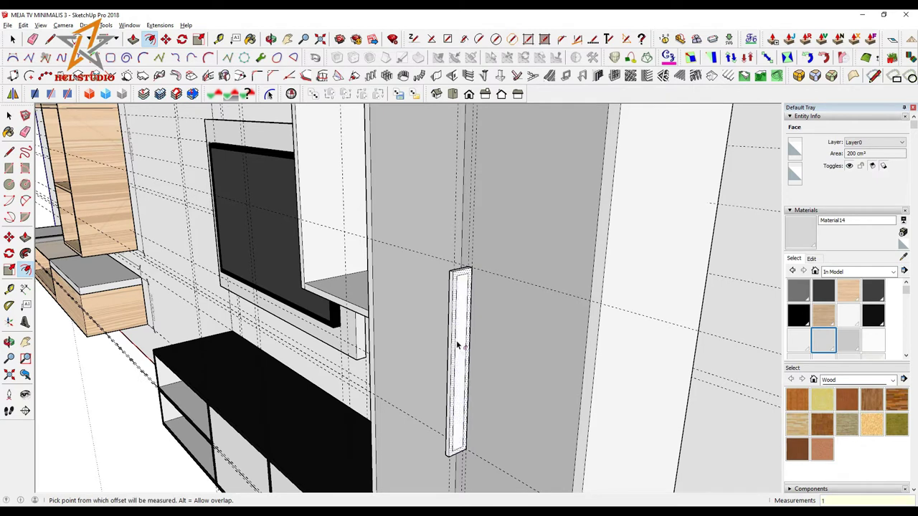
{"action": "key", "text": "p"}
{"action": "left_click", "coordinate": [464, 300]}
{"action": "type", "text": "-1.90cm"}
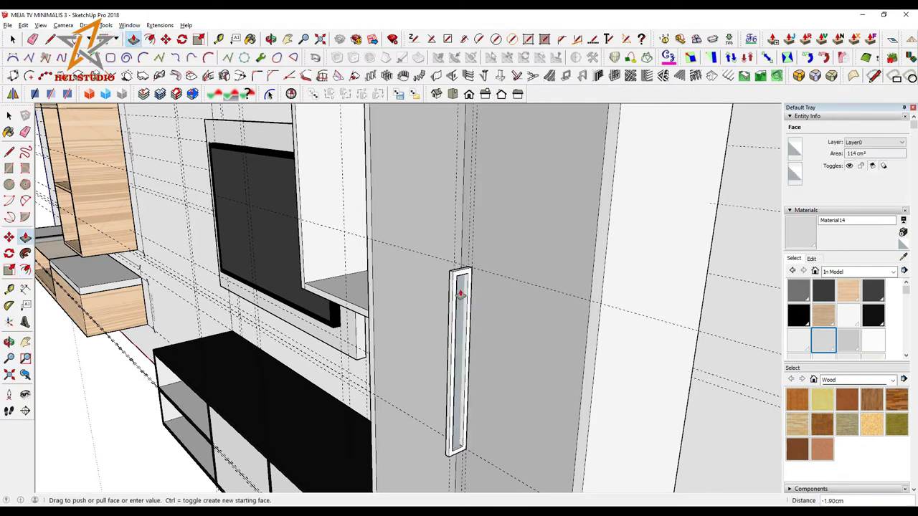
{"action": "type", "text": "-1"}
{"action": "key", "text": "Return"}
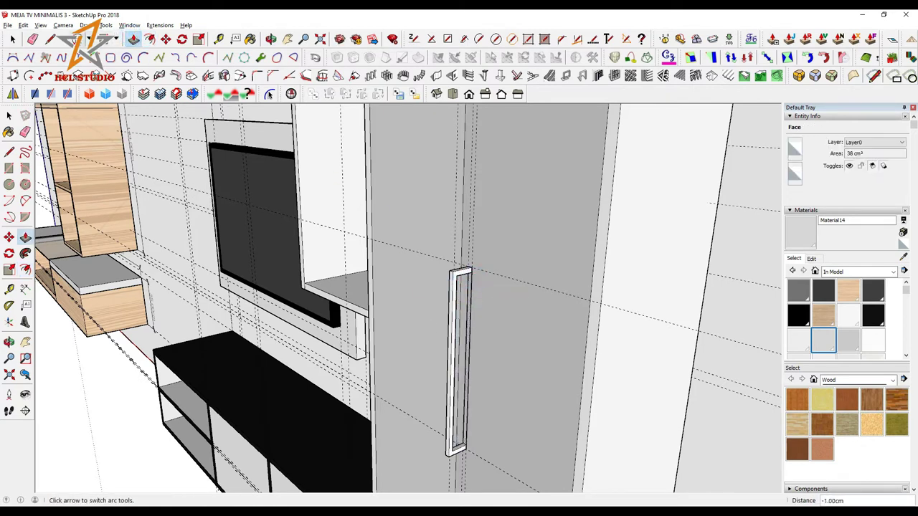
{"action": "key", "text": "e"}
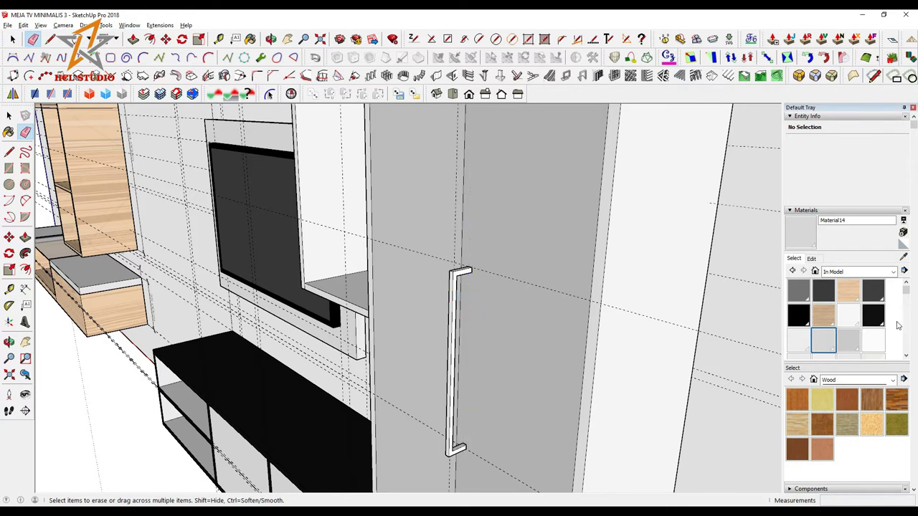
Step: Create grey Material16, make the handle a solid group, and paint it grey
{"action": "left_click", "coordinate": [849, 339]}
{"action": "left_click", "coordinate": [903, 233]}
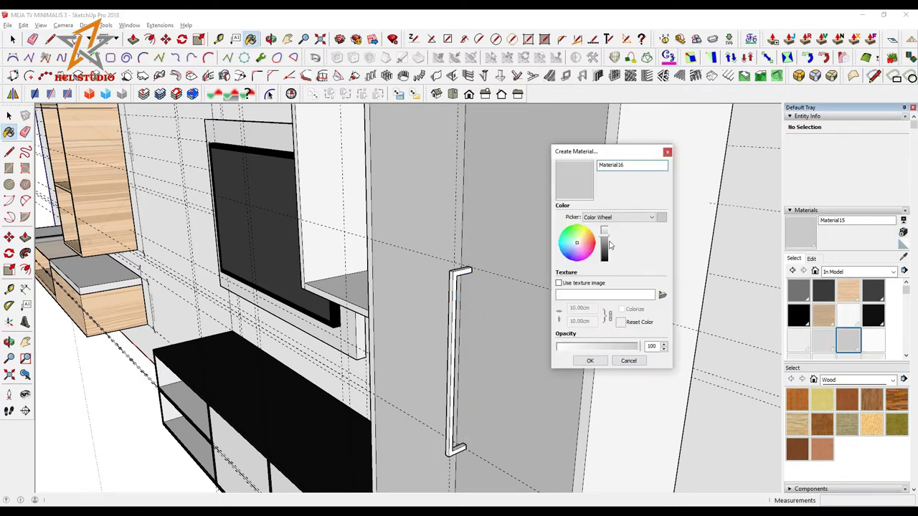
{"action": "left_click", "coordinate": [589, 361]}
{"action": "key", "text": "space"}
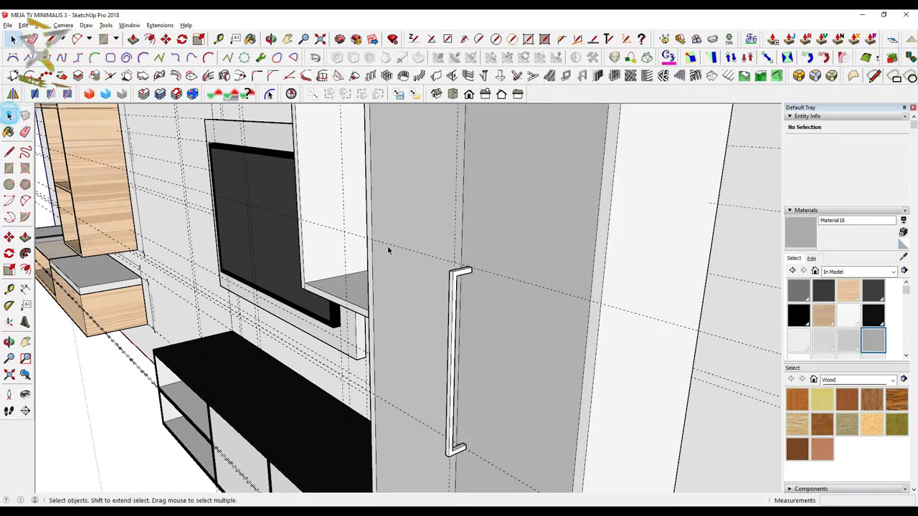
{"action": "triple_click", "coordinate": [451, 359]}
{"action": "right_click", "coordinate": [453, 301]}
{"action": "left_click", "coordinate": [484, 311]}
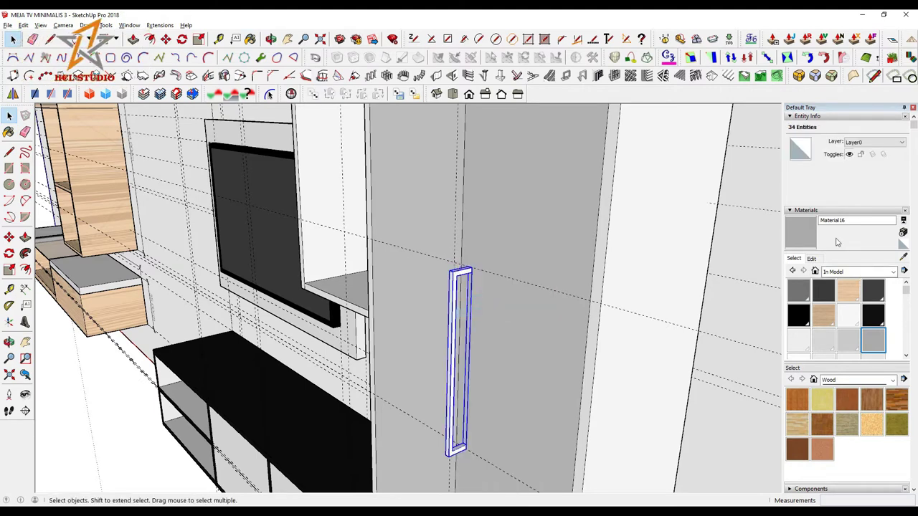
{"action": "key", "text": "b"}
{"action": "left_click", "coordinate": [460, 301]}
Step: Copy the handle with Move and Ctrl onto the neighbouring tall door
{"action": "middle_click_drag", "start_coordinate": [463, 301], "coordinate": [516, 326]}
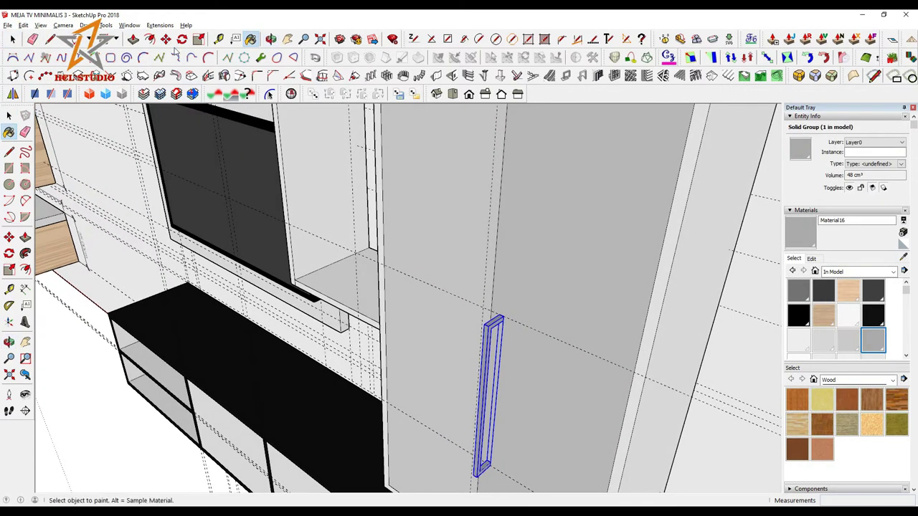
{"action": "key", "text": "m"}
{"action": "key", "text": "ctrl"}
{"action": "left_click", "coordinate": [502, 320]}
{"action": "scroll", "coordinate": [502, 359], "scroll_direction": "down", "scroll_amount": 5}
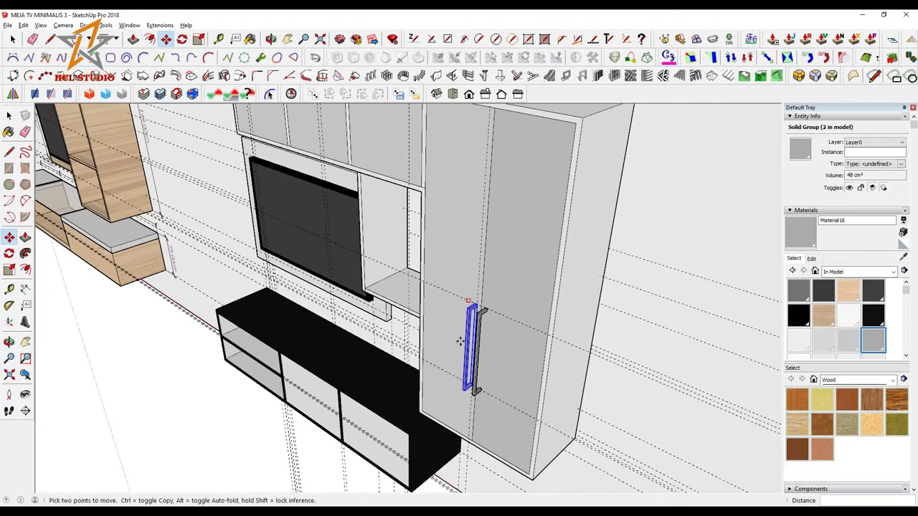
{"action": "middle_click_drag", "start_coordinate": [502, 322], "coordinate": [545, 248]}
{"action": "scroll", "coordinate": [488, 334], "scroll_direction": "down", "scroll_amount": 3}
{"action": "scroll", "coordinate": [495, 358], "scroll_direction": "down", "scroll_amount": 2}
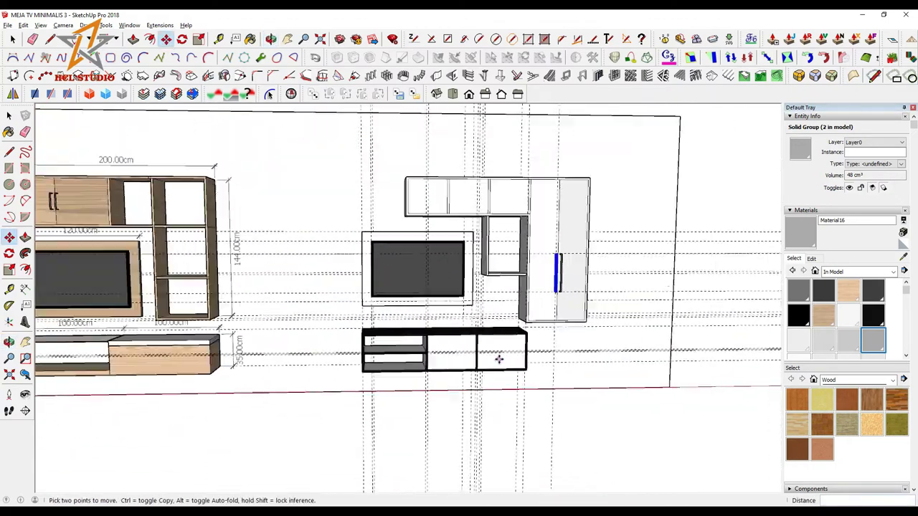
{"action": "middle_click_drag", "start_coordinate": [496, 359], "coordinate": [378, 272]}
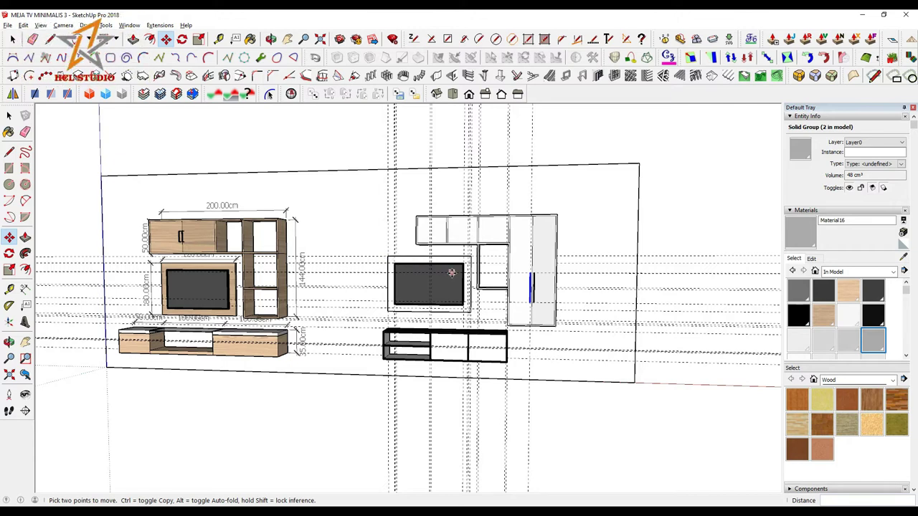
{"action": "scroll", "coordinate": [452, 272], "scroll_direction": "up", "scroll_amount": 1}
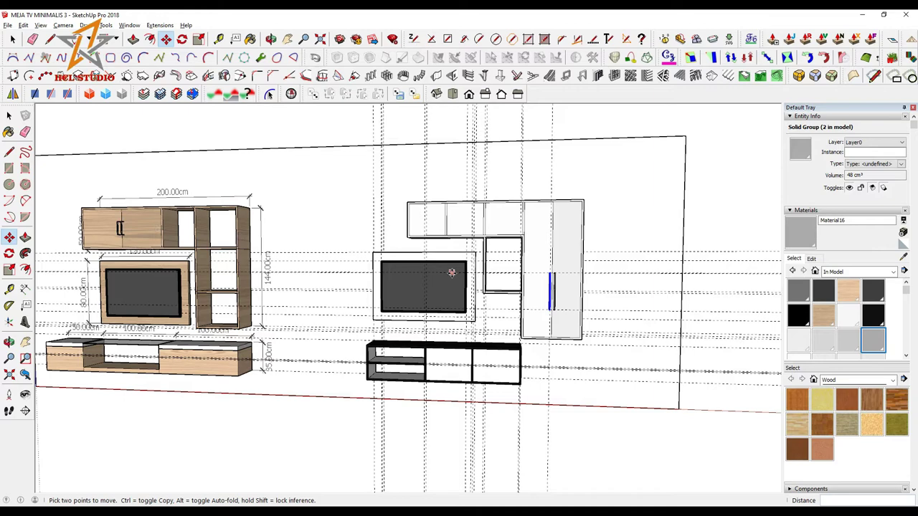
{"action": "scroll", "coordinate": [479, 225], "scroll_direction": "up", "scroll_amount": 2}
Step: Add a guide line 40 cm in from the upper cabinet's edge
{"action": "key", "text": "t"}
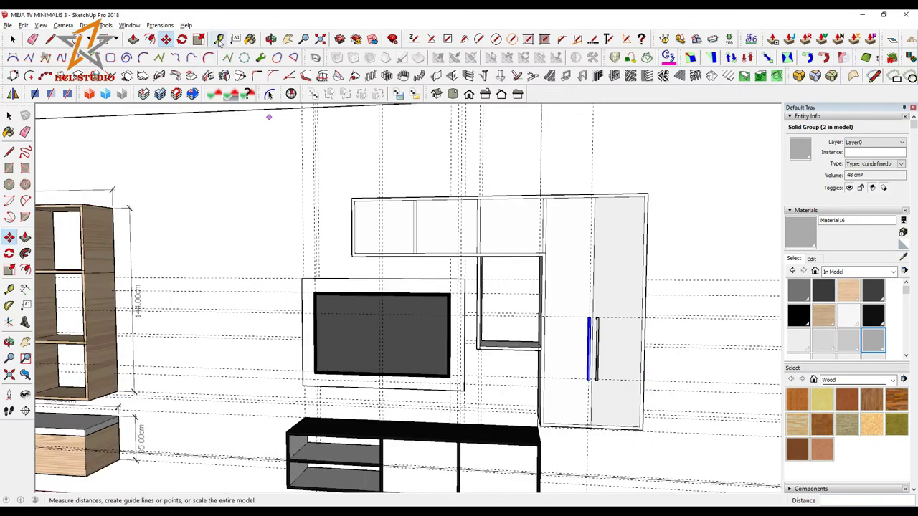
{"action": "scroll", "coordinate": [492, 215], "scroll_direction": "up", "scroll_amount": 2}
{"action": "left_click", "coordinate": [490, 290]}
{"action": "type", "text": "37.5"}
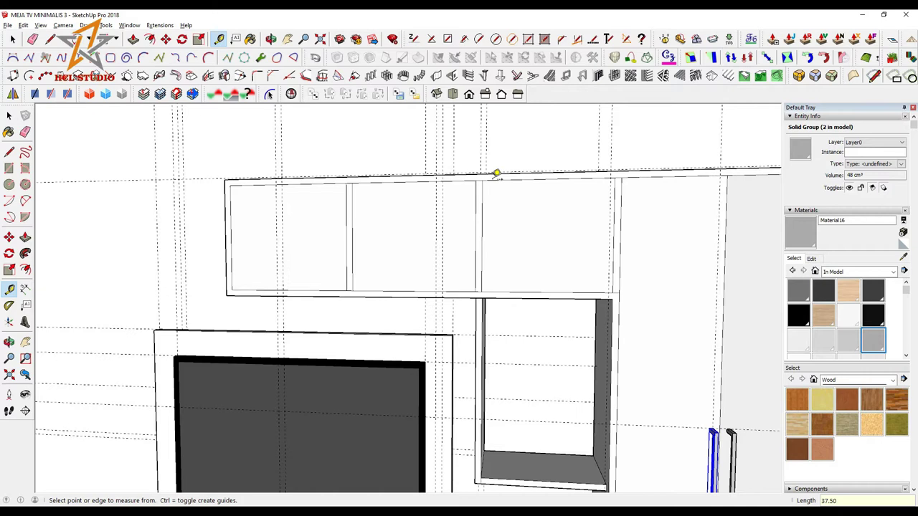
{"action": "type", "text": "40"}
{"action": "key", "text": "Return"}
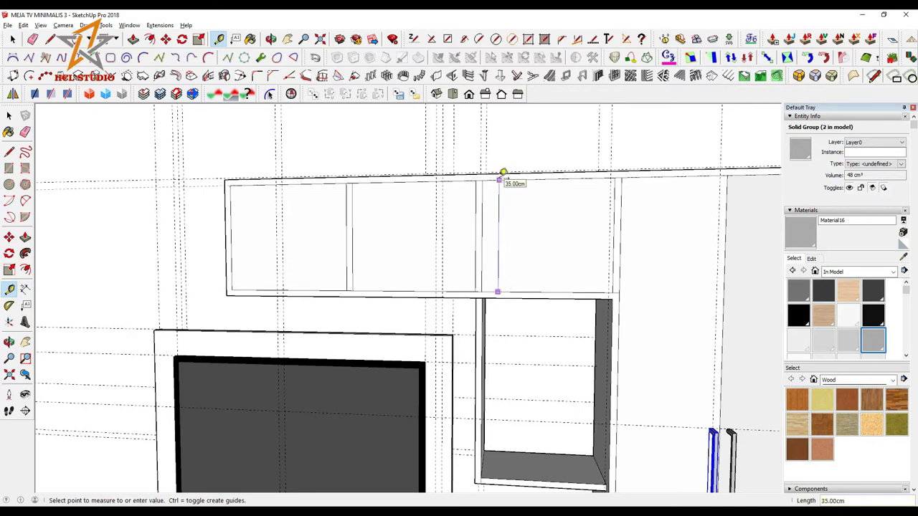
{"action": "left_click", "coordinate": [503, 173]}
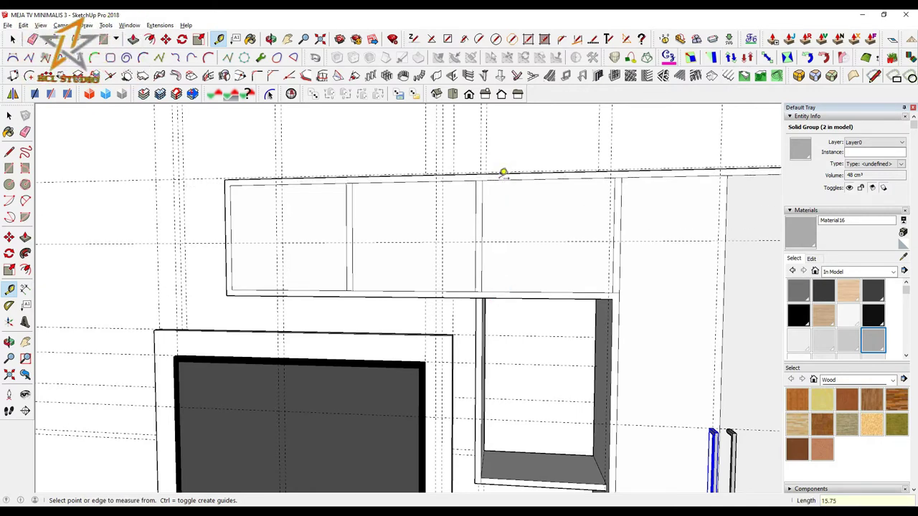
Step: Add a second guide 35 cm from the cabinet's vertical edge and check the guides
{"action": "scroll", "coordinate": [487, 228], "scroll_direction": "up", "scroll_amount": 2}
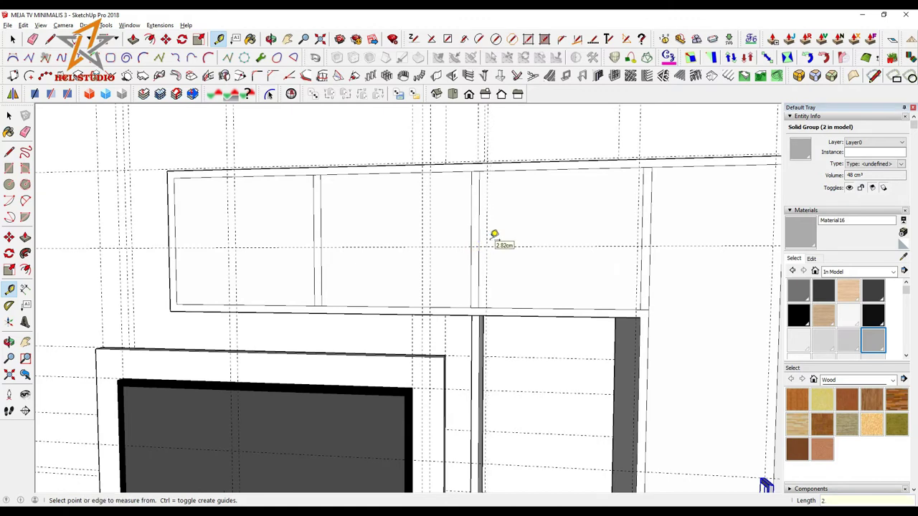
{"action": "left_click", "coordinate": [479, 240]}
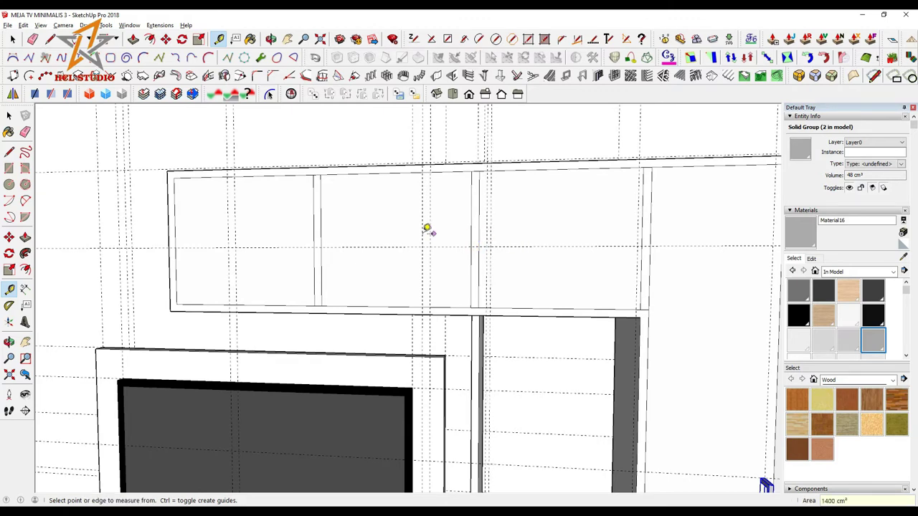
{"action": "left_click", "coordinate": [320, 241]}
{"action": "type", "text": "5"}
{"action": "key", "text": "Return"}
{"action": "scroll", "coordinate": [345, 271], "scroll_direction": "down", "scroll_amount": 2}
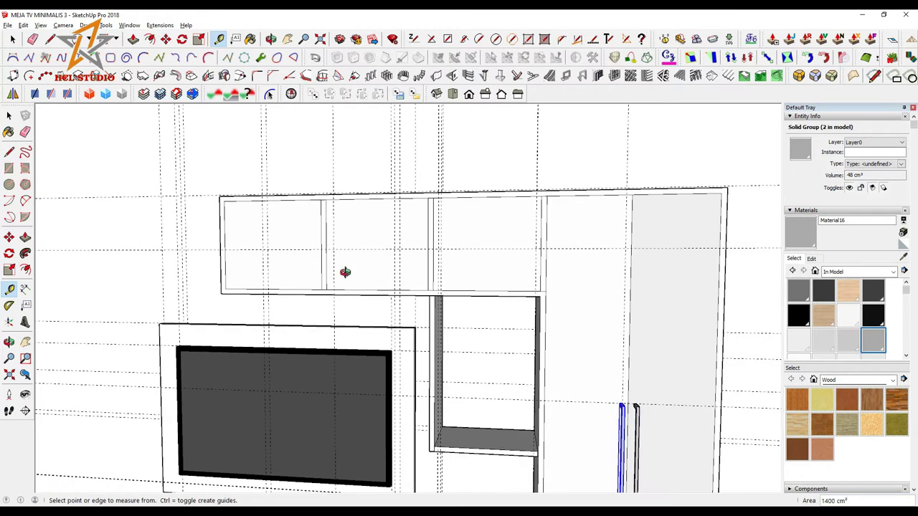
{"action": "middle_click_drag", "start_coordinate": [344, 270], "coordinate": [285, 256]}
{"action": "scroll", "coordinate": [320, 260], "scroll_direction": "up", "scroll_amount": 2}
{"action": "scroll", "coordinate": [191, 264], "scroll_direction": "up", "scroll_amount": 1}
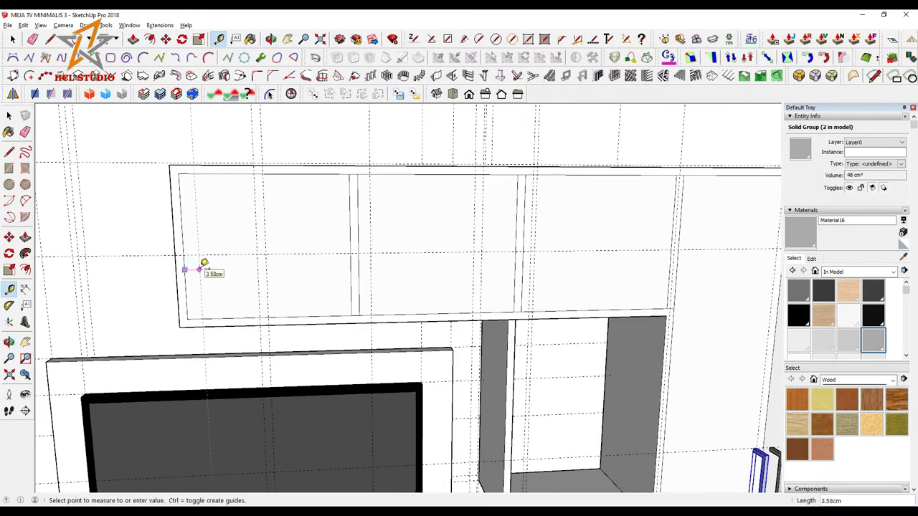
Step: Draw 1 cm circles on the guide intersections and extrude them into matching cylinders
{"action": "key", "text": "c"}
{"action": "left_click", "coordinate": [197, 256]}
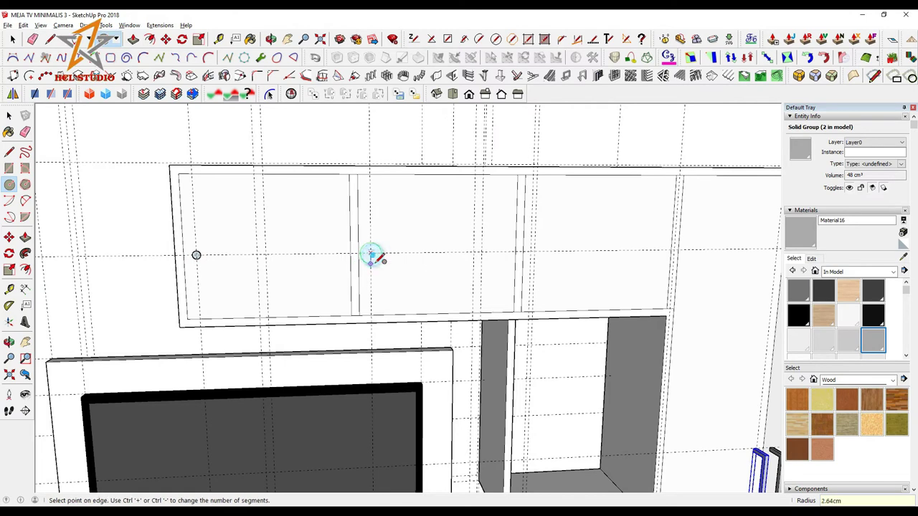
{"action": "left_click", "coordinate": [533, 252]}
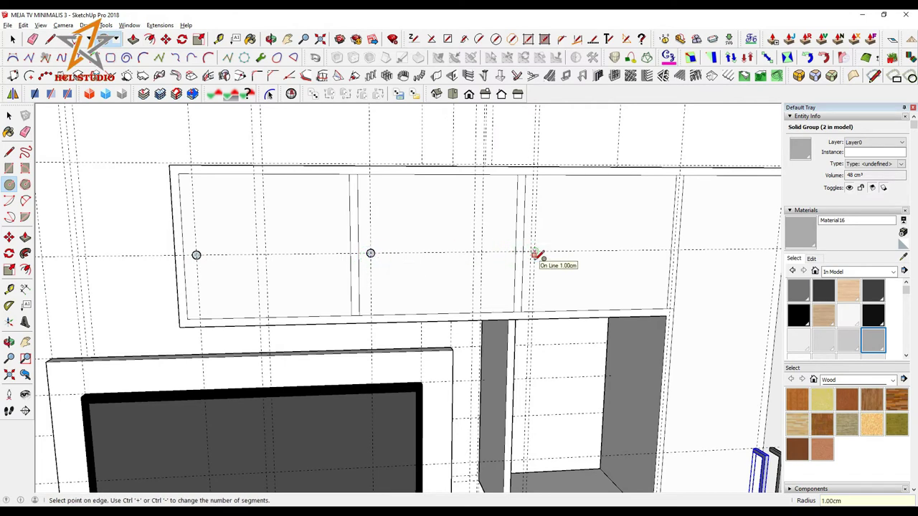
{"action": "middle_click_drag", "start_coordinate": [535, 253], "coordinate": [239, 223]}
{"action": "key", "text": "p"}
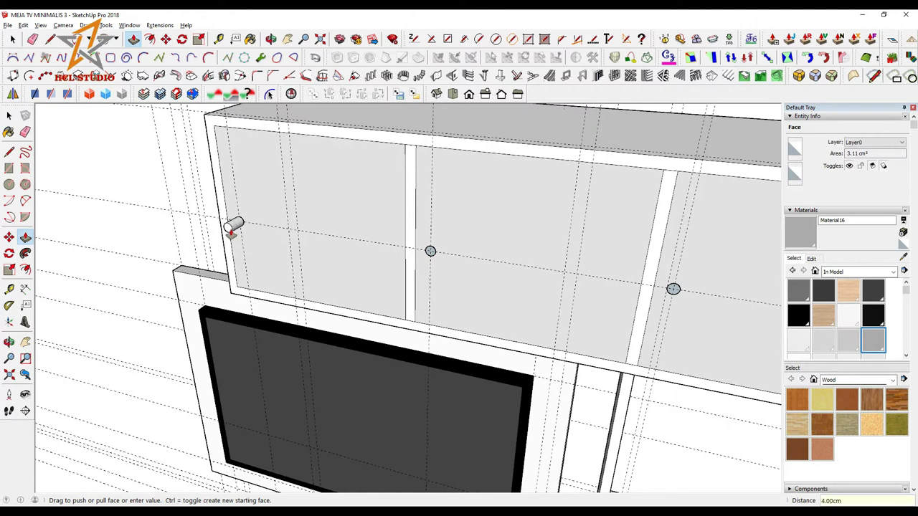
{"action": "double_click", "coordinate": [430, 253]}
{"action": "double_click", "coordinate": [673, 289]}
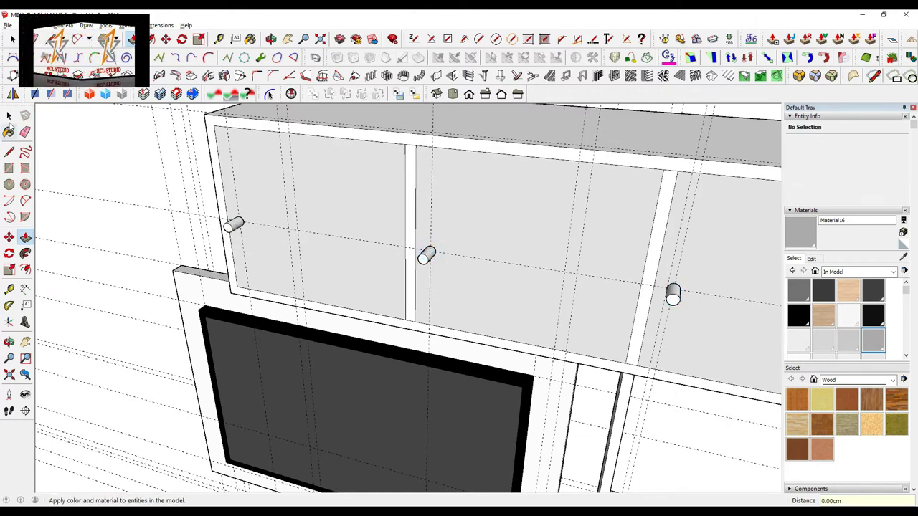
Step: Join the cylinders into one solid bar with Outer Shell and create Material17
{"action": "left_click", "coordinate": [9, 115]}
{"action": "triple_click", "coordinate": [673, 294]}
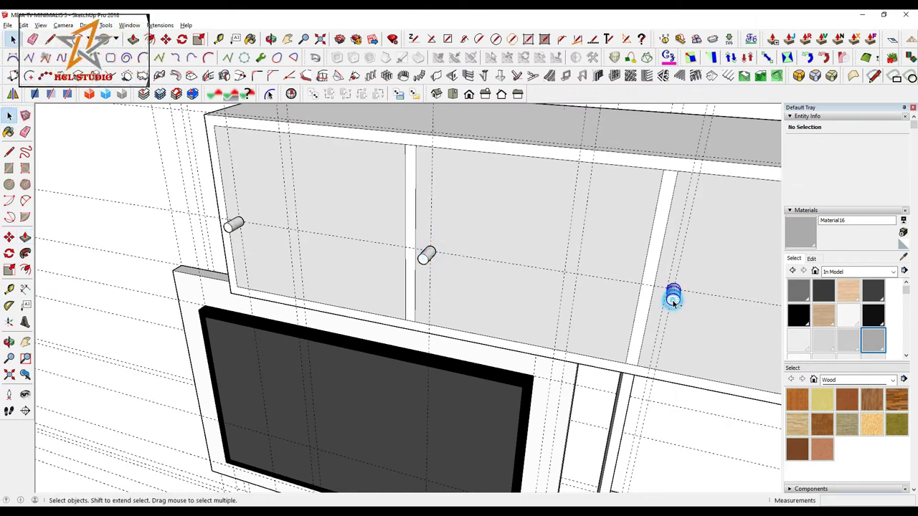
{"action": "right_click", "coordinate": [239, 228]}
{"action": "left_click", "coordinate": [287, 276]}
{"action": "key", "text": "b"}
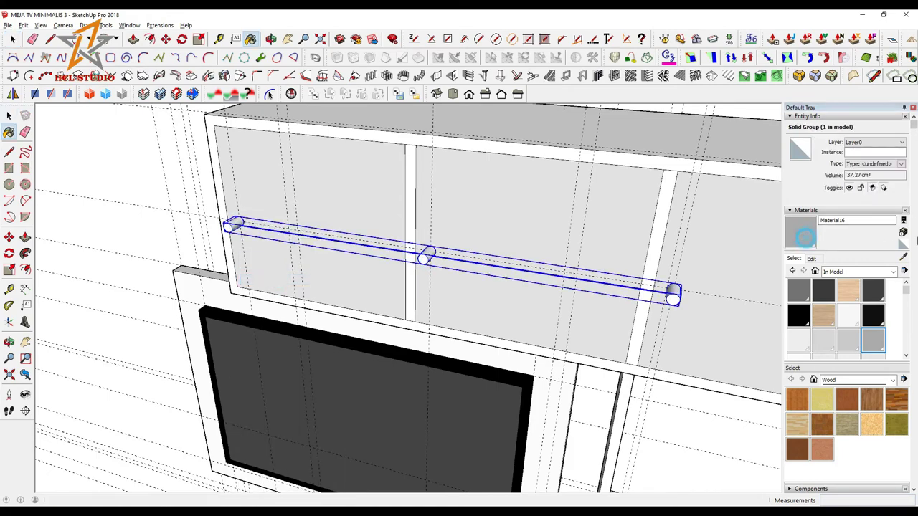
{"action": "left_click", "coordinate": [903, 232]}
{"action": "left_click", "coordinate": [590, 360]}
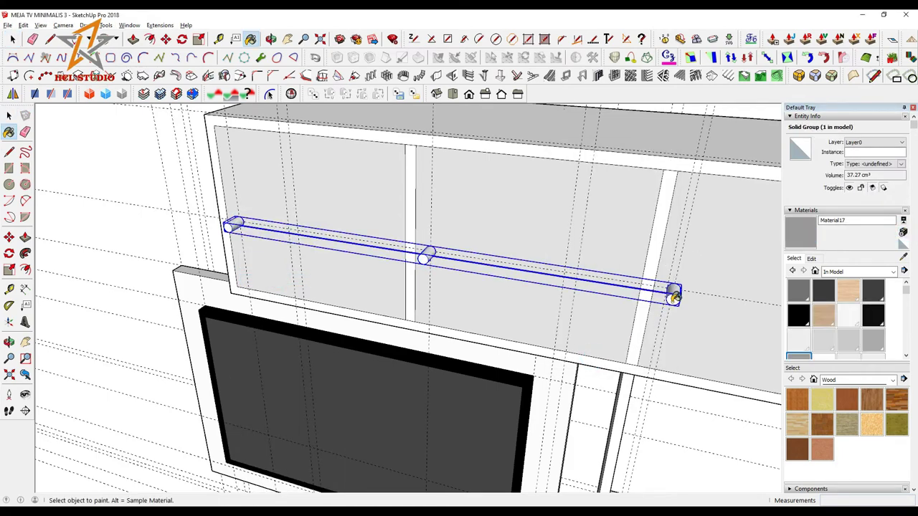
{"action": "scroll", "coordinate": [475, 228], "scroll_direction": "down", "scroll_amount": 3}
{"action": "scroll", "coordinate": [631, 322], "scroll_direction": "down", "scroll_amount": 5}
Step: Measure across the lower TV cabinet's doors with the Tape Measure
{"action": "scroll", "coordinate": [566, 380], "scroll_direction": "up", "scroll_amount": 3}
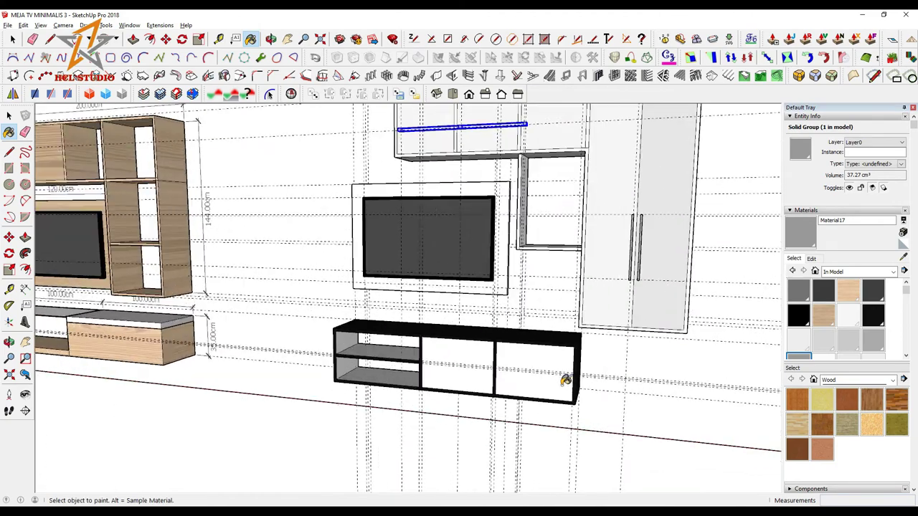
{"action": "scroll", "coordinate": [558, 383], "scroll_direction": "up", "scroll_amount": 2}
{"action": "scroll", "coordinate": [506, 384], "scroll_direction": "up", "scroll_amount": 2}
{"action": "left_click", "coordinate": [219, 39]}
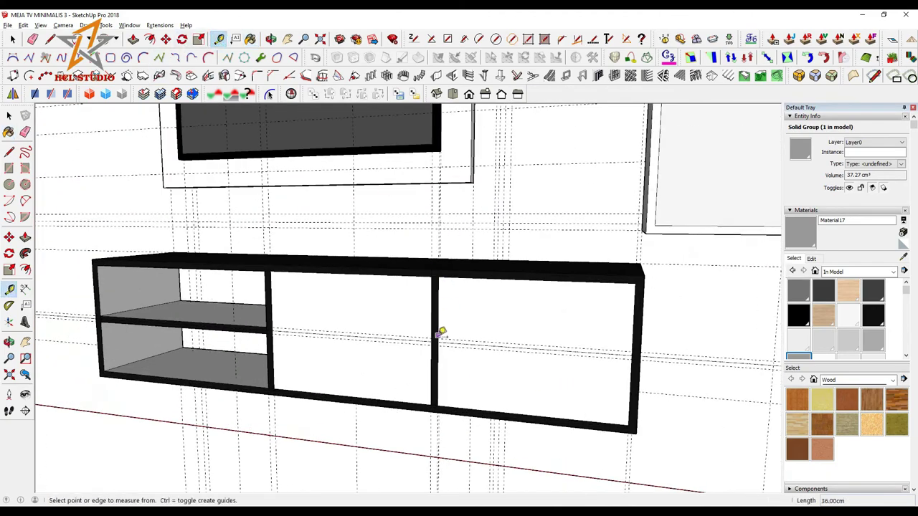
{"action": "left_click", "coordinate": [439, 331]}
{"action": "left_click", "coordinate": [461, 322]}
{"action": "type", "text": "3"}
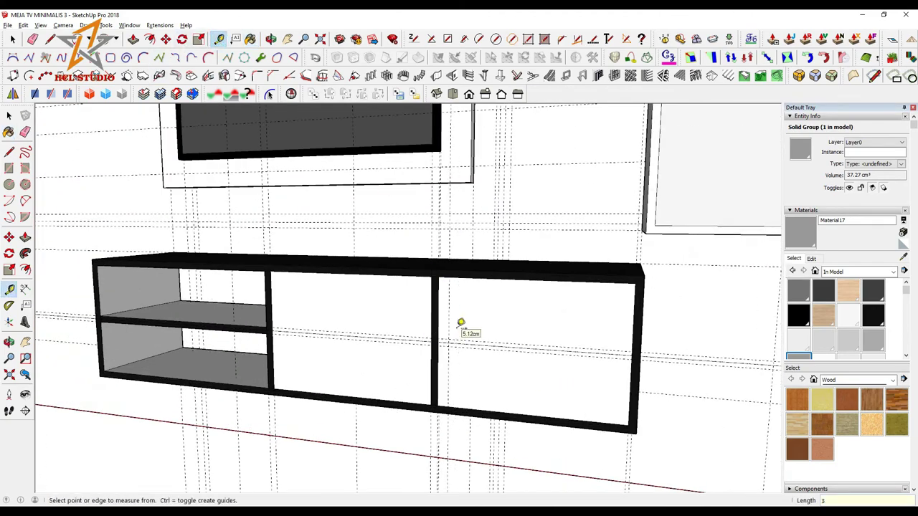
{"action": "scroll", "coordinate": [435, 329], "scroll_direction": "up", "scroll_amount": 2}
{"action": "scroll", "coordinate": [434, 340], "scroll_direction": "up", "scroll_amount": 2}
Step: Add guides from the middle divider and door edges, one offset 1 cm
{"action": "left_click", "coordinate": [419, 359]}
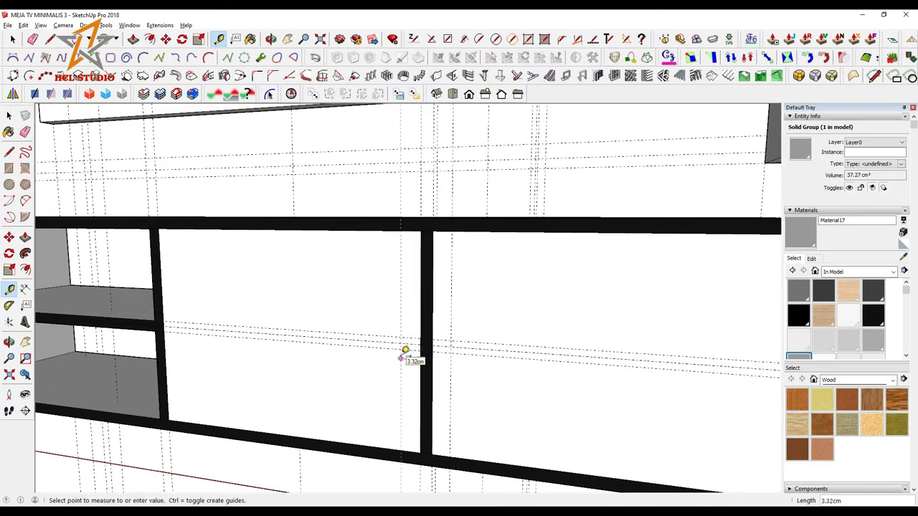
{"action": "left_click", "coordinate": [396, 343]}
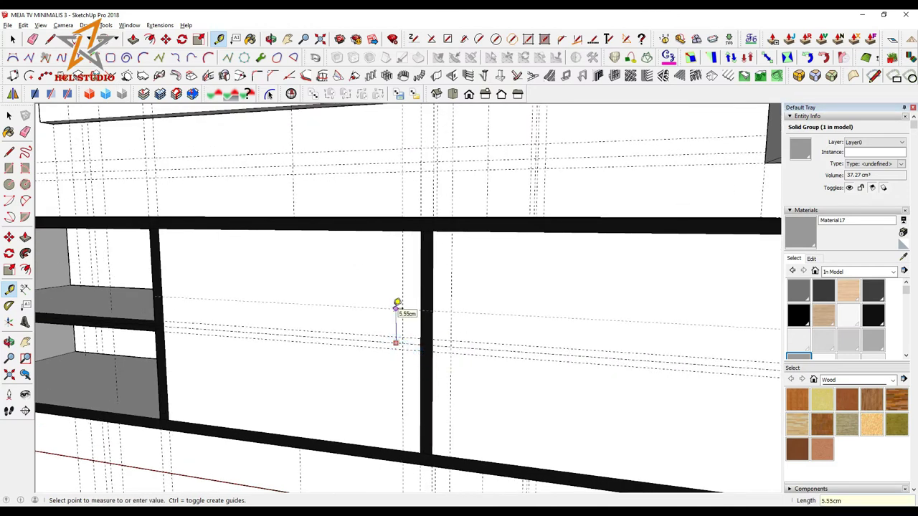
{"action": "left_click", "coordinate": [390, 292]}
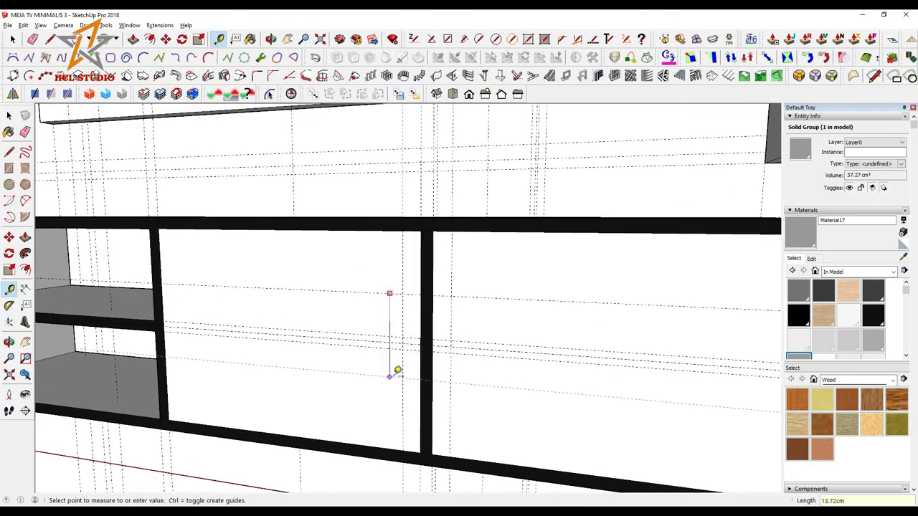
{"action": "scroll", "coordinate": [398, 371], "scroll_direction": "down", "scroll_amount": 3}
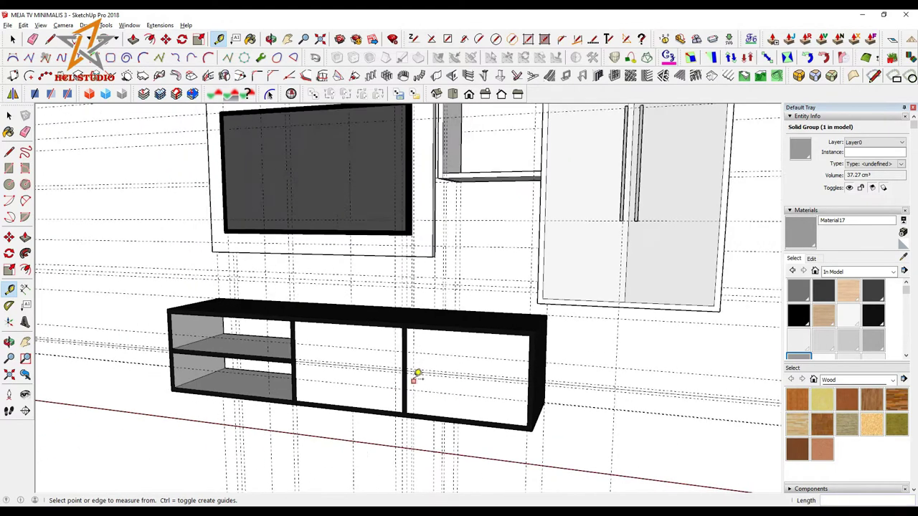
{"action": "scroll", "coordinate": [416, 375], "scroll_direction": "up", "scroll_amount": 4}
{"action": "scroll", "coordinate": [421, 361], "scroll_direction": "up", "scroll_amount": 2}
{"action": "left_click", "coordinate": [405, 365]}
{"action": "type", "text": "1"}
{"action": "key", "text": "Return"}
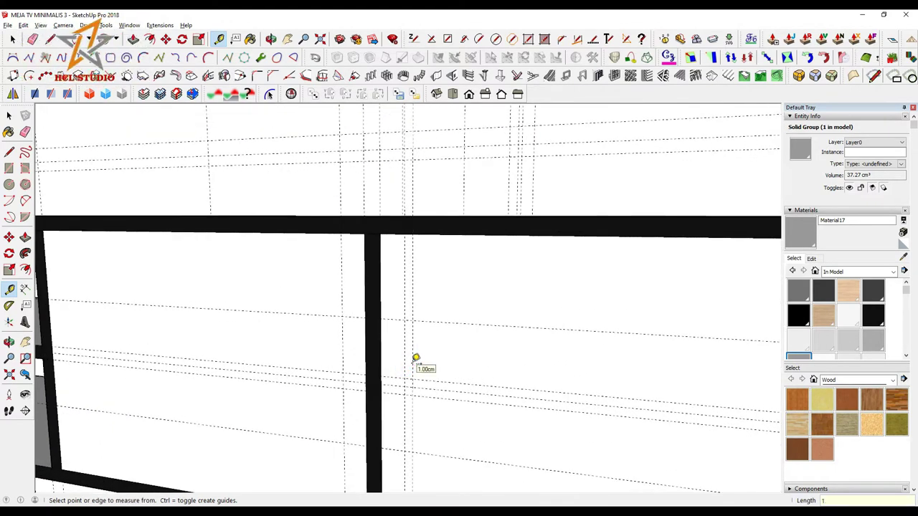
{"action": "left_click", "coordinate": [8, 168]}
Step: Draw a thin rectangle on the right door and extrude it 2.54 cm
{"action": "scroll", "coordinate": [381, 356], "scroll_direction": "down", "scroll_amount": 2}
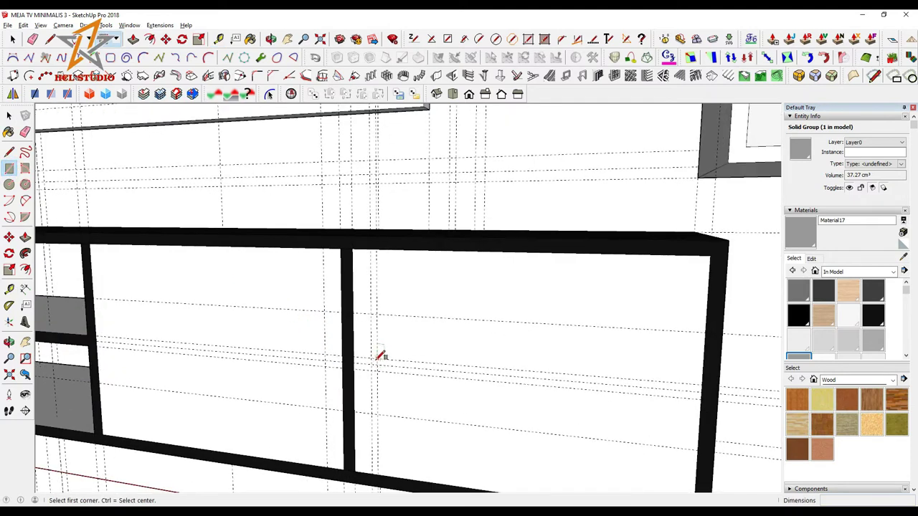
{"action": "left_click", "coordinate": [373, 310]}
{"action": "left_click", "coordinate": [380, 410]}
{"action": "middle_click_drag", "start_coordinate": [338, 420], "coordinate": [362, 355]}
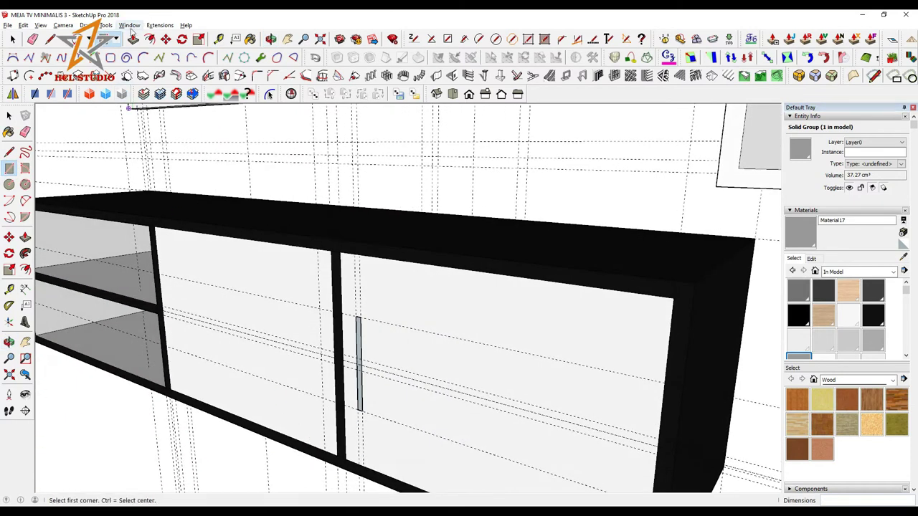
{"action": "key", "text": "p"}
{"action": "left_click", "coordinate": [361, 355]}
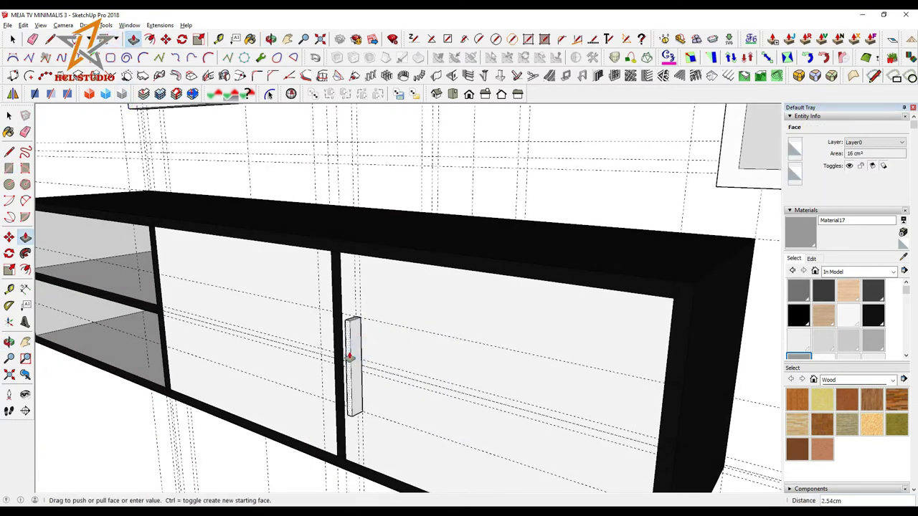
{"action": "left_click", "coordinate": [349, 356]}
Step: Offset the handle's front face, push the inner face through, and erase leftover edges
{"action": "key", "text": "f"}
{"action": "scroll", "coordinate": [350, 359], "scroll_direction": "up", "scroll_amount": 2}
{"action": "left_click", "coordinate": [333, 379]}
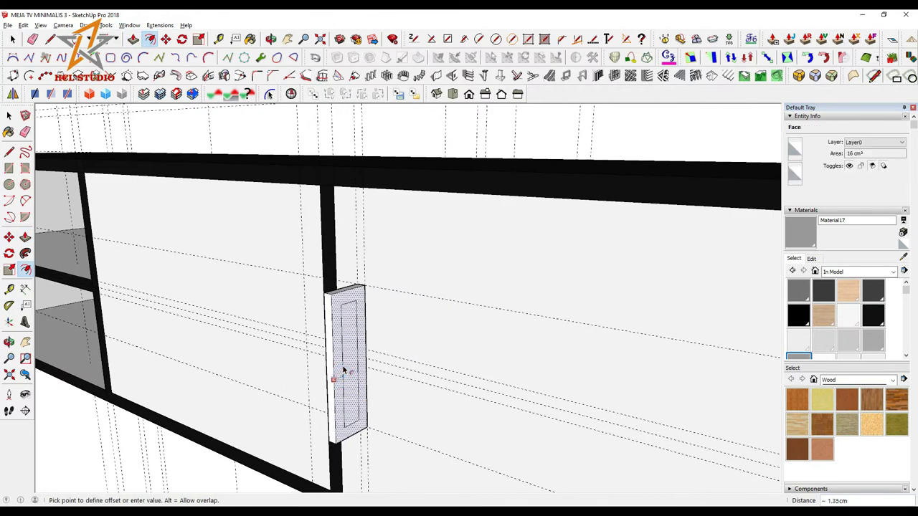
{"action": "left_click", "coordinate": [343, 369]}
{"action": "key", "text": "p"}
{"action": "left_click", "coordinate": [348, 328]}
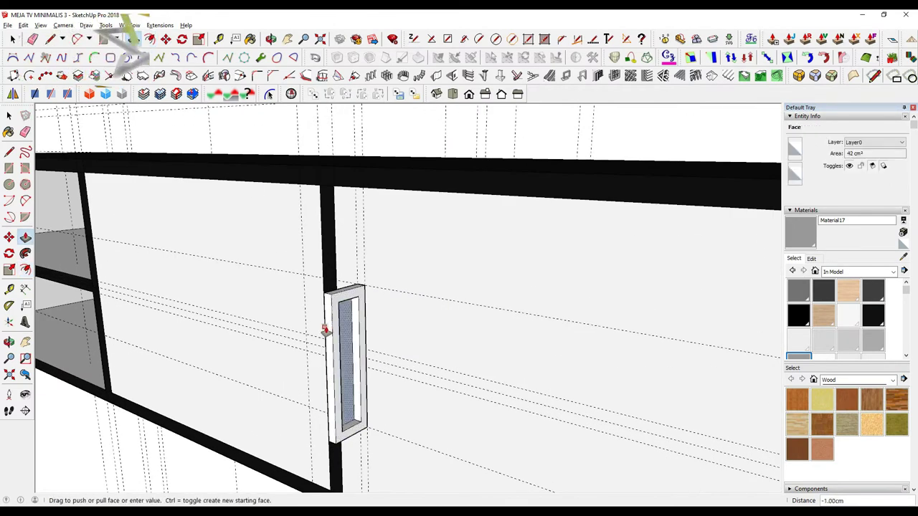
{"action": "left_click", "coordinate": [325, 330]}
{"action": "key", "text": "e"}
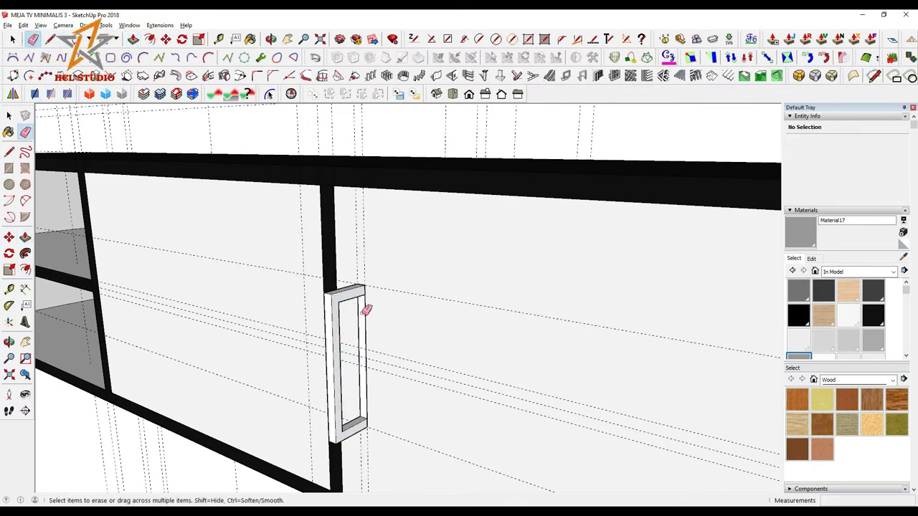
{"action": "scroll", "coordinate": [364, 357], "scroll_direction": "down", "scroll_amount": 2}
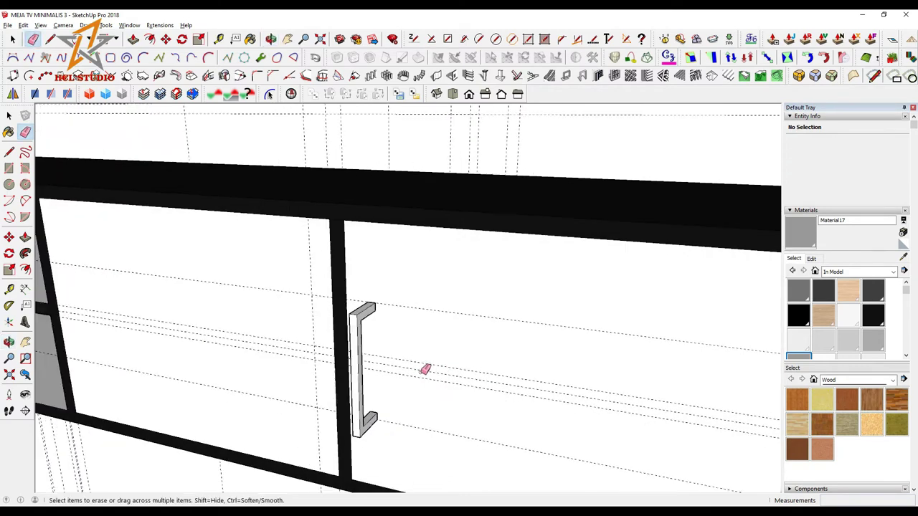
{"action": "scroll", "coordinate": [355, 323], "scroll_direction": "down", "scroll_amount": 1}
{"action": "key", "text": "space"}
Step: Group the bar handle and place a copy of it on the left cabinet door
{"action": "right_click", "coordinate": [378, 322]}
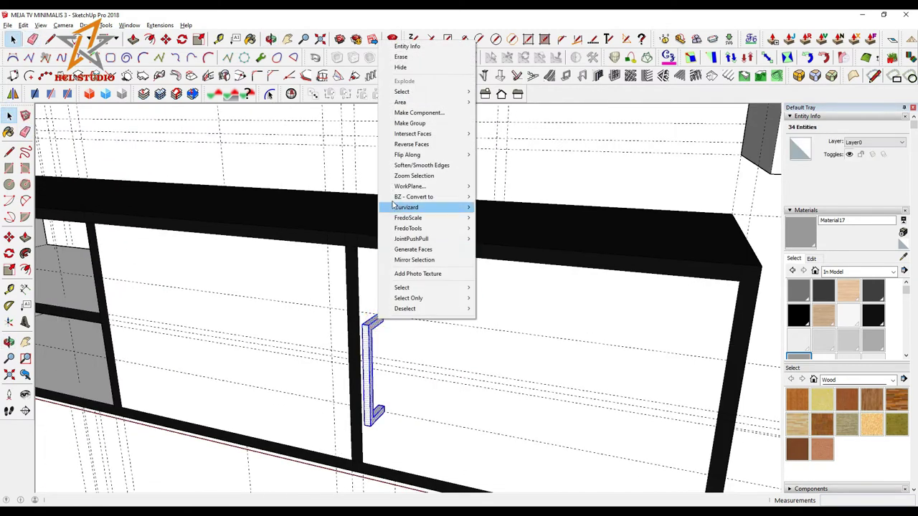
{"action": "left_click", "coordinate": [409, 119]}
{"action": "left_click", "coordinate": [166, 39]}
{"action": "key", "text": "ctrl"}
{"action": "left_click", "coordinate": [383, 313]}
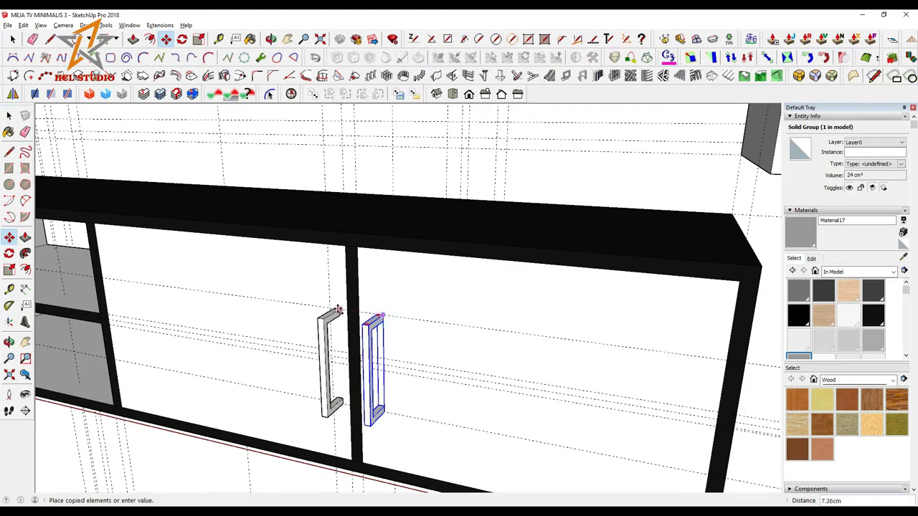
{"action": "left_click", "coordinate": [330, 313]}
Step: Sample the existing handle's material and apply it to the new handle
{"action": "scroll", "coordinate": [330, 323], "scroll_direction": "down", "scroll_amount": 4}
{"action": "left_click", "coordinate": [904, 256]}
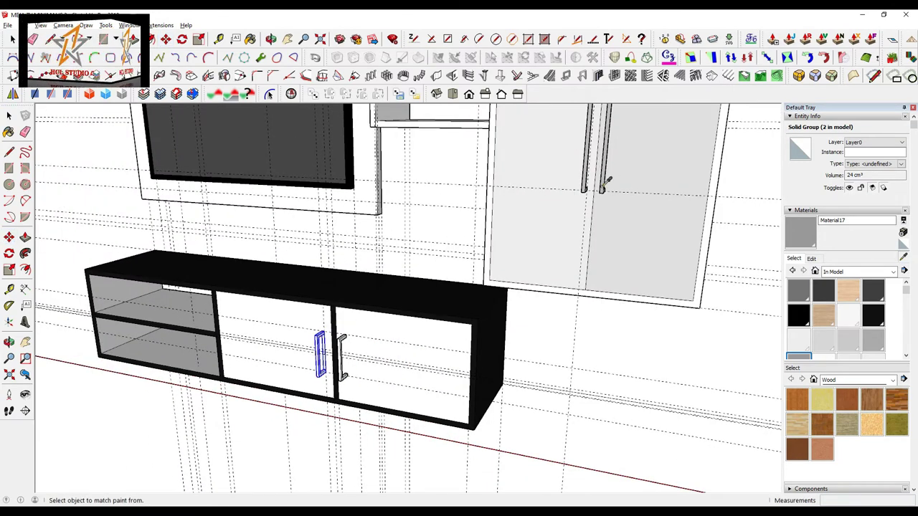
{"action": "left_click", "coordinate": [602, 172]}
{"action": "scroll", "coordinate": [320, 355], "scroll_direction": "up", "scroll_amount": 3}
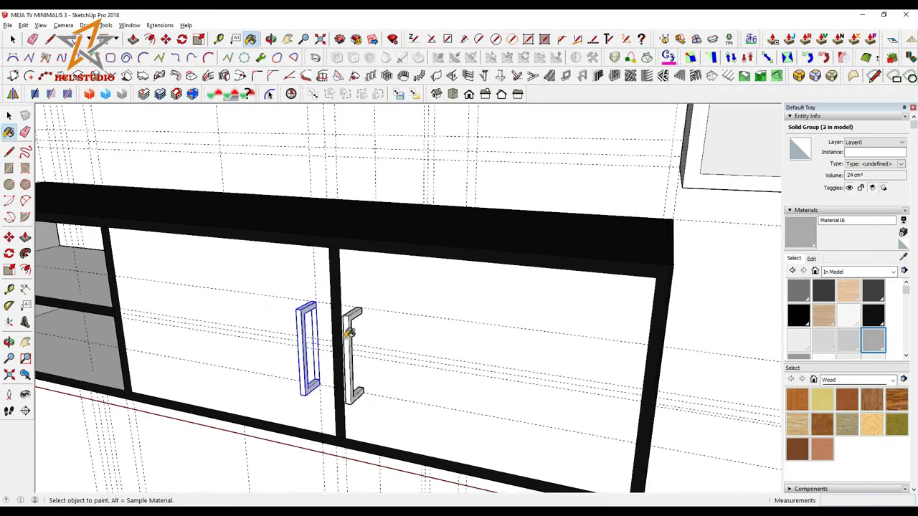
{"action": "scroll", "coordinate": [305, 330], "scroll_direction": "down", "scroll_amount": 5}
Step: Delete all the dashed guide lines from the model
{"action": "middle_click_drag", "start_coordinate": [305, 330], "coordinate": [425, 303]}
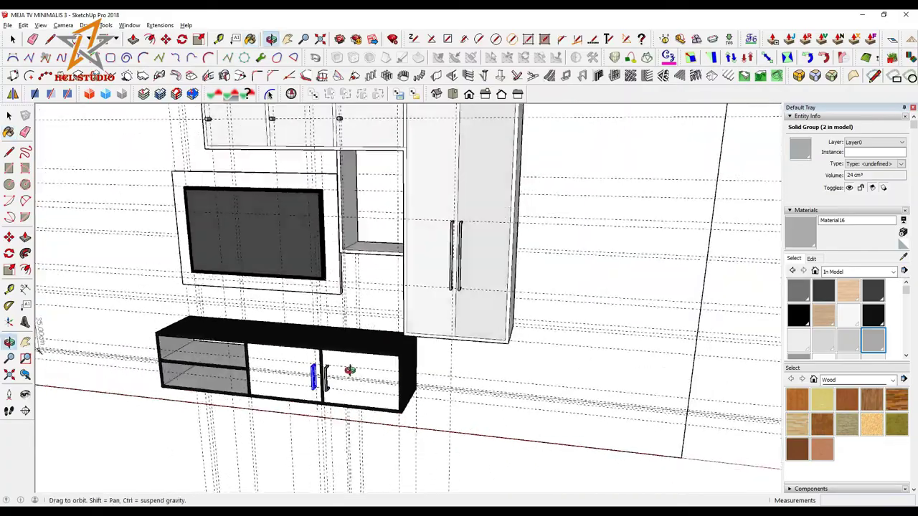
{"action": "key", "text": "f"}
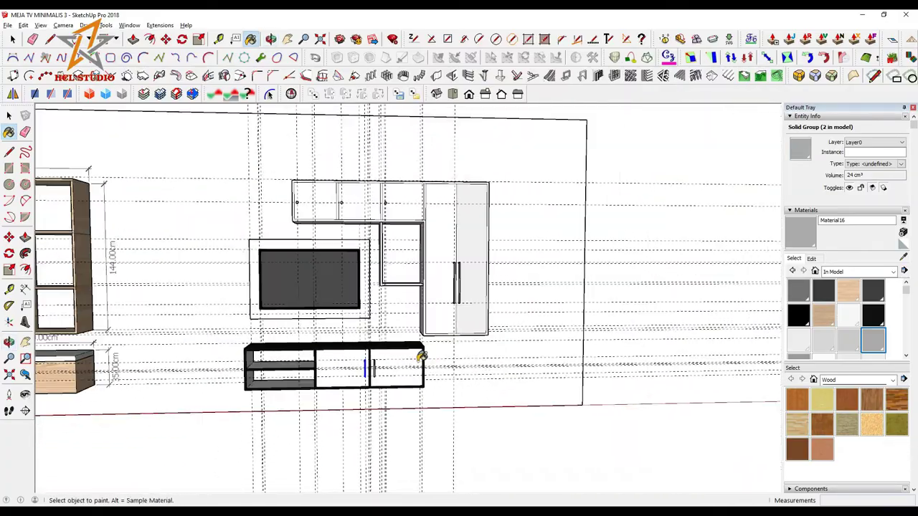
{"action": "scroll", "coordinate": [323, 323], "scroll_direction": "up", "scroll_amount": 3}
{"action": "scroll", "coordinate": [567, 274], "scroll_direction": "up", "scroll_amount": 1}
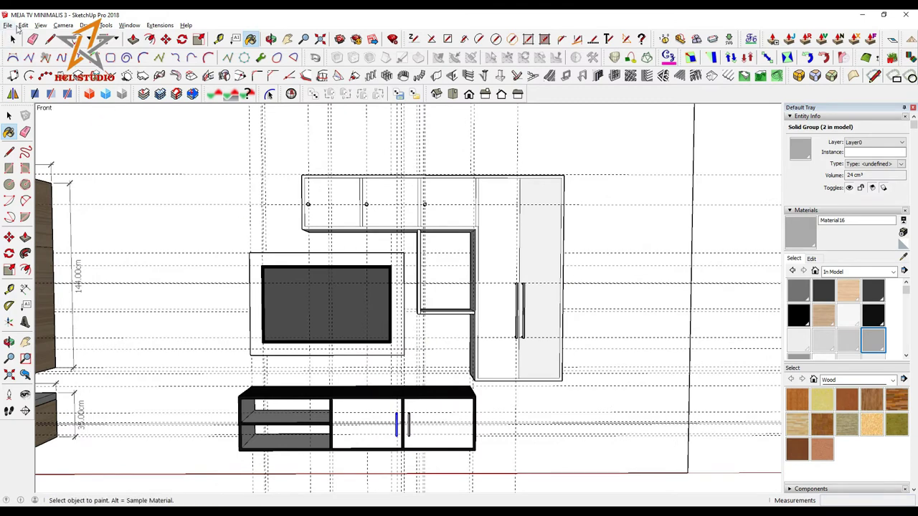
{"action": "left_click", "coordinate": [23, 26]}
{"action": "left_click", "coordinate": [35, 98]}
{"action": "middle_click_drag", "start_coordinate": [108, 236], "coordinate": [191, 232]}
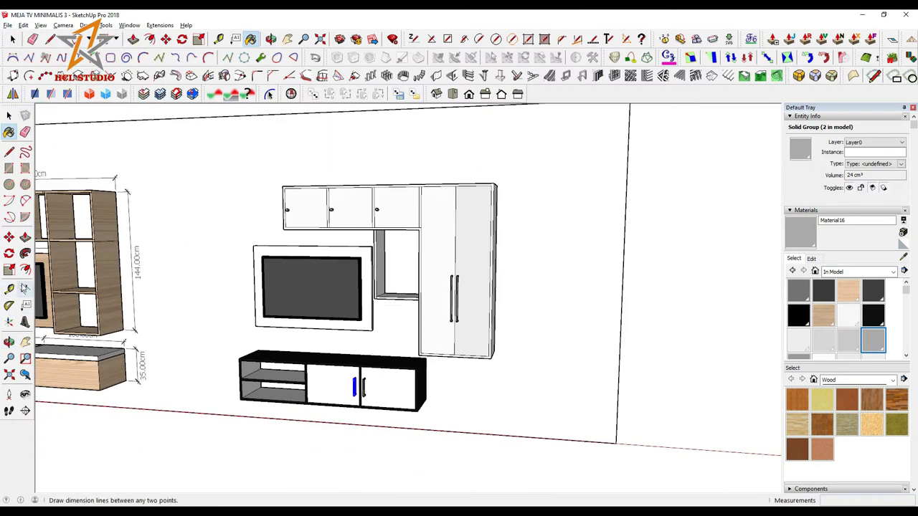
Step: Add a height dimension to the wall cabinet and a 190 cm dimension across its top
{"action": "left_click", "coordinate": [23, 288]}
{"action": "middle_click_drag", "start_coordinate": [402, 216], "coordinate": [490, 187]}
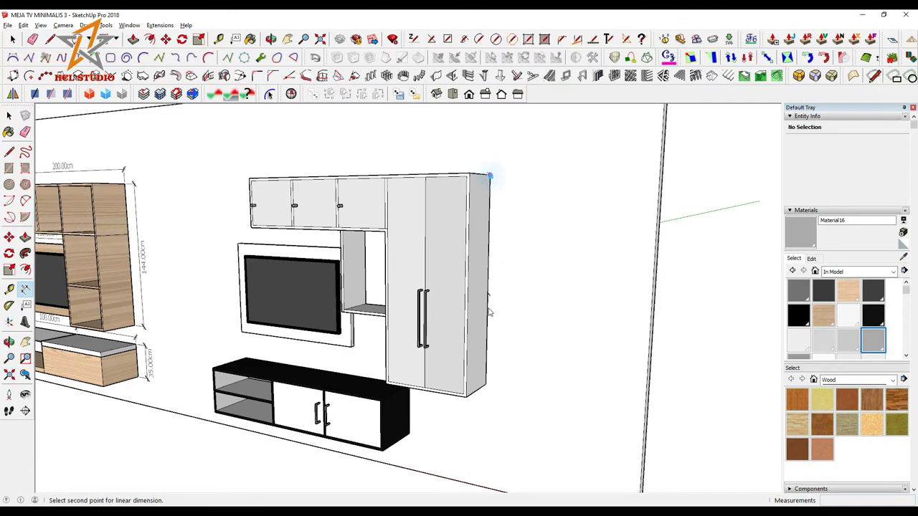
{"action": "left_click", "coordinate": [486, 386]}
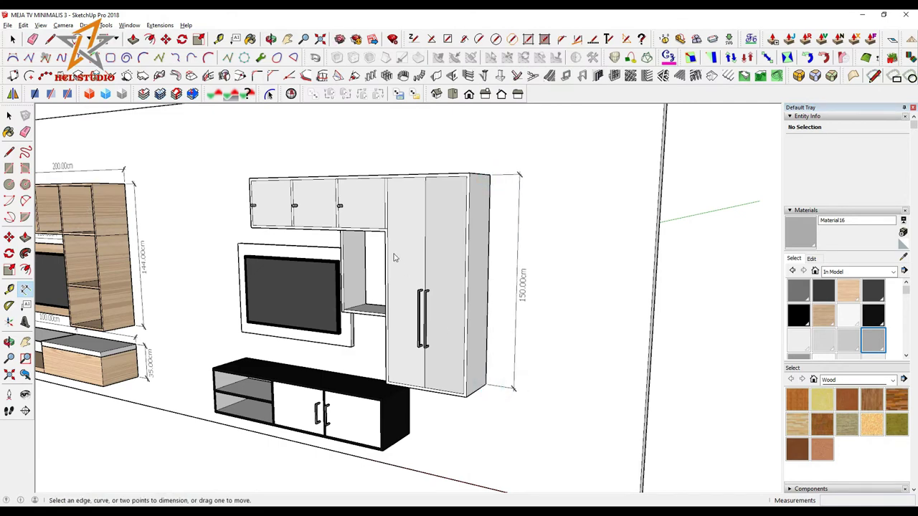
{"action": "middle_click_drag", "start_coordinate": [393, 257], "coordinate": [485, 248]}
{"action": "left_click", "coordinate": [506, 230]}
{"action": "left_click", "coordinate": [269, 193]}
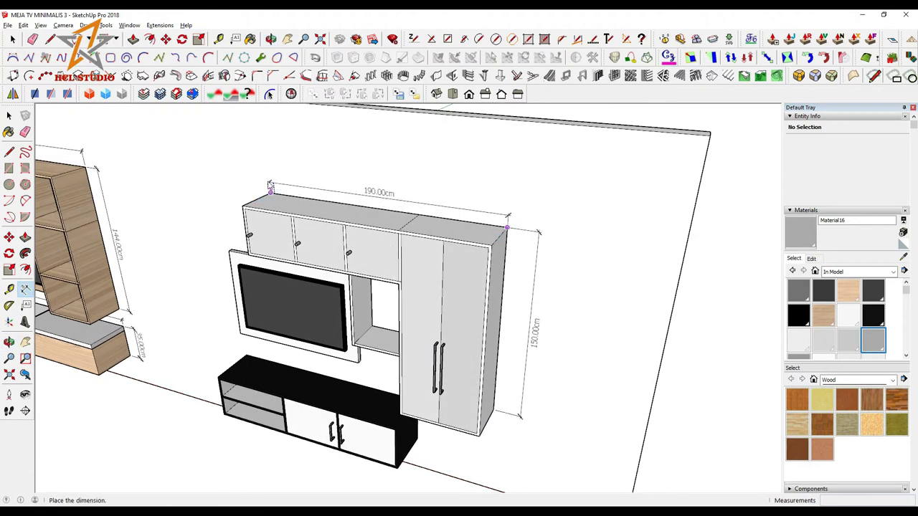
{"action": "left_click", "coordinate": [269, 178]}
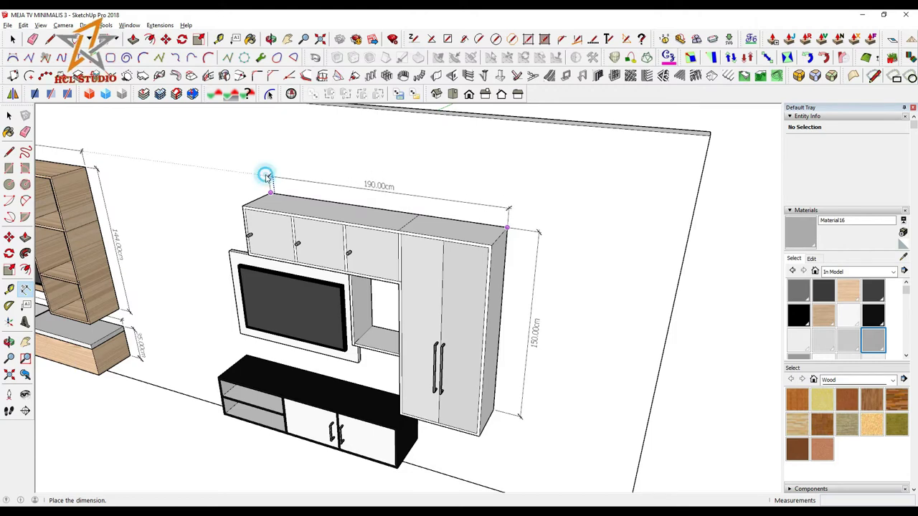
Step: Add a 39 cm height dimension on the cabinet's left side
{"action": "mouse_move", "coordinate": [269, 178]}
{"action": "middle_mouse_down"}
{"action": "mouse_move", "coordinate": [367, 125]}
{"action": "mouse_move", "coordinate": [314, 212]}
{"action": "middle_mouse_up"}
{"action": "scroll", "coordinate": [314, 212], "scroll_direction": "up", "scroll_amount": 2}
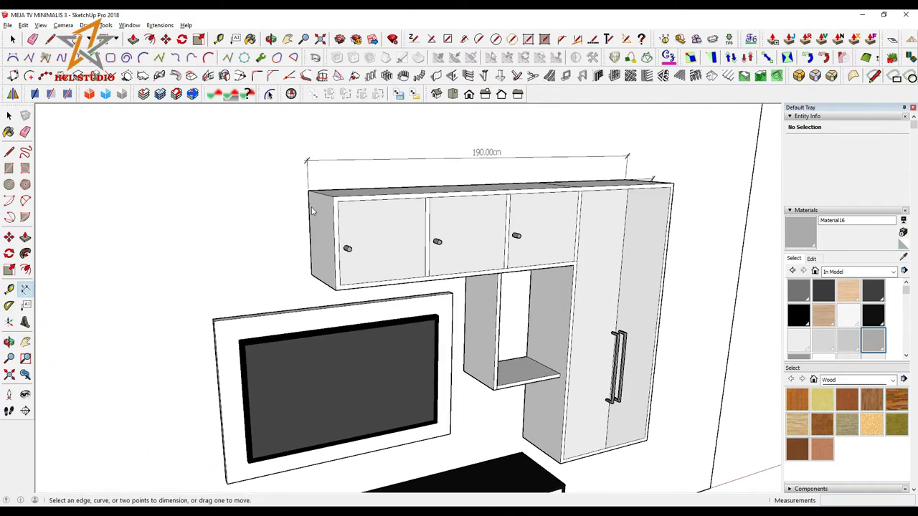
{"action": "left_click", "coordinate": [307, 192]}
{"action": "left_click", "coordinate": [312, 277]}
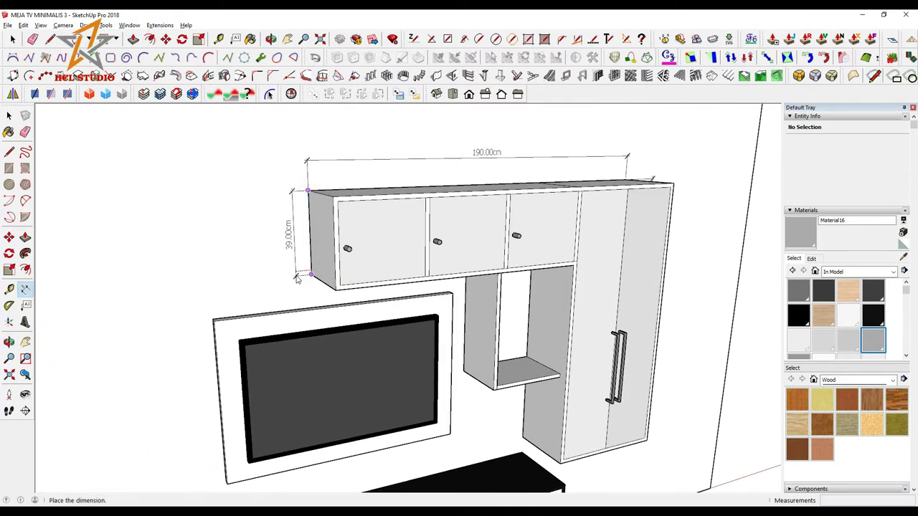
{"action": "left_click", "coordinate": [297, 279]}
Step: Dimension the upper cabinet's bottom edge at 84 cm
{"action": "middle_click_drag", "start_coordinate": [297, 279], "coordinate": [190, 178]}
{"action": "scroll", "coordinate": [344, 253], "scroll_direction": "up", "scroll_amount": 2}
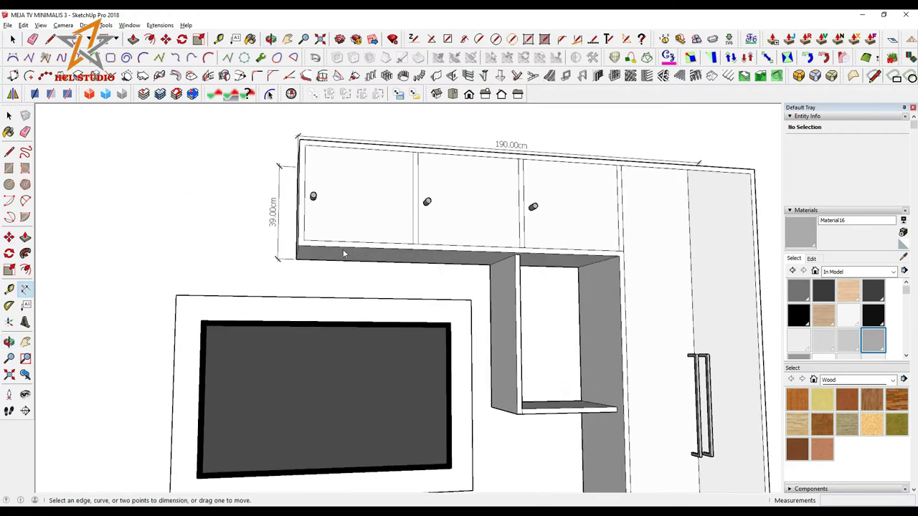
{"action": "left_click", "coordinate": [296, 258]}
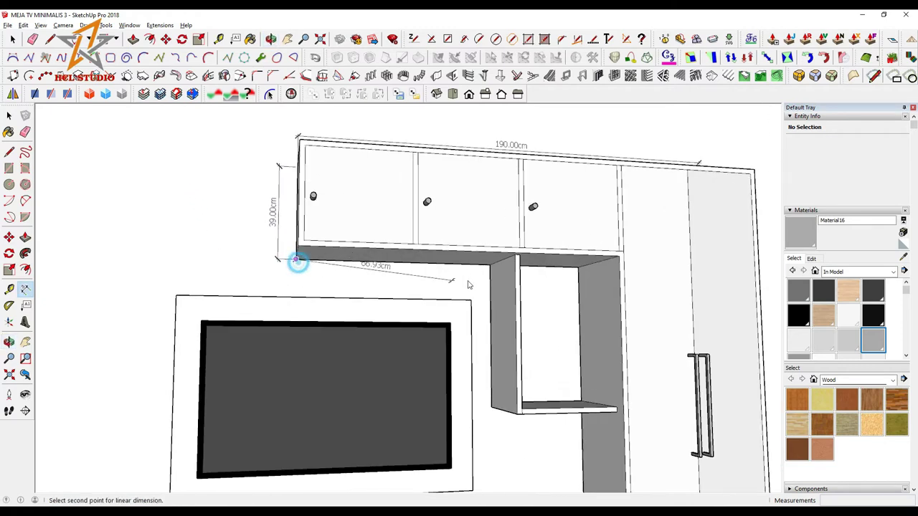
{"action": "left_click", "coordinate": [489, 265]}
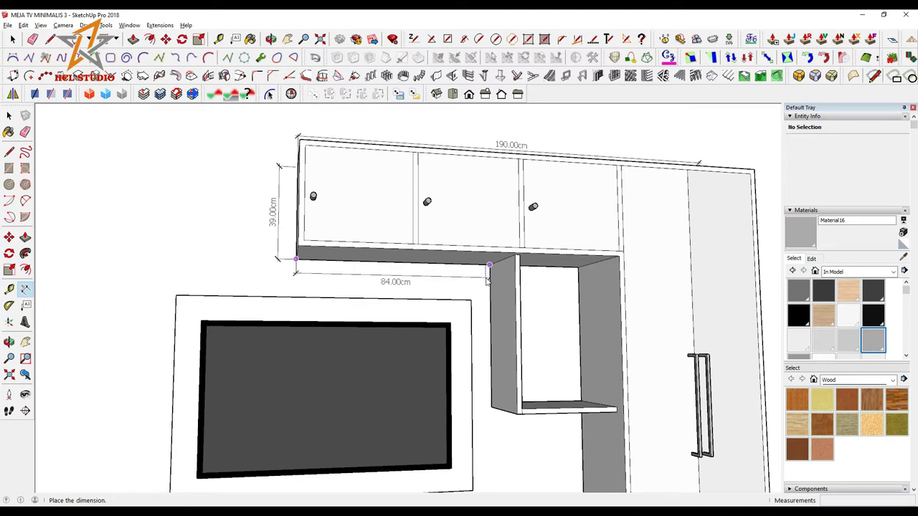
{"action": "left_click", "coordinate": [486, 285]}
Step: Add the 62 cm niche dimension and the 42 cm shelf dimension
{"action": "middle_click_drag", "start_coordinate": [486, 285], "coordinate": [463, 271]}
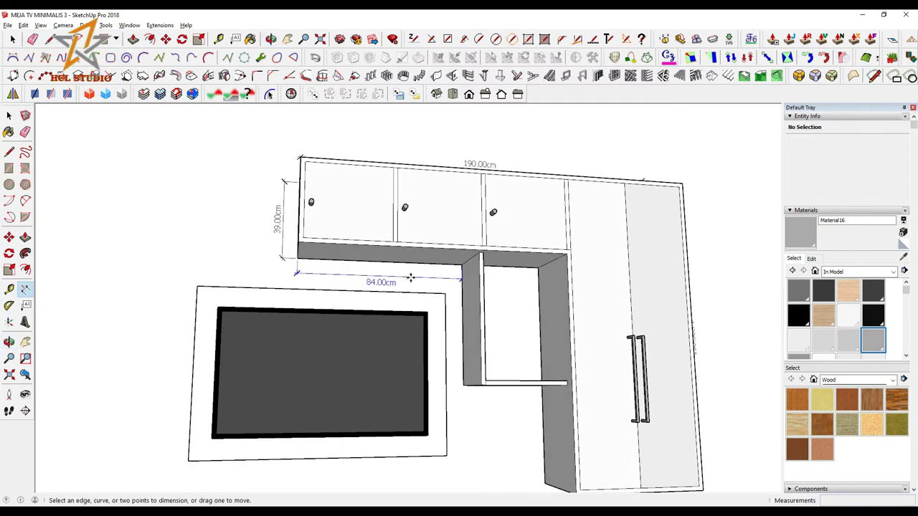
{"action": "left_click", "coordinate": [461, 265]}
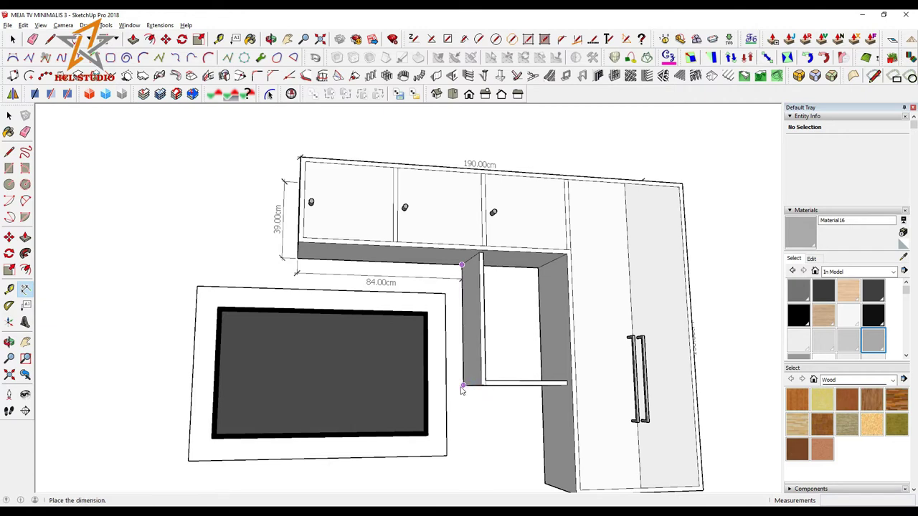
{"action": "left_click", "coordinate": [460, 373]}
{"action": "middle_click_drag", "start_coordinate": [460, 373], "coordinate": [427, 366]}
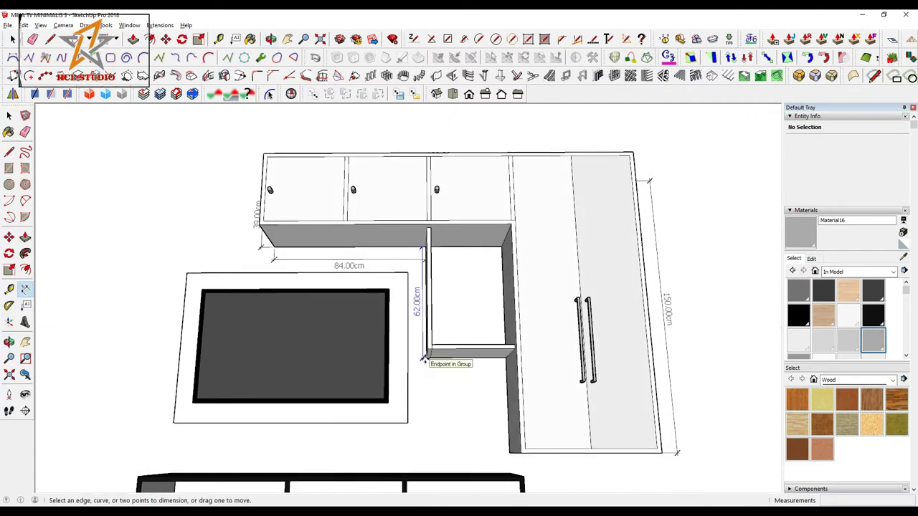
{"action": "left_click", "coordinate": [424, 357]}
{"action": "left_click", "coordinate": [505, 358]}
{"action": "left_click", "coordinate": [505, 383]}
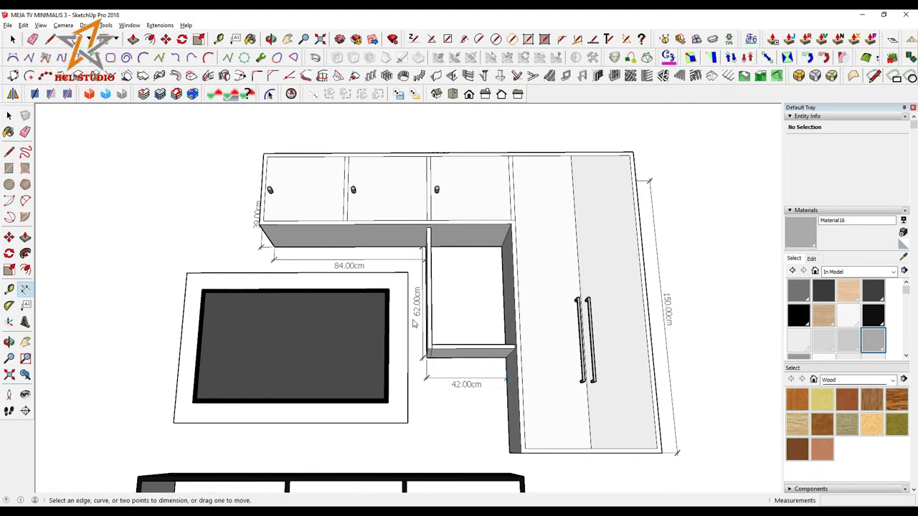
Step: Dimension the tall cupboard's bottom edge as 64 cm wide
{"action": "key", "text": "F2"}
{"action": "middle_click_drag", "start_coordinate": [387, 332], "coordinate": [459, 401]}
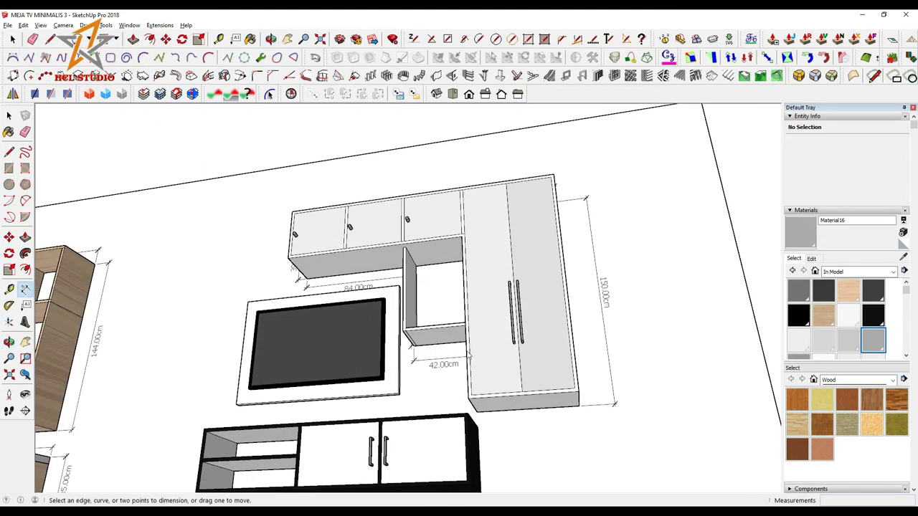
{"action": "scroll", "coordinate": [468, 417], "scroll_direction": "up", "scroll_amount": 3}
{"action": "left_click", "coordinate": [466, 414]}
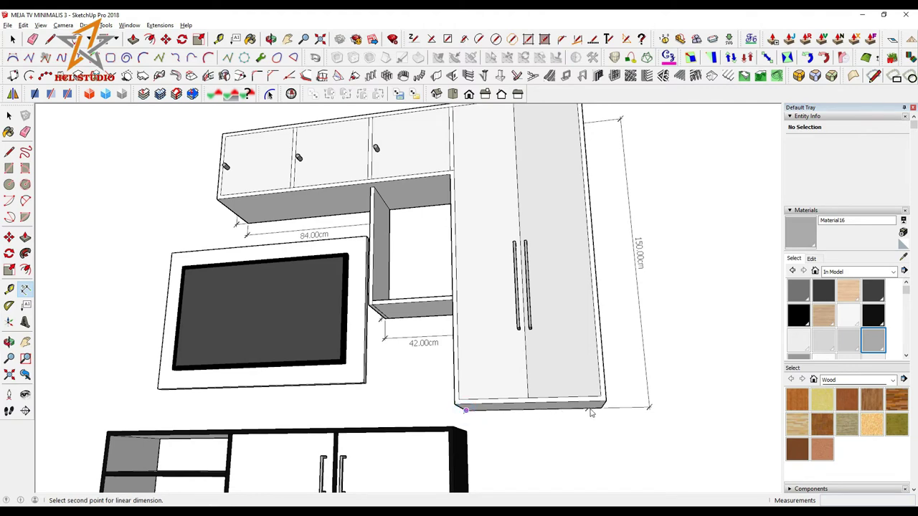
{"action": "left_click", "coordinate": [601, 407]}
{"action": "left_click", "coordinate": [532, 427]}
{"action": "mouse_move", "coordinate": [532, 427]}
{"action": "middle_mouse_down"}
{"action": "mouse_move", "coordinate": [566, 463]}
{"action": "mouse_move", "coordinate": [277, 262]}
{"action": "middle_mouse_up"}
Step: Dimension the TV panel at 80 cm high and 120 cm wide
{"action": "scroll", "coordinate": [565, 459], "scroll_direction": "down", "scroll_amount": 3}
{"action": "left_click", "coordinate": [278, 261]}
{"action": "scroll", "coordinate": [277, 262], "scroll_direction": "down", "scroll_amount": 2}
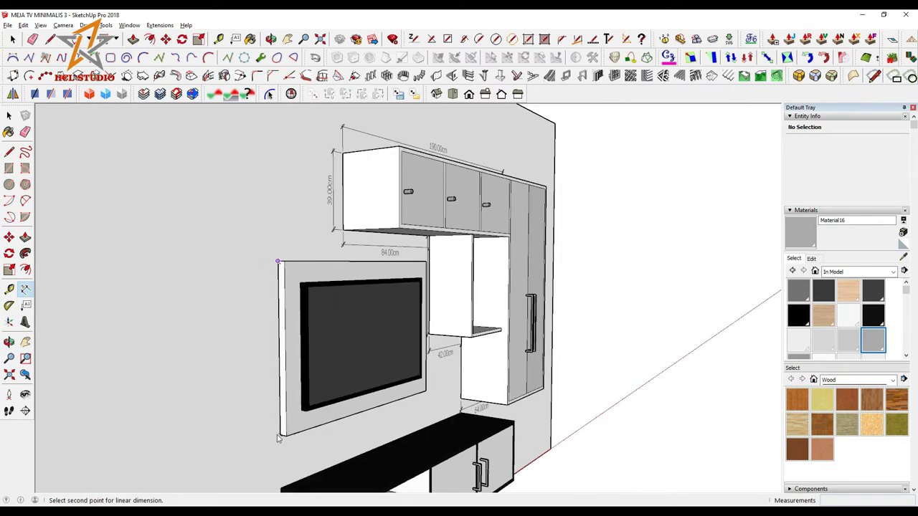
{"action": "left_click", "coordinate": [280, 436]}
{"action": "left_click", "coordinate": [261, 432]}
{"action": "mouse_move", "coordinate": [261, 433]}
{"action": "middle_mouse_down"}
{"action": "mouse_move", "coordinate": [222, 372]}
{"action": "mouse_move", "coordinate": [369, 396]}
{"action": "middle_mouse_up"}
{"action": "left_click", "coordinate": [223, 371]}
{"action": "scroll", "coordinate": [429, 386], "scroll_direction": "up", "scroll_amount": 3}
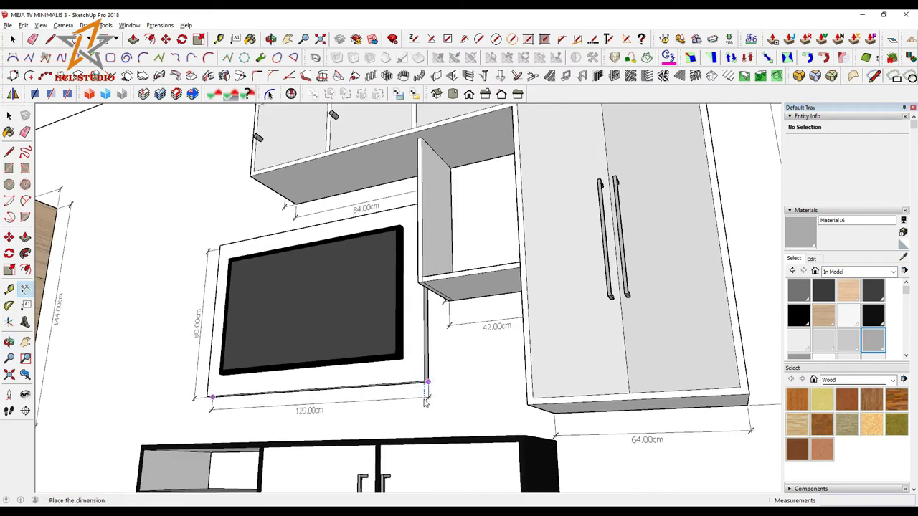
{"action": "left_click", "coordinate": [425, 403]}
Step: Dimension the lower cabinet's top edge at 172 cm wide
{"action": "middle_click_drag", "start_coordinate": [425, 403], "coordinate": [391, 383]}
{"action": "scroll", "coordinate": [396, 382], "scroll_direction": "down", "scroll_amount": 2}
{"action": "scroll", "coordinate": [236, 406], "scroll_direction": "down", "scroll_amount": 2}
{"action": "middle_click_drag", "start_coordinate": [240, 403], "coordinate": [266, 387]}
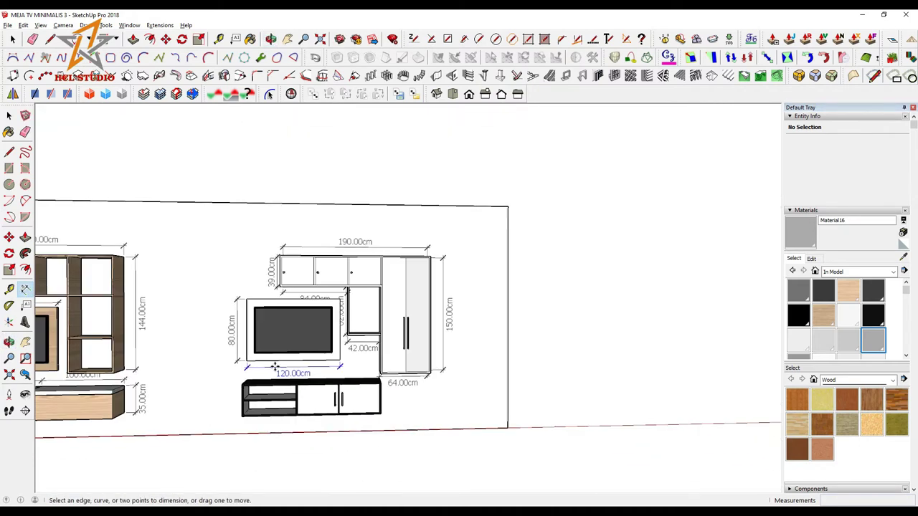
{"action": "scroll", "coordinate": [266, 388], "scroll_direction": "up", "scroll_amount": 5}
{"action": "left_click", "coordinate": [200, 392]}
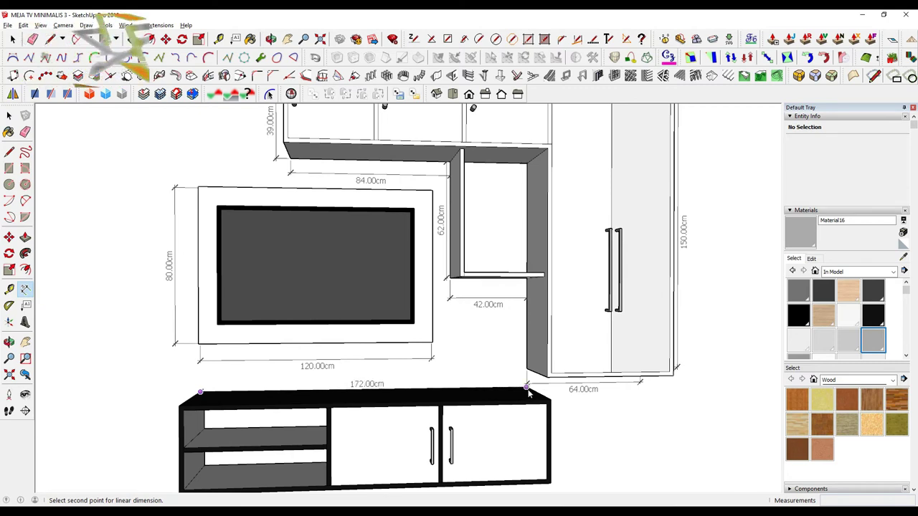
{"action": "left_click", "coordinate": [526, 386]}
{"action": "left_click", "coordinate": [526, 386]}
Step: Add the lower cabinet's 40 cm height dimension
{"action": "scroll", "coordinate": [241, 401], "scroll_direction": "down", "scroll_amount": 3}
{"action": "middle_click_drag", "start_coordinate": [241, 401], "coordinate": [247, 395]}
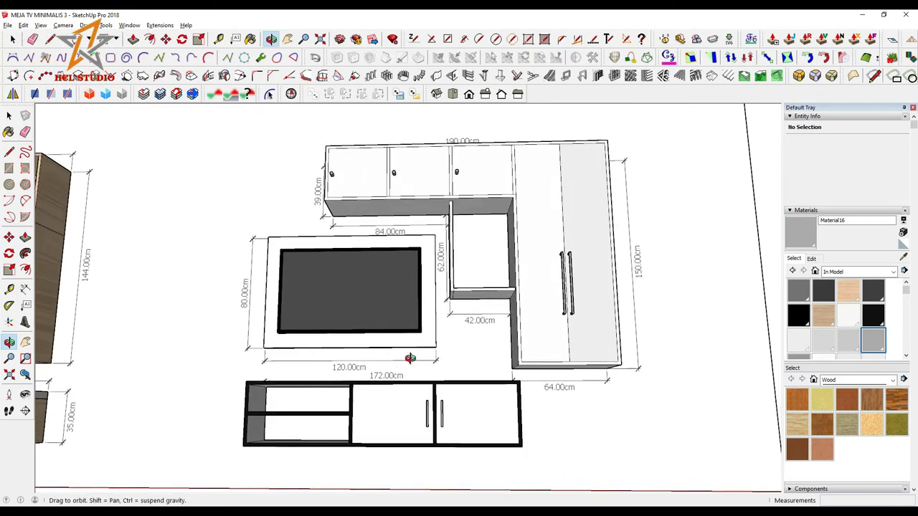
{"action": "scroll", "coordinate": [249, 393], "scroll_direction": "up", "scroll_amount": 4}
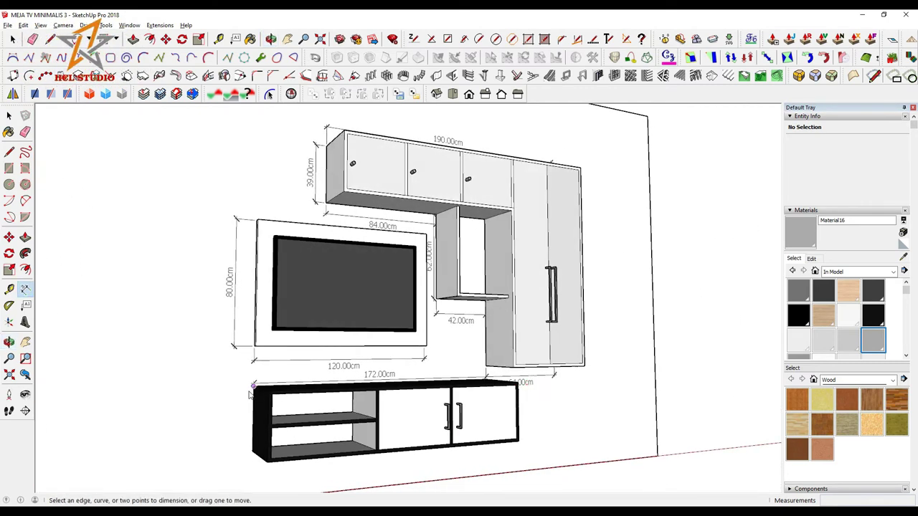
{"action": "left_click", "coordinate": [253, 456]}
{"action": "left_click", "coordinate": [233, 451]}
Step: Switch to Front view and orbit to review the dimensioned units
{"action": "key", "text": "F3"}
{"action": "key", "text": "o"}
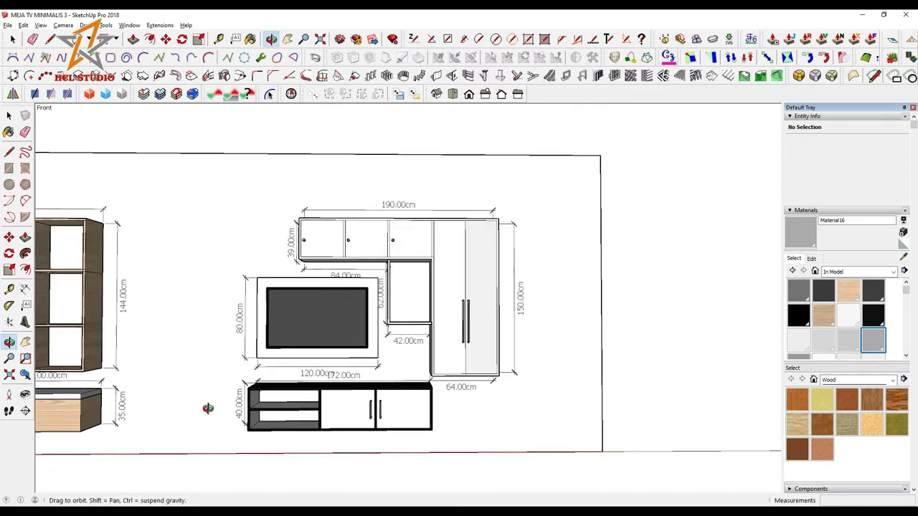
{"action": "middle_click_drag", "start_coordinate": [208, 408], "coordinate": [216, 401]}
{"action": "scroll", "coordinate": [238, 355], "scroll_direction": "down", "scroll_amount": 3}
{"action": "scroll", "coordinate": [239, 354], "scroll_direction": "up", "scroll_amount": 1}
{"action": "scroll", "coordinate": [239, 354], "scroll_direction": "up", "scroll_amount": 1}
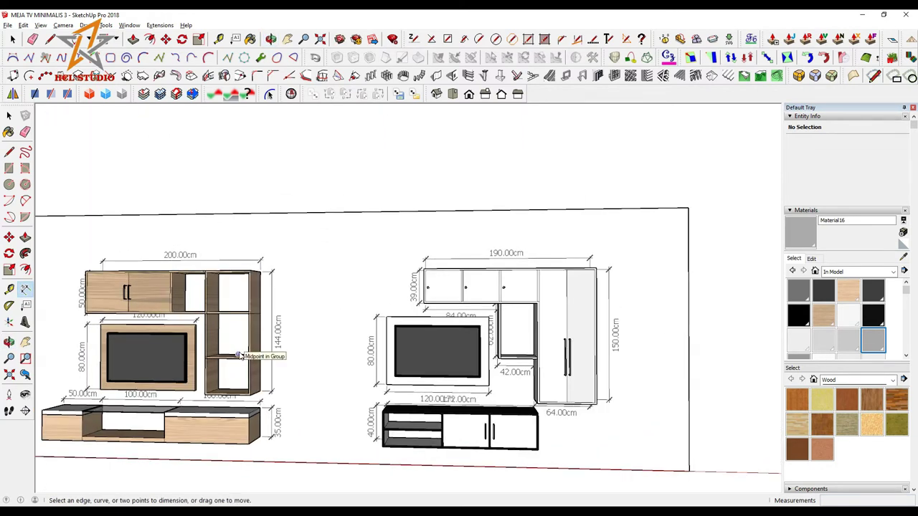
{"action": "key", "text": "o"}
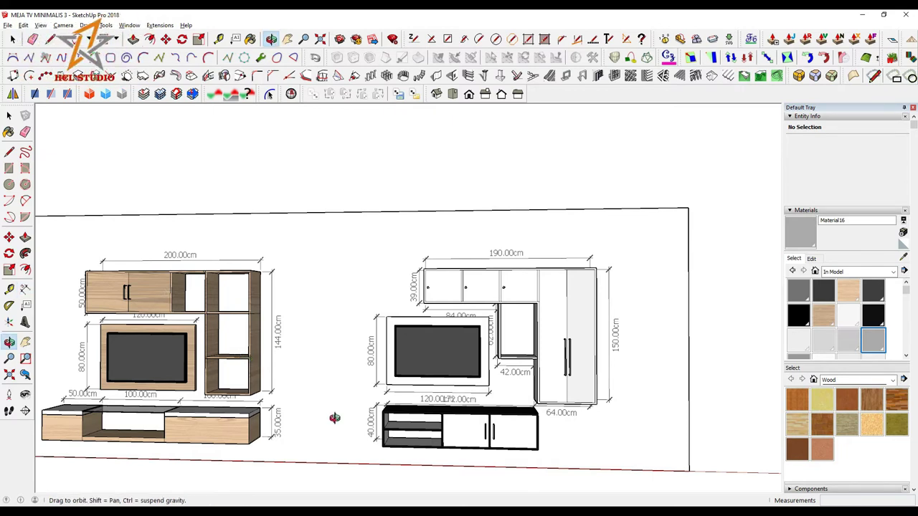
{"action": "middle_click_drag", "start_coordinate": [334, 418], "coordinate": [219, 437]}
{"action": "scroll", "coordinate": [486, 445], "scroll_direction": "down", "scroll_amount": 3}
Step: Push/Pull the back wall's right end face out by 350 cm
{"action": "scroll", "coordinate": [479, 435], "scroll_direction": "up", "scroll_amount": 2}
{"action": "right_click", "coordinate": [479, 435]}
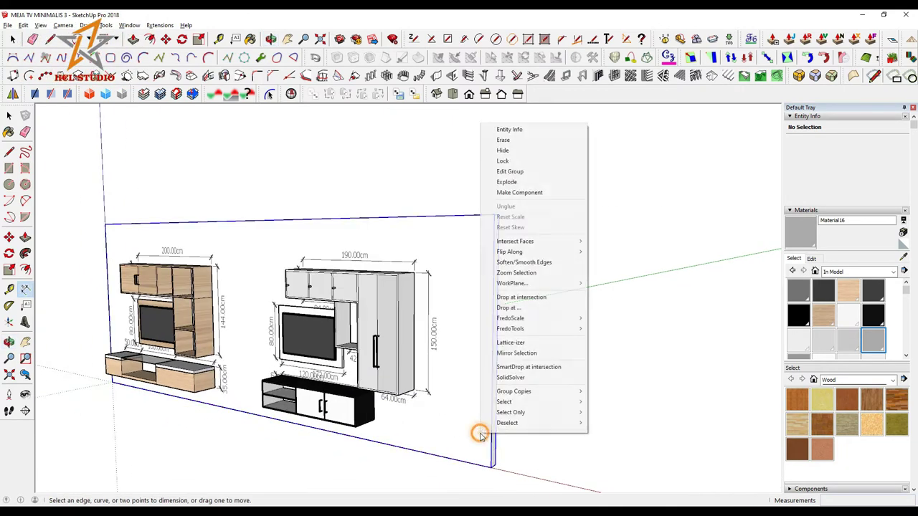
{"action": "middle_click_drag", "start_coordinate": [467, 337], "coordinate": [428, 333]}
{"action": "left_click", "coordinate": [134, 39]}
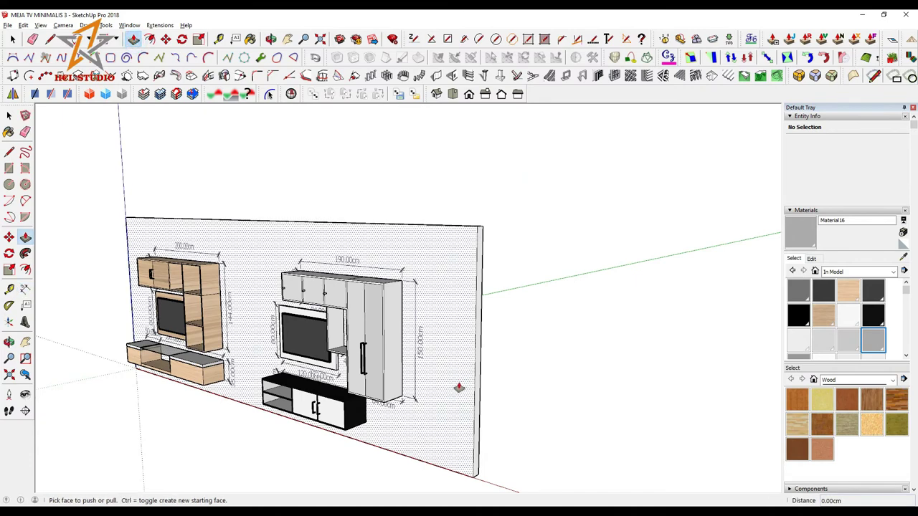
{"action": "left_click", "coordinate": [476, 386]}
{"action": "type", "text": "350"}
{"action": "key", "text": "Return"}
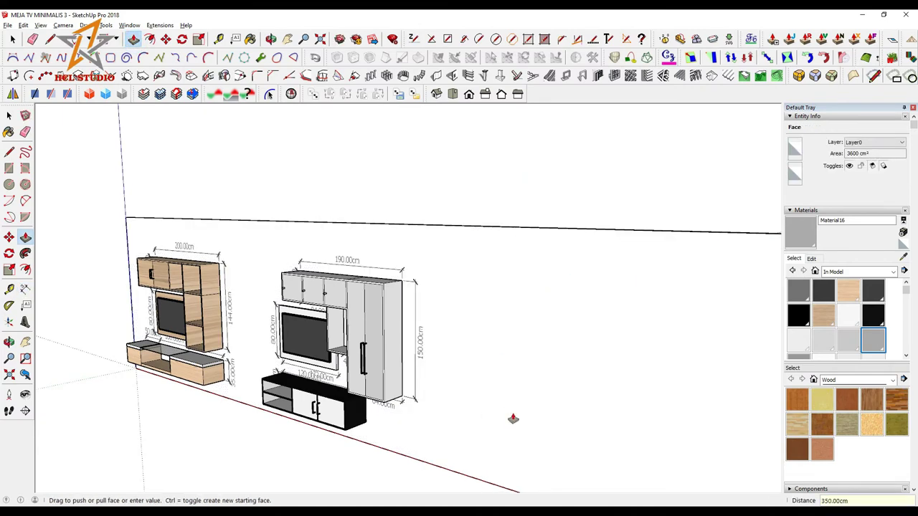
Step: Place a guide 350 cm from the wall's right edge
{"action": "scroll", "coordinate": [688, 362], "scroll_direction": "up", "scroll_amount": 2}
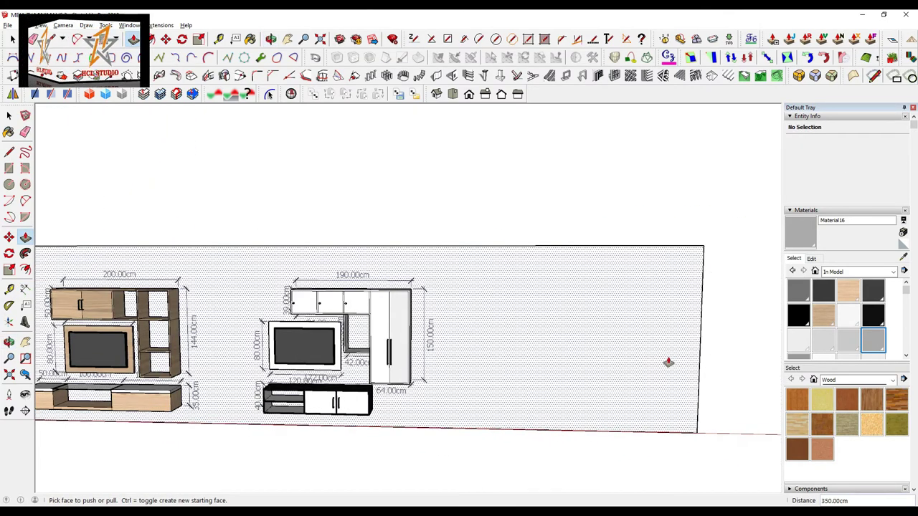
{"action": "scroll", "coordinate": [702, 380], "scroll_direction": "up", "scroll_amount": 2}
{"action": "scroll", "coordinate": [695, 383], "scroll_direction": "up", "scroll_amount": 2}
{"action": "key", "text": "t"}
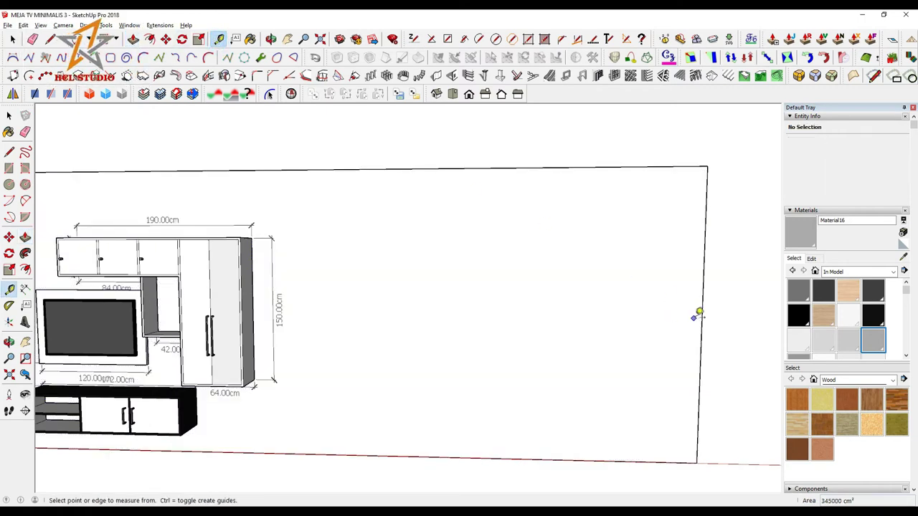
{"action": "left_click", "coordinate": [701, 316]}
{"action": "type", "text": "35"}
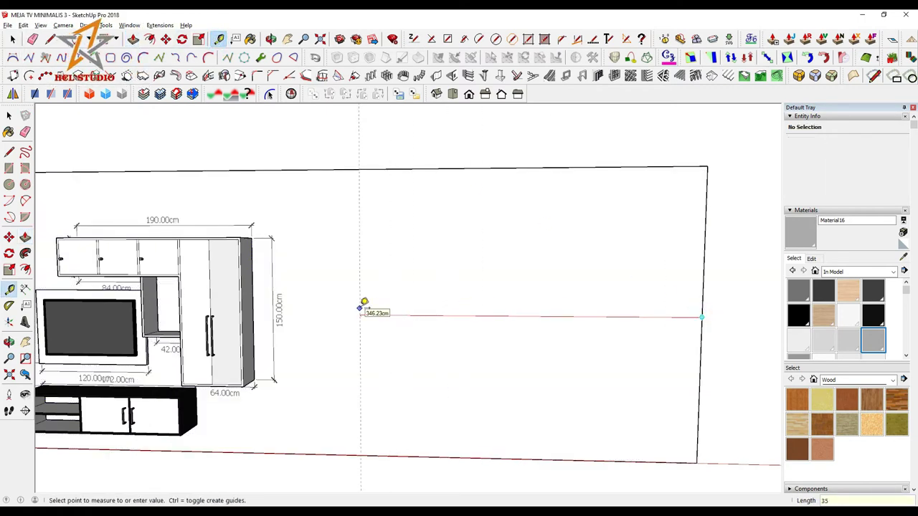
{"action": "type", "text": "0"}
{"action": "key", "text": "Return"}
Step: Select all of the back wall geometry and make it a group
{"action": "key", "text": "space"}
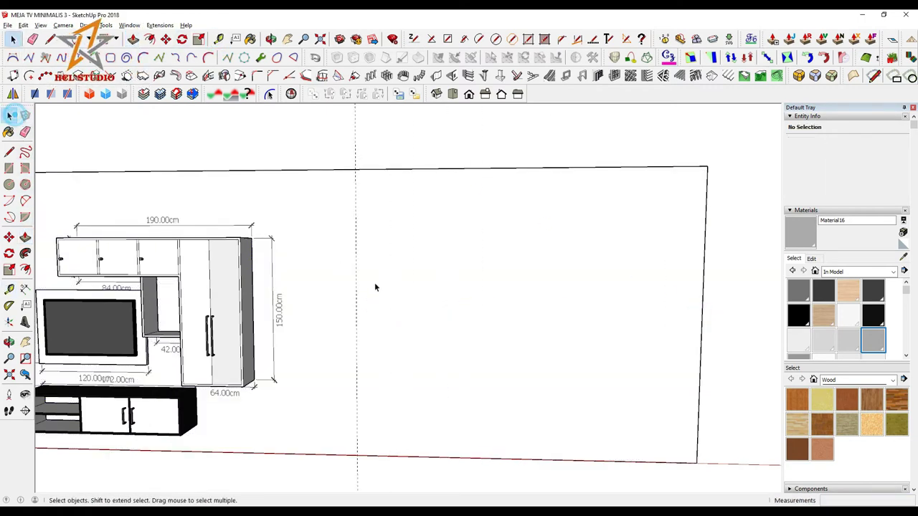
{"action": "triple_click", "coordinate": [388, 298]}
{"action": "right_click", "coordinate": [399, 309]}
{"action": "left_click", "coordinate": [428, 112]}
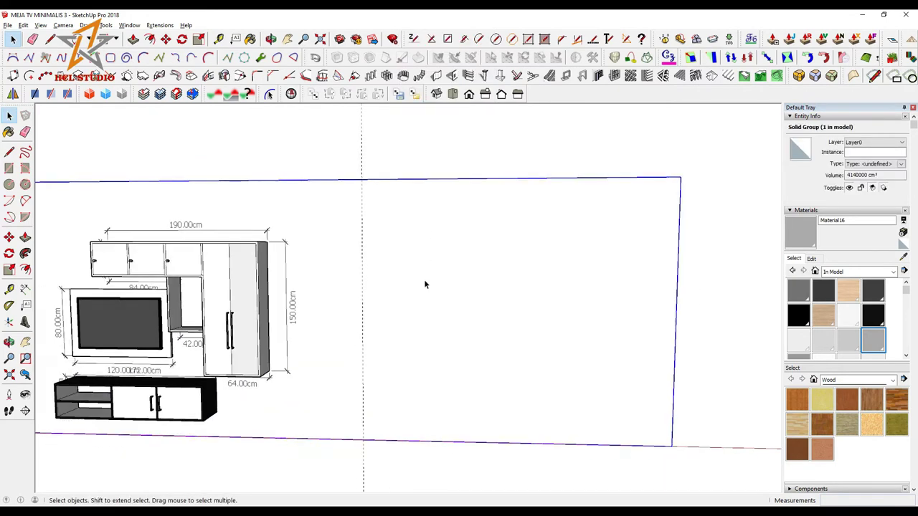
{"action": "scroll", "coordinate": [426, 283], "scroll_direction": "down", "scroll_amount": 2}
{"action": "scroll", "coordinate": [471, 363], "scroll_direction": "up", "scroll_amount": 1}
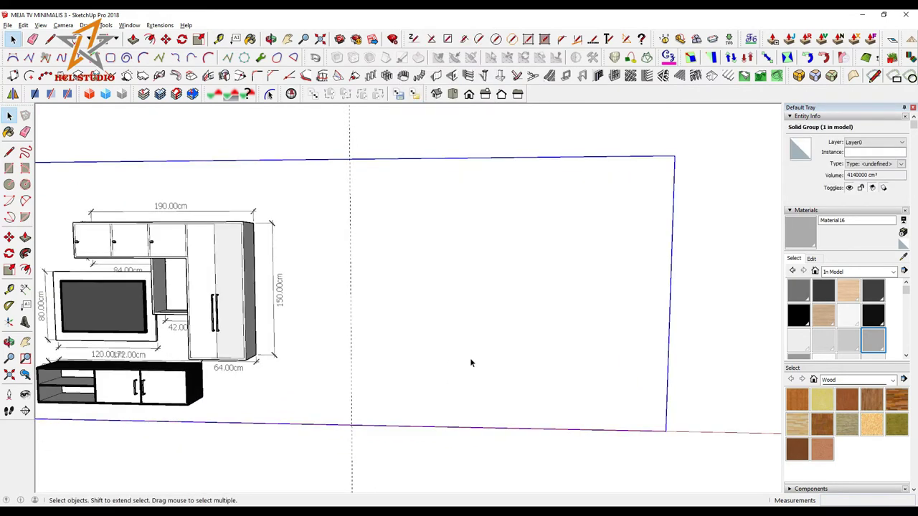
{"action": "scroll", "coordinate": [471, 362], "scroll_direction": "up", "scroll_amount": 1}
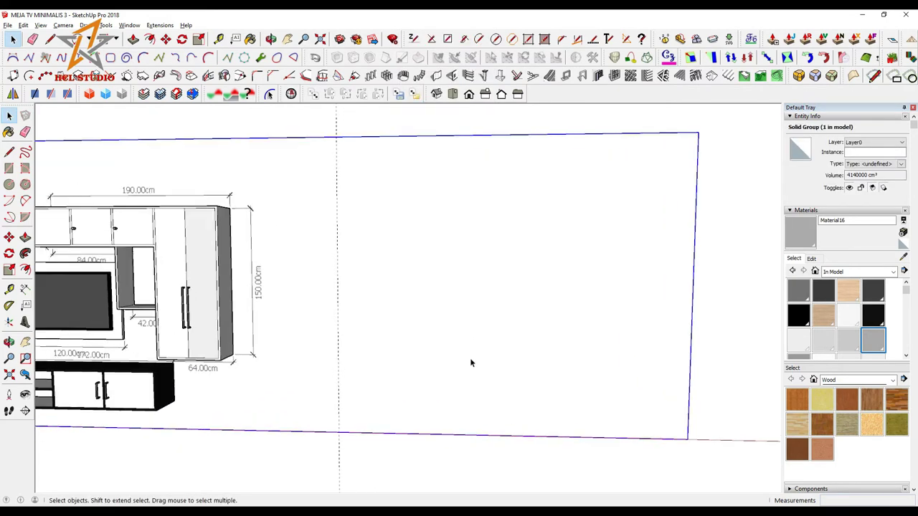
{"action": "left_click", "coordinate": [218, 39]}
{"action": "scroll", "coordinate": [424, 398], "scroll_direction": "up", "scroll_amount": 1}
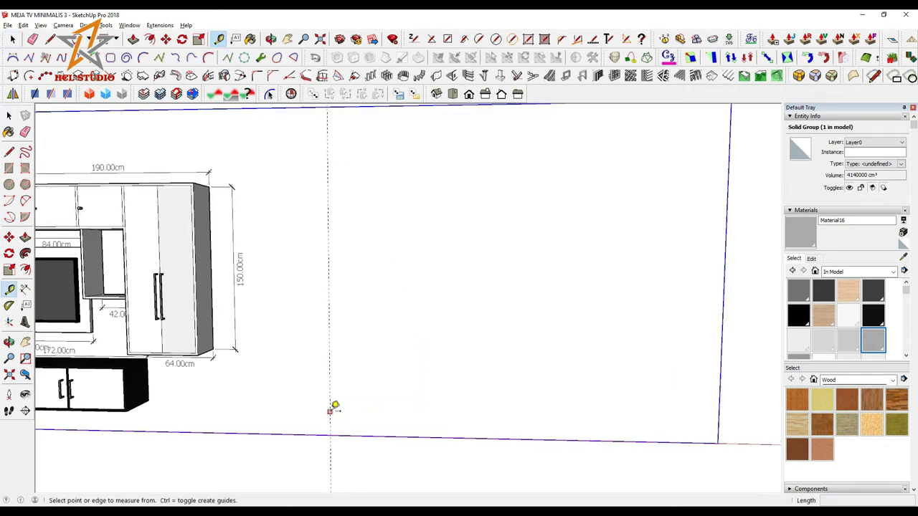
Step: Mark the box width and 70 cm height with guides and draw a rectangle between them
{"action": "left_click", "coordinate": [330, 411]}
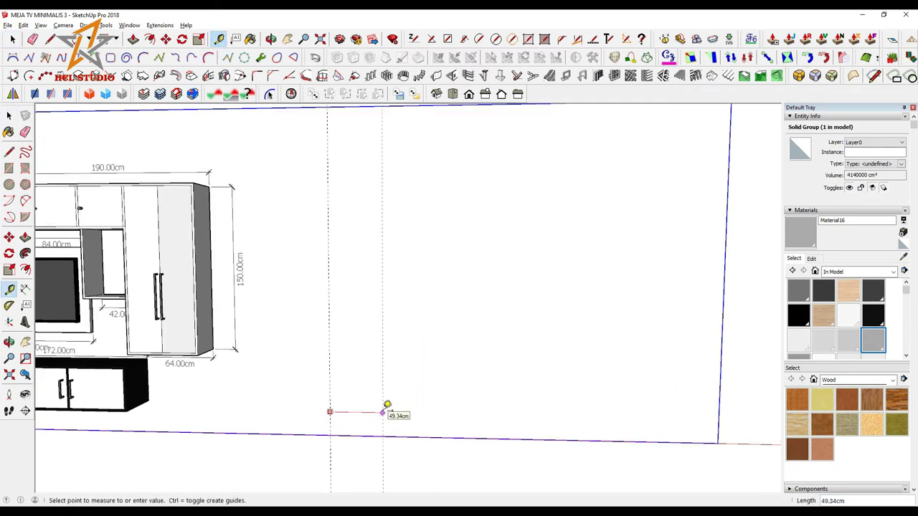
{"action": "left_click", "coordinate": [400, 436]}
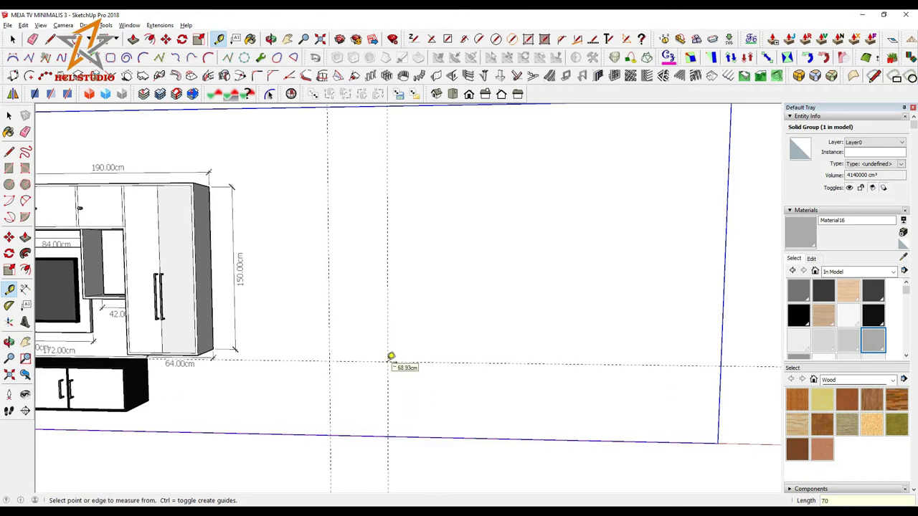
{"action": "key", "text": "r"}
{"action": "left_click", "coordinate": [330, 362]}
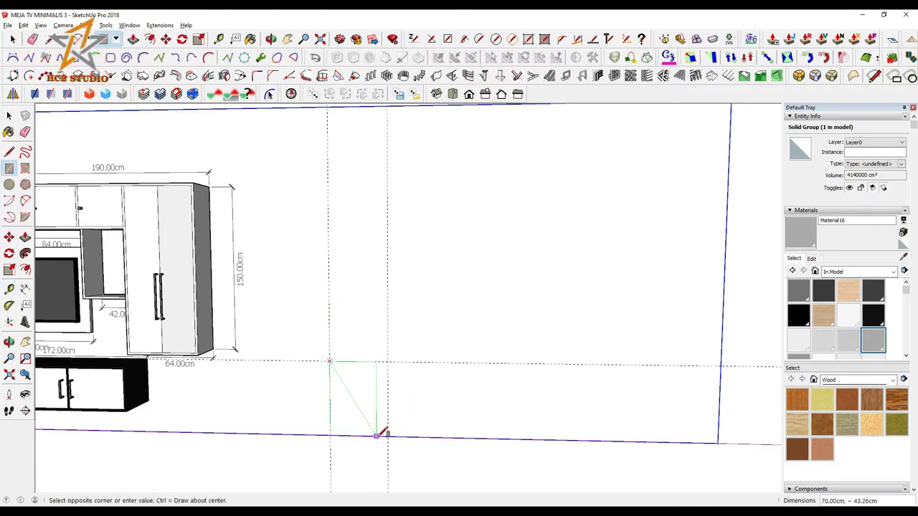
{"action": "left_click", "coordinate": [388, 435]}
{"action": "middle_click_drag", "start_coordinate": [398, 406], "coordinate": [379, 420]}
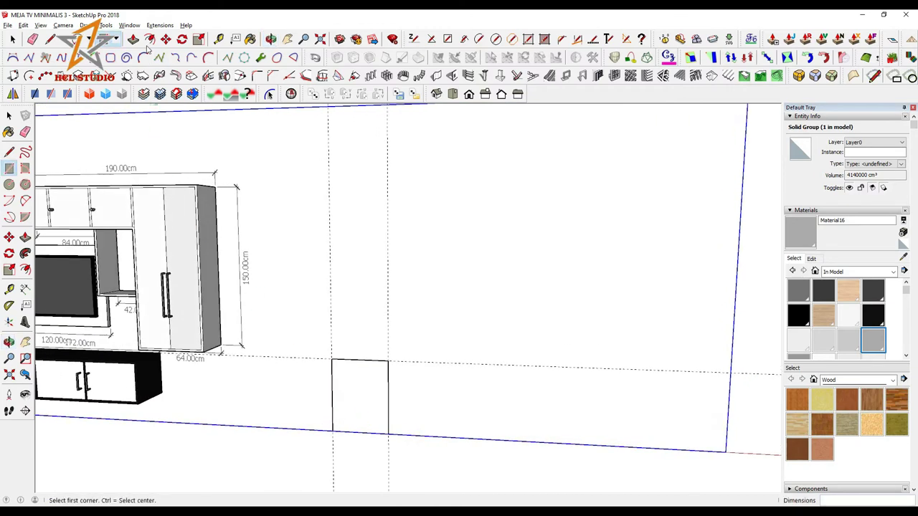
Step: Push/Pull the rectangle out 40 cm into a box and select the whole box
{"action": "key", "text": "p"}
{"action": "left_click", "coordinate": [340, 398]}
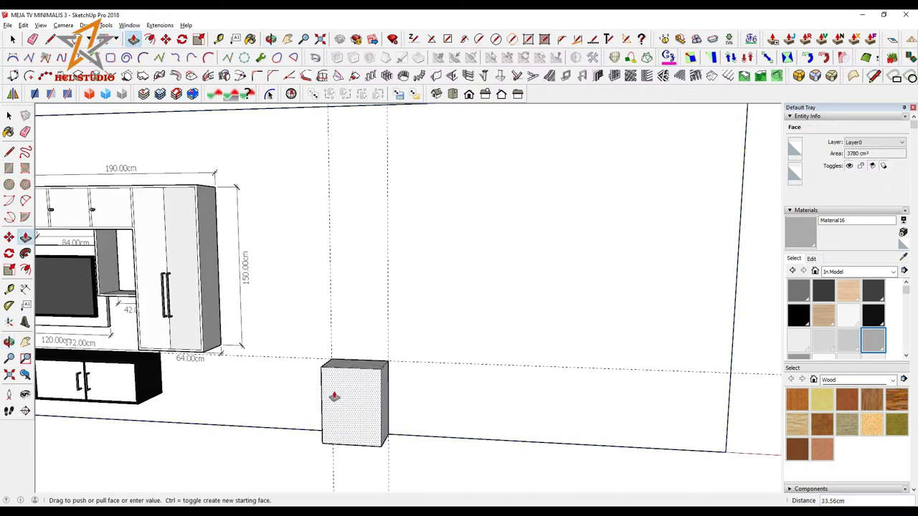
{"action": "type", "text": "0"}
{"action": "key", "text": "Return"}
{"action": "mouse_move", "coordinate": [405, 400]}
{"action": "middle_mouse_down"}
{"action": "mouse_move", "coordinate": [423, 408]}
{"action": "mouse_move", "coordinate": [505, 393]}
{"action": "middle_mouse_up"}
{"action": "left_click", "coordinate": [9, 116]}
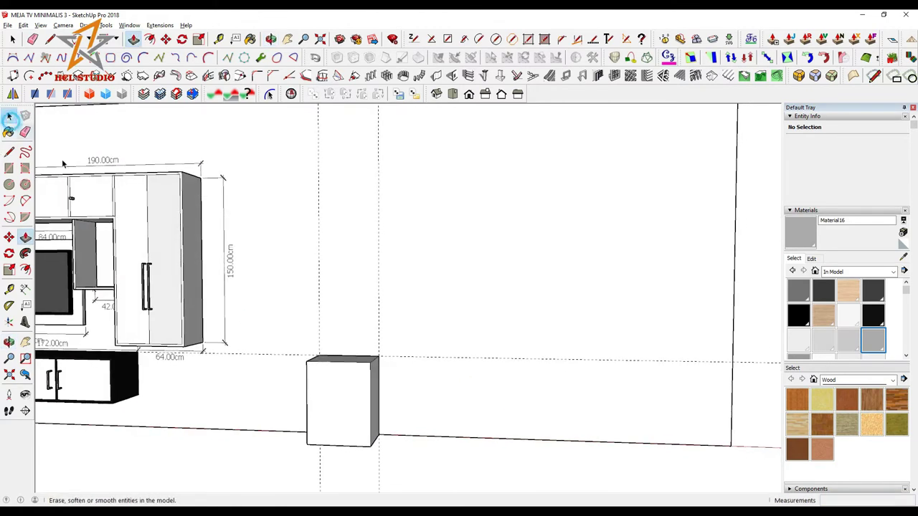
{"action": "triple_click", "coordinate": [354, 402]}
{"action": "right_click", "coordinate": [358, 402]}
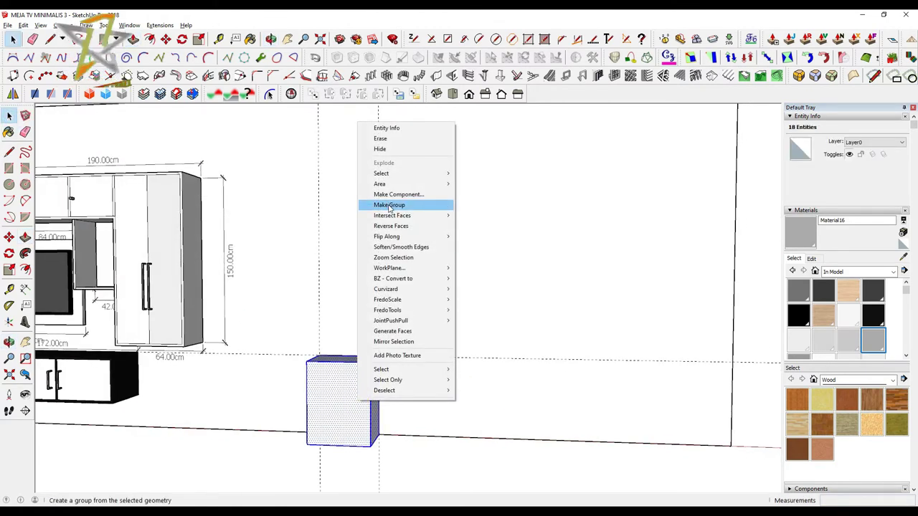
Step: Group the side box and paint it with a new wood texture material
{"action": "left_click", "coordinate": [388, 205]}
{"action": "left_click", "coordinate": [848, 290]}
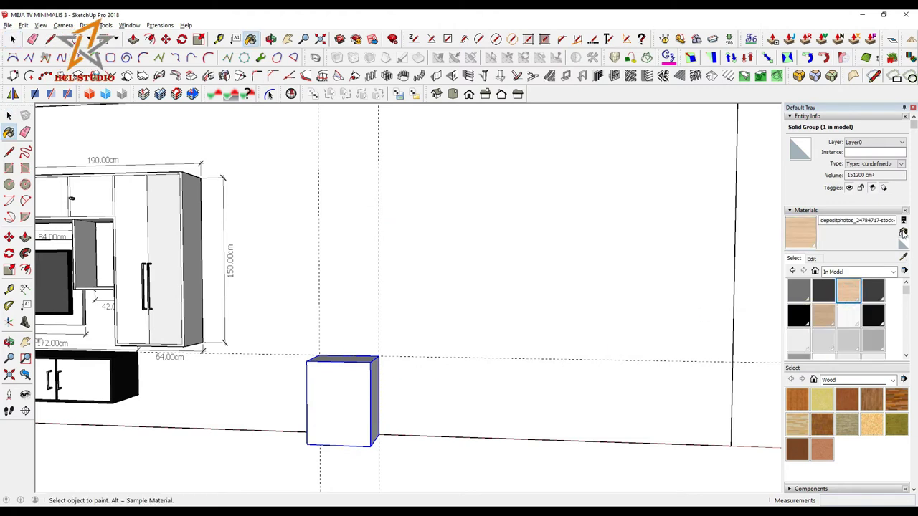
{"action": "left_click", "coordinate": [904, 233]}
{"action": "left_click", "coordinate": [579, 361]}
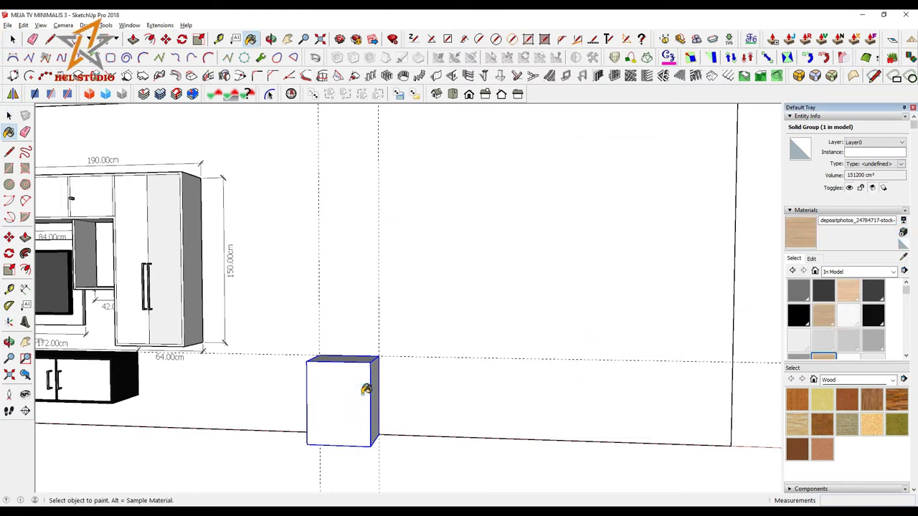
{"action": "left_click", "coordinate": [363, 392]}
Step: Set the wood material's texture width to 300 cm
{"action": "left_click", "coordinate": [811, 259]}
{"action": "left_click", "coordinate": [812, 368]}
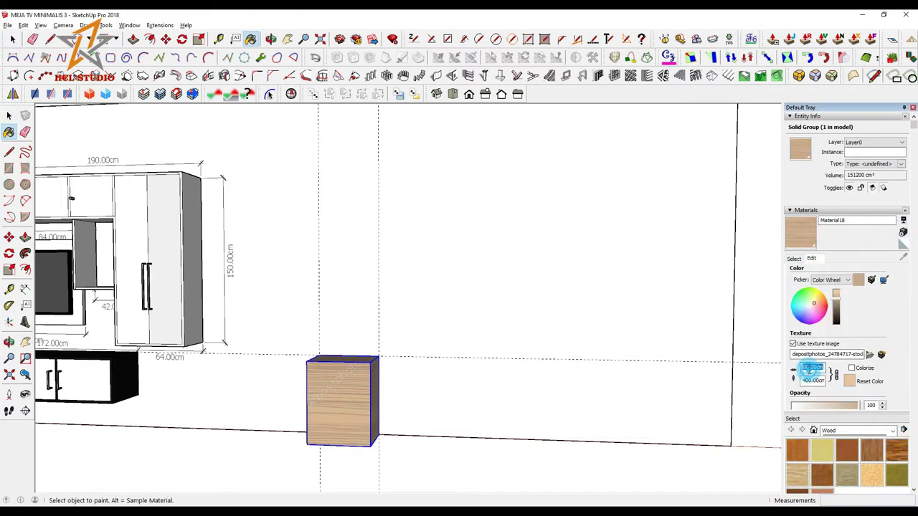
{"action": "type", "text": "00"}
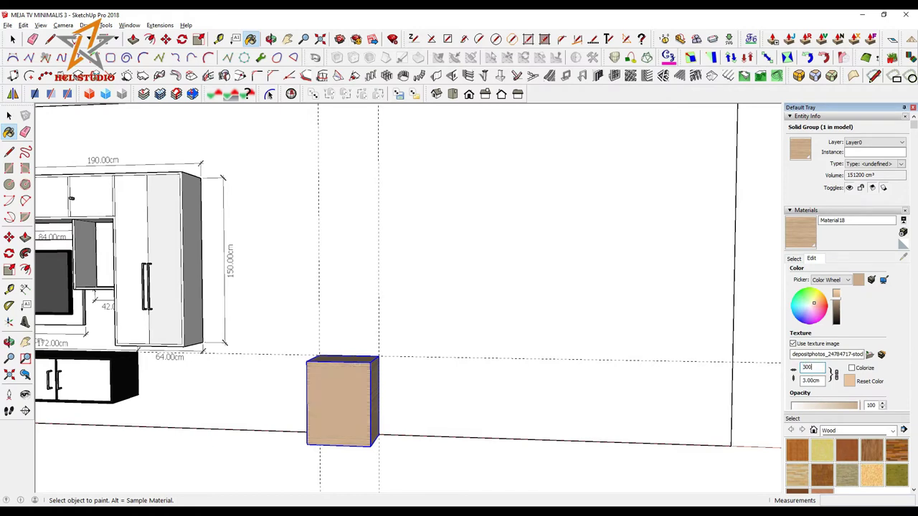
{"action": "key", "text": "Return"}
{"action": "middle_click_drag", "start_coordinate": [584, 416], "coordinate": [567, 402]}
{"action": "left_click", "coordinate": [219, 39]}
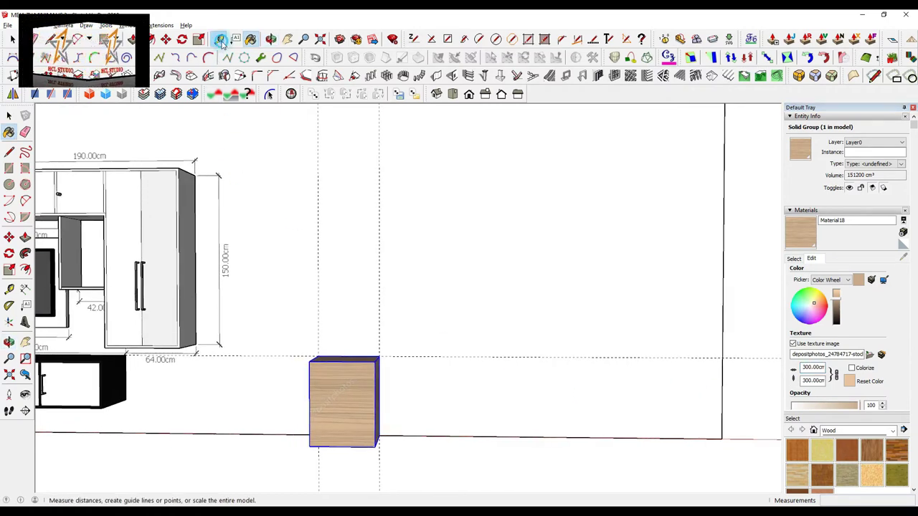
{"action": "left_click", "coordinate": [395, 356]}
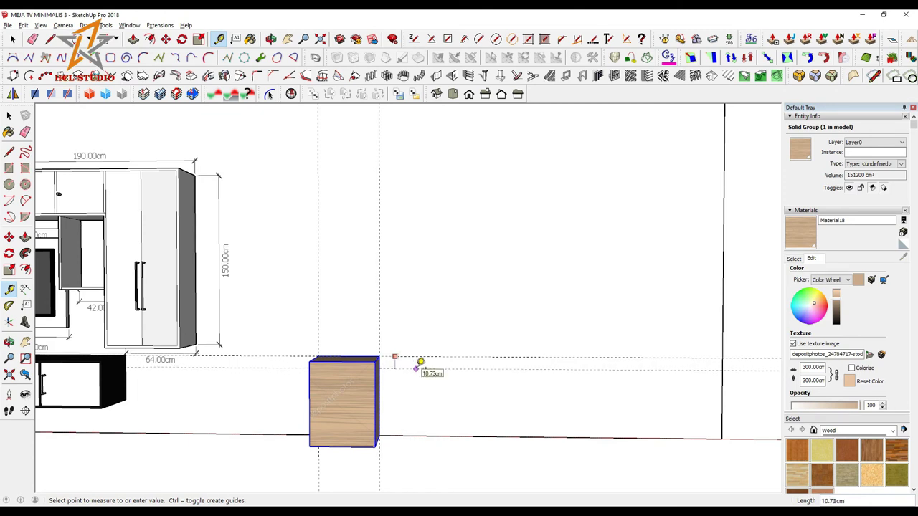
Step: Pull Tape Measure guides out from the wood box's right edge, one about 50 cm away
{"action": "key", "text": "Escape"}
{"action": "scroll", "coordinate": [421, 362], "scroll_direction": "up", "scroll_amount": 2}
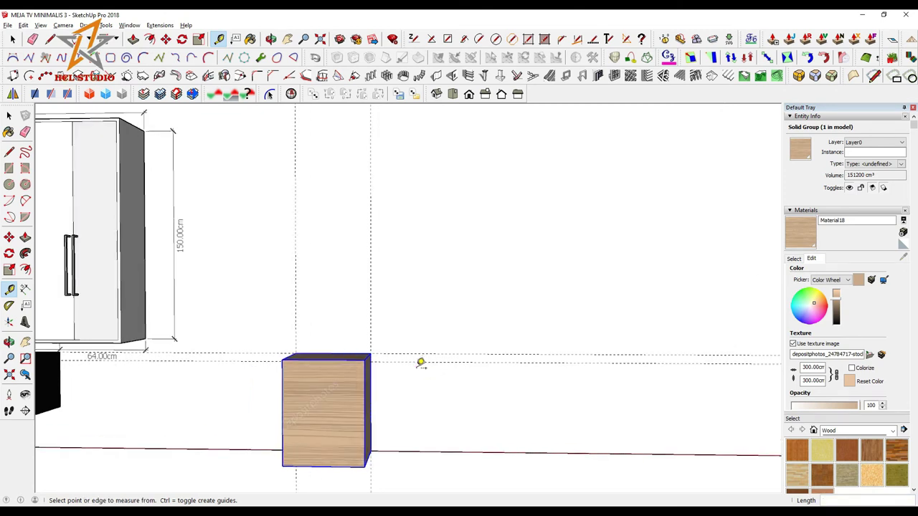
{"action": "left_click", "coordinate": [373, 377]}
{"action": "type", "text": "50"}
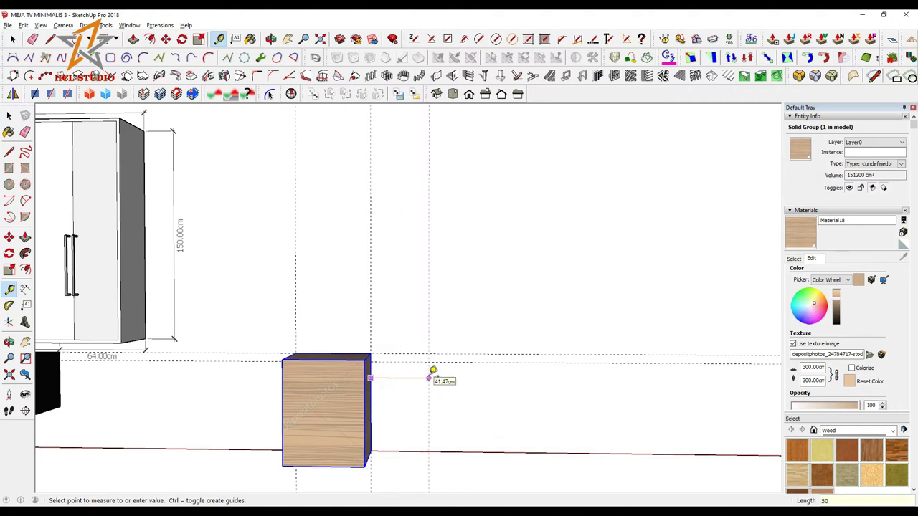
{"action": "left_click", "coordinate": [398, 362]}
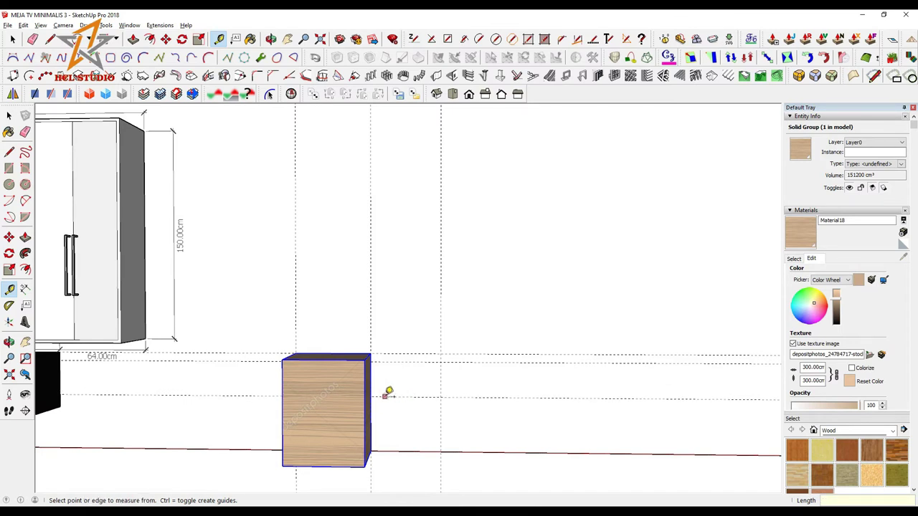
{"action": "left_click", "coordinate": [385, 396]}
{"action": "middle_click_drag", "start_coordinate": [395, 402], "coordinate": [430, 391]}
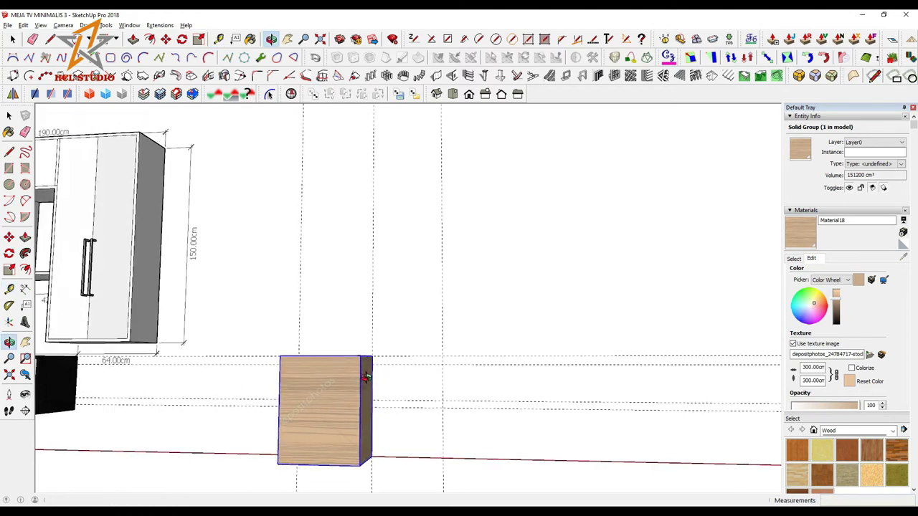
{"action": "left_click", "coordinate": [442, 390]}
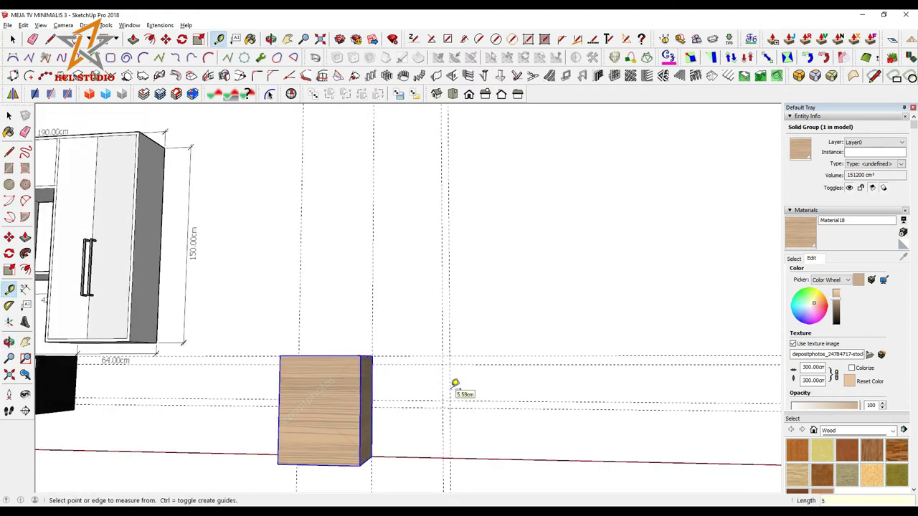
Step: Draw the shelf profile beside the box, extrude it into a deep L-slab, and select it
{"action": "key", "text": "r"}
{"action": "left_click", "coordinate": [373, 400]}
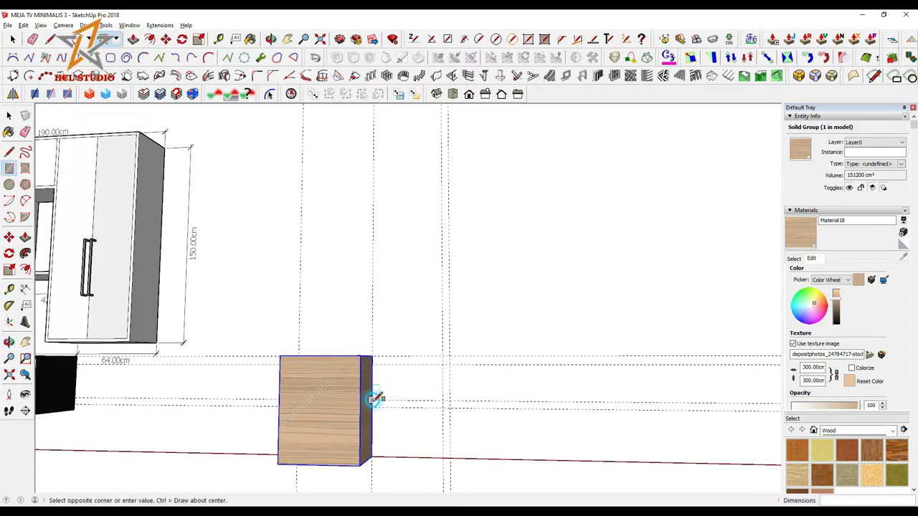
{"action": "left_click", "coordinate": [444, 361]}
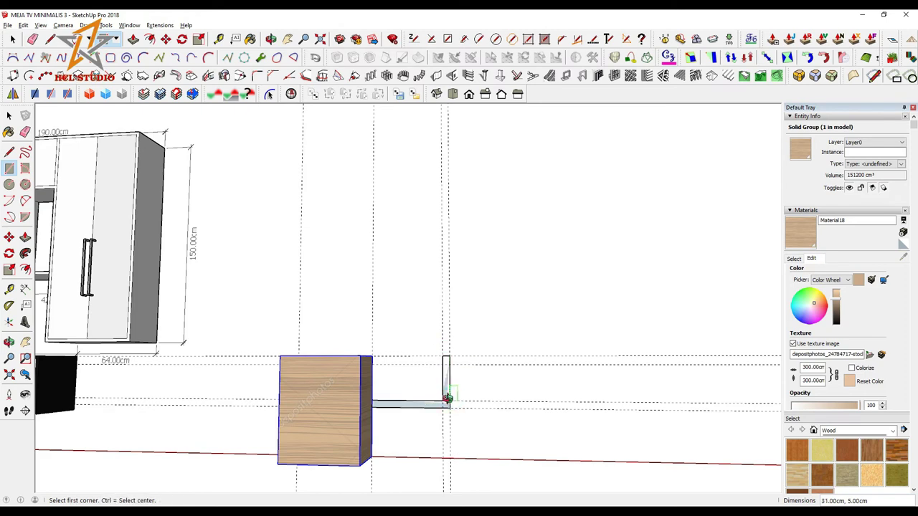
{"action": "middle_click_drag", "start_coordinate": [444, 361], "coordinate": [85, 109]}
{"action": "key", "text": "p"}
{"action": "left_click_drag", "start_coordinate": [385, 395], "coordinate": [351, 394]}
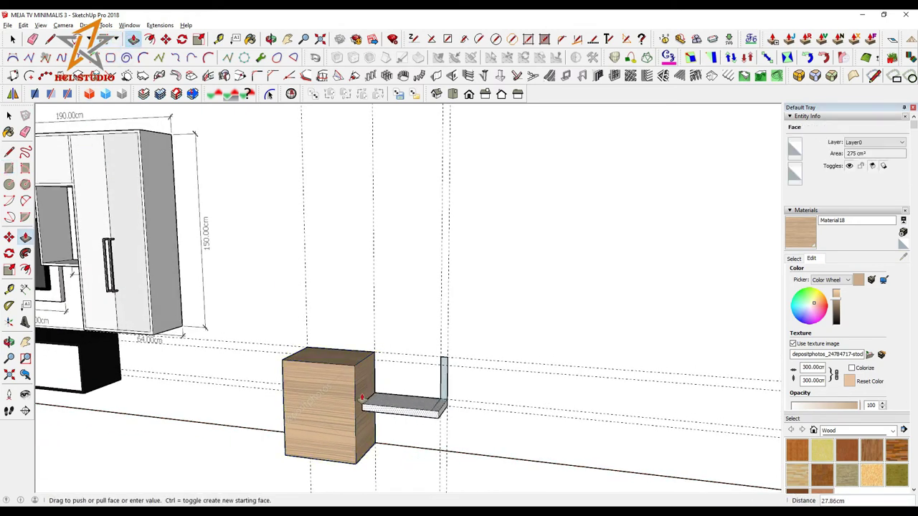
{"action": "middle_click_drag", "start_coordinate": [352, 395], "coordinate": [12, 150]}
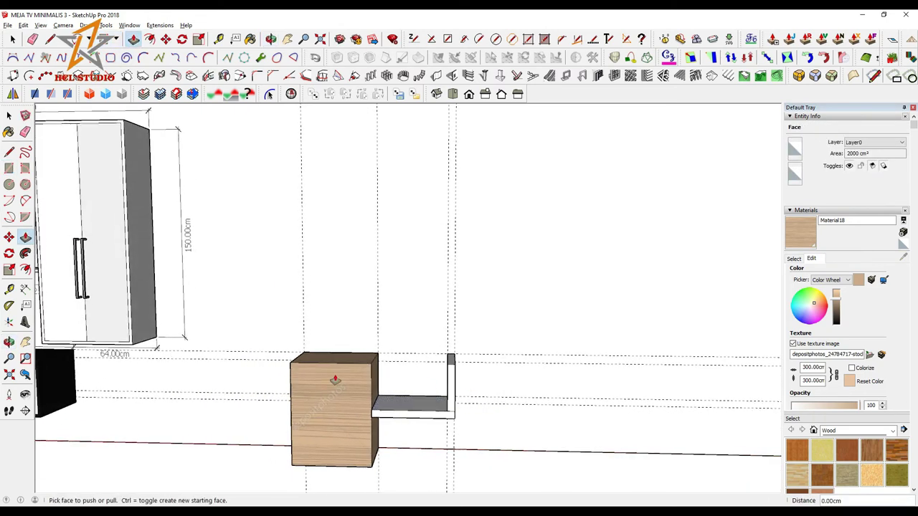
{"action": "left_click", "coordinate": [11, 113]}
{"action": "triple_click", "coordinate": [396, 406]}
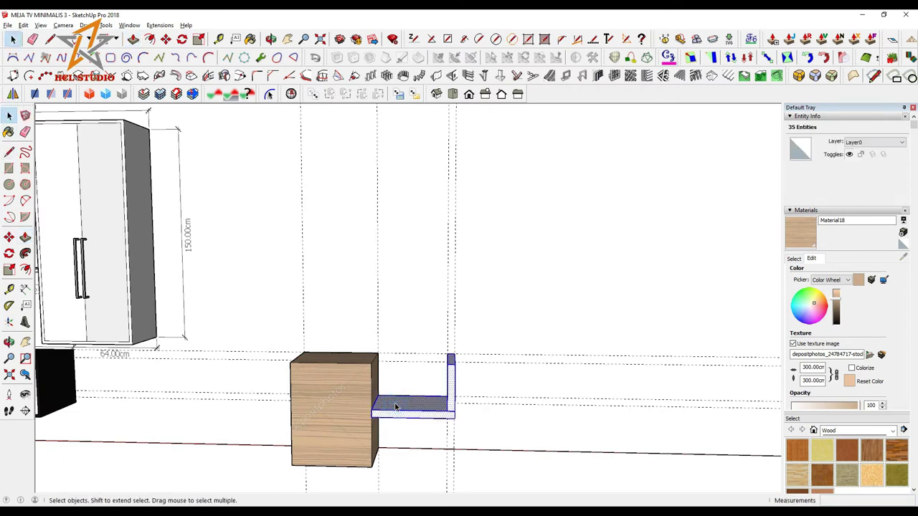
Step: Place a guide 50 cm from the L-shelf's corner
{"action": "key", "text": "t"}
{"action": "middle_click_drag", "start_coordinate": [447, 262], "coordinate": [436, 304]}
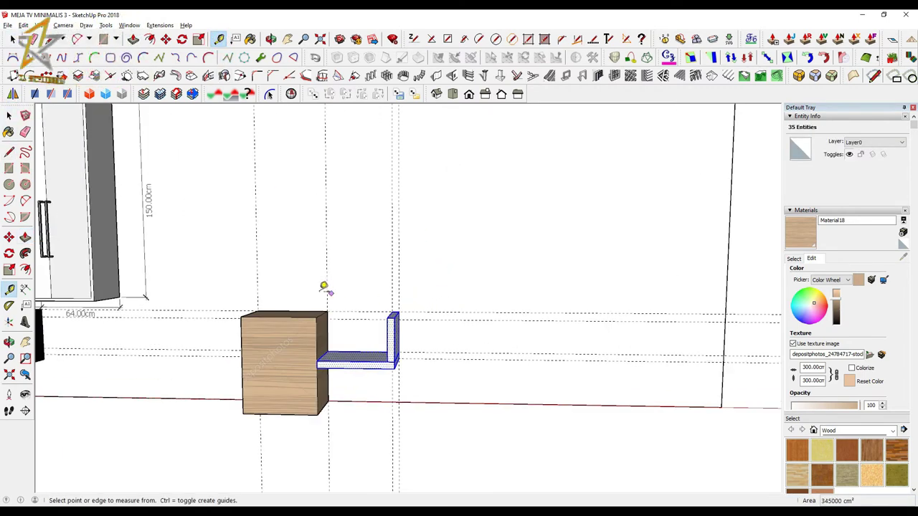
{"action": "left_click", "coordinate": [256, 284]}
{"action": "type", "text": "50"}
{"action": "key", "text": "Return"}
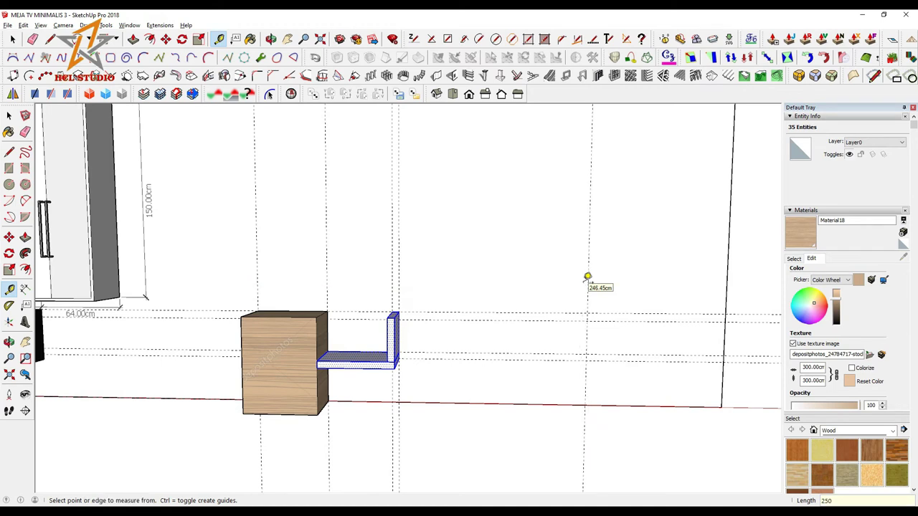
Step: Draw a 141 × 6 cm rectangle at the shelf's top corner and extrude the upper shelf
{"action": "left_click", "coordinate": [109, 39]}
{"action": "left_click", "coordinate": [397, 314]}
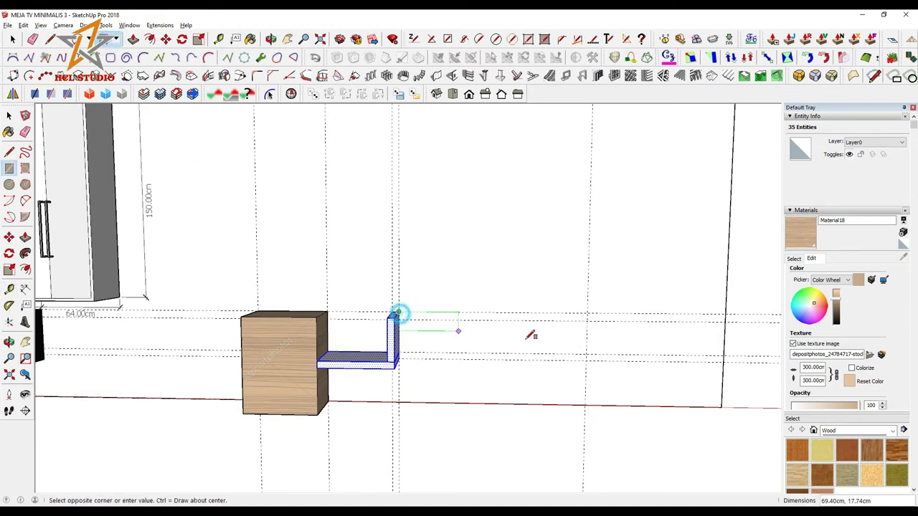
{"action": "left_click", "coordinate": [590, 316]}
{"action": "left_click", "coordinate": [133, 39]}
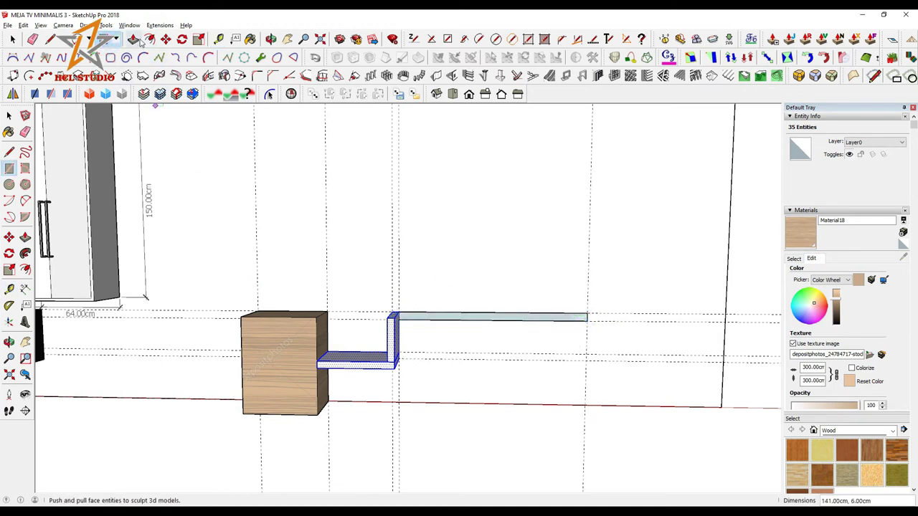
{"action": "left_click", "coordinate": [399, 317]}
{"action": "left_click", "coordinate": [393, 320]}
Step: Group the whole stepped shelf and paint it with the wood material
{"action": "key", "text": "space"}
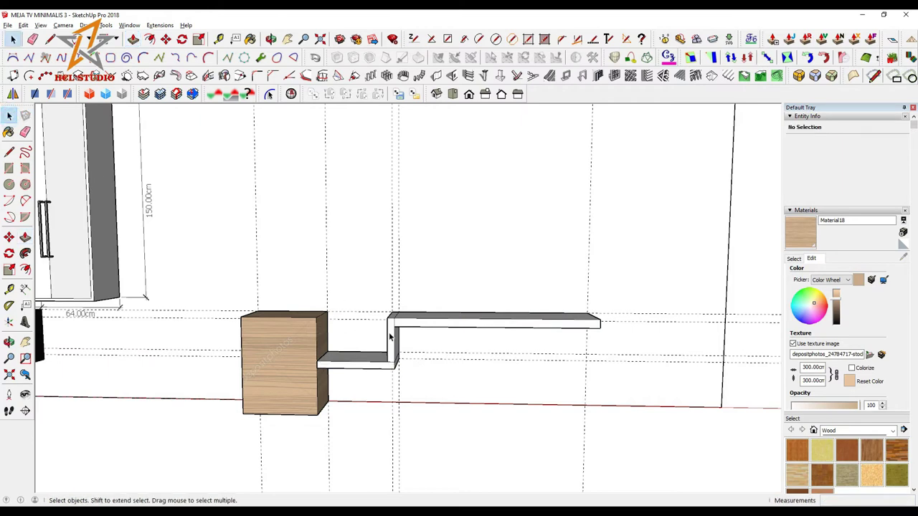
{"action": "triple_click", "coordinate": [391, 335]}
{"action": "right_click", "coordinate": [391, 334]}
{"action": "left_click", "coordinate": [421, 134]}
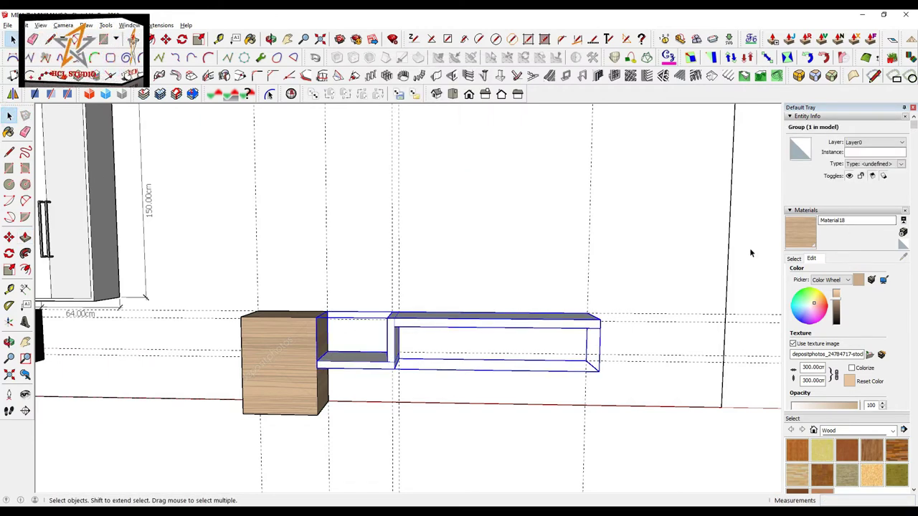
{"action": "key", "text": "b"}
{"action": "left_click", "coordinate": [413, 311]}
Step: View the finished shelf from an angle and begin measuring from its top
{"action": "key", "text": "1"}
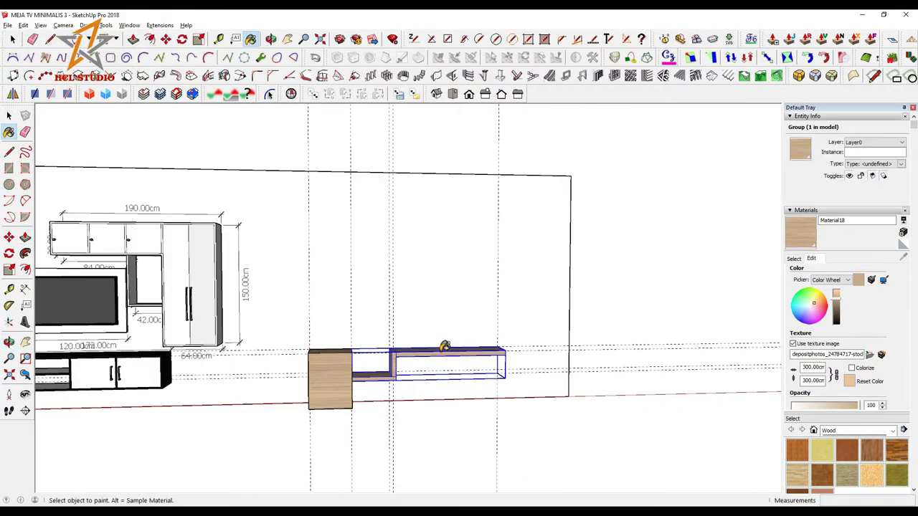
{"action": "middle_click_drag", "start_coordinate": [533, 272], "coordinate": [498, 361]}
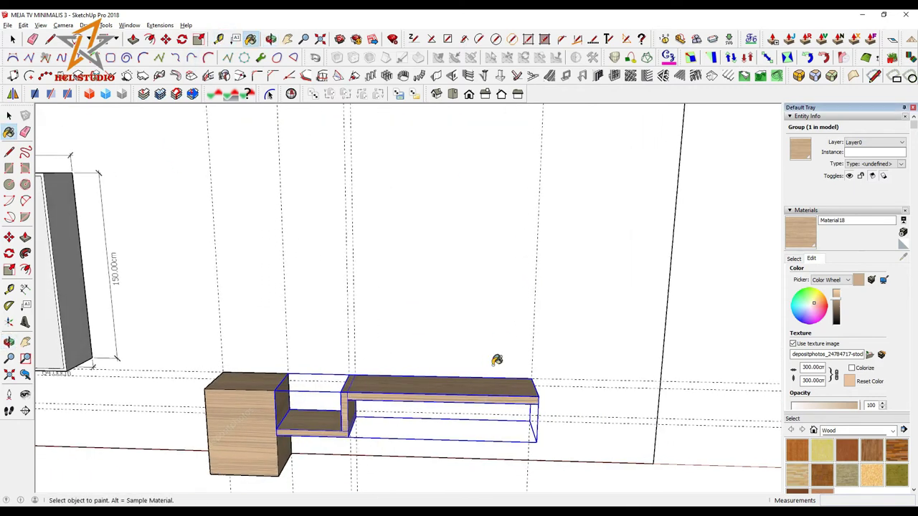
{"action": "key", "text": "t"}
{"action": "left_click", "coordinate": [348, 336]}
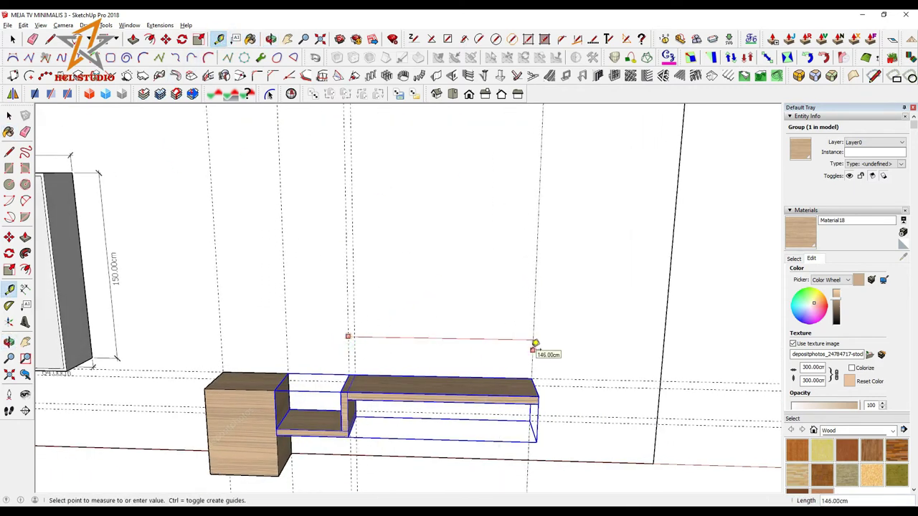
Step: Measure along the upper shelf and place a guide 3 cm from its end
{"action": "left_click", "coordinate": [354, 365]}
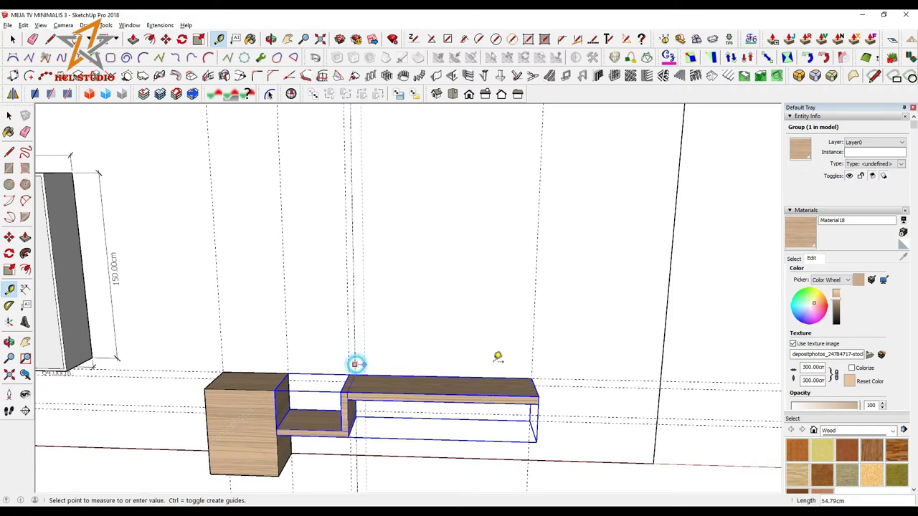
{"action": "left_click", "coordinate": [532, 352]}
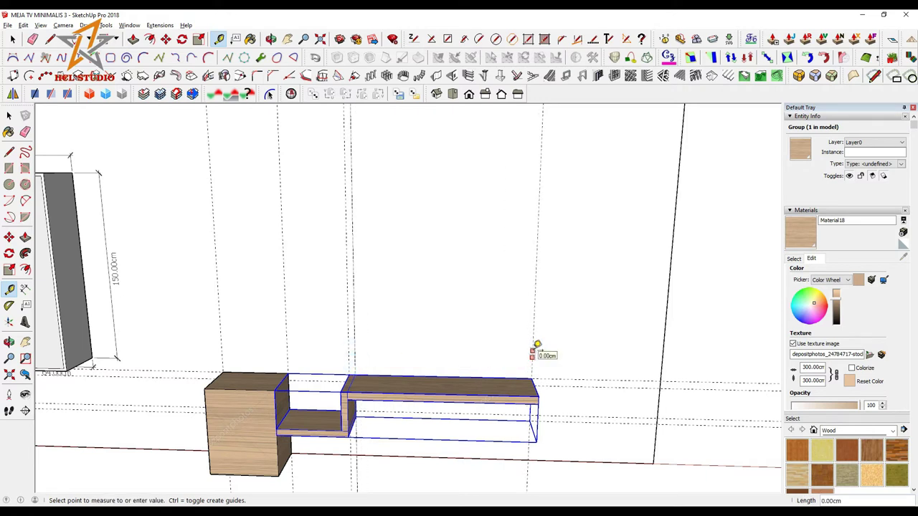
{"action": "left_click", "coordinate": [348, 340]}
{"action": "type", "text": "2"}
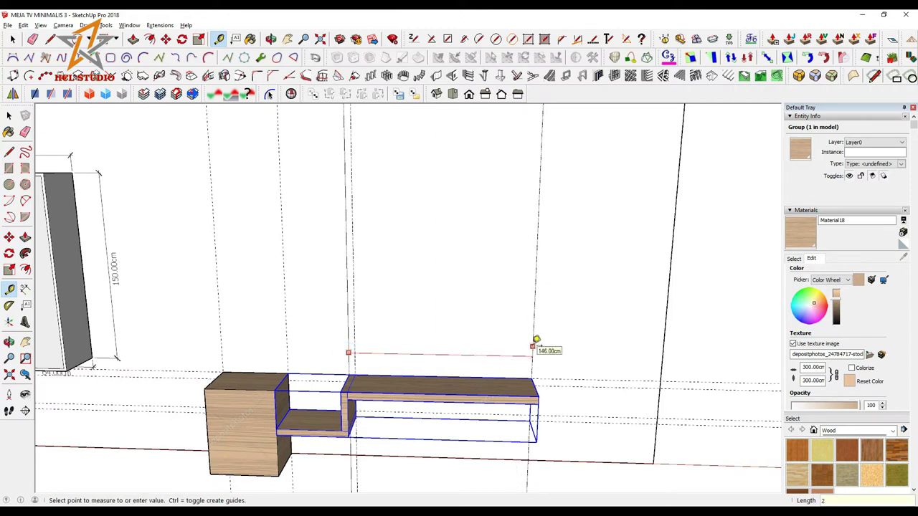
{"action": "type", "text": "3"}
{"action": "key", "text": "Return"}
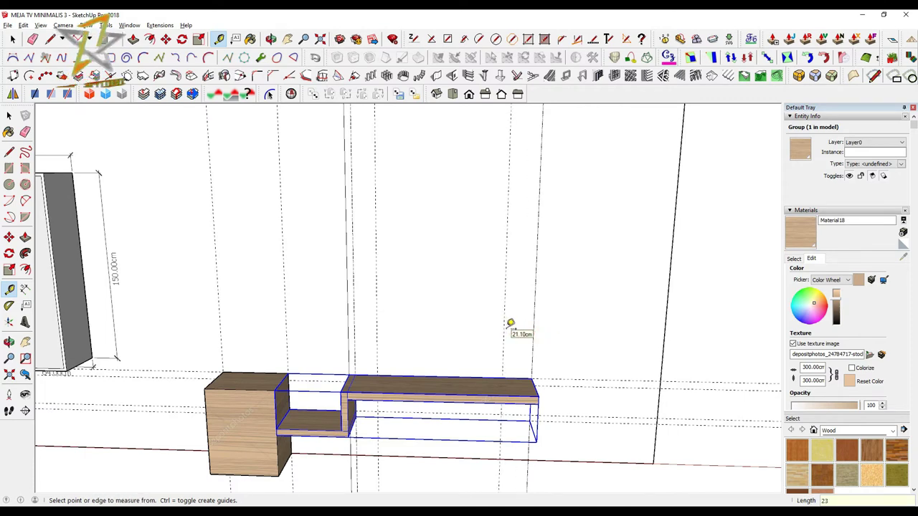
Step: Place guide lines about 30 cm above the long shelf
{"action": "mouse_move", "coordinate": [510, 323]}
{"action": "middle_mouse_down"}
{"action": "mouse_move", "coordinate": [500, 289]}
{"action": "mouse_move", "coordinate": [447, 373]}
{"action": "middle_mouse_up"}
{"action": "scroll", "coordinate": [543, 432], "scroll_direction": "down", "scroll_amount": 1}
{"action": "left_click", "coordinate": [540, 445]}
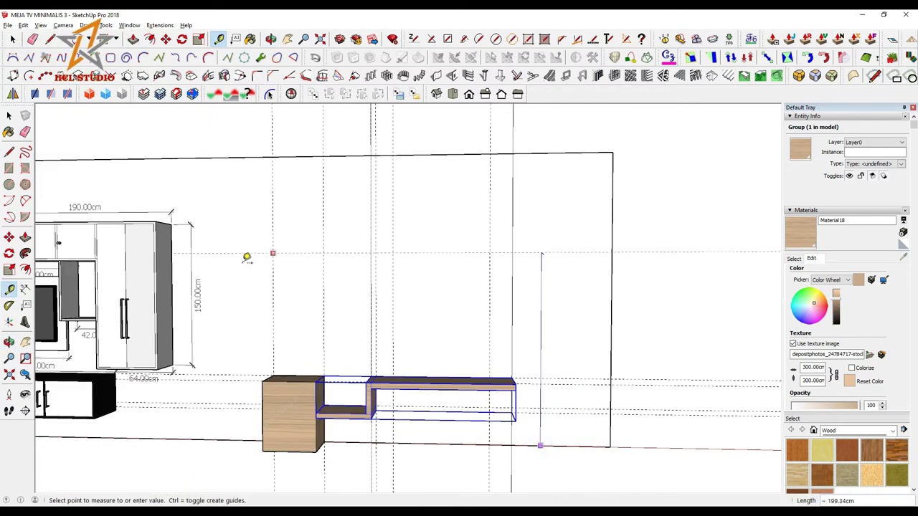
{"action": "scroll", "coordinate": [466, 320], "scroll_direction": "up", "scroll_amount": 2}
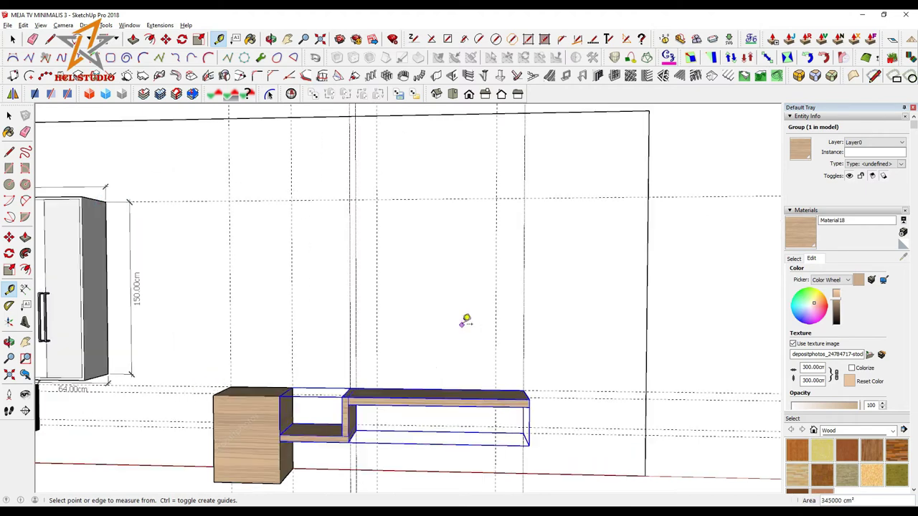
{"action": "left_click", "coordinate": [423, 388]}
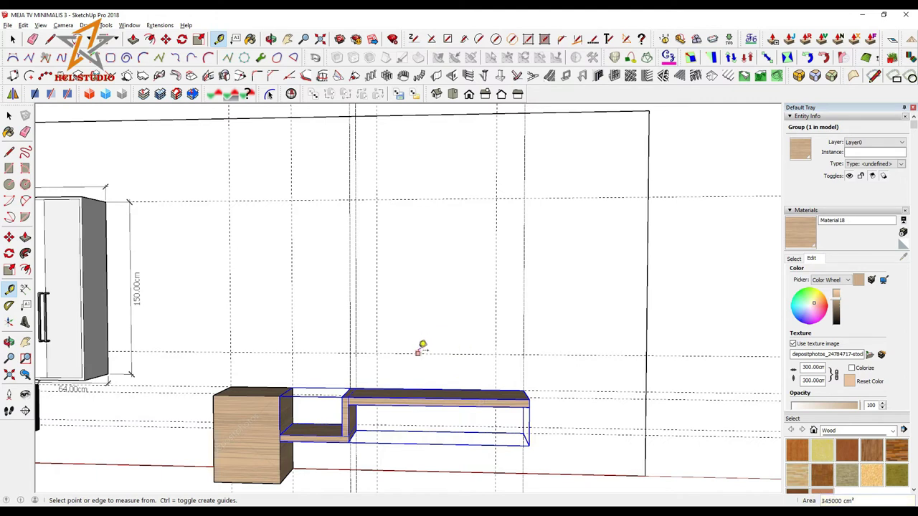
{"action": "left_click", "coordinate": [422, 386]}
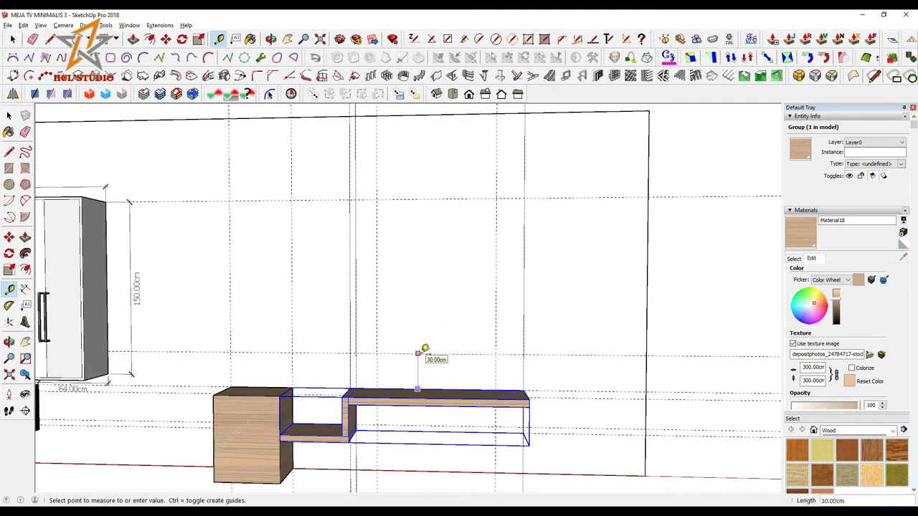
{"action": "left_click", "coordinate": [423, 353]}
{"action": "left_click", "coordinate": [421, 352]}
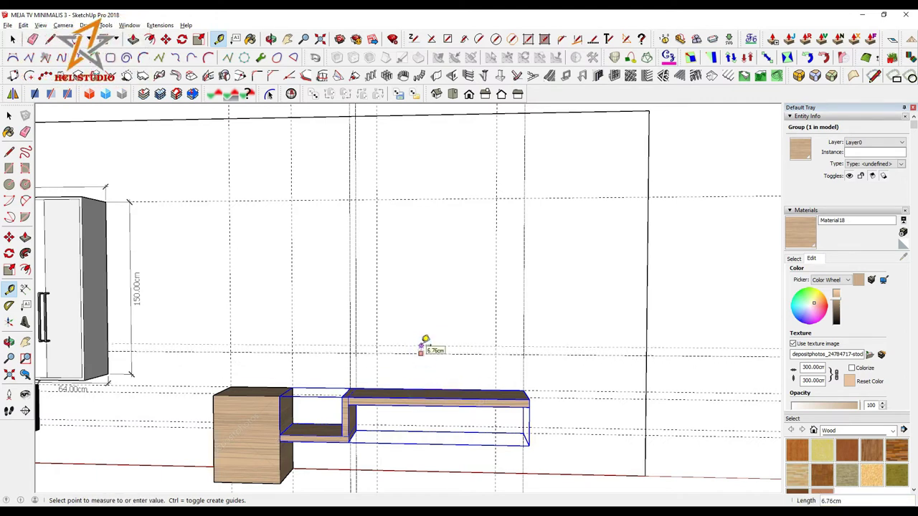
{"action": "left_click", "coordinate": [425, 340]}
Step: Place a guide measured across from the box edge, 80 cm out
{"action": "middle_click_drag", "start_coordinate": [426, 340], "coordinate": [165, 109]}
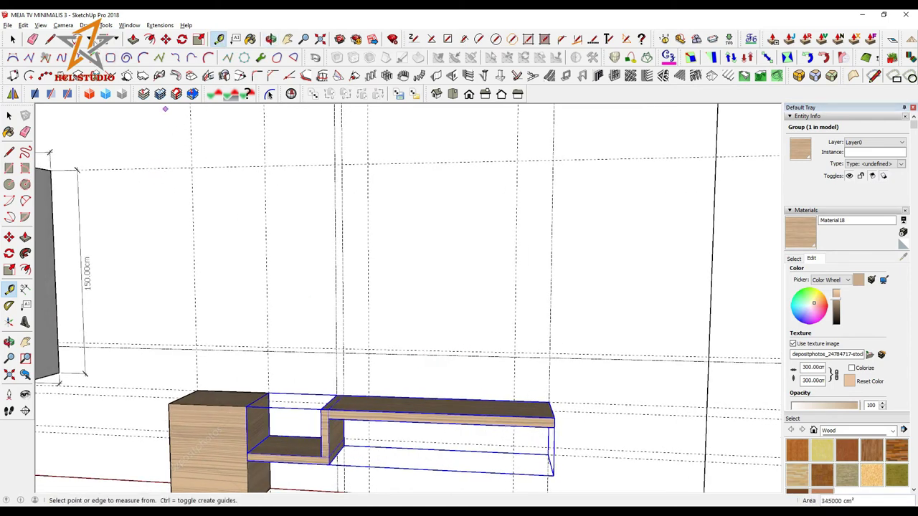
{"action": "left_click", "coordinate": [550, 337]}
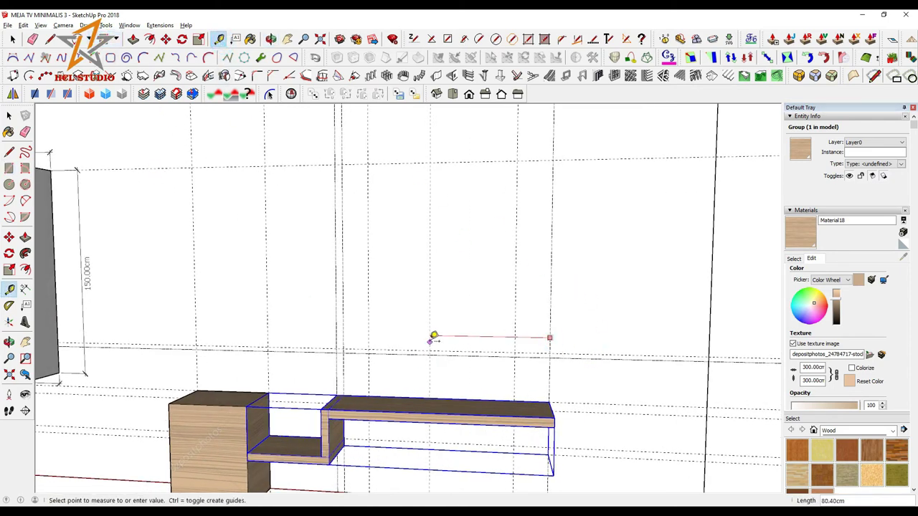
{"action": "left_click", "coordinate": [428, 337]}
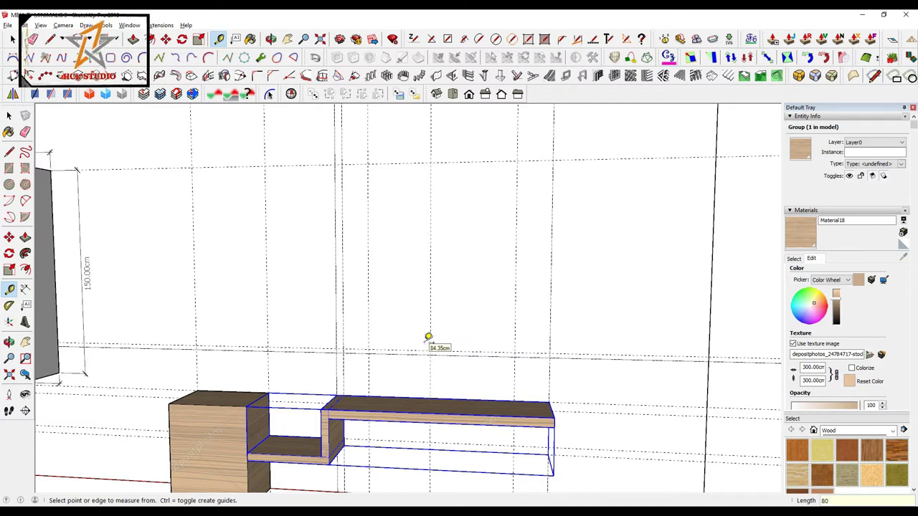
{"action": "left_click", "coordinate": [104, 39]}
Step: Draw a thin shelf outline on the guides and pull it out 30 cm
{"action": "left_click", "coordinate": [434, 344]}
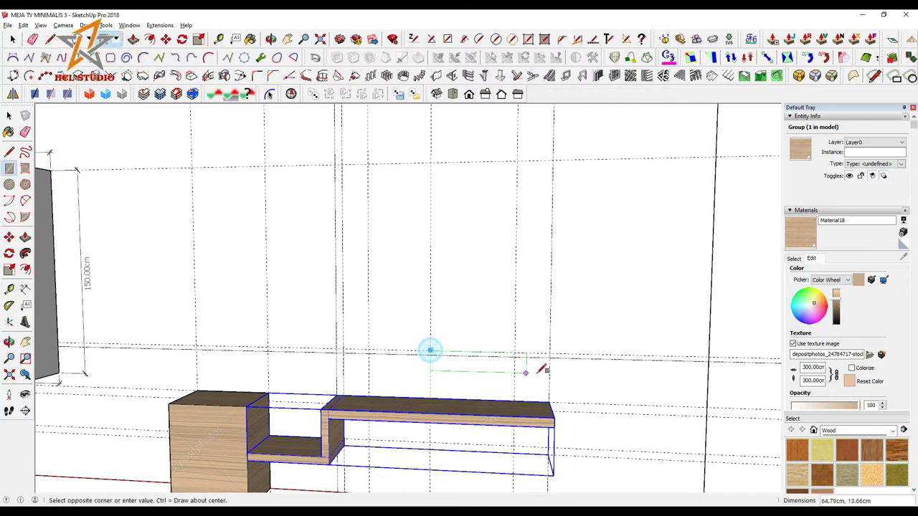
{"action": "left_click", "coordinate": [553, 359]}
{"action": "middle_click_drag", "start_coordinate": [553, 359], "coordinate": [404, 379]}
{"action": "left_click", "coordinate": [133, 39]}
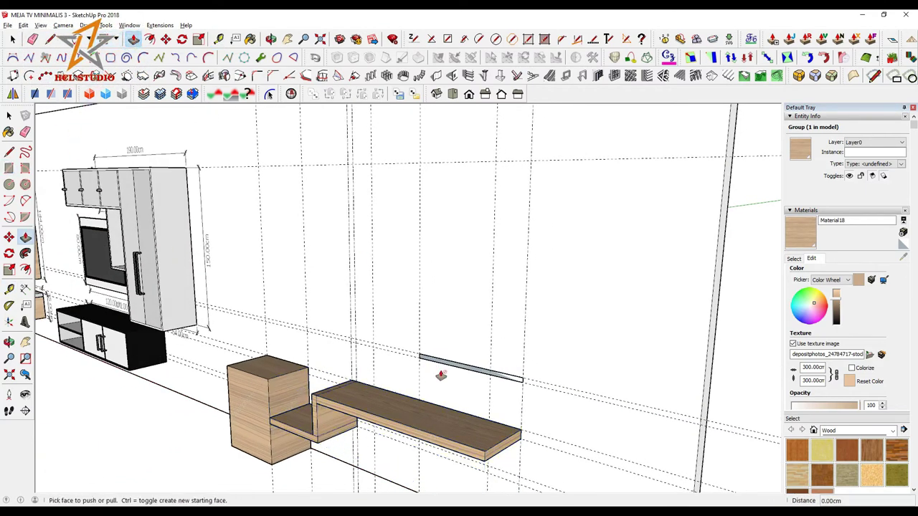
{"action": "left_click", "coordinate": [435, 371]}
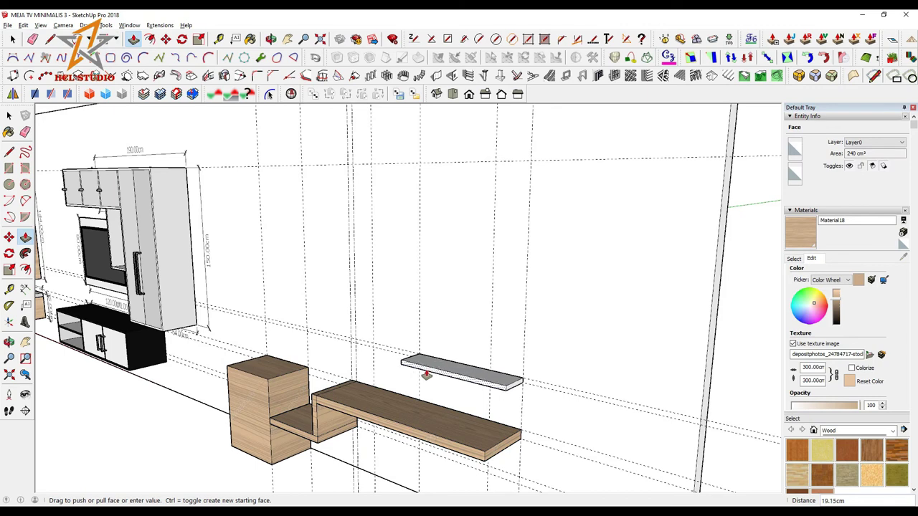
{"action": "key", "text": "Return"}
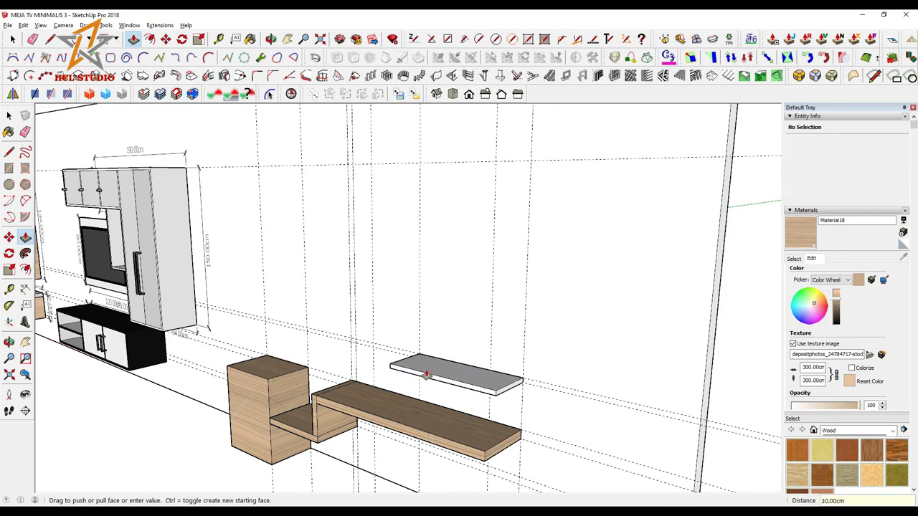
Step: Make the floating shelf slab a single group
{"action": "middle_click_drag", "start_coordinate": [426, 375], "coordinate": [567, 329]}
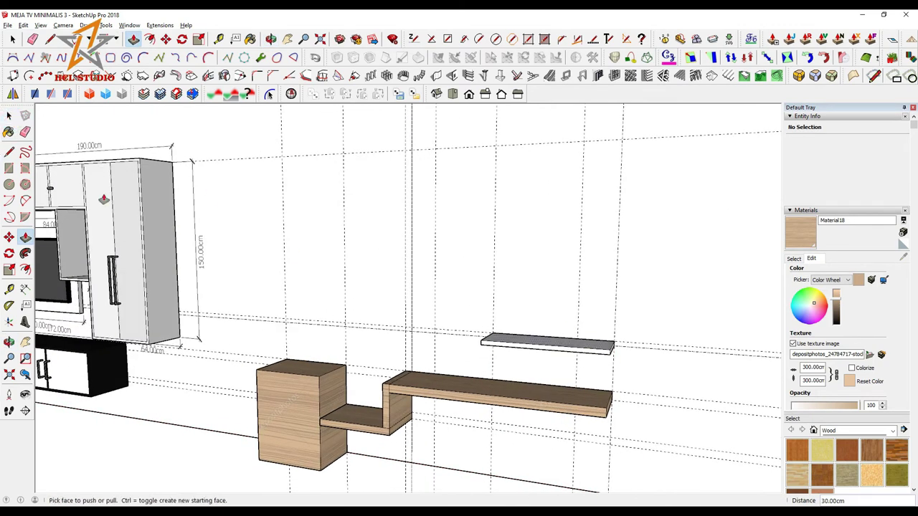
{"action": "key", "text": "space"}
{"action": "right_click", "coordinate": [515, 342]}
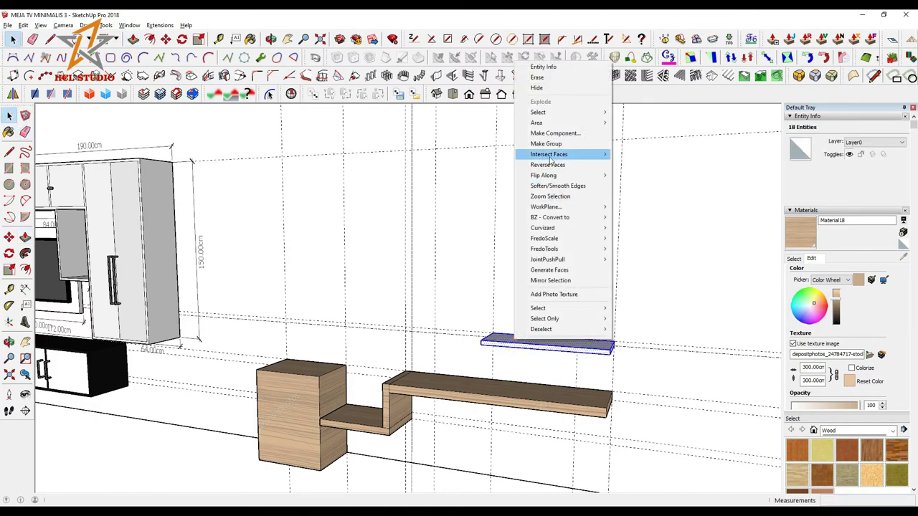
{"action": "left_click", "coordinate": [543, 143]}
{"action": "mouse_move", "coordinate": [543, 143]}
{"action": "middle_mouse_down"}
{"action": "mouse_move", "coordinate": [574, 349]}
{"action": "mouse_move", "coordinate": [634, 316]}
{"action": "mouse_move", "coordinate": [576, 293]}
{"action": "mouse_move", "coordinate": [635, 322]}
{"action": "mouse_move", "coordinate": [584, 322]}
{"action": "mouse_move", "coordinate": [648, 317]}
{"action": "mouse_move", "coordinate": [566, 319]}
{"action": "middle_mouse_up"}
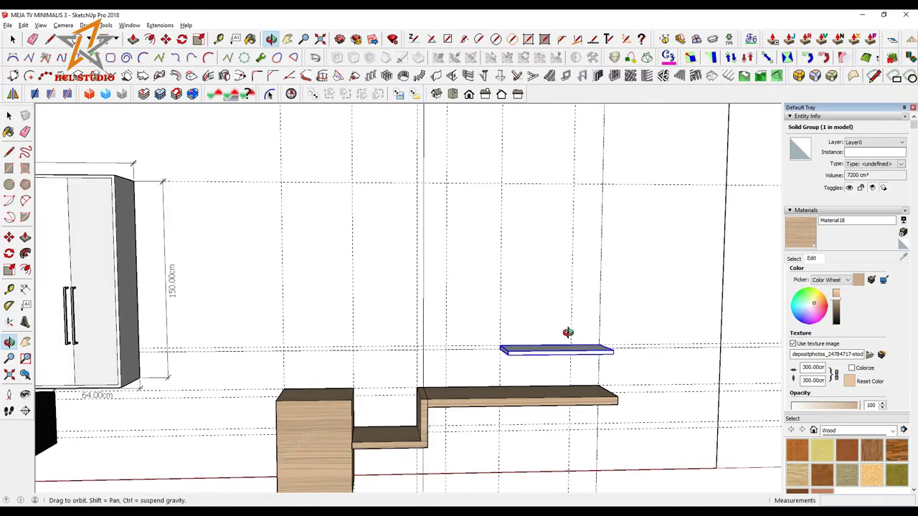
Step: Place TV guides above the floating shelf at 40 cm and 60 cm offsets
{"action": "key", "text": "t"}
{"action": "scroll", "coordinate": [430, 289], "scroll_direction": "down", "scroll_amount": 2}
{"action": "scroll", "coordinate": [447, 342], "scroll_direction": "up", "scroll_amount": 2}
{"action": "left_click", "coordinate": [442, 350]}
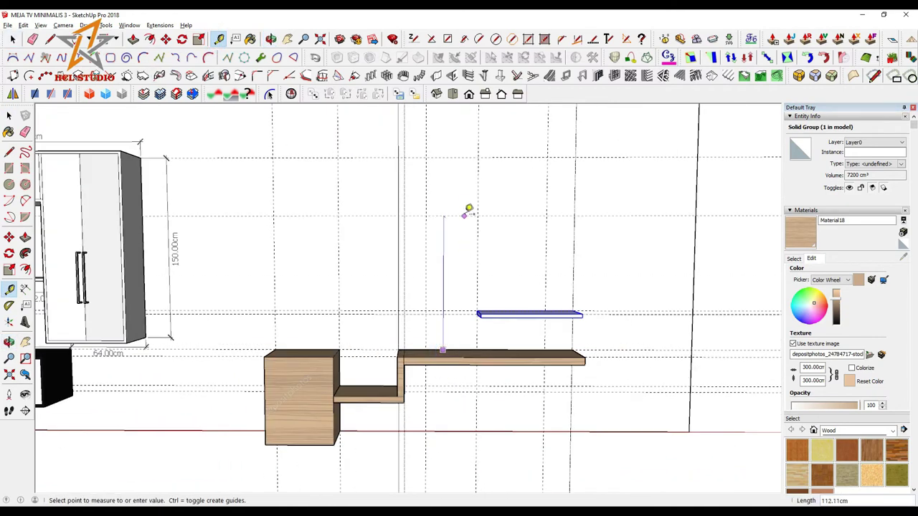
{"action": "left_click", "coordinate": [466, 156]}
{"action": "left_click", "coordinate": [462, 156]}
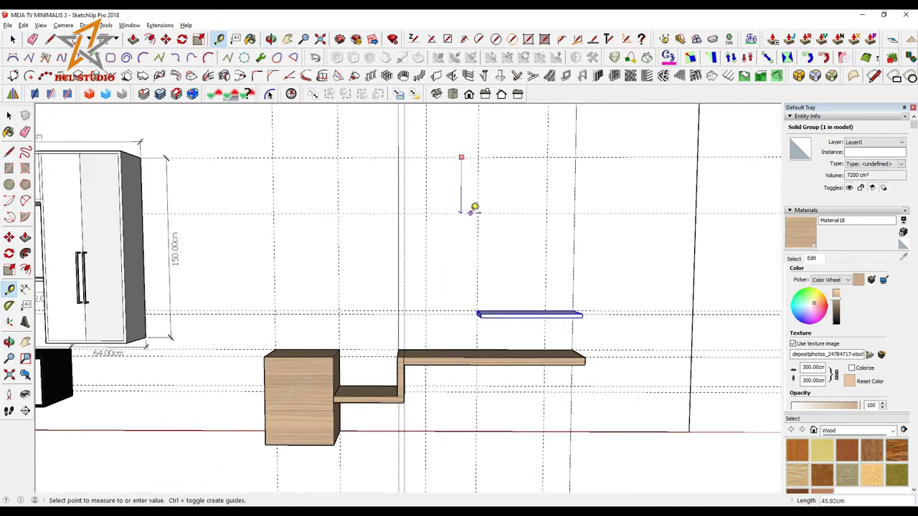
{"action": "key", "text": "Escape"}
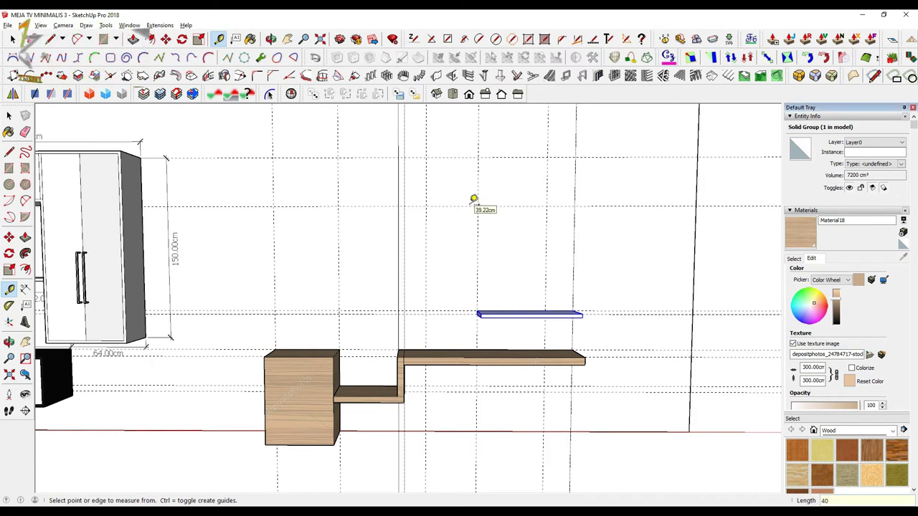
{"action": "left_click", "coordinate": [461, 207]}
{"action": "type", "text": "60"}
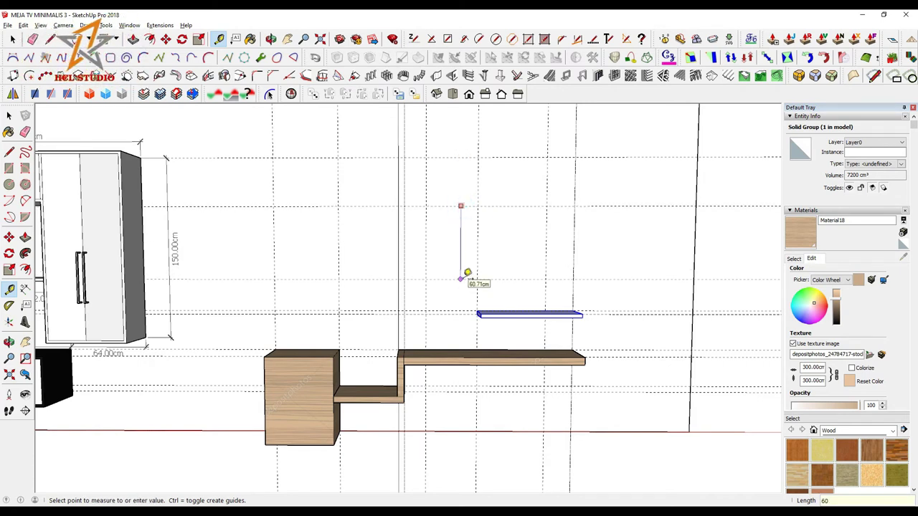
{"action": "key", "text": "Return"}
Step: Add a horizontal guide 100 cm across the wall
{"action": "mouse_move", "coordinate": [466, 273]}
{"action": "middle_mouse_down"}
{"action": "mouse_move", "coordinate": [488, 292]}
{"action": "mouse_move", "coordinate": [388, 297]}
{"action": "mouse_move", "coordinate": [431, 261]}
{"action": "middle_mouse_up"}
{"action": "left_click", "coordinate": [397, 268]}
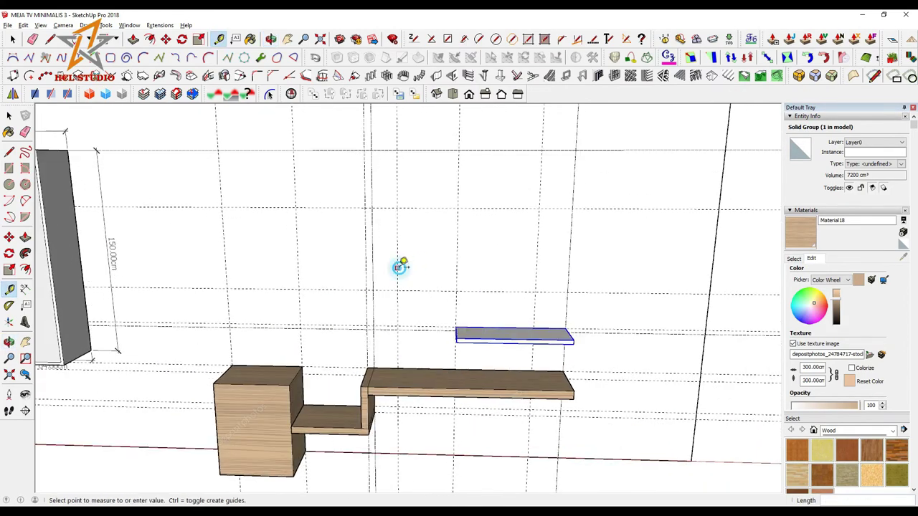
{"action": "left_click", "coordinate": [537, 263]}
{"action": "mouse_move", "coordinate": [537, 262]}
{"action": "middle_mouse_down"}
{"action": "mouse_move", "coordinate": [466, 280]}
{"action": "mouse_move", "coordinate": [430, 237]}
{"action": "middle_mouse_up"}
Step: Draw the TV outline on the guides and pull it into a 3 cm thick panel
{"action": "key", "text": "r"}
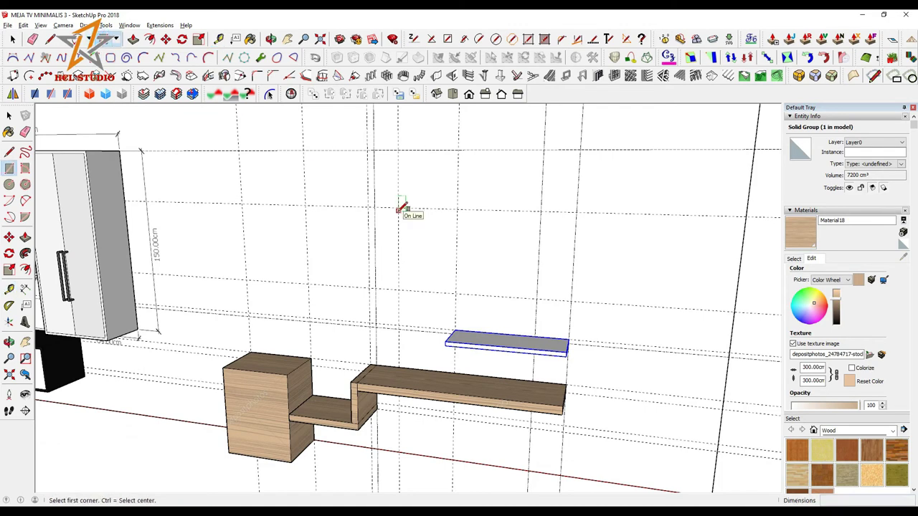
{"action": "left_click", "coordinate": [398, 207]}
{"action": "left_click", "coordinate": [531, 310]}
{"action": "mouse_move", "coordinate": [530, 310]}
{"action": "middle_mouse_down"}
{"action": "mouse_move", "coordinate": [496, 322]}
{"action": "mouse_move", "coordinate": [430, 273]}
{"action": "middle_mouse_up"}
{"action": "key", "text": "p"}
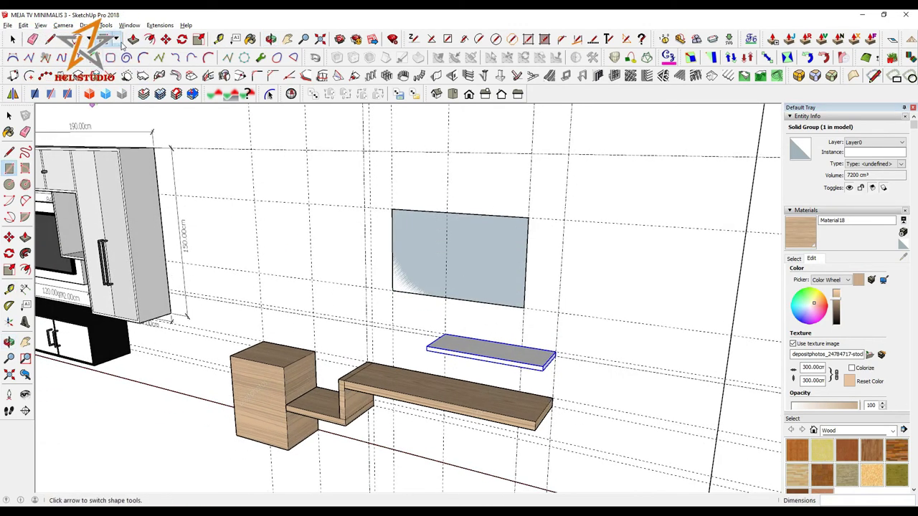
{"action": "left_click", "coordinate": [392, 247]}
{"action": "left_click", "coordinate": [392, 249]}
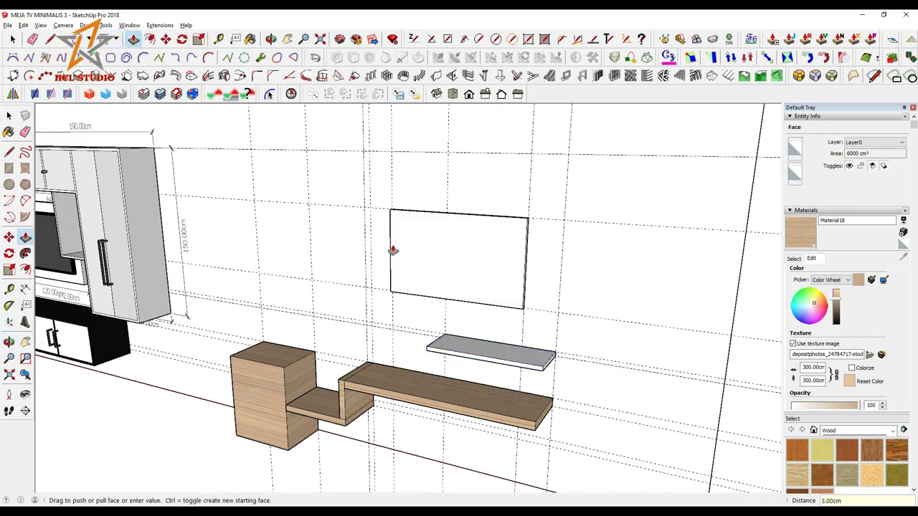
{"action": "mouse_move", "coordinate": [392, 249]}
{"action": "middle_mouse_down"}
{"action": "mouse_move", "coordinate": [426, 230]}
{"action": "mouse_move", "coordinate": [343, 116]}
{"action": "middle_mouse_up"}
Step: Offset the TV face inward 2 cm to form a screen border
{"action": "key", "text": "f"}
{"action": "scroll", "coordinate": [467, 208], "scroll_direction": "up", "scroll_amount": 2}
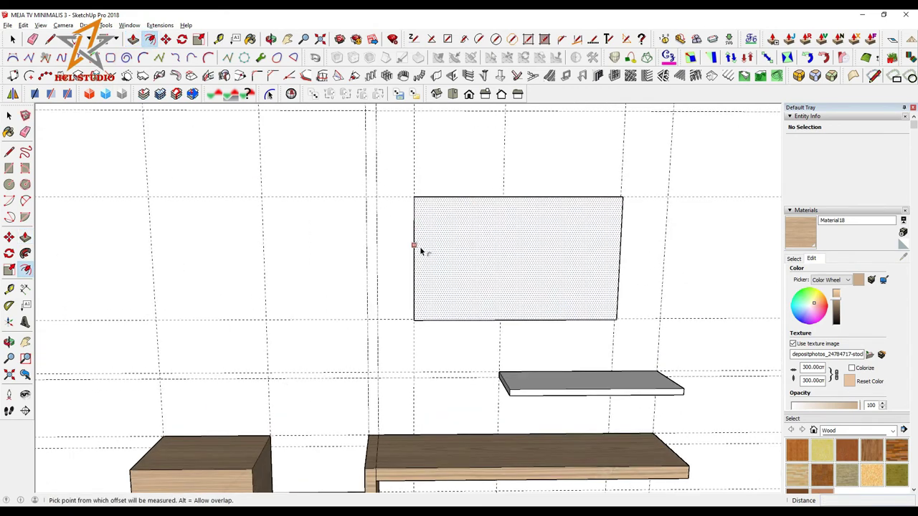
{"action": "left_click", "coordinate": [421, 250]}
{"action": "type", "text": "2"}
{"action": "key", "text": "Return"}
{"action": "scroll", "coordinate": [423, 251], "scroll_direction": "down", "scroll_amount": 4}
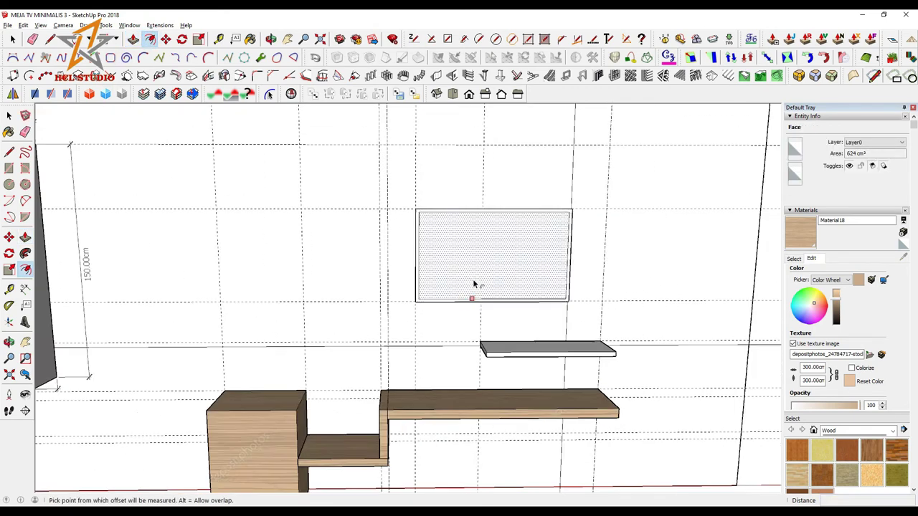
{"action": "middle_click_drag", "start_coordinate": [476, 286], "coordinate": [412, 301]}
Step: Select the TV panel and paint it with a dark grey material from the model
{"action": "left_click", "coordinate": [9, 116]}
{"action": "triple_click", "coordinate": [518, 268]}
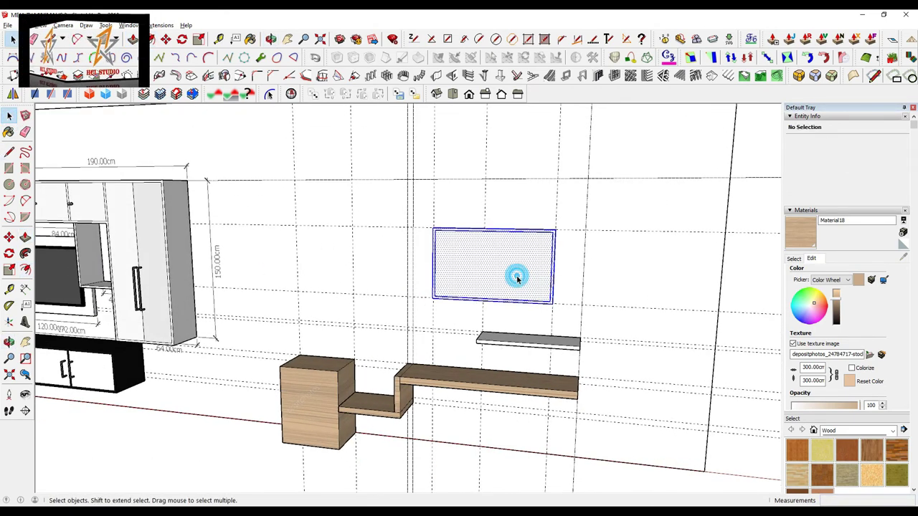
{"action": "left_click", "coordinate": [903, 232]}
{"action": "left_click", "coordinate": [633, 361]}
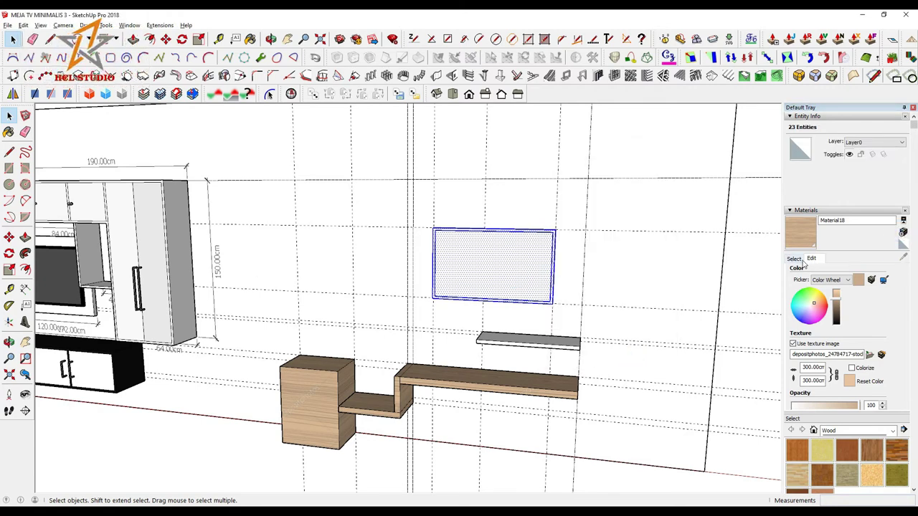
{"action": "left_click", "coordinate": [794, 258]}
{"action": "left_click", "coordinate": [504, 275], "text": "alt"}
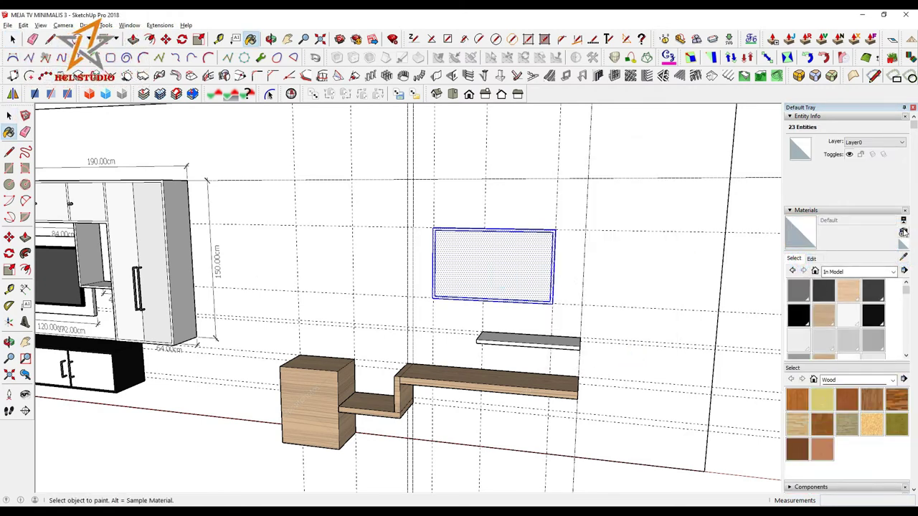
{"action": "left_click", "coordinate": [903, 232]}
{"action": "left_click", "coordinate": [600, 254]}
{"action": "left_click", "coordinate": [631, 360]}
{"action": "left_click", "coordinate": [553, 297]}
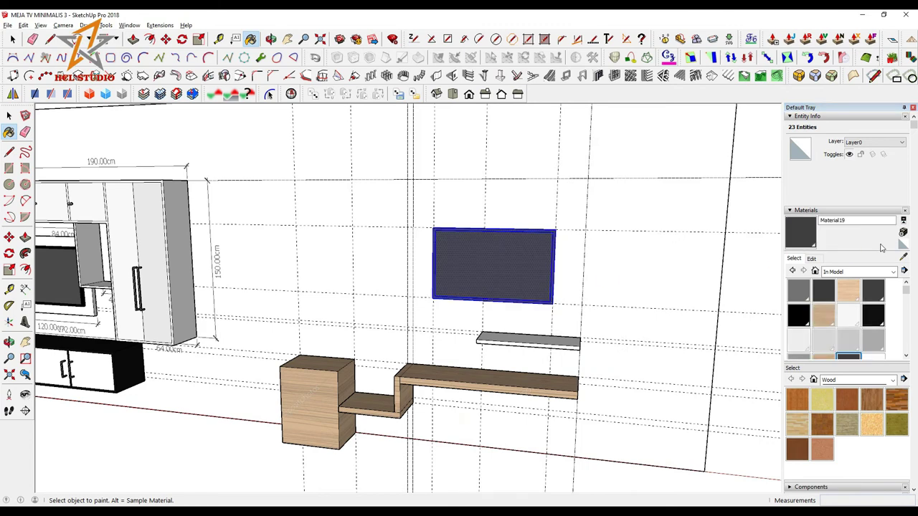
Step: Create a darker Material20 and paint the TV face with it
{"action": "left_click", "coordinate": [903, 232]}
{"action": "left_click", "coordinate": [604, 251]}
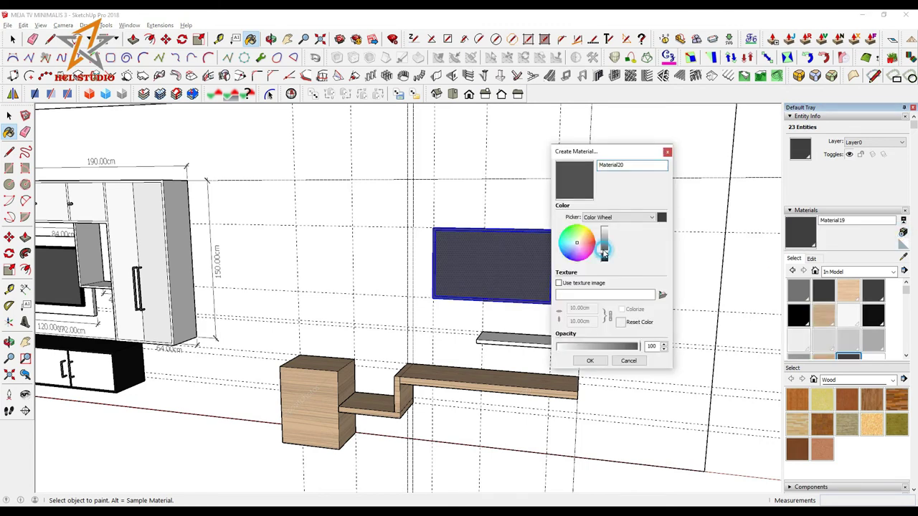
{"action": "left_click", "coordinate": [590, 361]}
{"action": "key", "text": "space"}
{"action": "left_click", "coordinate": [498, 262]}
{"action": "key", "text": "b"}
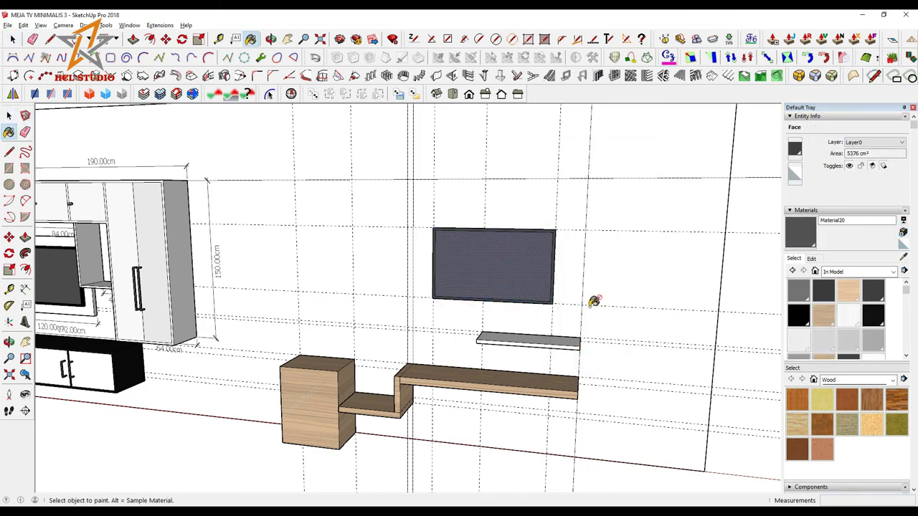
Step: Select all the TV geometry and make it a group
{"action": "left_click", "coordinate": [8, 114]}
{"action": "scroll", "coordinate": [518, 283], "scroll_direction": "up", "scroll_amount": 2}
{"action": "triple_click", "coordinate": [519, 283]}
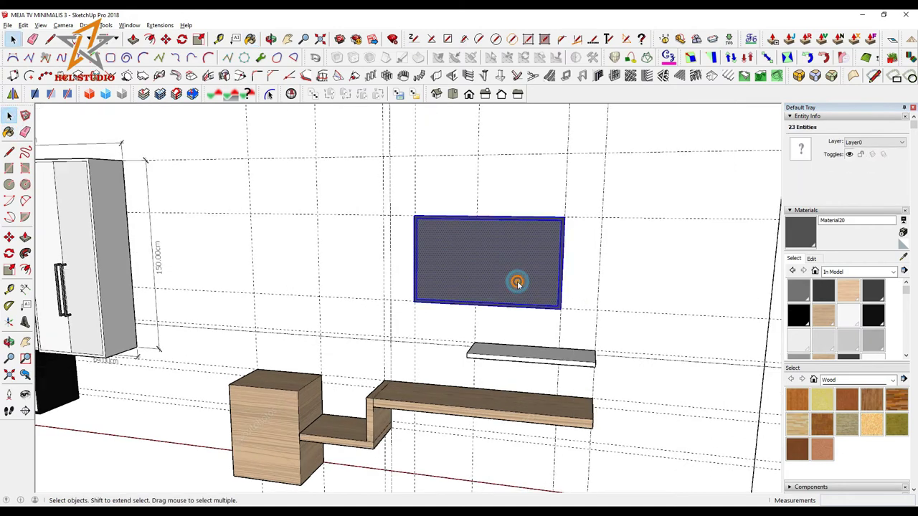
{"action": "right_click", "coordinate": [519, 283]}
{"action": "left_click", "coordinate": [549, 310]}
Step: Paint the floating shelf with the wood material and view the TV wall
{"action": "key", "text": "b"}
{"action": "left_click", "coordinate": [581, 409], "text": "alt"}
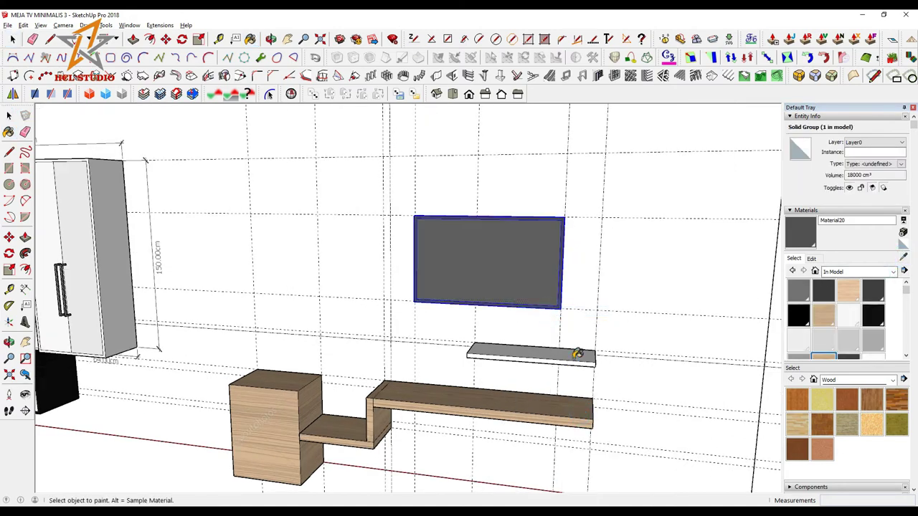
{"action": "left_click", "coordinate": [561, 368]}
{"action": "mouse_move", "coordinate": [562, 369]}
{"action": "middle_mouse_down"}
{"action": "mouse_move", "coordinate": [461, 322]}
{"action": "mouse_move", "coordinate": [412, 312]}
{"action": "mouse_move", "coordinate": [442, 302]}
{"action": "mouse_move", "coordinate": [402, 322]}
{"action": "middle_mouse_up"}
{"action": "scroll", "coordinate": [462, 322], "scroll_direction": "up", "scroll_amount": 2}
{"action": "scroll", "coordinate": [440, 305], "scroll_direction": "down", "scroll_amount": 1}
Step: Measure up from the TV's top edge to locate the top shelf
{"action": "left_click", "coordinate": [9, 116]}
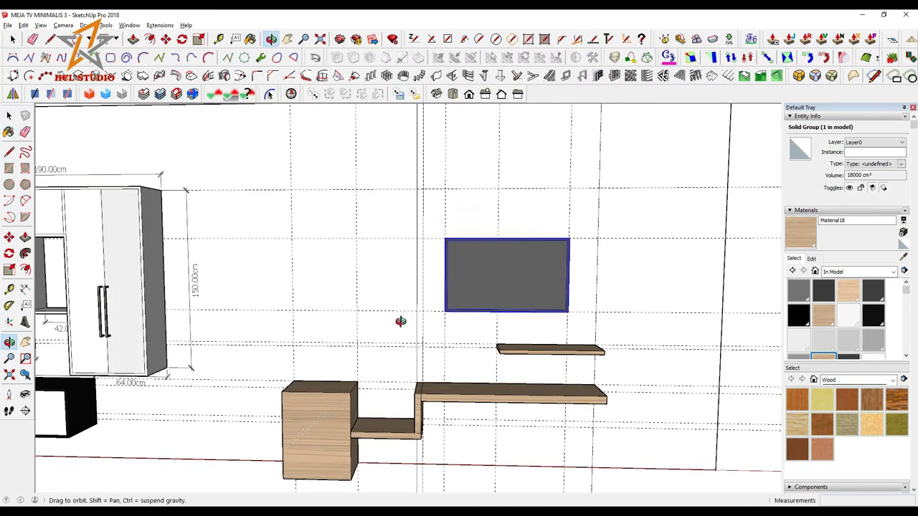
{"action": "left_click", "coordinate": [218, 38]}
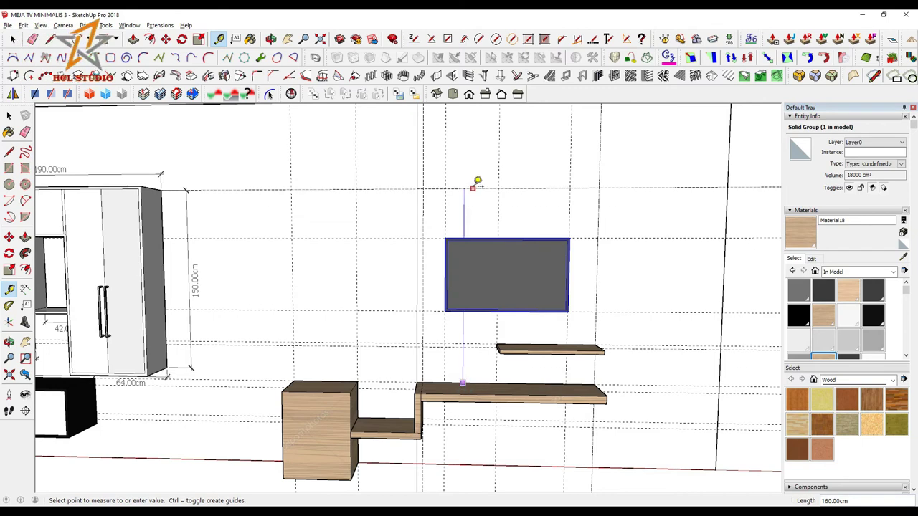
{"action": "left_click", "coordinate": [472, 189]}
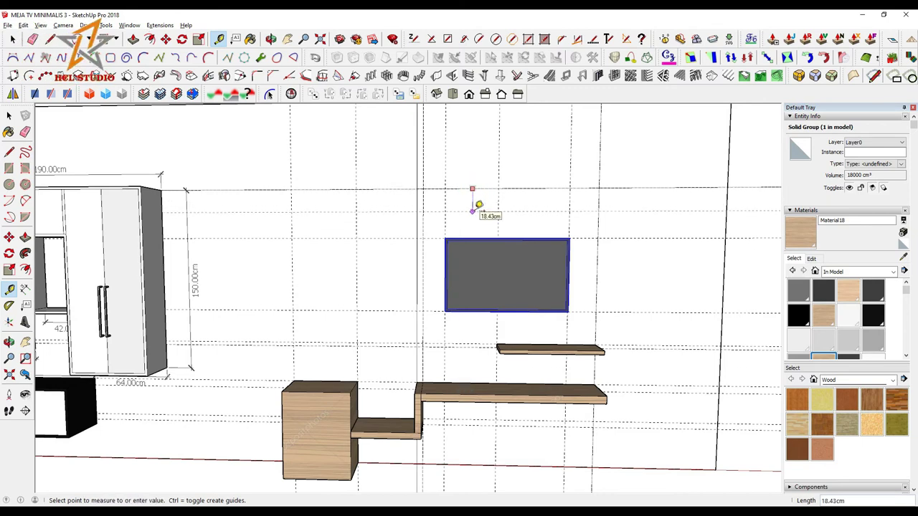
{"action": "middle_click_drag", "start_coordinate": [479, 206], "coordinate": [455, 213]}
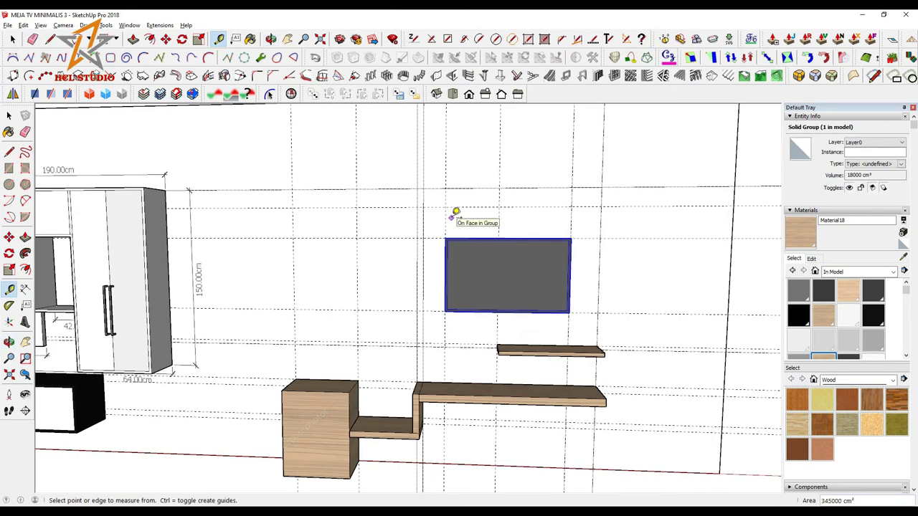
Step: Draw a 146 × 15 cm rectangle above the TV and extrude it 25 cm deep
{"action": "key", "text": "r"}
{"action": "left_click", "coordinate": [418, 189]}
{"action": "left_click", "coordinate": [601, 207]}
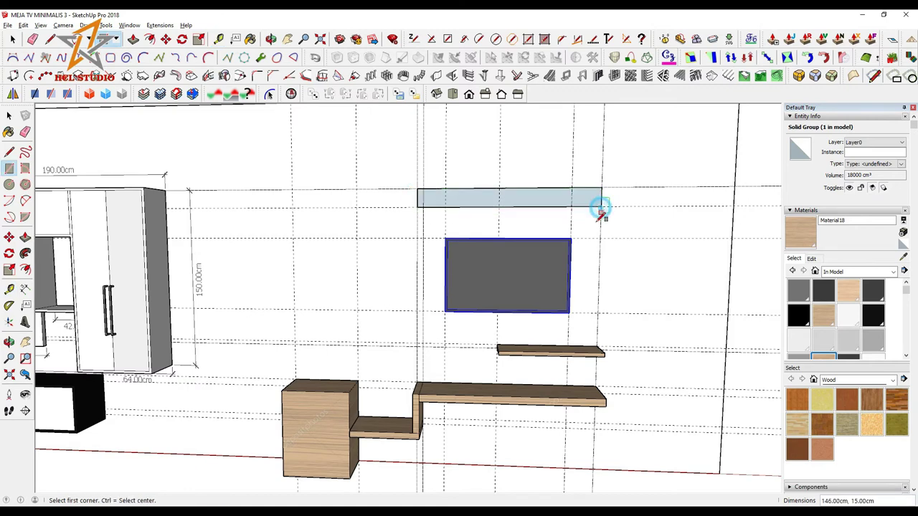
{"action": "middle_click_drag", "start_coordinate": [601, 208], "coordinate": [453, 203]}
{"action": "key", "text": "p"}
{"action": "left_click_drag", "start_coordinate": [454, 207], "coordinate": [446, 208]}
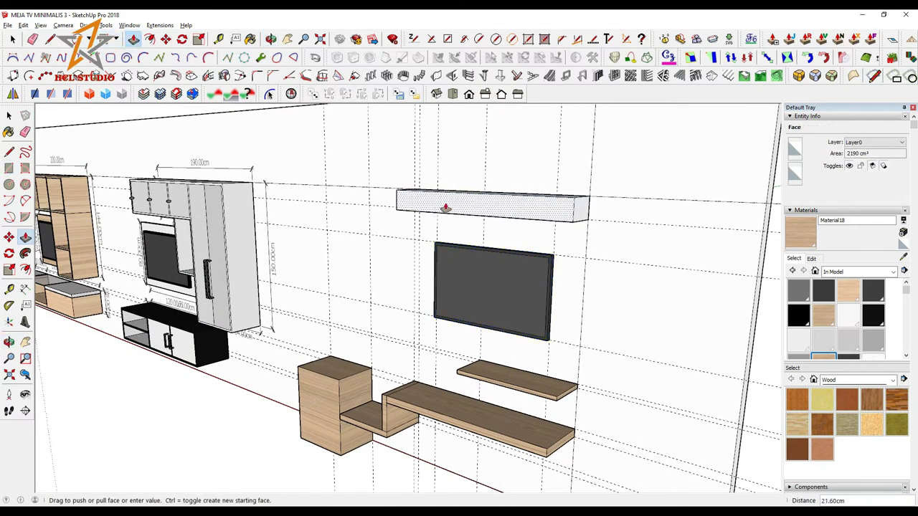
{"action": "key", "text": "Return"}
Step: Paint the top shelf box with wood Material18 and make it a group
{"action": "key", "text": "space"}
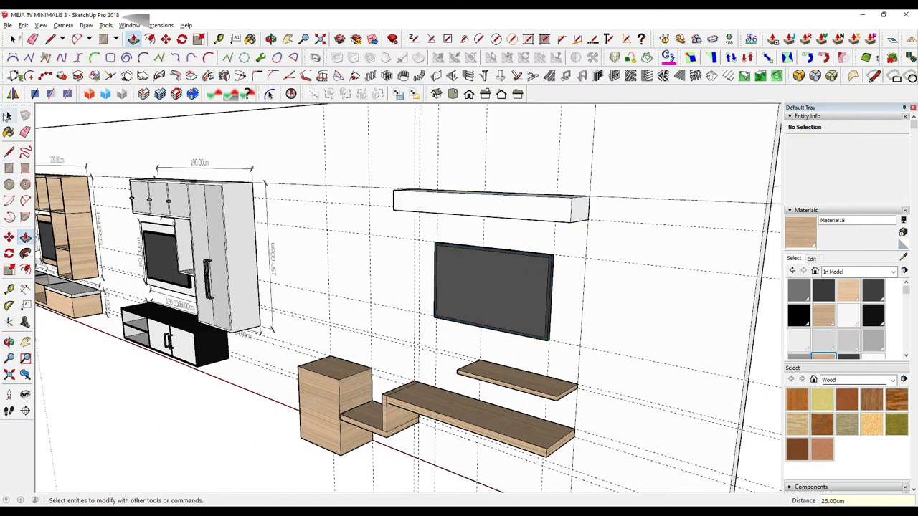
{"action": "left_click", "coordinate": [414, 203]}
{"action": "left_click", "coordinate": [791, 230]}
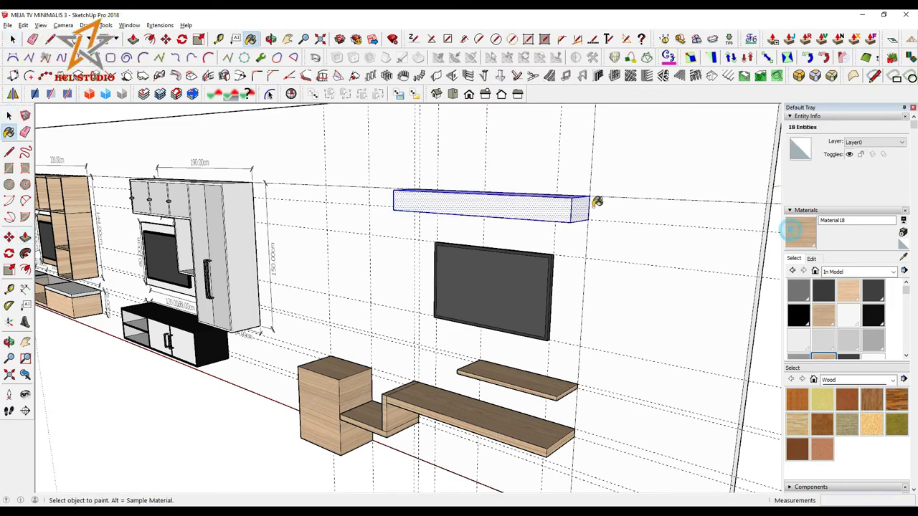
{"action": "right_click", "coordinate": [531, 203]}
{"action": "left_click", "coordinate": [553, 292]}
{"action": "mouse_move", "coordinate": [552, 293]}
{"action": "middle_mouse_down"}
{"action": "mouse_move", "coordinate": [549, 285]}
{"action": "mouse_move", "coordinate": [642, 334]}
{"action": "mouse_move", "coordinate": [629, 344]}
{"action": "middle_mouse_up"}
{"action": "scroll", "coordinate": [629, 345], "scroll_direction": "up", "scroll_amount": 2}
Step: Place Tape Measure guides 30 cm below the stepped L-shelf to mark the lower shelf
{"action": "left_click", "coordinate": [221, 39]}
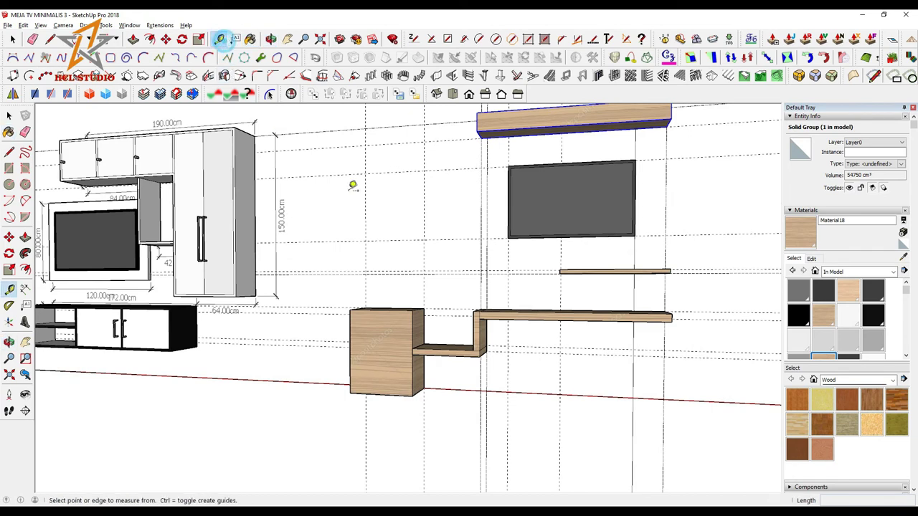
{"action": "middle_click_drag", "start_coordinate": [352, 186], "coordinate": [522, 303]}
{"action": "scroll", "coordinate": [516, 287], "scroll_direction": "up", "scroll_amount": 2}
{"action": "scroll", "coordinate": [512, 272], "scroll_direction": "up", "scroll_amount": 2}
{"action": "left_click", "coordinate": [507, 277]}
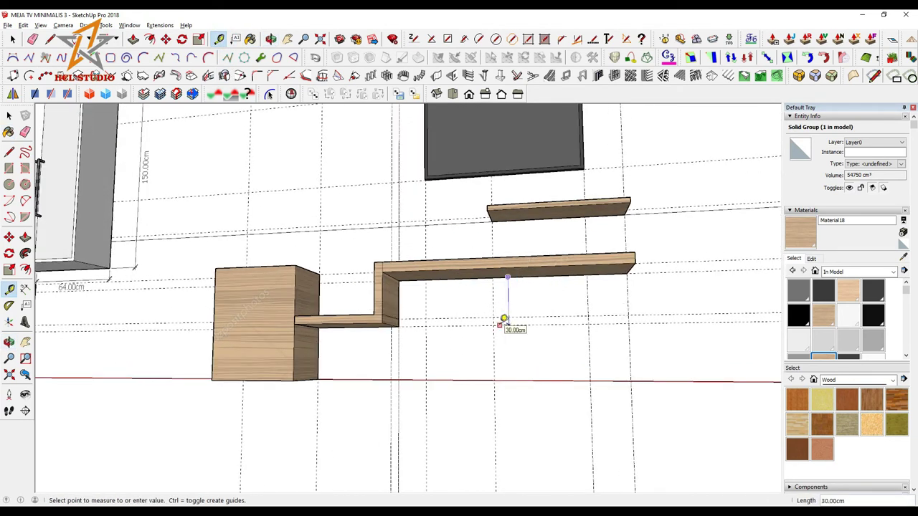
{"action": "left_click", "coordinate": [508, 313]}
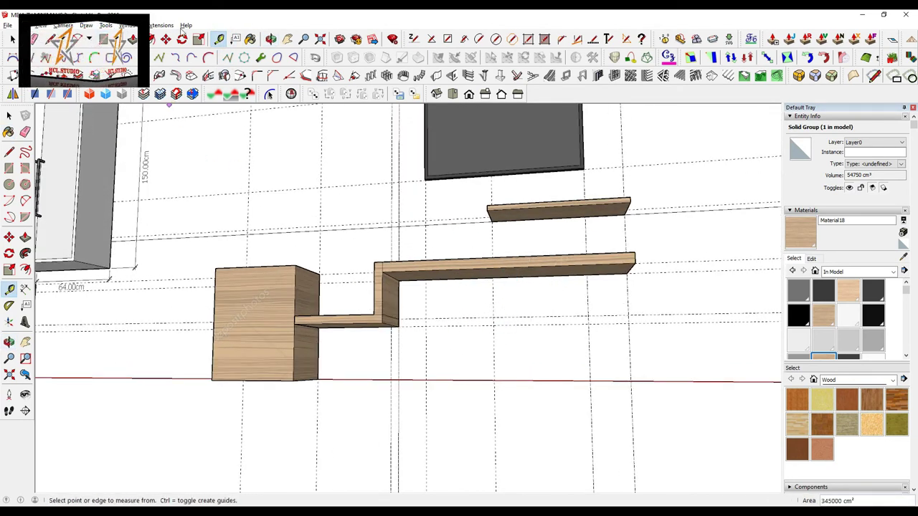
{"action": "left_click", "coordinate": [409, 261]}
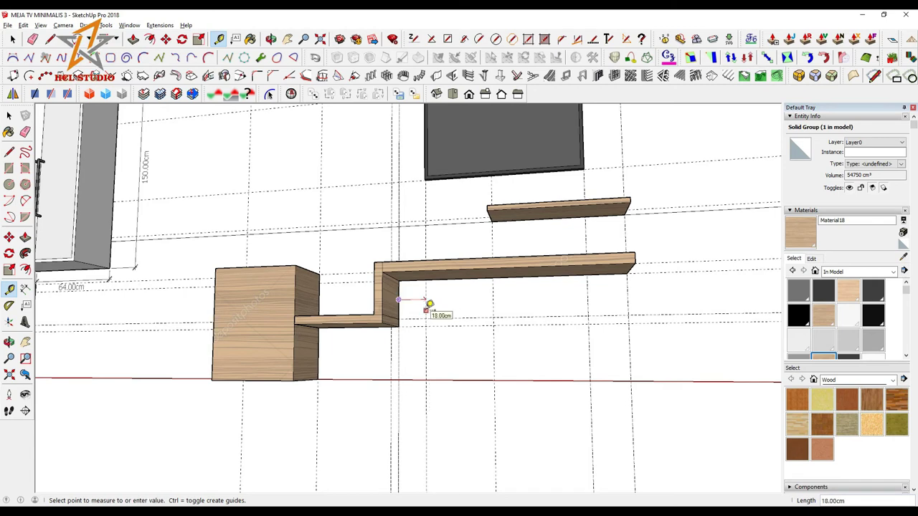
{"action": "scroll", "coordinate": [432, 304], "scroll_direction": "up", "scroll_amount": 1}
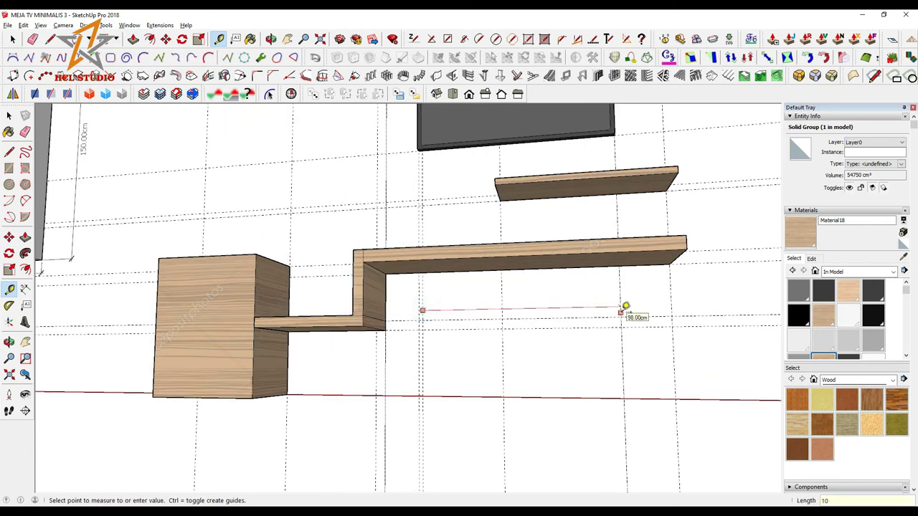
Step: Draw a rectangle below the L-shelf and push/pull it 40 cm into a slab
{"action": "left_click", "coordinate": [422, 321]}
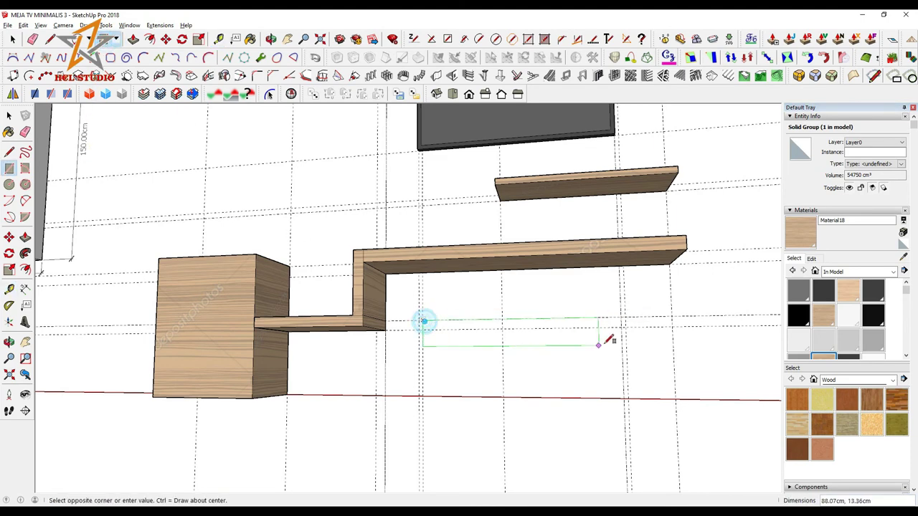
{"action": "left_click", "coordinate": [625, 324]}
{"action": "middle_click_drag", "start_coordinate": [626, 324], "coordinate": [484, 390]}
{"action": "left_click", "coordinate": [25, 236]}
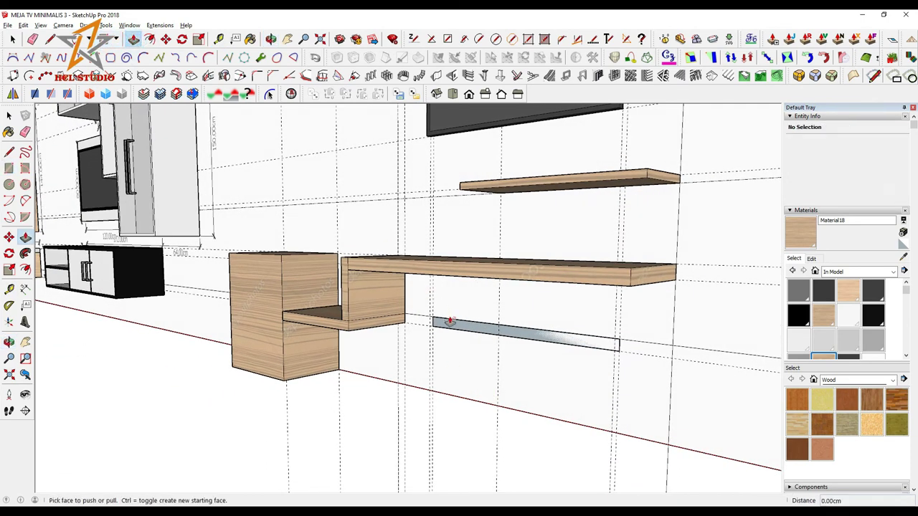
{"action": "left_click", "coordinate": [495, 331]}
{"action": "type", "text": "40"}
{"action": "key", "text": "Return"}
Step: Paint the new slab with Material18 wood and make it a solid group
{"action": "left_click", "coordinate": [8, 115]}
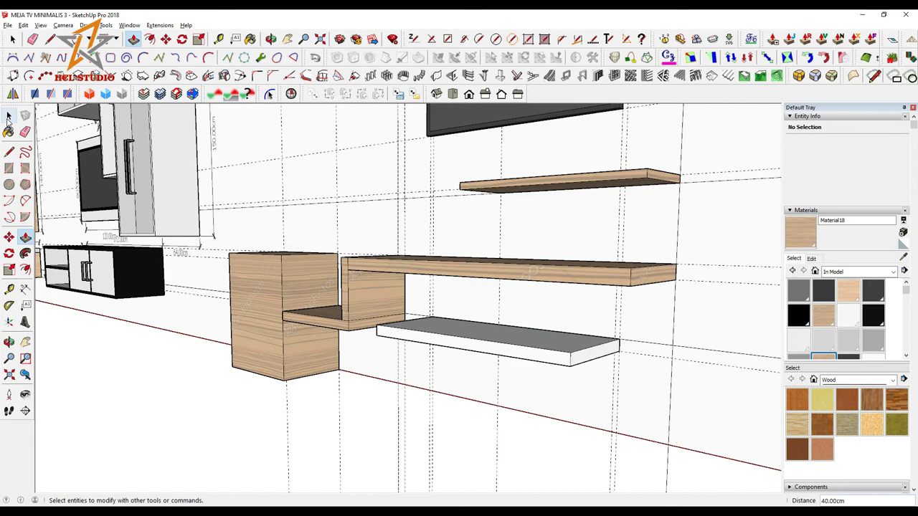
{"action": "triple_click", "coordinate": [485, 344]}
{"action": "key", "text": "b"}
{"action": "left_click", "coordinate": [578, 347]}
{"action": "right_click", "coordinate": [578, 348]}
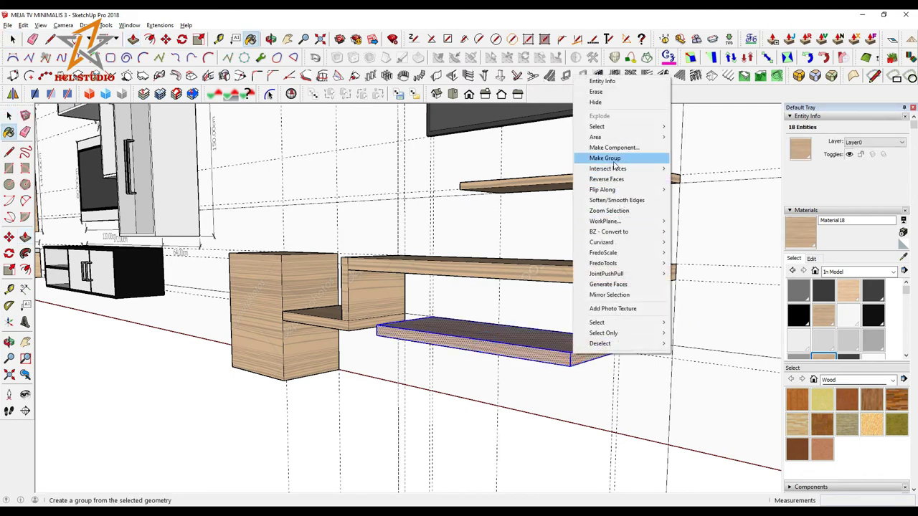
{"action": "left_click", "coordinate": [611, 156]}
Step: Orbit back to a wide view facing the TV wall and sample a material
{"action": "mouse_move", "coordinate": [578, 308]}
{"action": "middle_mouse_down"}
{"action": "mouse_move", "coordinate": [559, 370]}
{"action": "mouse_move", "coordinate": [642, 328]}
{"action": "middle_mouse_up"}
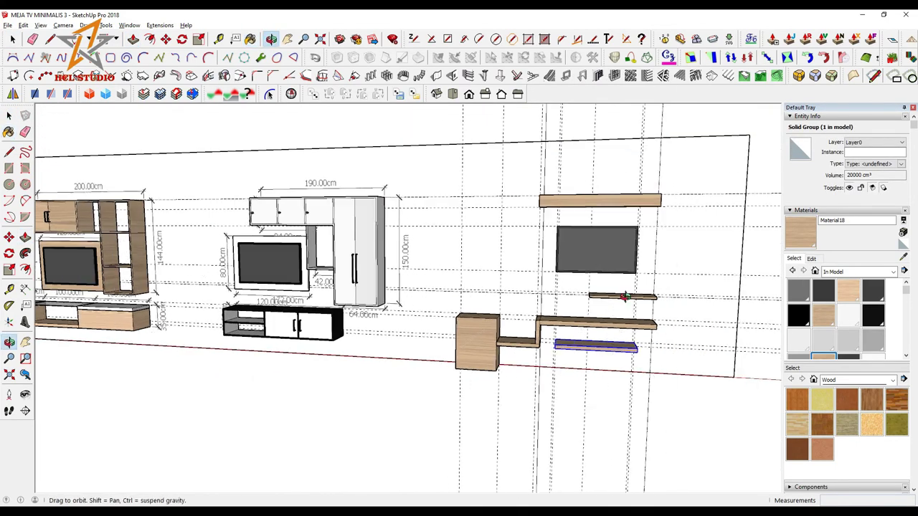
{"action": "scroll", "coordinate": [647, 255], "scroll_direction": "up", "scroll_amount": 2}
{"action": "middle_click_drag", "start_coordinate": [641, 225], "coordinate": [595, 266]}
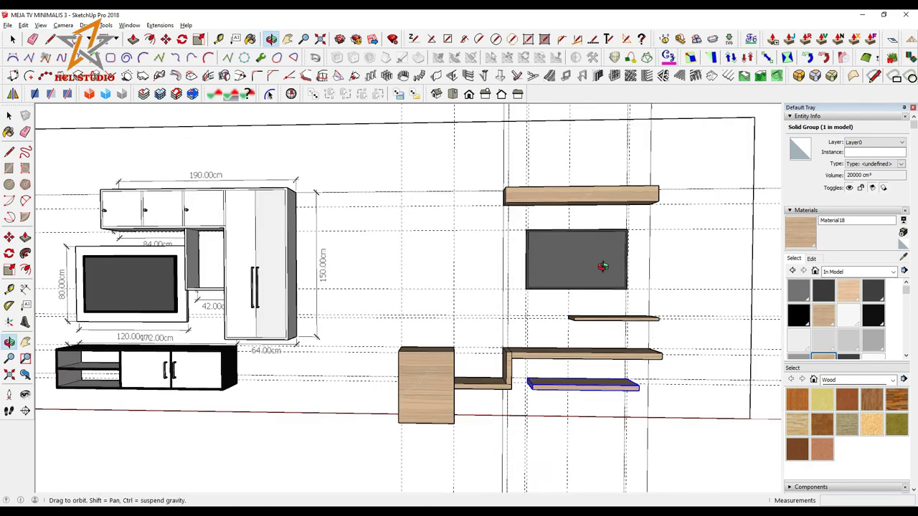
{"action": "scroll", "coordinate": [649, 281], "scroll_direction": "down", "scroll_amount": 1}
{"action": "scroll", "coordinate": [627, 282], "scroll_direction": "up", "scroll_amount": 2}
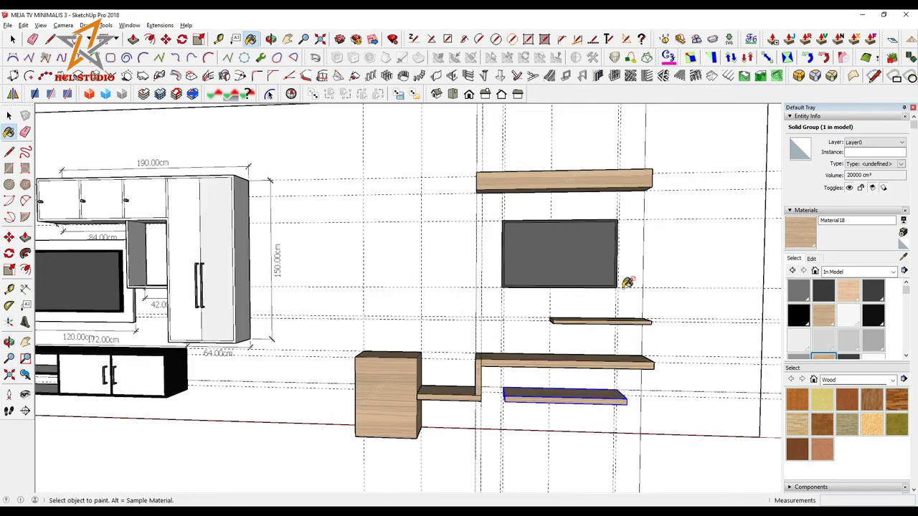
{"action": "scroll", "coordinate": [628, 283], "scroll_direction": "up", "scroll_amount": 1}
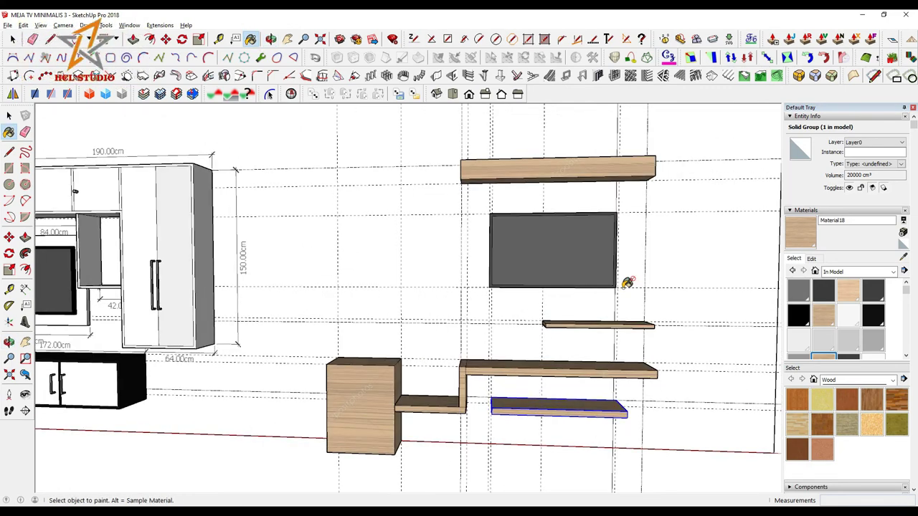
{"action": "key", "text": "alt"}
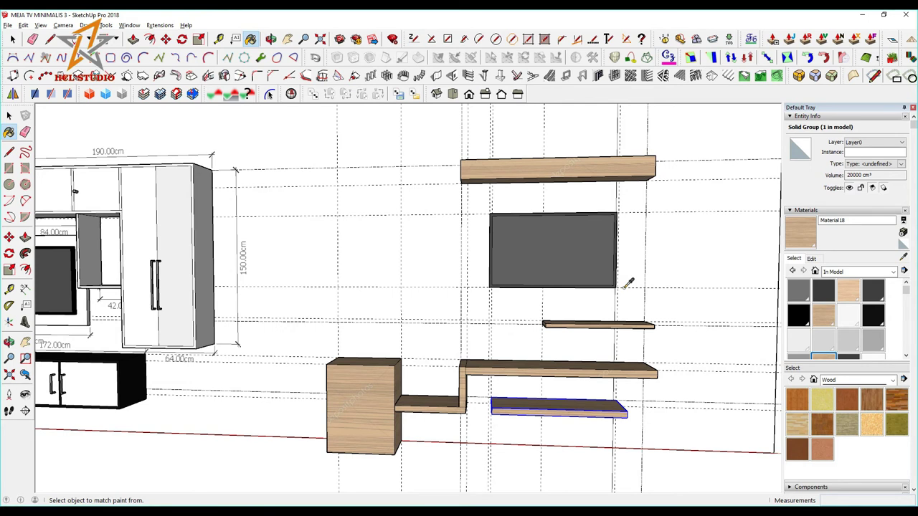
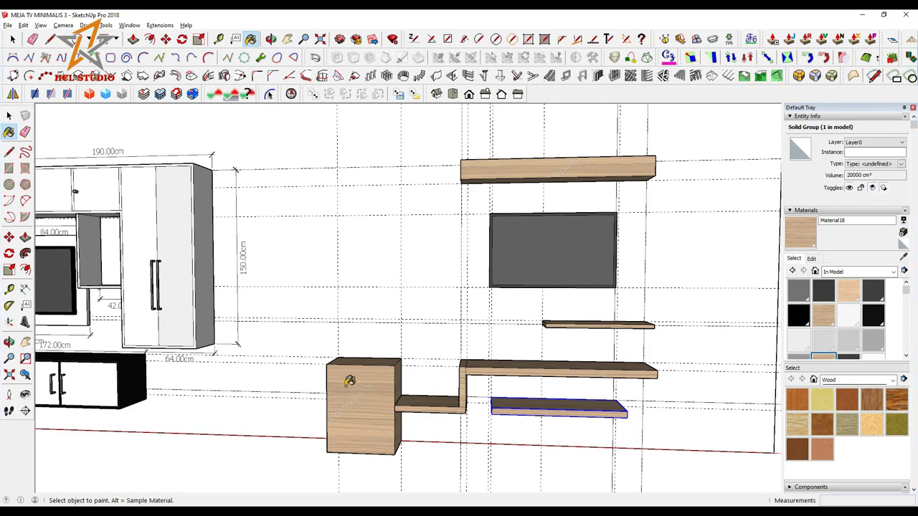
Step: Paste the black vase and set it on the low step shelf
{"action": "key", "text": "ctrl+v"}
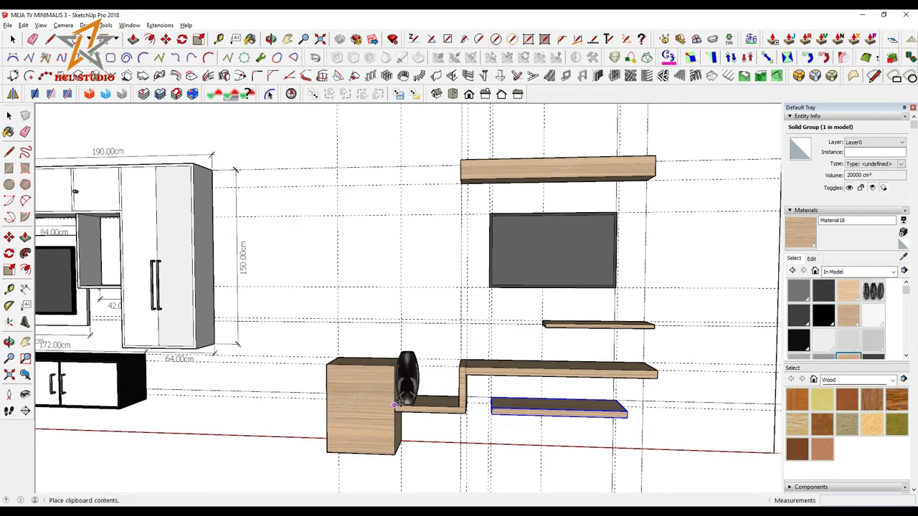
{"action": "left_click", "coordinate": [413, 403]}
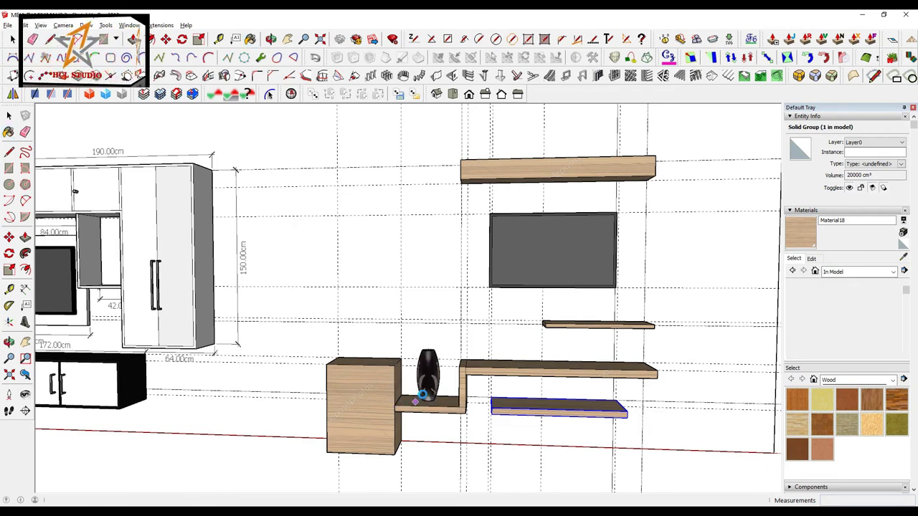
{"action": "middle_click_drag", "start_coordinate": [414, 405], "coordinate": [383, 384]}
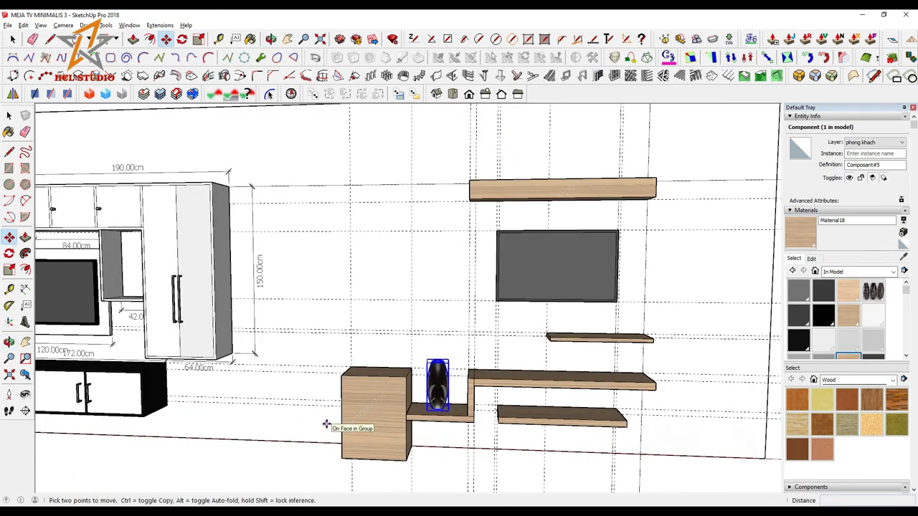
Step: Paste the decorative plate on its stand onto the side cabinet top
{"action": "key", "text": "ctrl+v"}
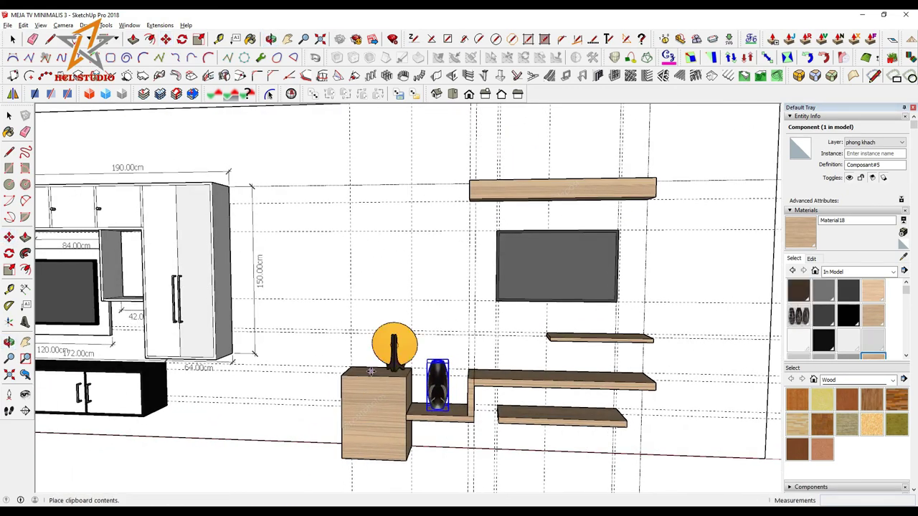
{"action": "left_click", "coordinate": [354, 372]}
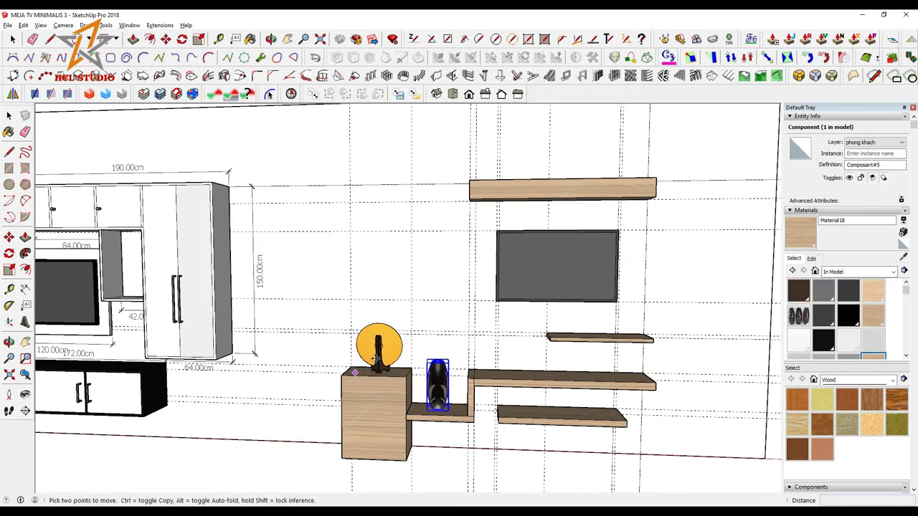
{"action": "middle_click_drag", "start_coordinate": [354, 372], "coordinate": [337, 337]}
Step: Rotate the decorative plate 180° so its patterned face looks to the front
{"action": "left_click", "coordinate": [182, 39]}
{"action": "scroll", "coordinate": [391, 359], "scroll_direction": "up", "scroll_amount": 1}
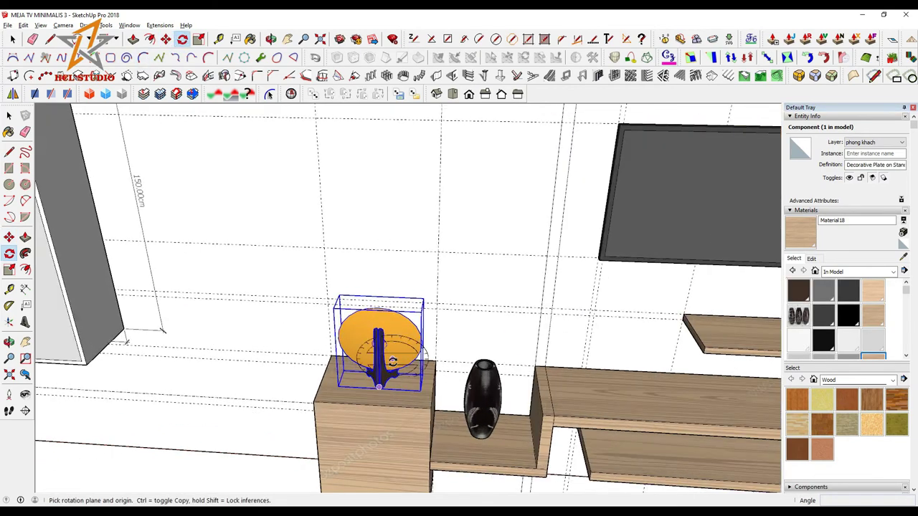
{"action": "scroll", "coordinate": [391, 358], "scroll_direction": "up", "scroll_amount": 1}
{"action": "left_click", "coordinate": [407, 393]}
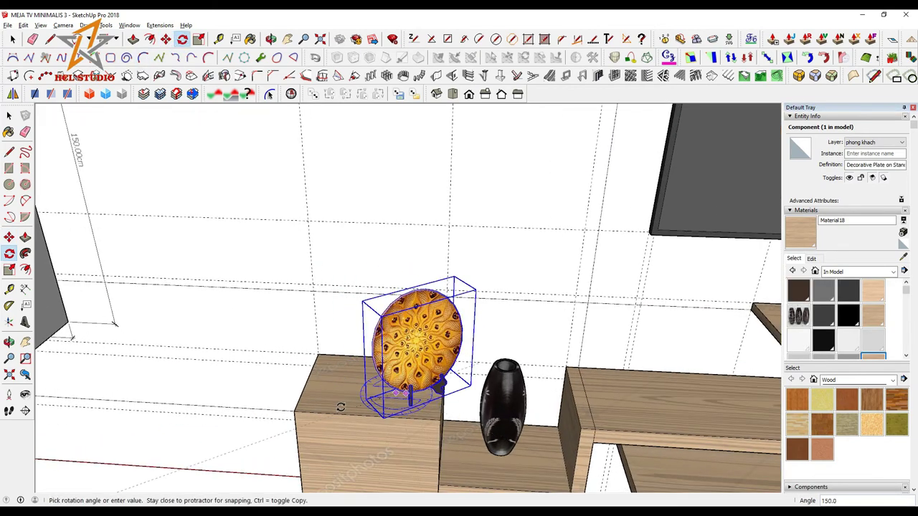
Step: Move the plate to sit centred on the cabinet top, then return to Select
{"action": "left_click", "coordinate": [166, 39]}
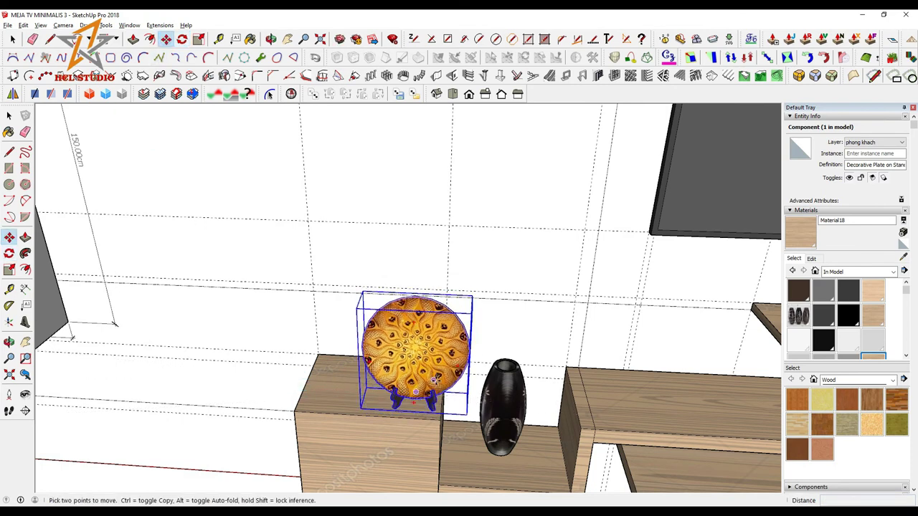
{"action": "left_click", "coordinate": [431, 411]}
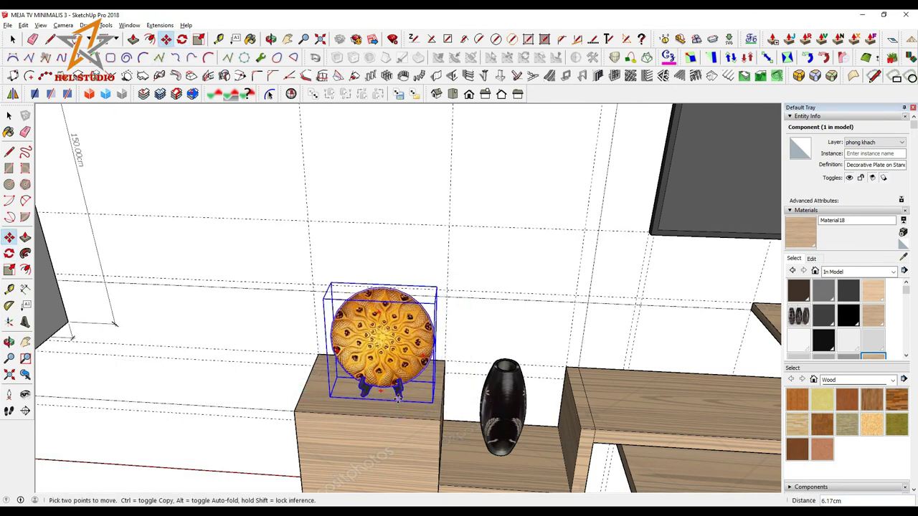
{"action": "middle_click_drag", "start_coordinate": [391, 399], "coordinate": [356, 363]}
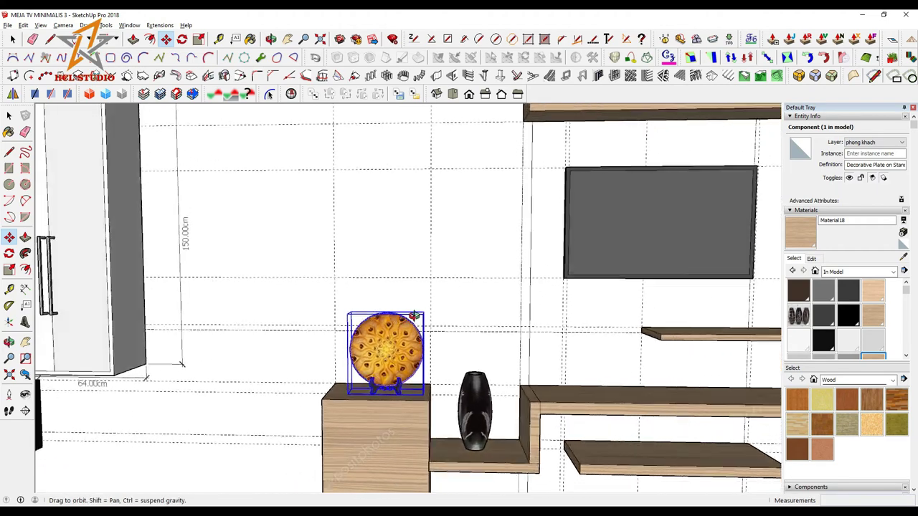
{"action": "scroll", "coordinate": [517, 344], "scroll_direction": "up", "scroll_amount": 2}
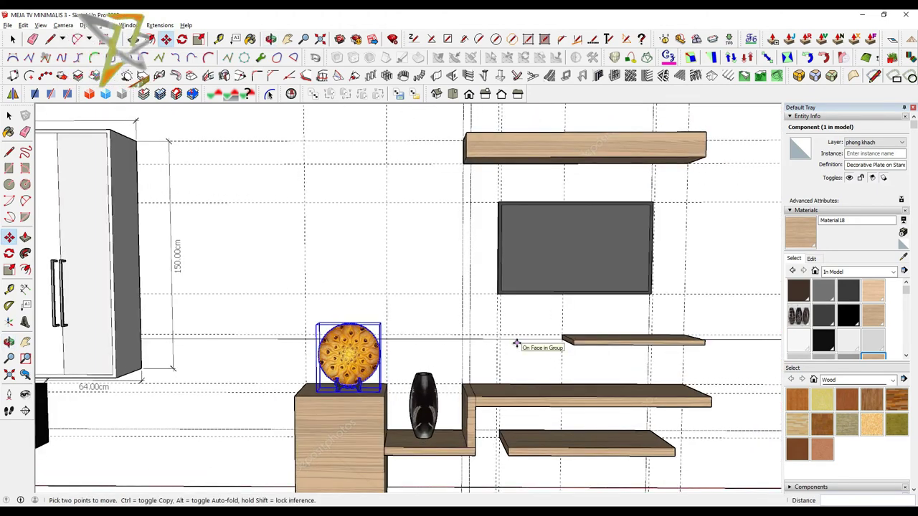
{"action": "middle_click_drag", "start_coordinate": [520, 415], "coordinate": [508, 452]}
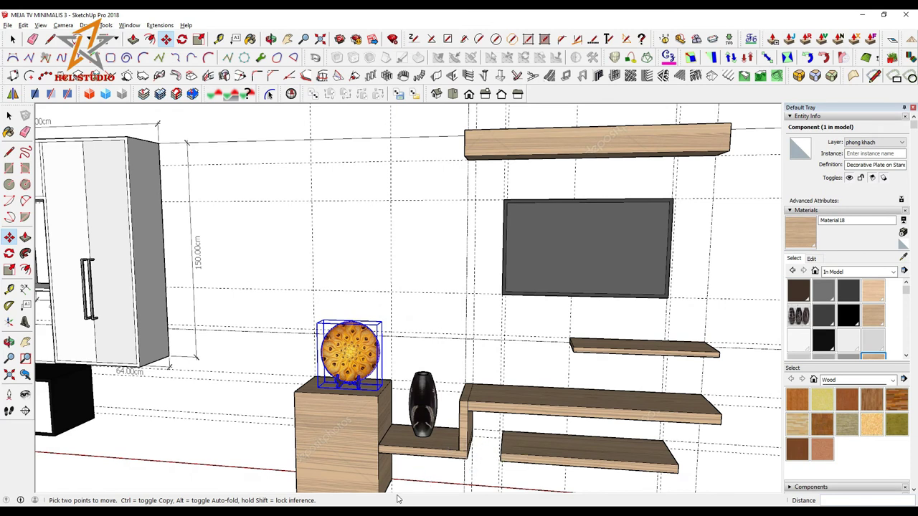
{"action": "key", "text": "space"}
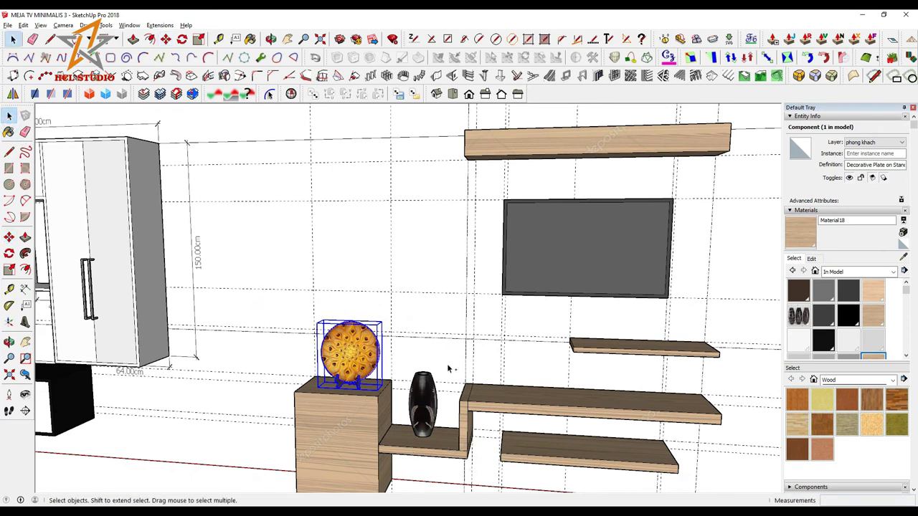
Step: Paste the Pioneer DV-275 DVD player onto the lowest shelf
{"action": "key", "text": "ctrl+v"}
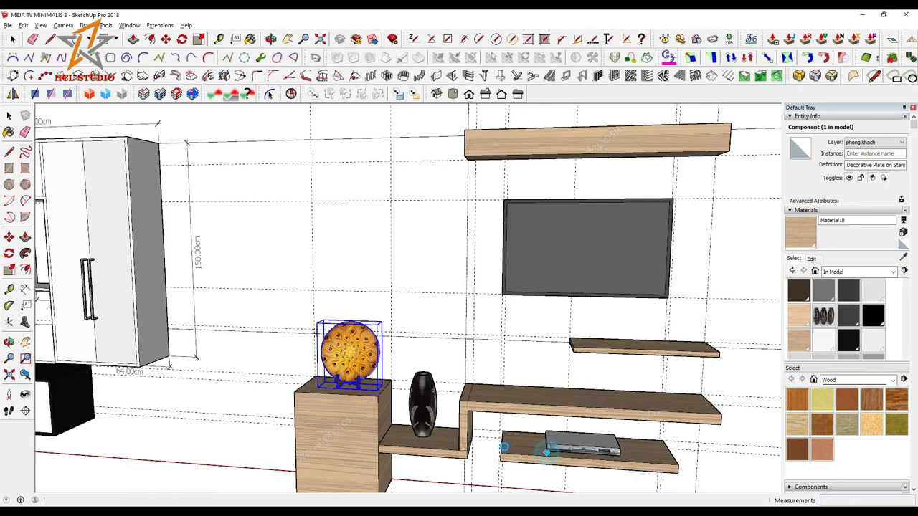
{"action": "left_click", "coordinate": [547, 452]}
{"action": "key", "text": "m"}
{"action": "mouse_move", "coordinate": [531, 448]}
{"action": "middle_mouse_down"}
{"action": "mouse_move", "coordinate": [502, 442]}
{"action": "mouse_move", "coordinate": [558, 402]}
{"action": "mouse_move", "coordinate": [502, 409]}
{"action": "middle_mouse_up"}
{"action": "scroll", "coordinate": [500, 442], "scroll_direction": "down", "scroll_amount": 2}
{"action": "key", "text": "s"}
{"action": "scroll", "coordinate": [558, 401], "scroll_direction": "down", "scroll_amount": 2}
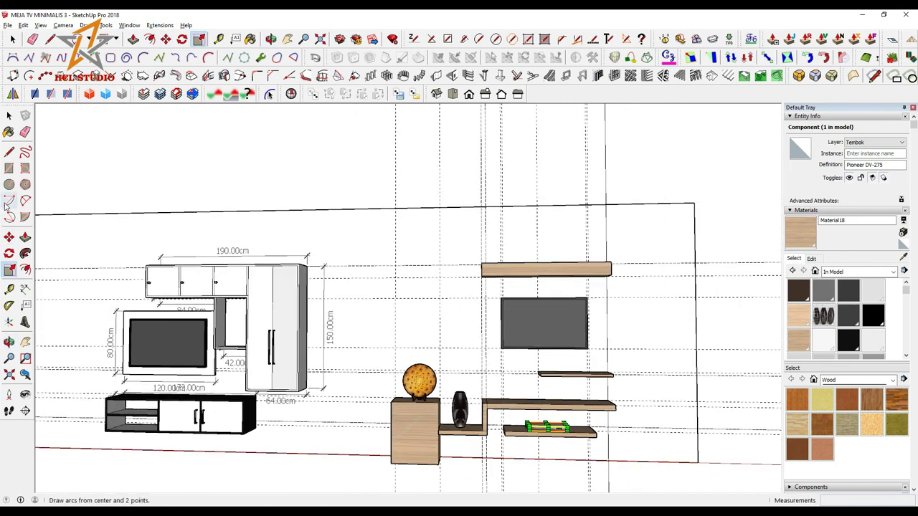
Step: Delete all dashed guide lines with Edit > Delete Guides
{"action": "left_click", "coordinate": [24, 25]}
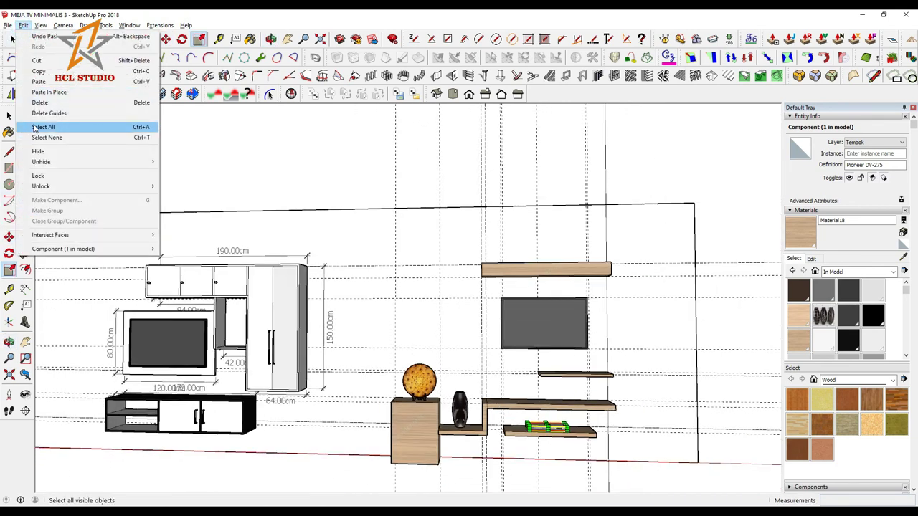
{"action": "left_click", "coordinate": [50, 118]}
{"action": "middle_click_drag", "start_coordinate": [430, 323], "coordinate": [401, 337]}
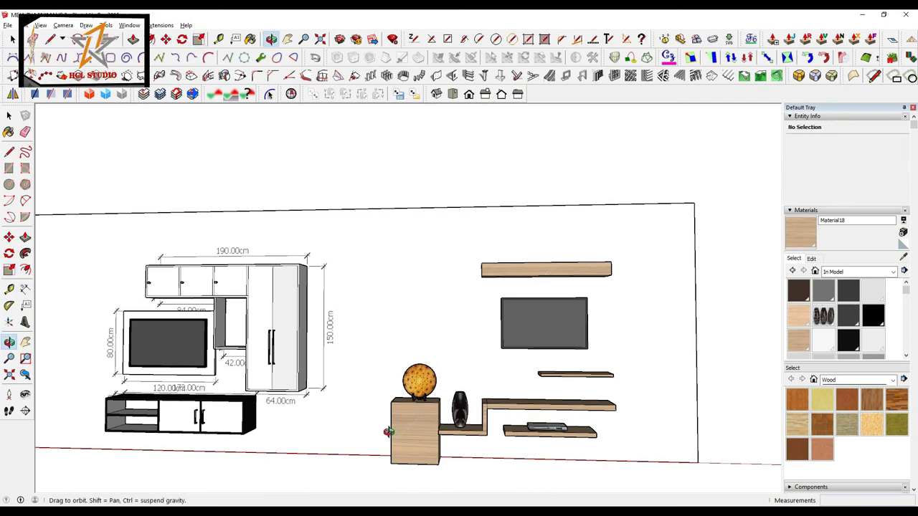
{"action": "scroll", "coordinate": [400, 416], "scroll_direction": "up", "scroll_amount": 3}
Step: Dimension the side cabinet's 70 cm height
{"action": "left_click", "coordinate": [391, 390]}
{"action": "left_click", "coordinate": [391, 470]}
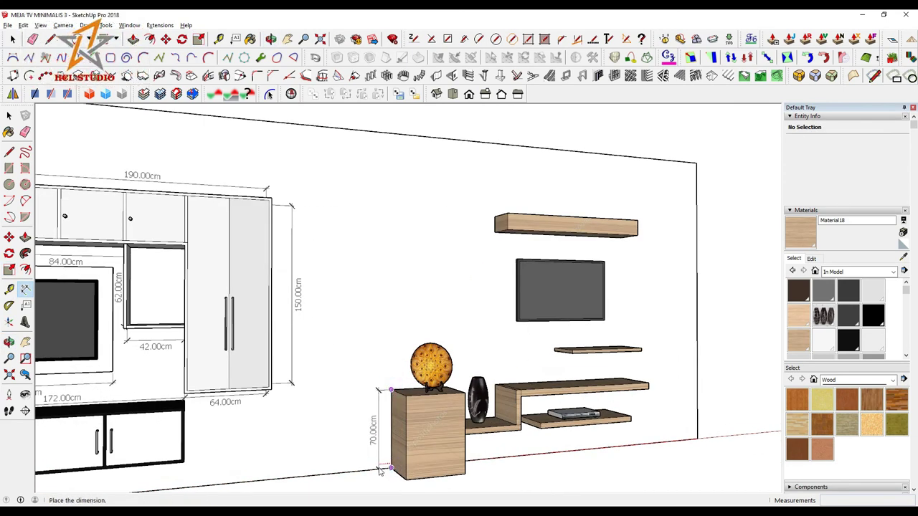
{"action": "left_click", "coordinate": [373, 467]}
{"action": "mouse_move", "coordinate": [372, 466]}
{"action": "middle_mouse_down"}
{"action": "mouse_move", "coordinate": [334, 430]}
{"action": "mouse_move", "coordinate": [363, 422]}
{"action": "middle_mouse_up"}
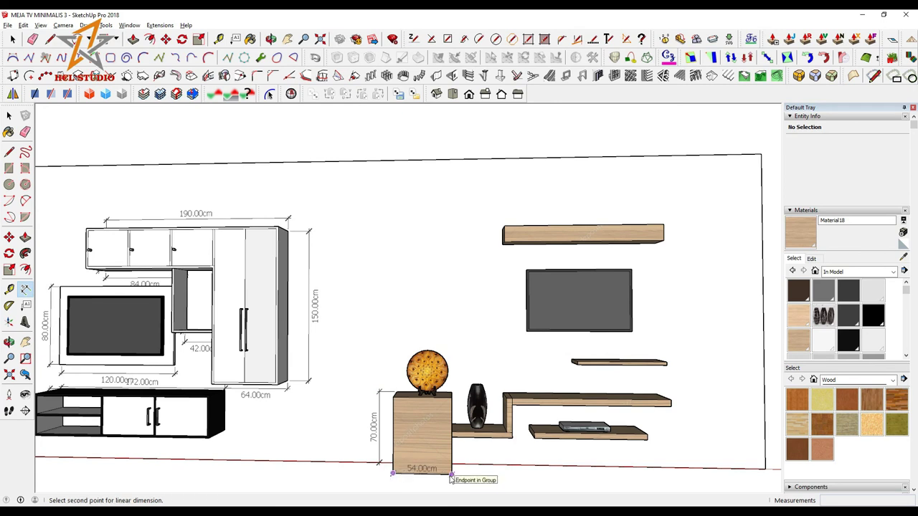
{"action": "scroll", "coordinate": [505, 471], "scroll_direction": "up", "scroll_amount": 1}
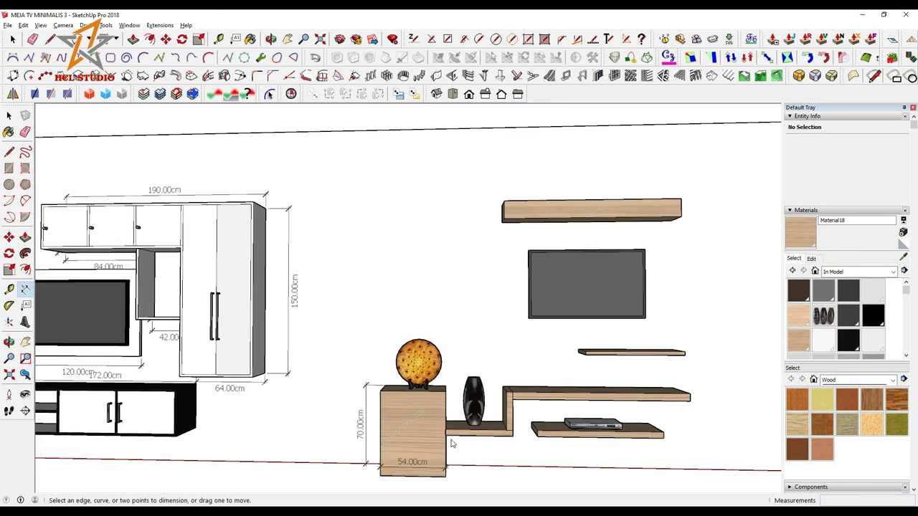
Step: Add the 55 cm and 141 cm shelf length dimensions
{"action": "left_click", "coordinate": [512, 439]}
{"action": "left_click", "coordinate": [689, 406]}
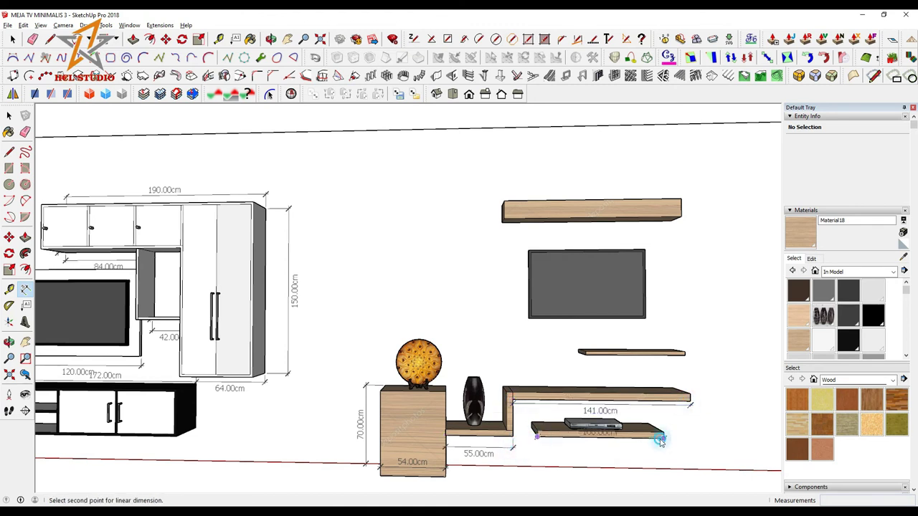
{"action": "scroll", "coordinate": [649, 445], "scroll_direction": "down", "scroll_amount": 2}
{"action": "middle_click_drag", "start_coordinate": [646, 441], "coordinate": [615, 402]}
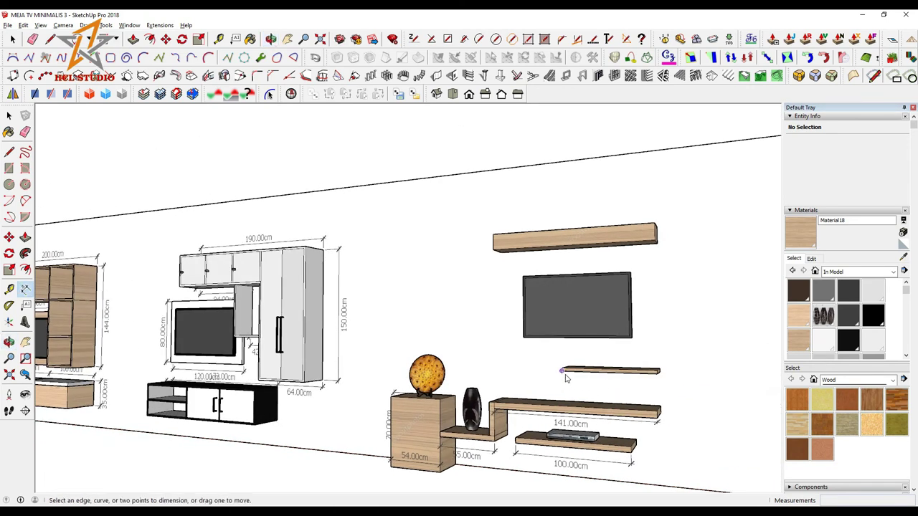
{"action": "middle_click_drag", "start_coordinate": [651, 382], "coordinate": [588, 315]}
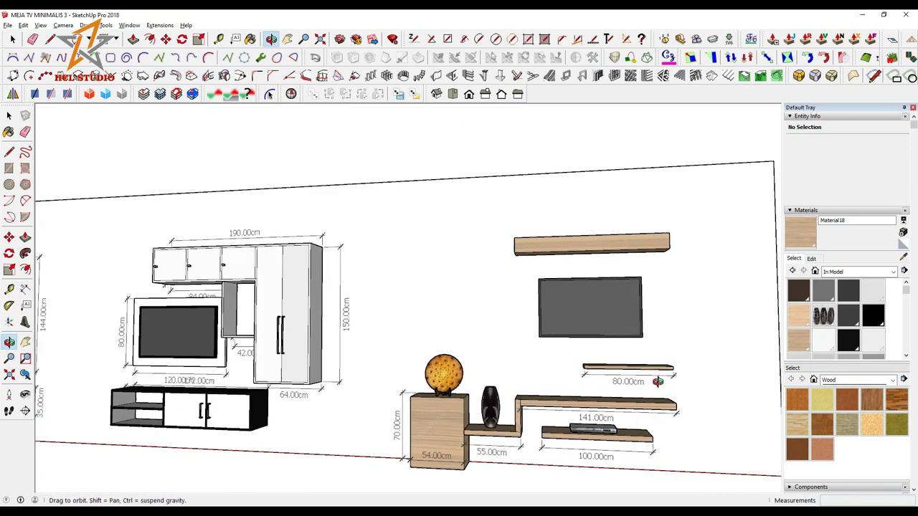
{"action": "middle_click_drag", "start_coordinate": [559, 279], "coordinate": [527, 248]}
Step: Dimension the top shelf's 146 cm length and 15 cm thickness
{"action": "left_click", "coordinate": [520, 245]}
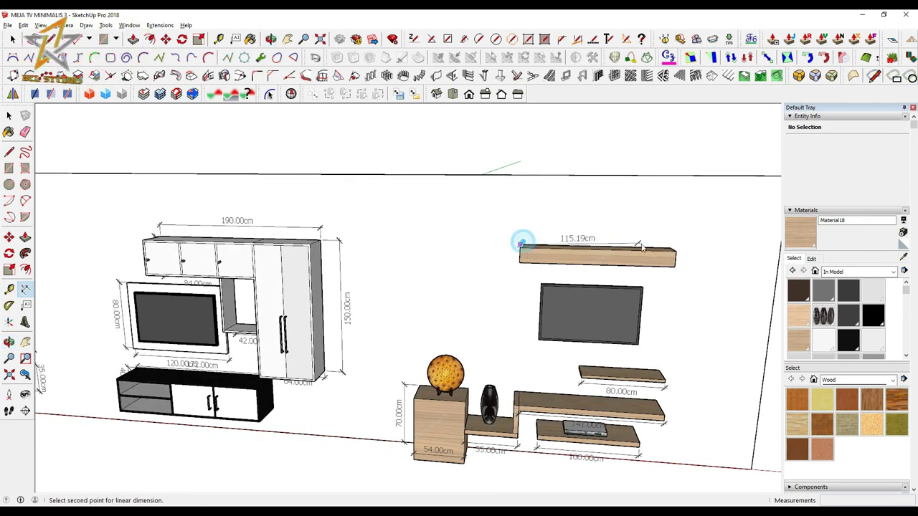
{"action": "left_click", "coordinate": [669, 248]}
{"action": "left_click", "coordinate": [677, 235]}
{"action": "mouse_move", "coordinate": [677, 235]}
{"action": "middle_mouse_down"}
{"action": "mouse_move", "coordinate": [550, 222]}
{"action": "mouse_move", "coordinate": [563, 328]}
{"action": "middle_mouse_up"}
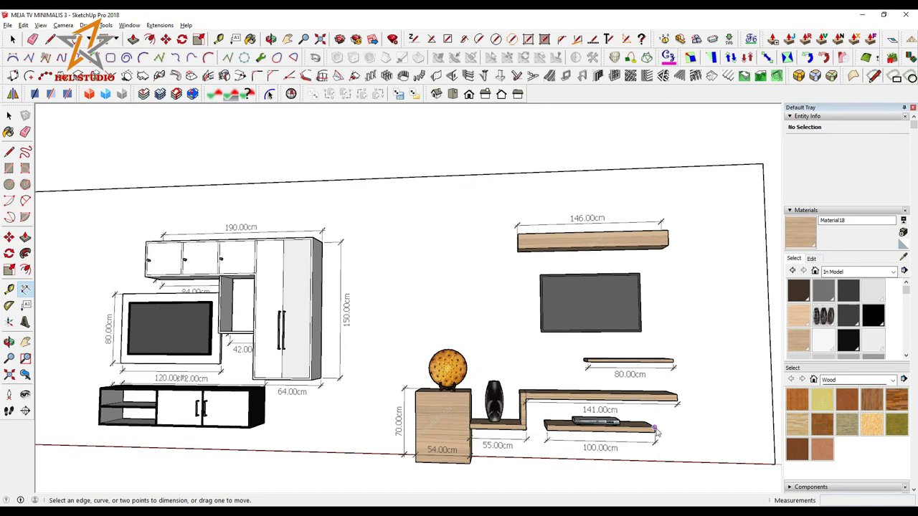
{"action": "scroll", "coordinate": [655, 430], "scroll_direction": "up", "scroll_amount": 1}
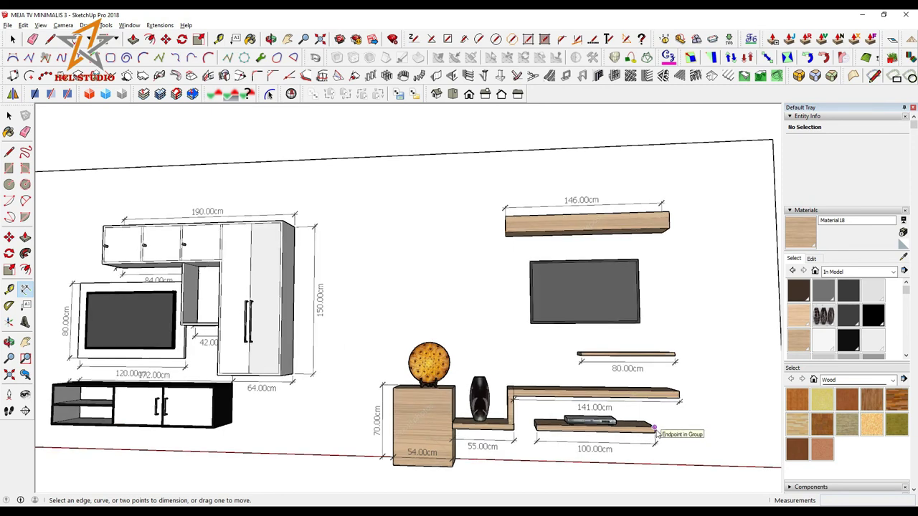
{"action": "scroll", "coordinate": [492, 322], "scroll_direction": "up", "scroll_amount": 2}
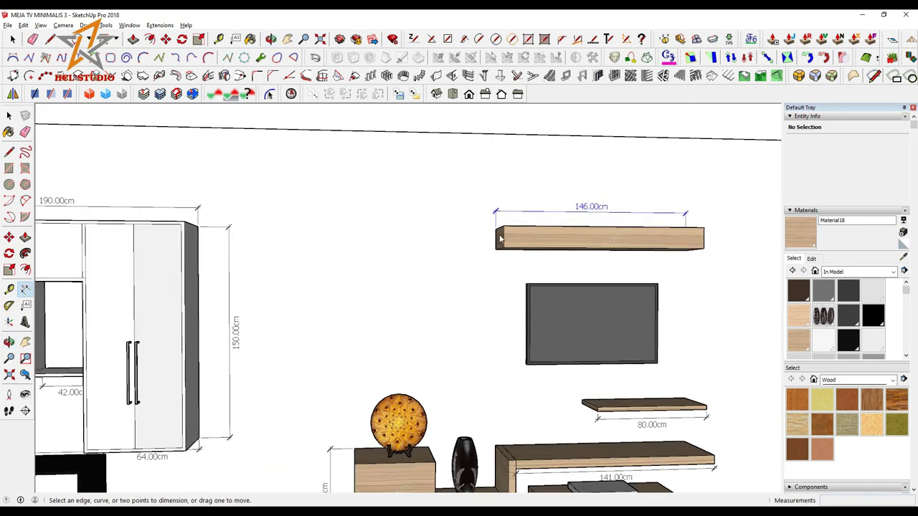
{"action": "scroll", "coordinate": [496, 234], "scroll_direction": "up", "scroll_amount": 2}
{"action": "left_click", "coordinate": [468, 259]}
{"action": "scroll", "coordinate": [389, 304], "scroll_direction": "down", "scroll_amount": 3}
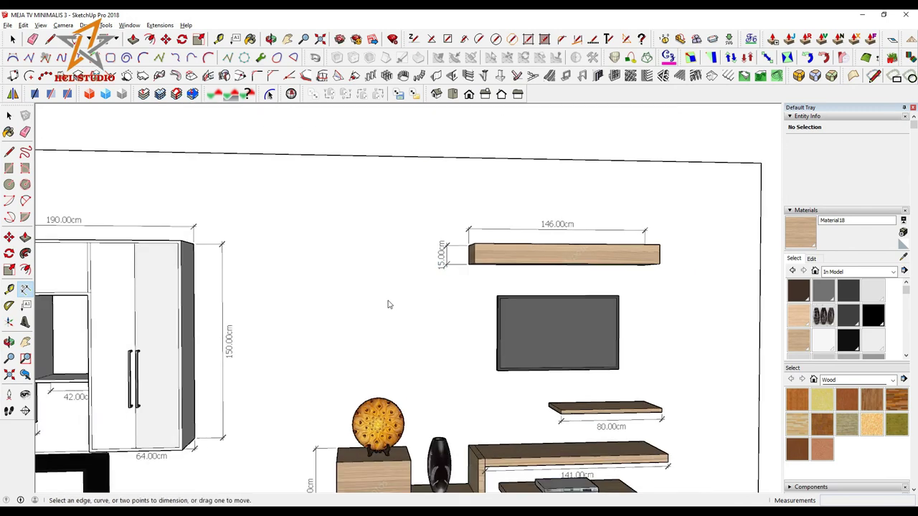
{"action": "scroll", "coordinate": [383, 324], "scroll_direction": "down", "scroll_amount": 2}
{"action": "middle_click_drag", "start_coordinate": [383, 324], "coordinate": [379, 328]}
{"action": "scroll", "coordinate": [323, 320], "scroll_direction": "up", "scroll_amount": 1}
Step: Paste the books group onto the 80 cm shelf beneath the TV
{"action": "scroll", "coordinate": [323, 320], "scroll_direction": "up", "scroll_amount": 1}
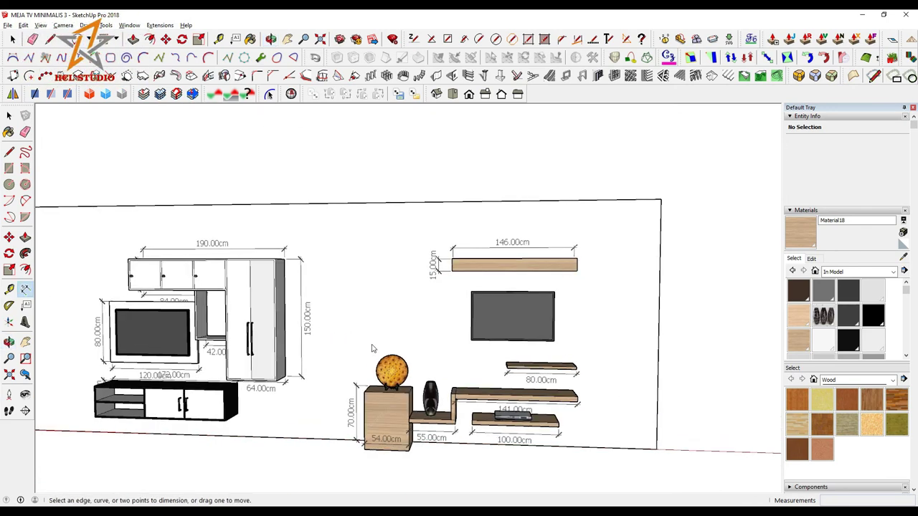
{"action": "scroll", "coordinate": [583, 367], "scroll_direction": "up", "scroll_amount": 2}
{"action": "scroll", "coordinate": [578, 369], "scroll_direction": "up", "scroll_amount": 2}
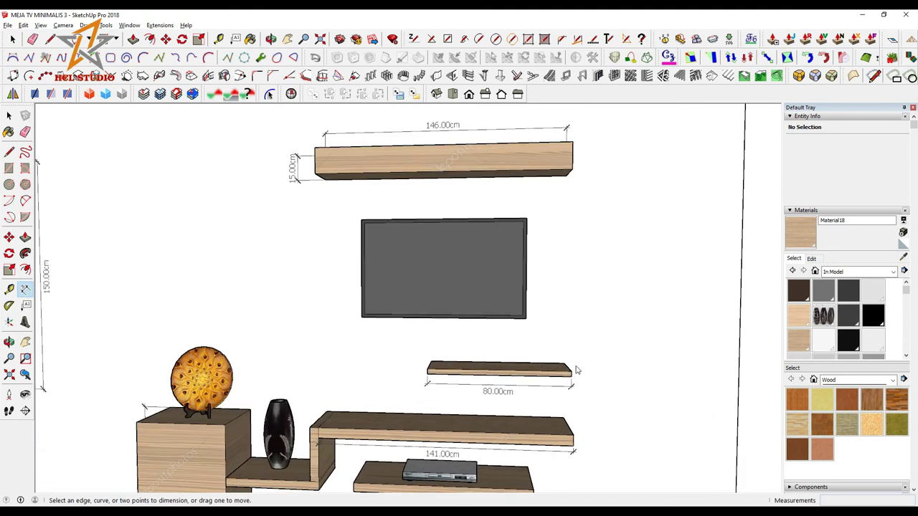
{"action": "key", "text": "ctrl+v"}
{"action": "left_click", "coordinate": [562, 372]}
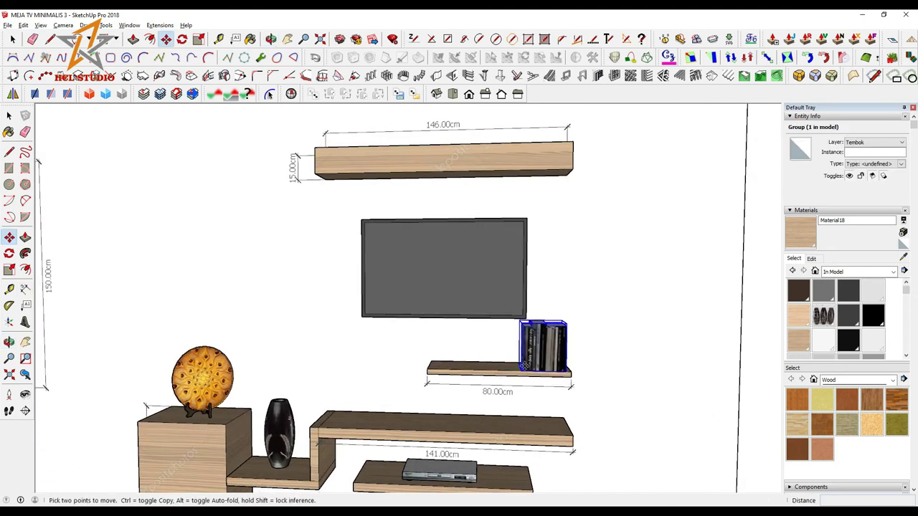
{"action": "middle_click_drag", "start_coordinate": [525, 364], "coordinate": [532, 410]}
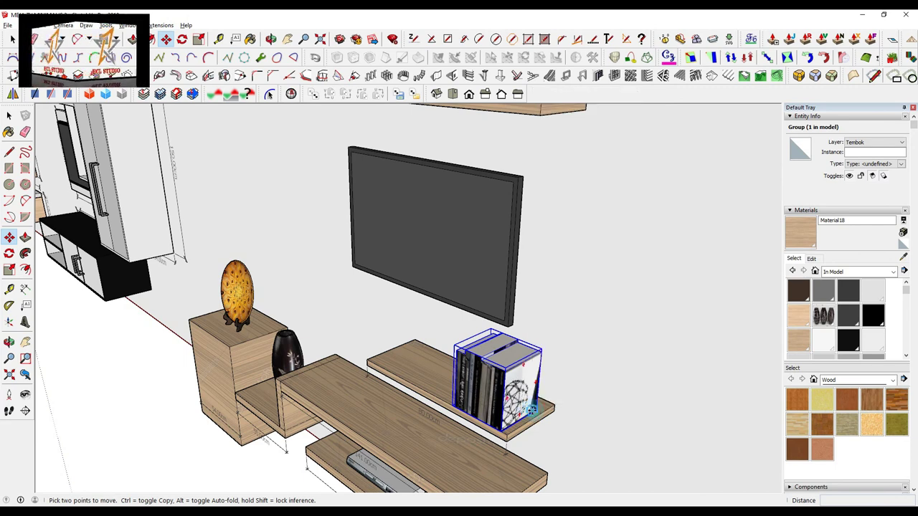
{"action": "middle_click_drag", "start_coordinate": [545, 402], "coordinate": [617, 370]}
{"action": "scroll", "coordinate": [616, 369], "scroll_direction": "up", "scroll_amount": 2}
{"action": "scroll", "coordinate": [623, 367], "scroll_direction": "up", "scroll_amount": 2}
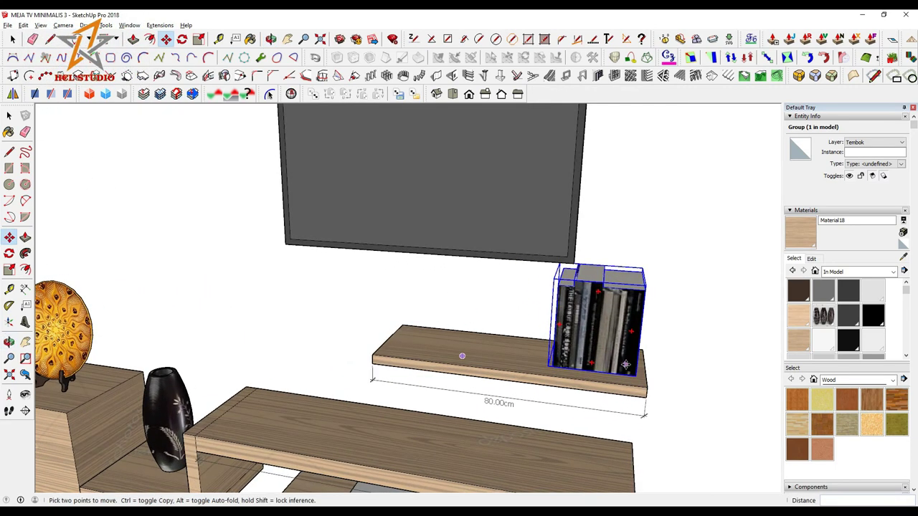
Step: Scale the books group slightly narrower and copy it left along the shelf
{"action": "left_click", "coordinate": [199, 39]}
{"action": "left_click_drag", "start_coordinate": [645, 291], "coordinate": [640, 290]}
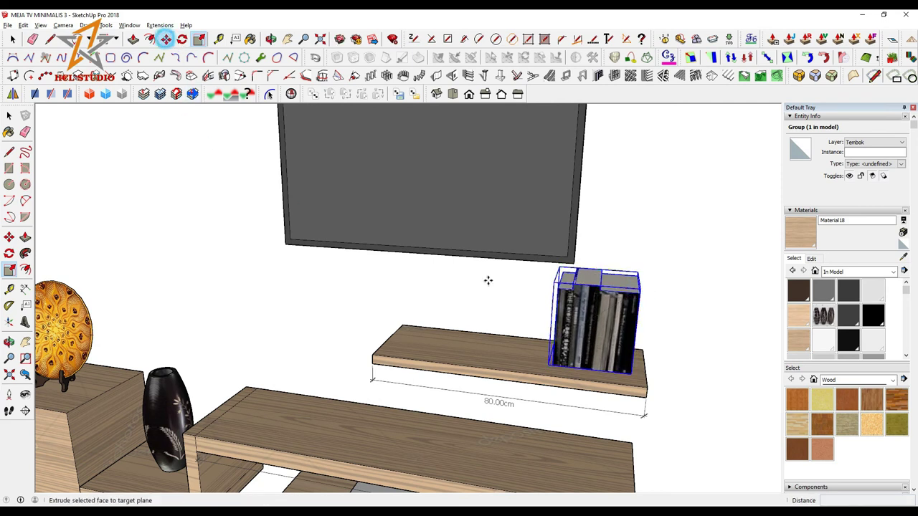
{"action": "left_click_drag", "start_coordinate": [625, 369], "coordinate": [469, 355], "text": "ctrl"}
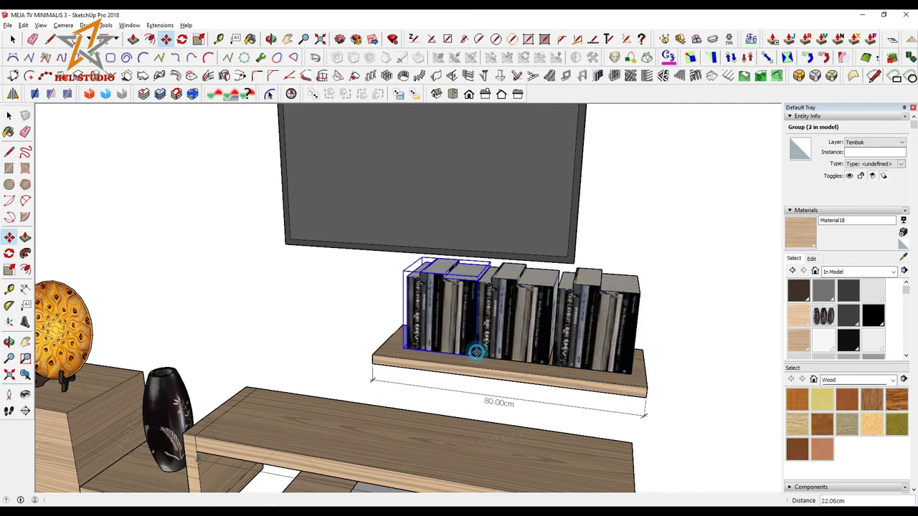
{"action": "middle_click_drag", "start_coordinate": [387, 361], "coordinate": [474, 354]}
{"action": "scroll", "coordinate": [430, 359], "scroll_direction": "down", "scroll_amount": 5}
Step: In Front view, paste a small speaker onto the lower 100 cm shelf
{"action": "key", "text": "F3"}
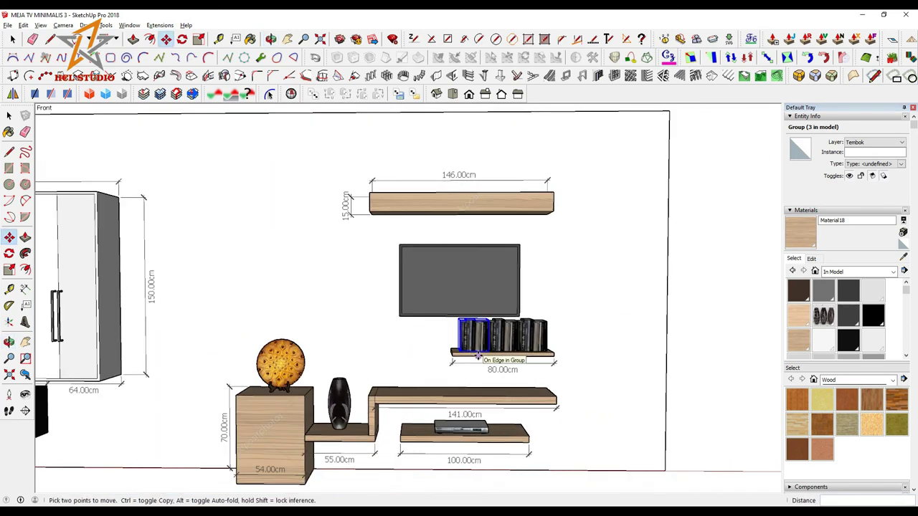
{"action": "scroll", "coordinate": [363, 406], "scroll_direction": "up", "scroll_amount": 2}
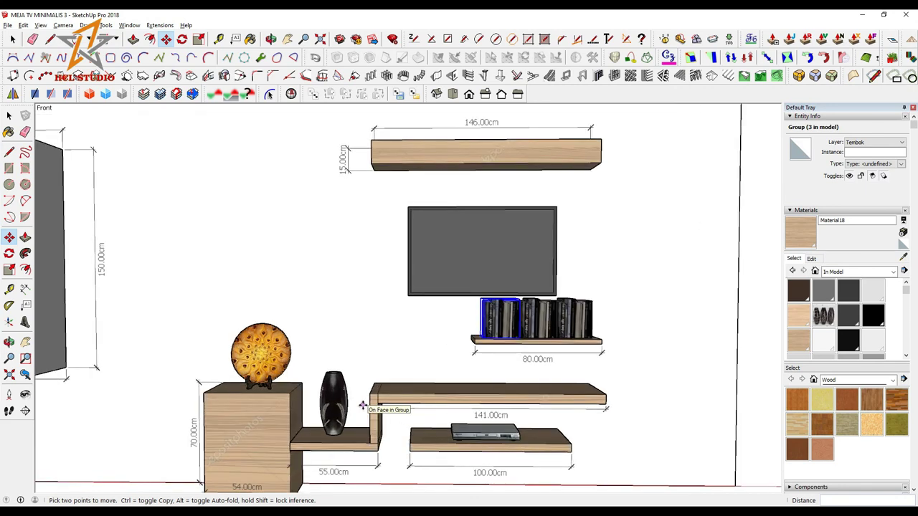
{"action": "key", "text": "ctrl+v"}
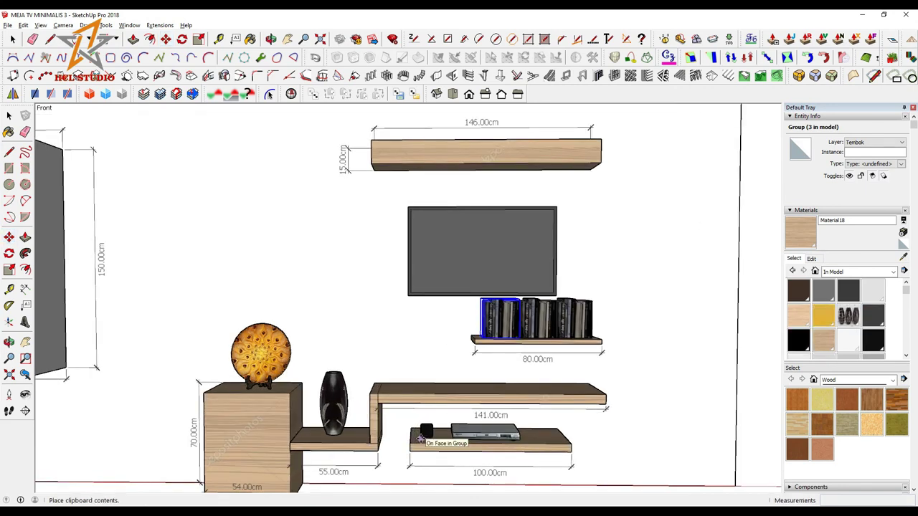
{"action": "left_click", "coordinate": [421, 439]}
{"action": "scroll", "coordinate": [430, 440], "scroll_direction": "up", "scroll_amount": 3}
{"action": "middle_click_drag", "start_coordinate": [442, 441], "coordinate": [413, 445]}
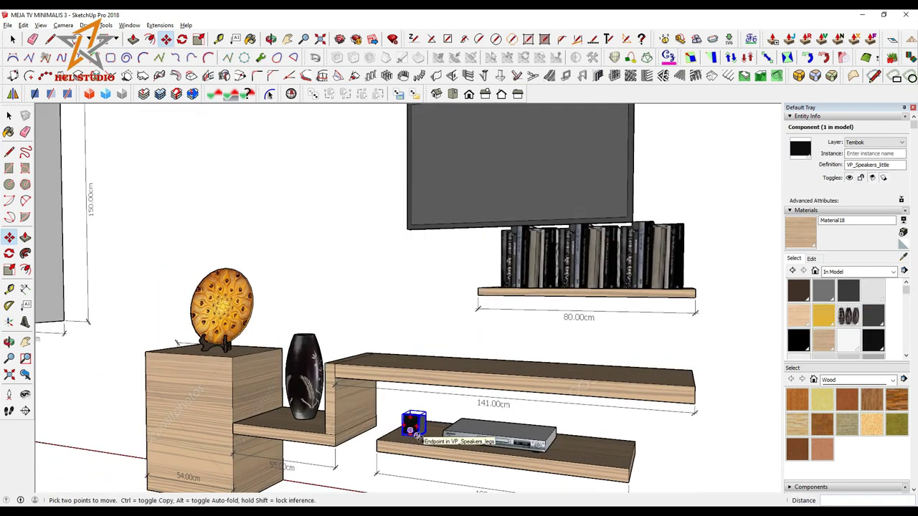
Step: Copy the speaker to the right end of the lower shelf
{"action": "key", "text": "ctrl"}
{"action": "left_click", "coordinate": [411, 430]}
{"action": "left_click", "coordinate": [586, 435]}
{"action": "mouse_move", "coordinate": [588, 437]}
{"action": "middle_mouse_down"}
{"action": "mouse_move", "coordinate": [592, 456]}
{"action": "mouse_move", "coordinate": [500, 426]}
{"action": "middle_mouse_up"}
{"action": "scroll", "coordinate": [592, 456], "scroll_direction": "down", "scroll_amount": 3}
{"action": "scroll", "coordinate": [500, 426], "scroll_direction": "down", "scroll_amount": 1}
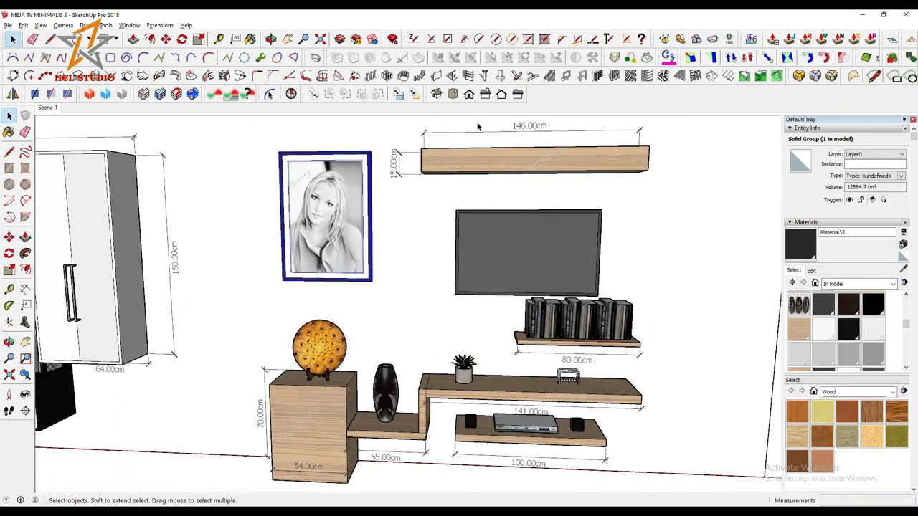
Step: Switch to the Front standard view and pan to frame the wooden unit beside the white 190 cm unit
{"action": "scroll", "coordinate": [478, 127], "scroll_direction": "down", "scroll_amount": 2}
{"action": "scroll", "coordinate": [477, 126], "scroll_direction": "down", "scroll_amount": 1}
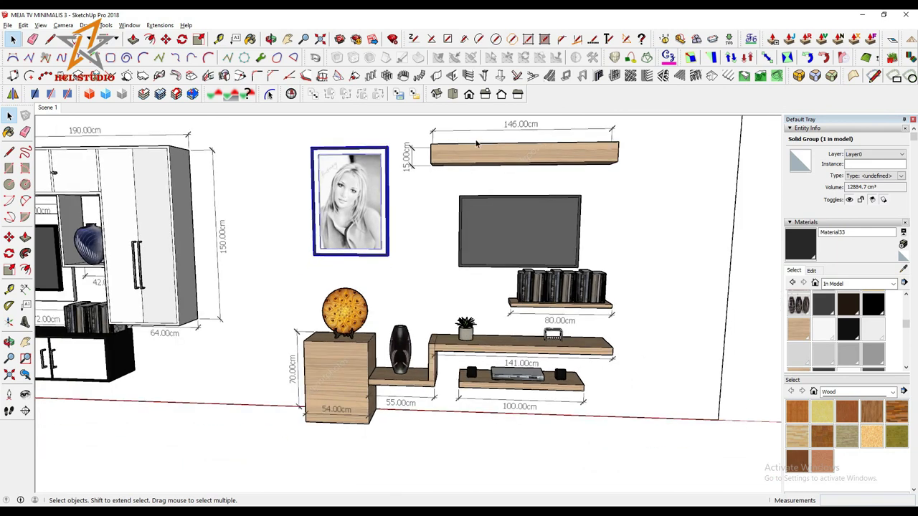
{"action": "middle_click_drag", "start_coordinate": [409, 242], "coordinate": [380, 216]}
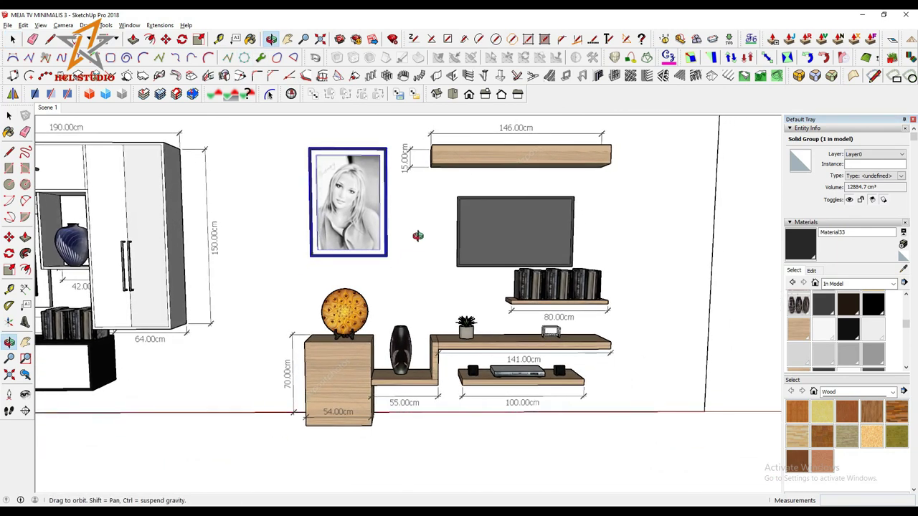
{"action": "left_click", "coordinate": [466, 97]}
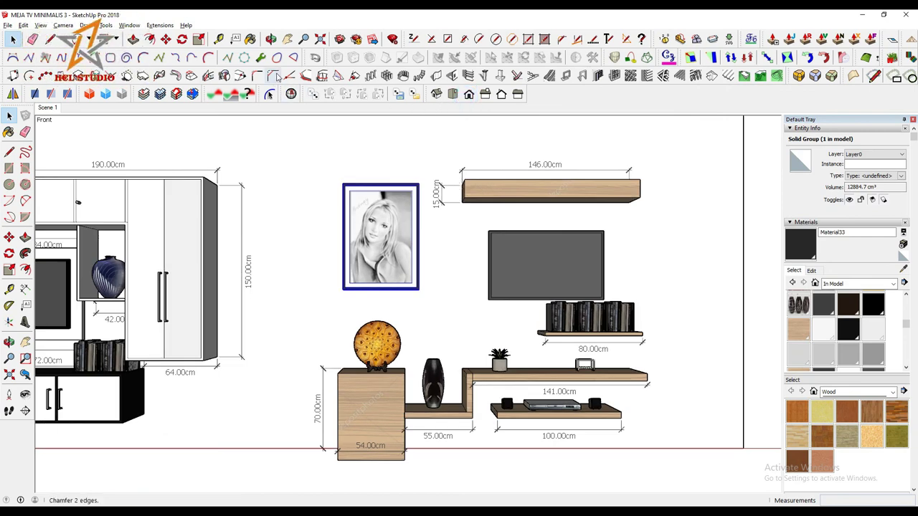
{"action": "left_click", "coordinate": [286, 40]}
{"action": "scroll", "coordinate": [368, 233], "scroll_direction": "down", "scroll_amount": 1}
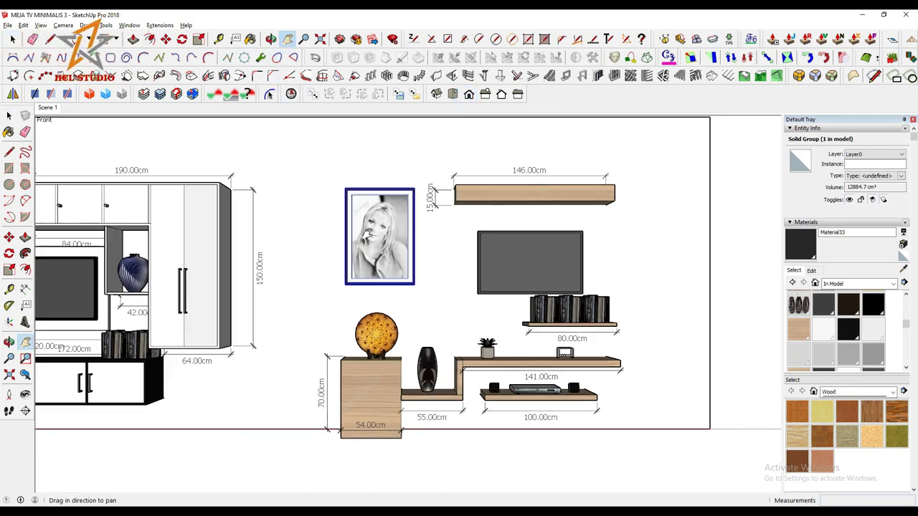
{"action": "left_click_drag", "start_coordinate": [366, 242], "coordinate": [467, 276]}
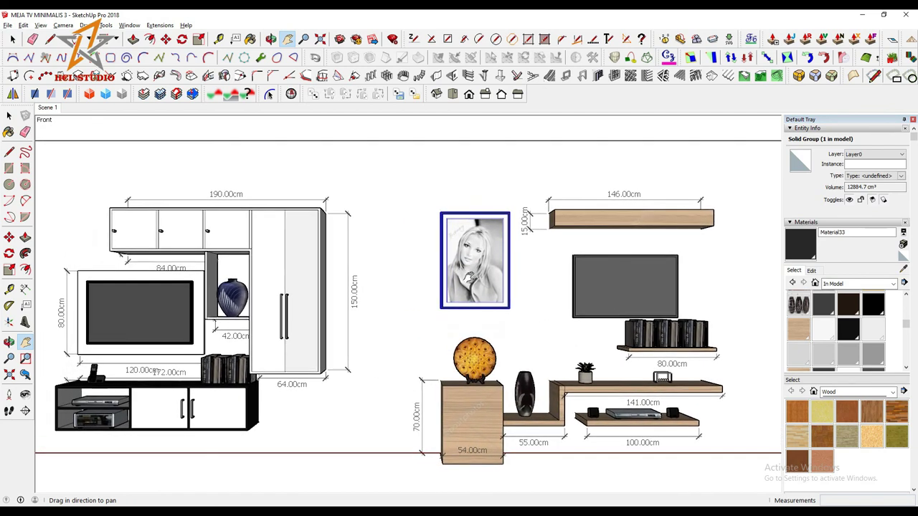
Step: Zoom out and pan across the designs, then centre the 200 cm wooden unit
{"action": "scroll", "coordinate": [467, 276], "scroll_direction": "down", "scroll_amount": 1}
{"action": "scroll", "coordinate": [468, 276], "scroll_direction": "down", "scroll_amount": 1}
{"action": "scroll", "coordinate": [470, 291], "scroll_direction": "down", "scroll_amount": 1}
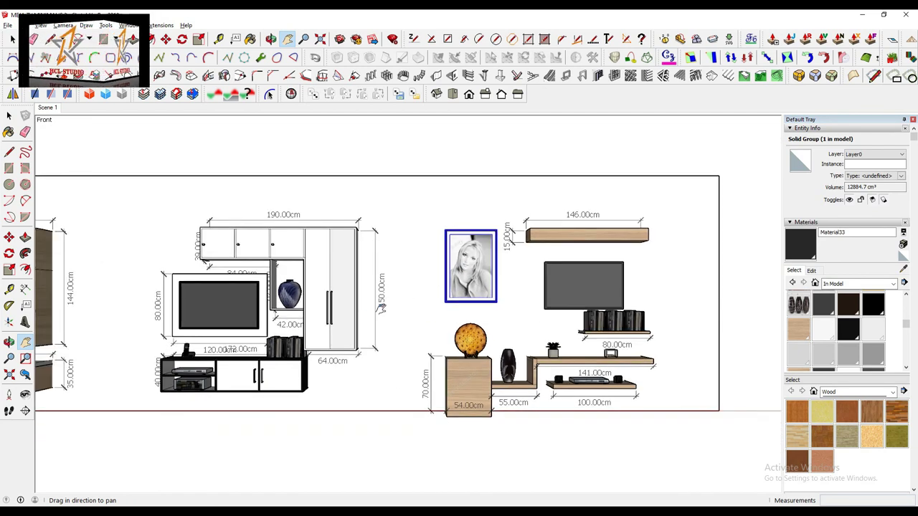
{"action": "scroll", "coordinate": [388, 303], "scroll_direction": "down", "scroll_amount": 1}
{"action": "left_click_drag", "start_coordinate": [393, 302], "coordinate": [455, 314]}
{"action": "scroll", "coordinate": [455, 315], "scroll_direction": "down", "scroll_amount": 1}
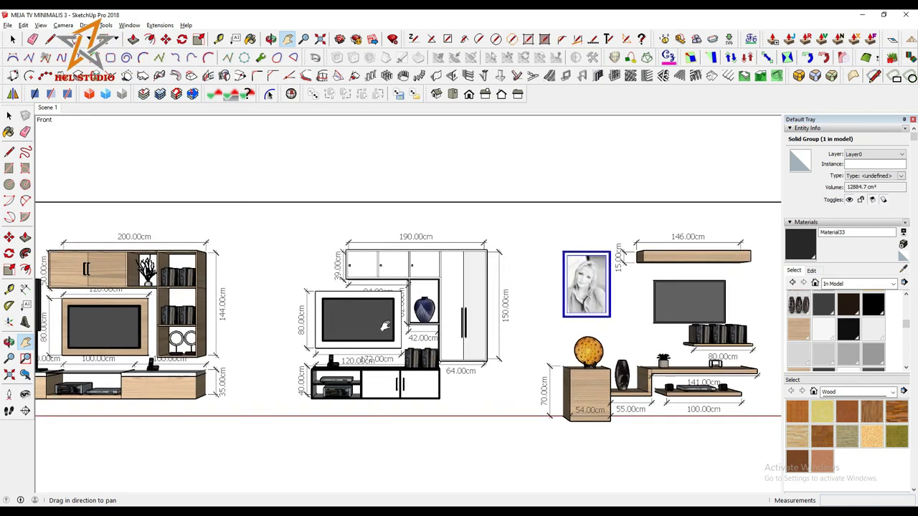
{"action": "left_click_drag", "start_coordinate": [330, 323], "coordinate": [375, 342]}
{"action": "scroll", "coordinate": [146, 346], "scroll_direction": "up", "scroll_amount": 1}
{"action": "scroll", "coordinate": [145, 347], "scroll_direction": "up", "scroll_amount": 1}
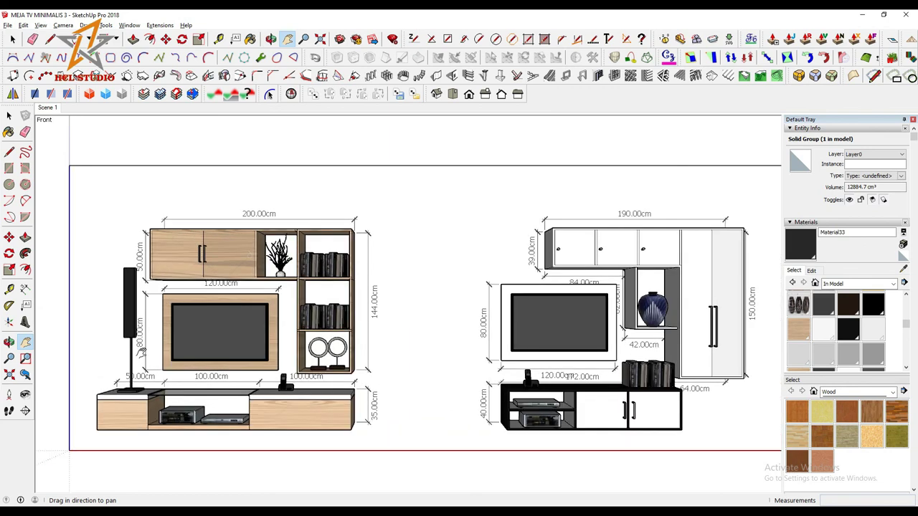
{"action": "scroll", "coordinate": [144, 349], "scroll_direction": "up", "scroll_amount": 1}
{"action": "scroll", "coordinate": [142, 351], "scroll_direction": "up", "scroll_amount": 1}
{"action": "scroll", "coordinate": [140, 353], "scroll_direction": "up", "scroll_amount": 1}
{"action": "scroll", "coordinate": [140, 353], "scroll_direction": "up", "scroll_amount": 1}
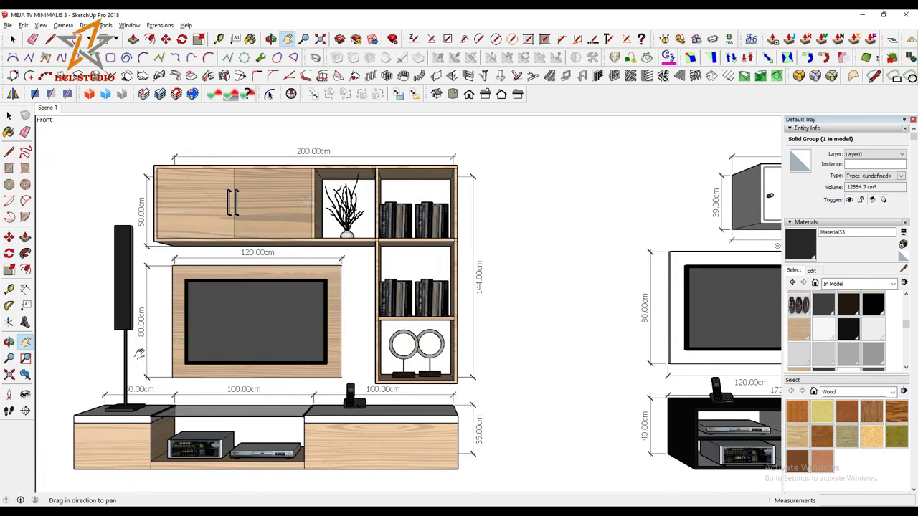
{"action": "scroll", "coordinate": [139, 358], "scroll_direction": "up", "scroll_amount": 1}
{"action": "left_click_drag", "start_coordinate": [147, 370], "coordinate": [203, 364]}
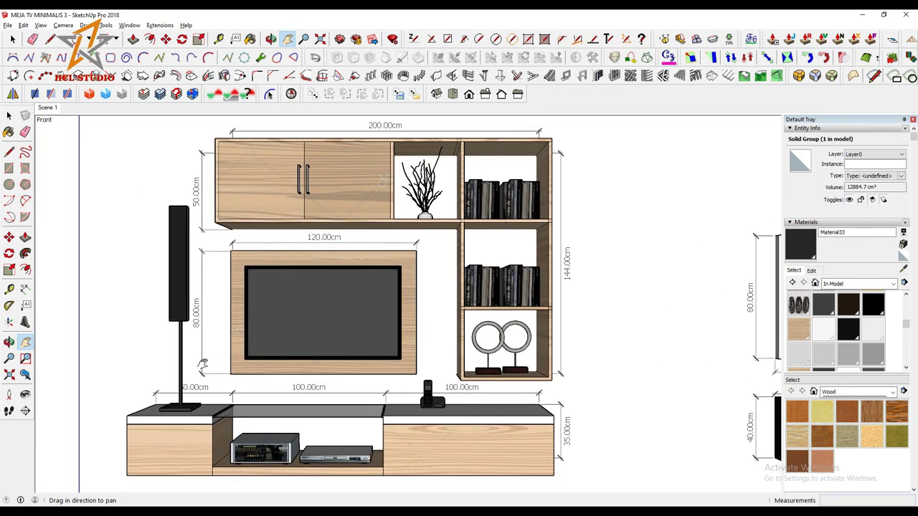
Step: Pan back to show all three designs and start a Tape Measure from the bottom edge
{"action": "scroll", "coordinate": [203, 365], "scroll_direction": "down", "scroll_amount": 1}
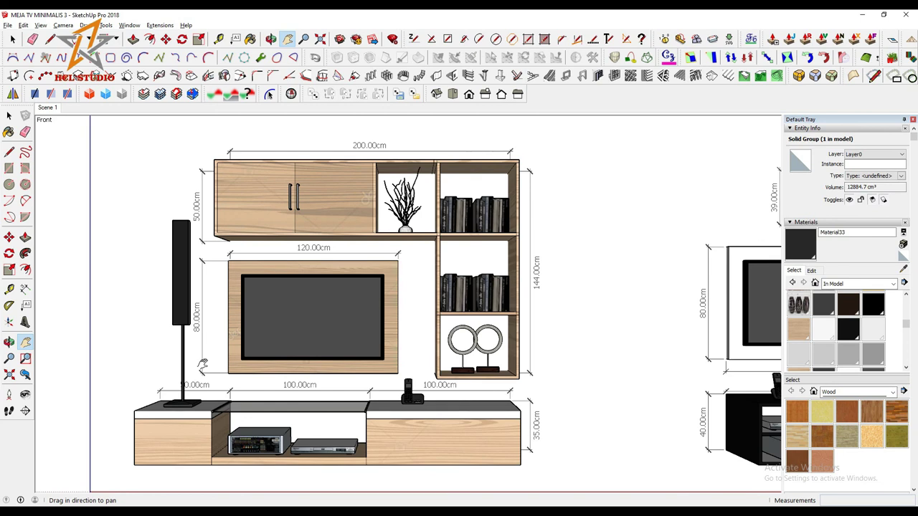
{"action": "scroll", "coordinate": [203, 365], "scroll_direction": "down", "scroll_amount": 1}
{"action": "scroll", "coordinate": [203, 364], "scroll_direction": "down", "scroll_amount": 1}
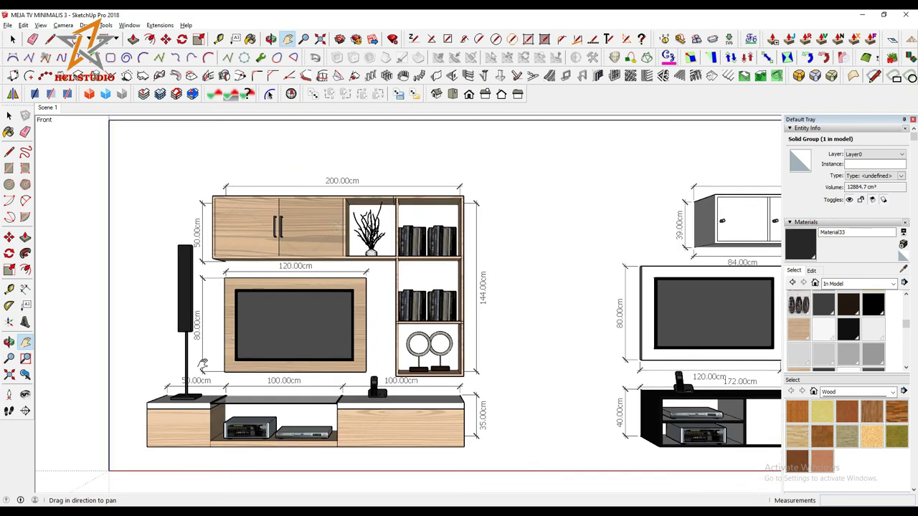
{"action": "scroll", "coordinate": [203, 364], "scroll_direction": "down", "scroll_amount": 1}
{"action": "mouse_move", "coordinate": [430, 382]}
{"action": "left_mouse_down"}
{"action": "mouse_move", "coordinate": [251, 398]}
{"action": "mouse_move", "coordinate": [82, 385]}
{"action": "left_mouse_up"}
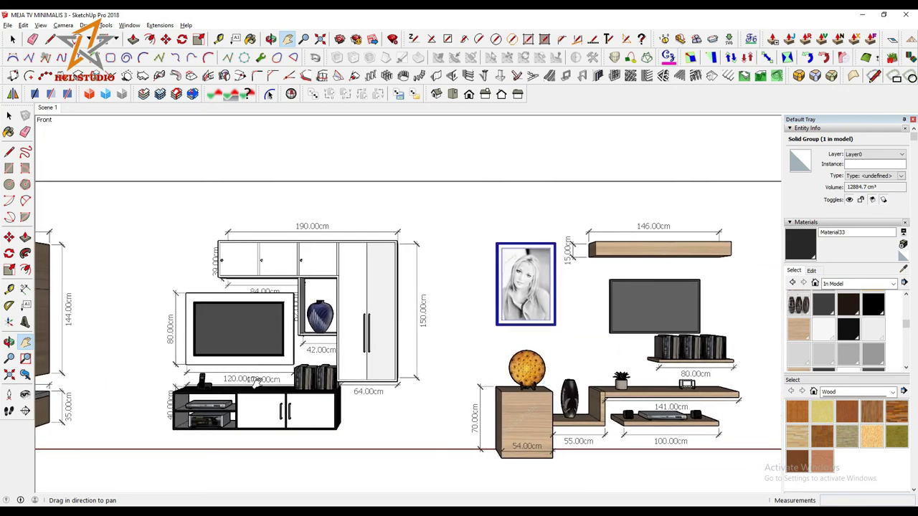
{"action": "scroll", "coordinate": [547, 372], "scroll_direction": "down", "scroll_amount": 1}
{"action": "scroll", "coordinate": [548, 372], "scroll_direction": "down", "scroll_amount": 1}
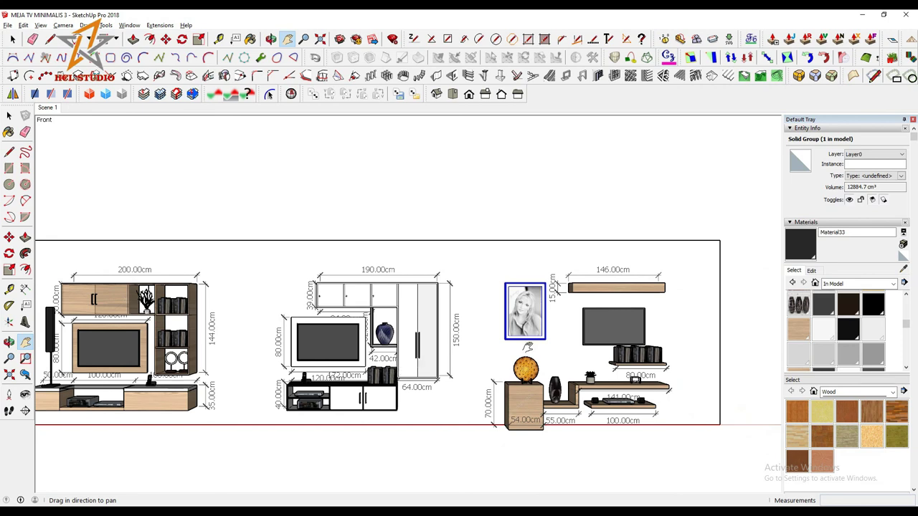
{"action": "scroll", "coordinate": [527, 347], "scroll_direction": "down", "scroll_amount": 2}
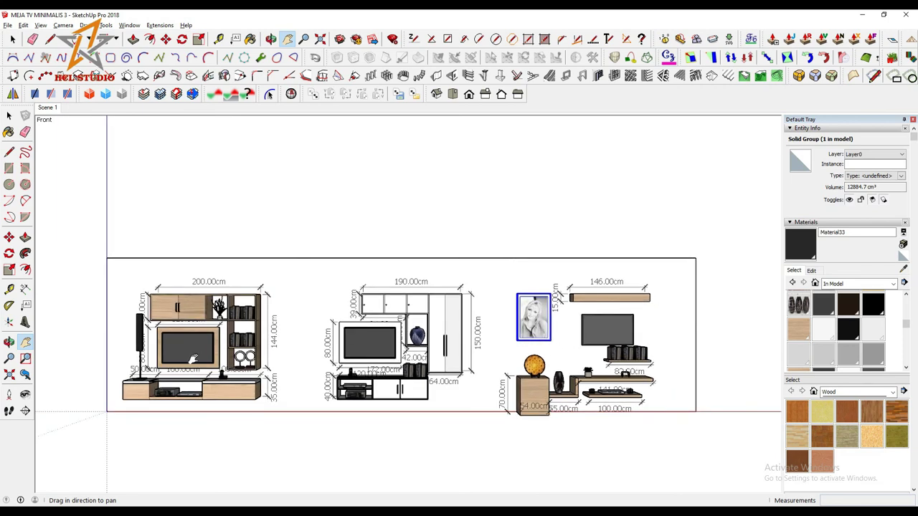
{"action": "left_click", "coordinate": [218, 39]}
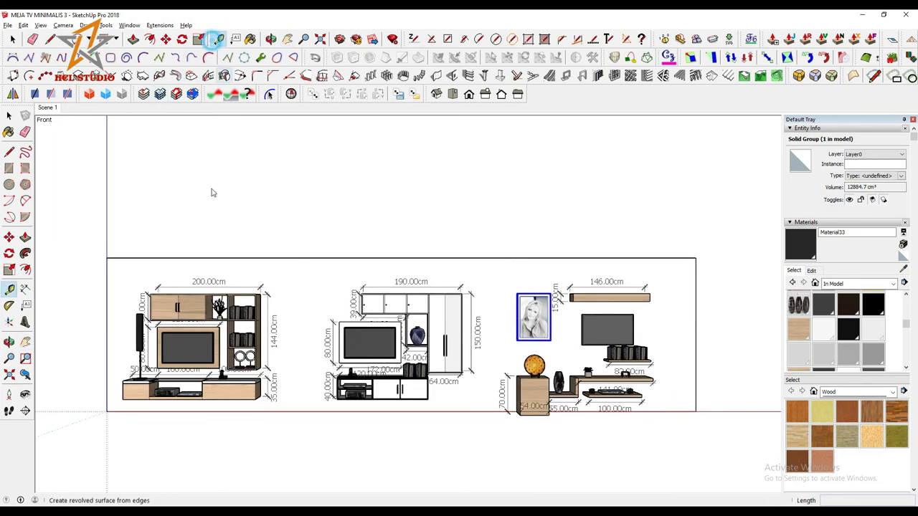
{"action": "left_click", "coordinate": [174, 411]}
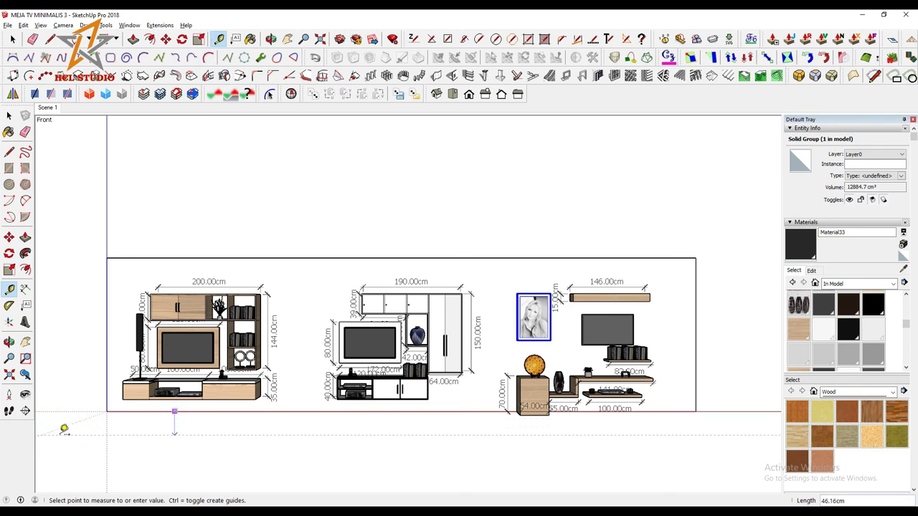